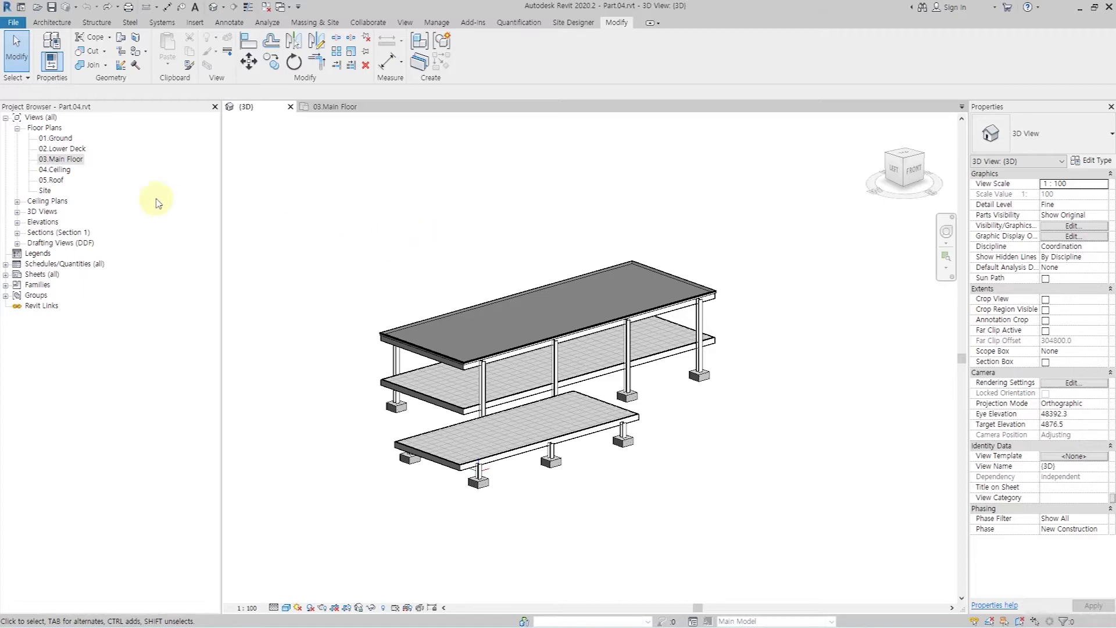
# Open the 03.Main Floor plan and launch Import CAD from the Insert tab
pyautogui.doubleClick(61, 160)
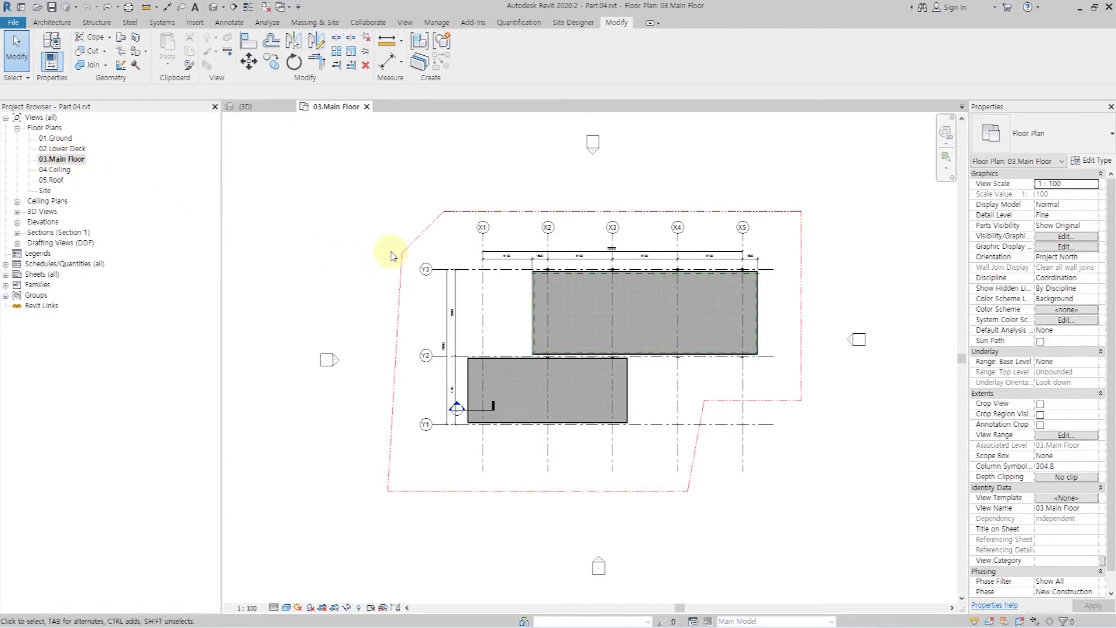
pyautogui.click(197, 24)
pyautogui.click(308, 67)
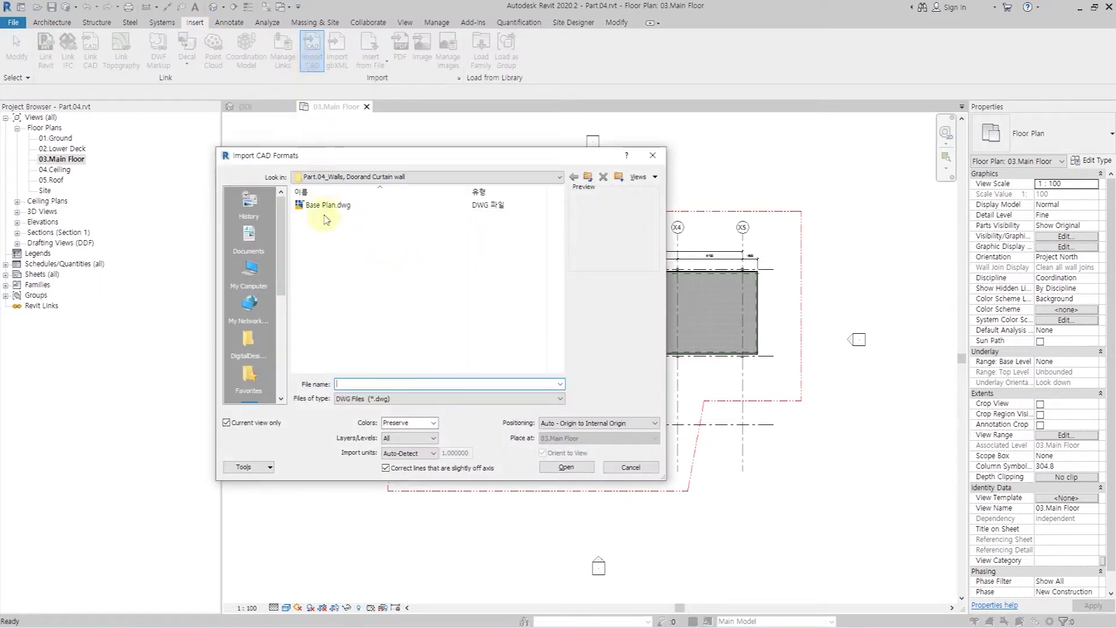
# Import Base Plan.dwg into the 03.Main Floor plan and select the drawing
pyautogui.click(331, 207)
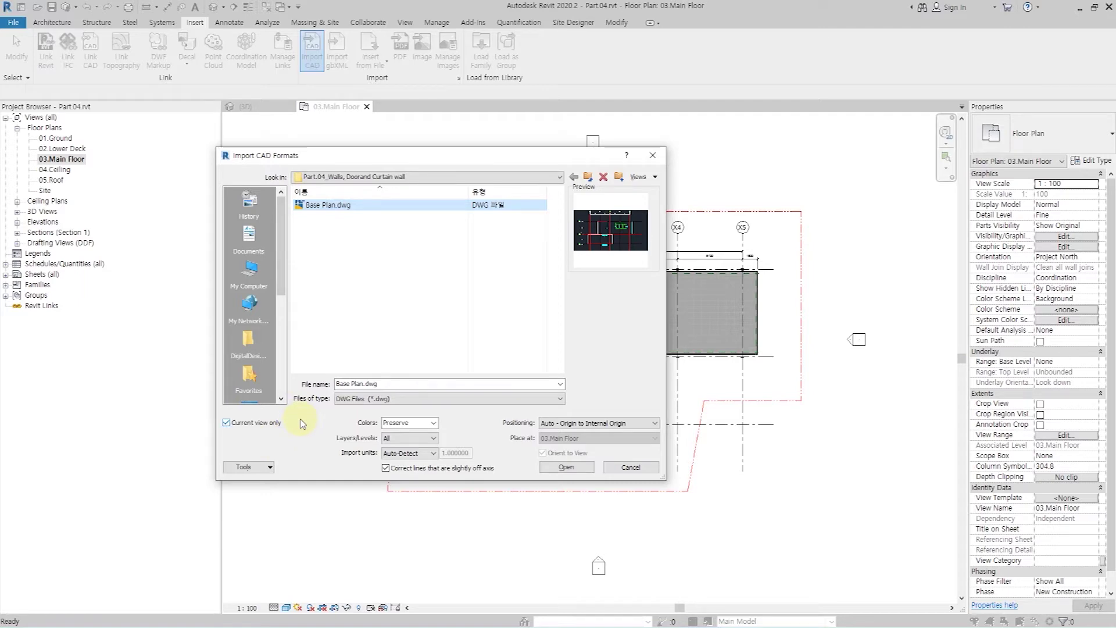
pyautogui.click(572, 470)
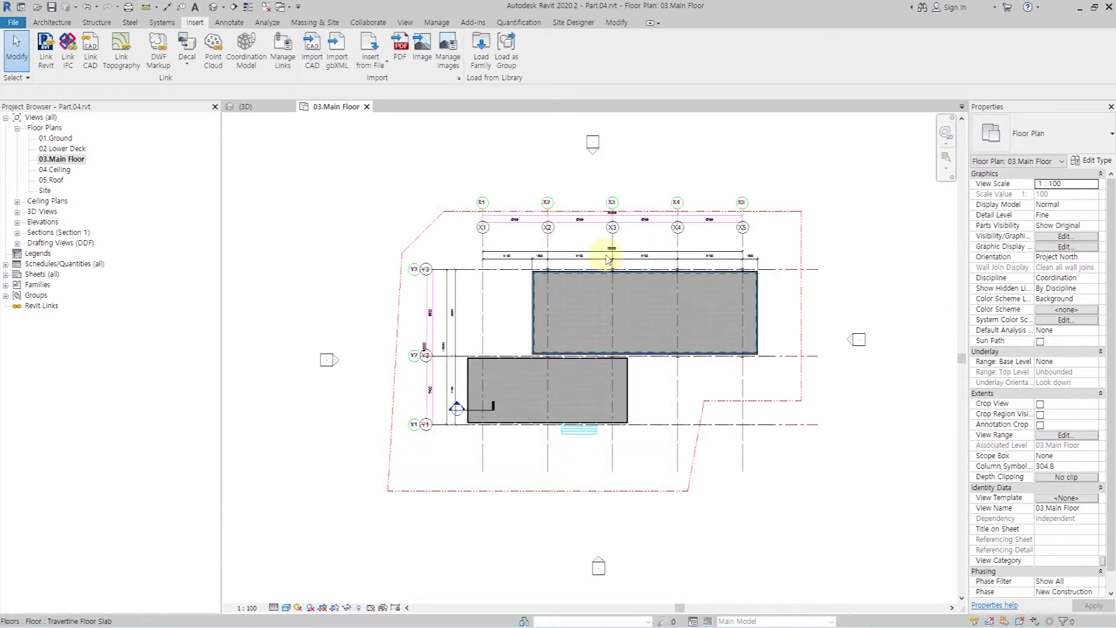
pyautogui.click(616, 206)
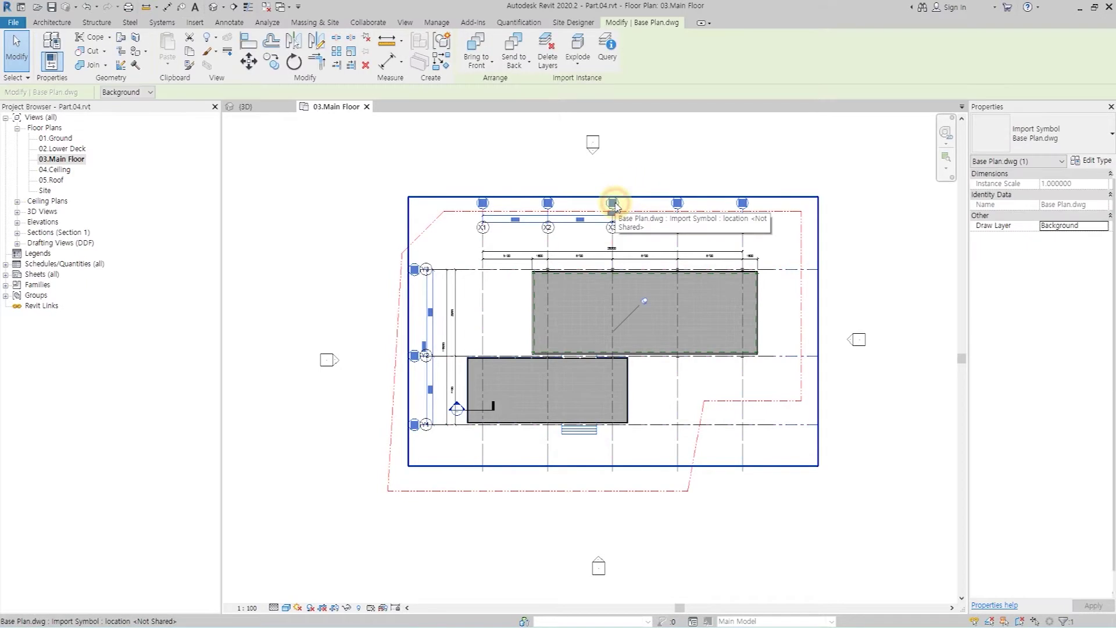
# Set the Base Plan.dwg Draw Layer to Foreground, zoom in, and start aligned dimensioning (DI)
pyautogui.click(1105, 228)
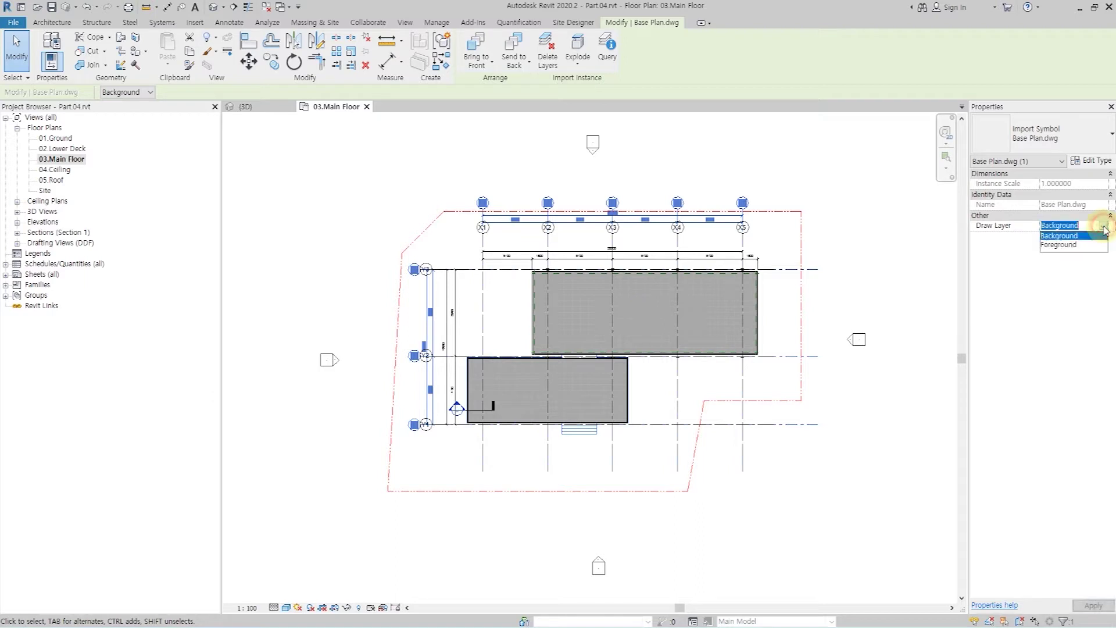
pyautogui.click(1070, 245)
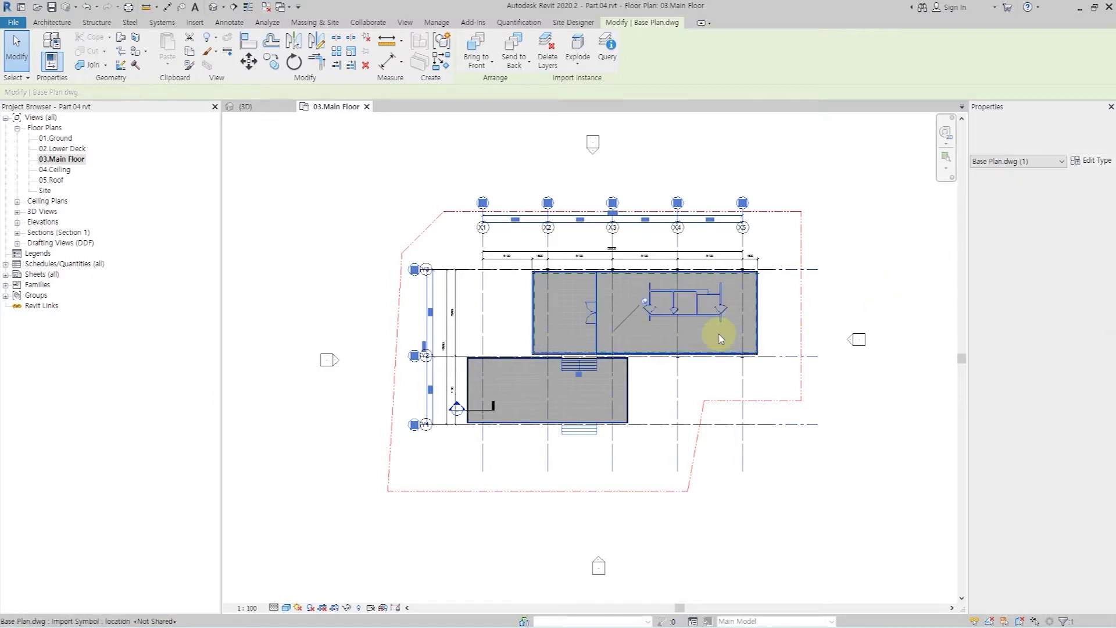
pyautogui.click(868, 289)
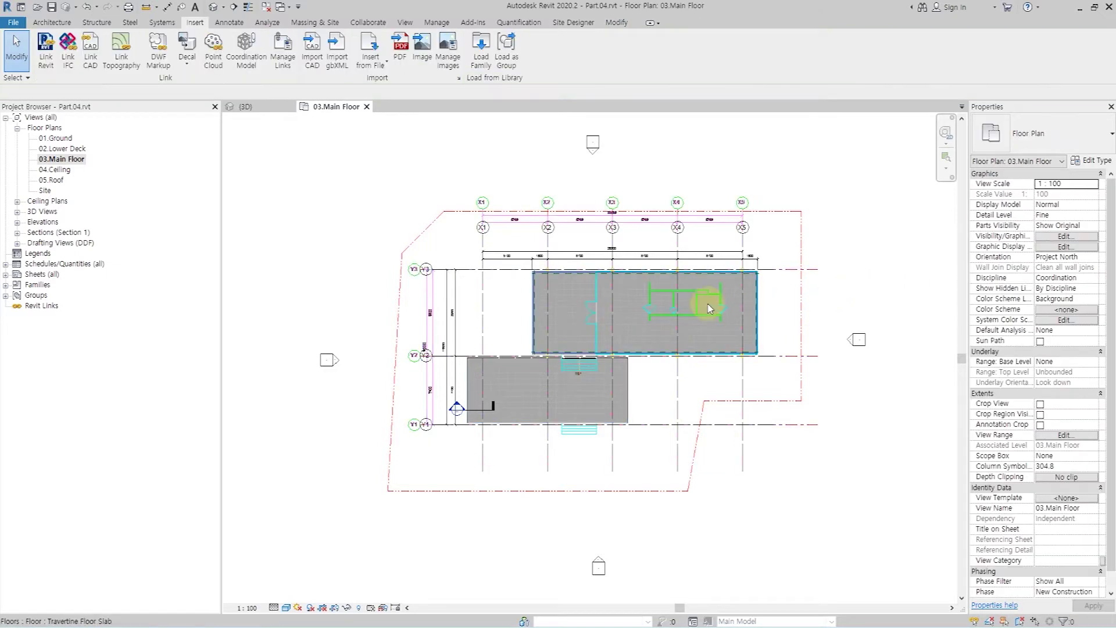
pyautogui.scroll(4, 710, 302)
pyautogui.scroll(2, 710, 309)
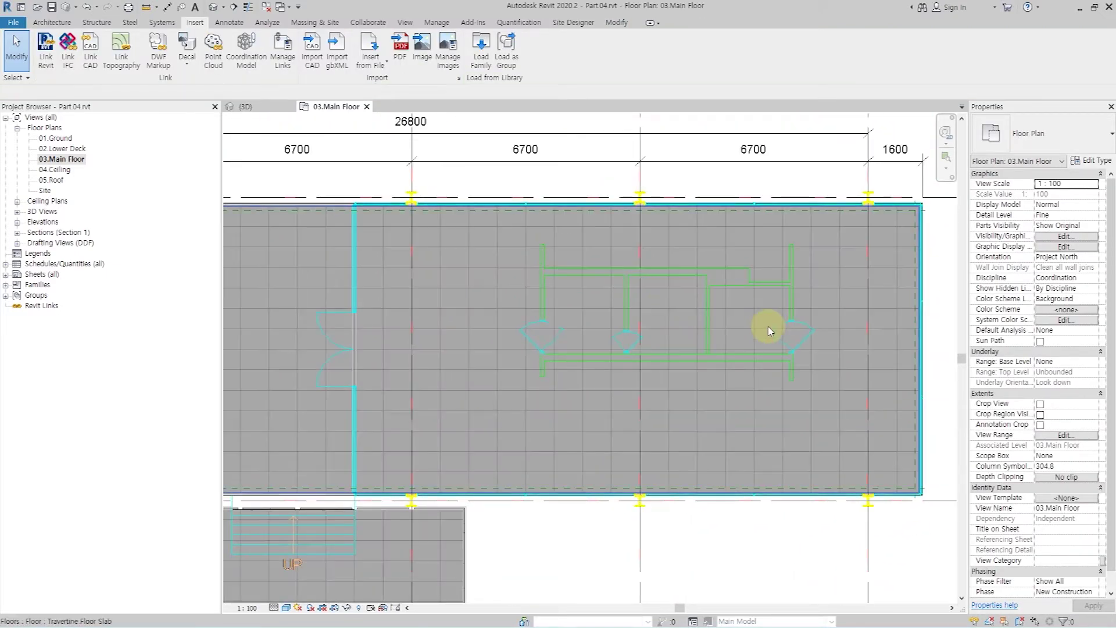
pyautogui.scroll(1, 762, 326)
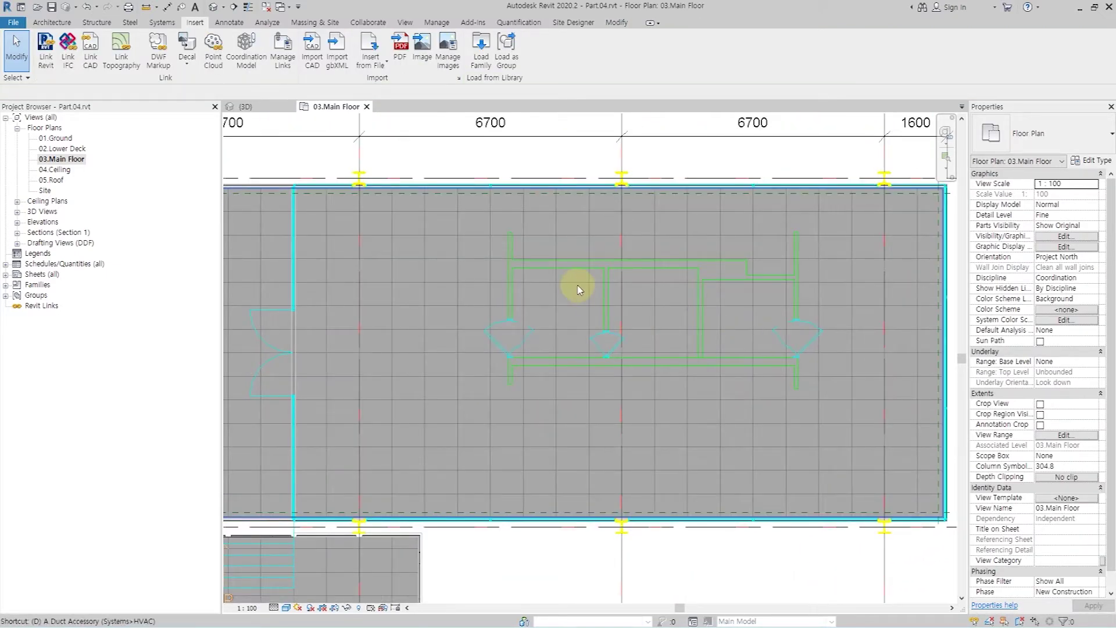
pyautogui.press('d')
pyautogui.press('i')
pyautogui.scroll(3, 517, 243)
# Add aligned dimensions of 100, 200 and 500 across the imported walls' thicknesses
pyautogui.scroll(2, 458, 271)
pyautogui.click(468, 271)
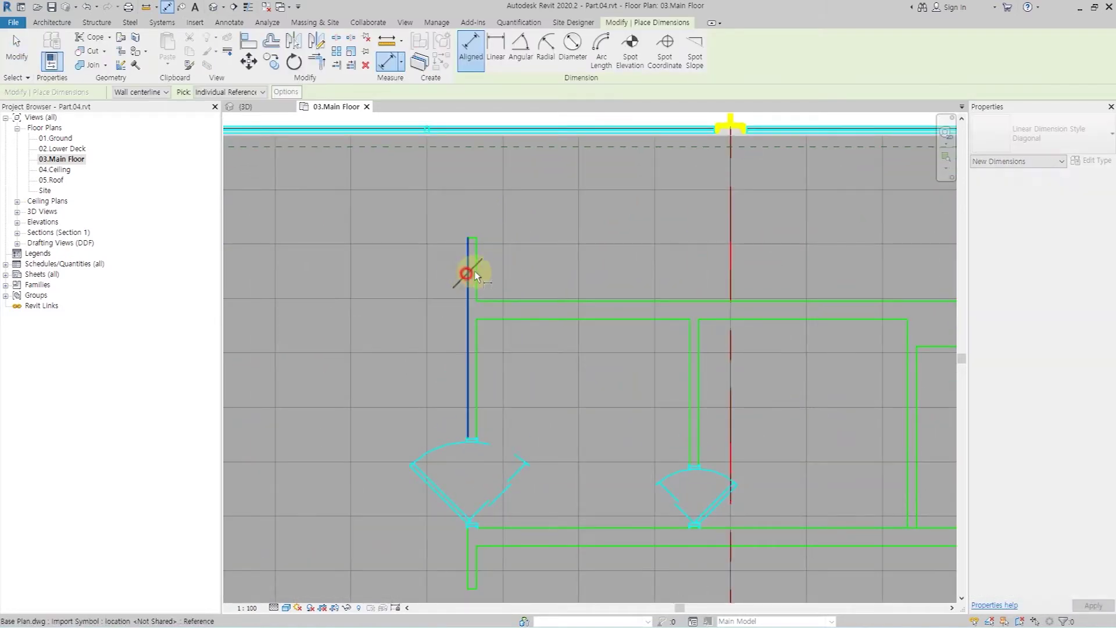
pyautogui.click(474, 195)
pyautogui.click(572, 301)
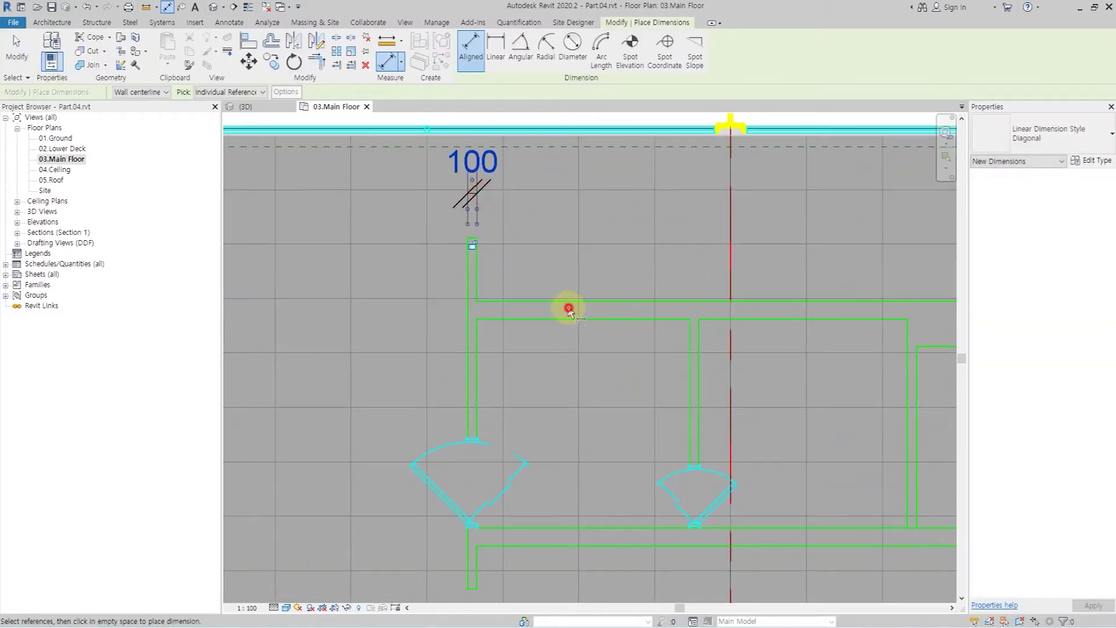
pyautogui.click(561, 320)
pyautogui.click(427, 329)
pyautogui.scroll(-1, 428, 329)
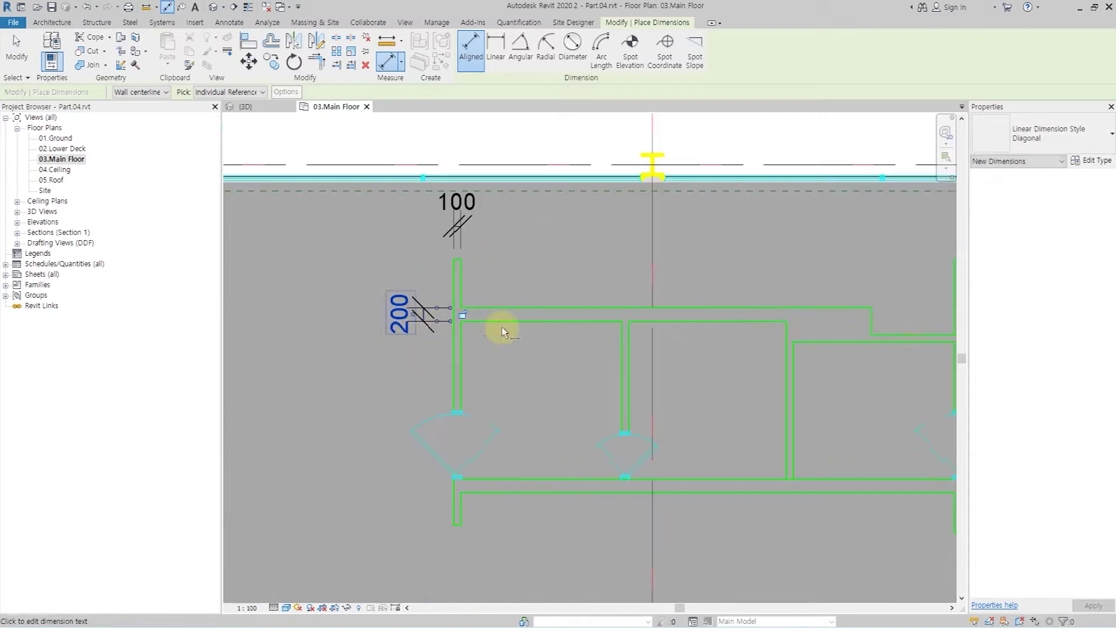
pyautogui.click(840, 343)
pyautogui.click(849, 310)
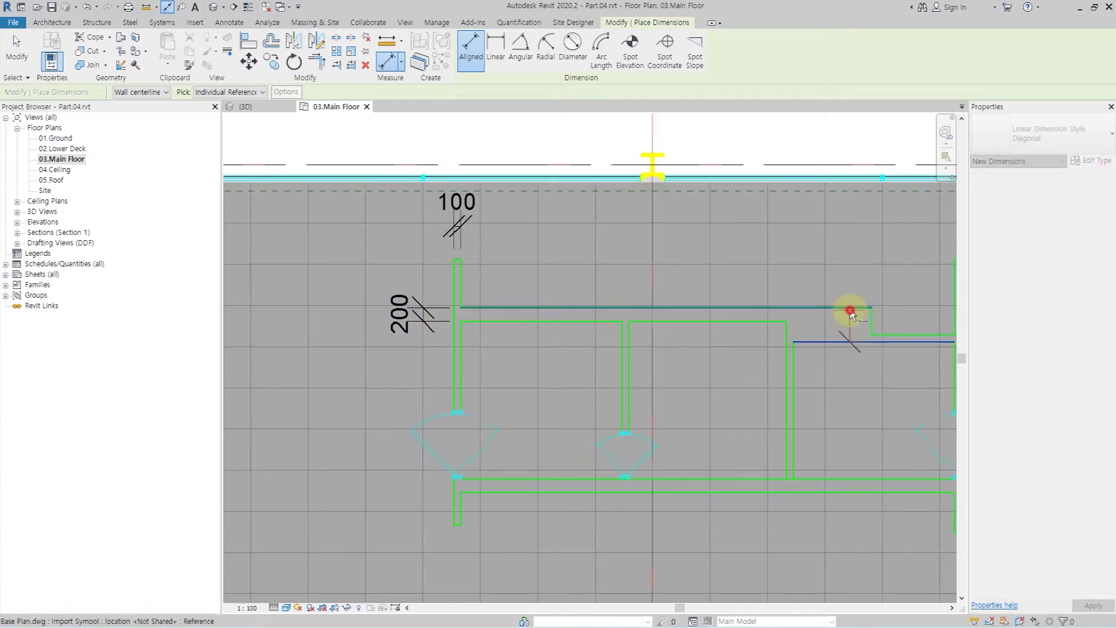
pyautogui.click(919, 278)
pyautogui.press('Escape')
# Bring up the Wall options on the Architecture tab
pyautogui.scroll(-2, 669, 308)
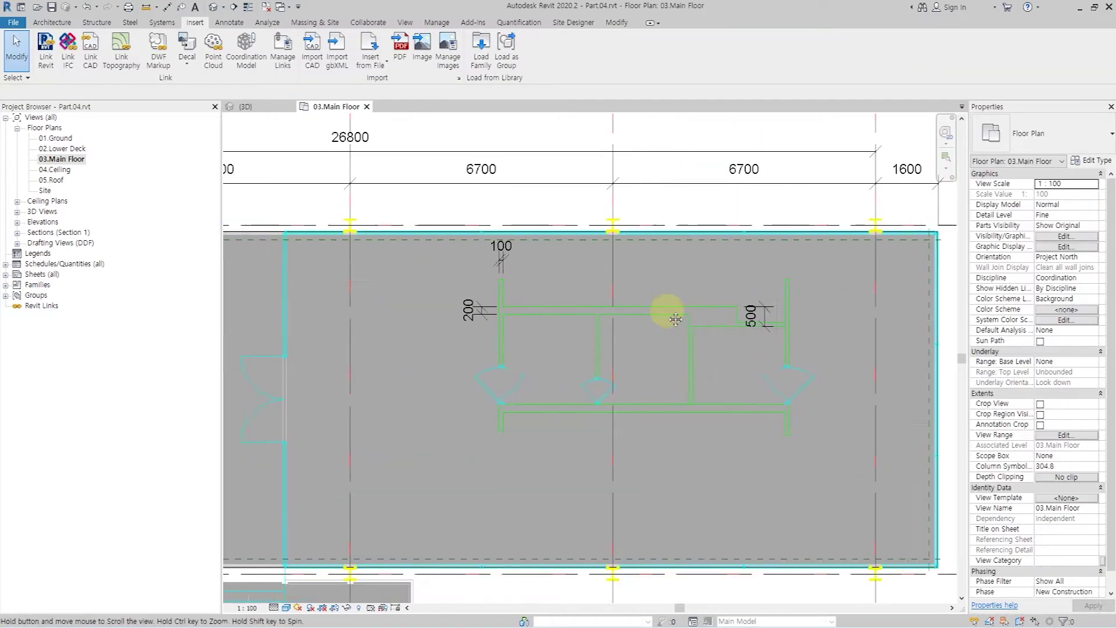
pyautogui.click(52, 23)
pyautogui.click(48, 68)
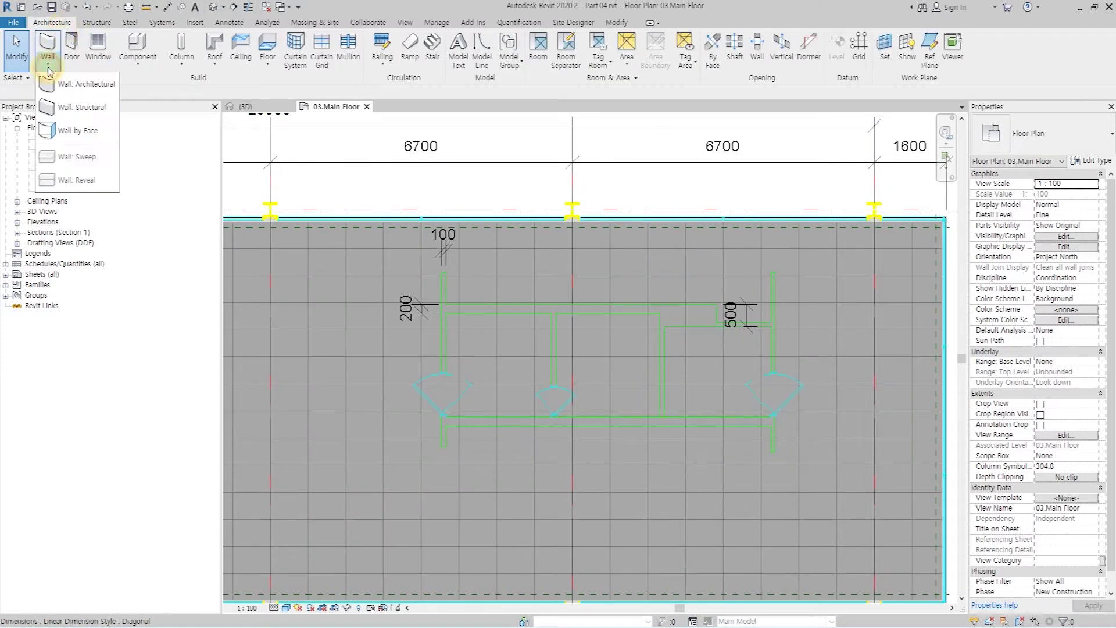
# Choose Interior wall 100 with base offset 0, top at 04.Ceiling and -400 top offset
pyautogui.click(84, 84)
pyautogui.click(1053, 132)
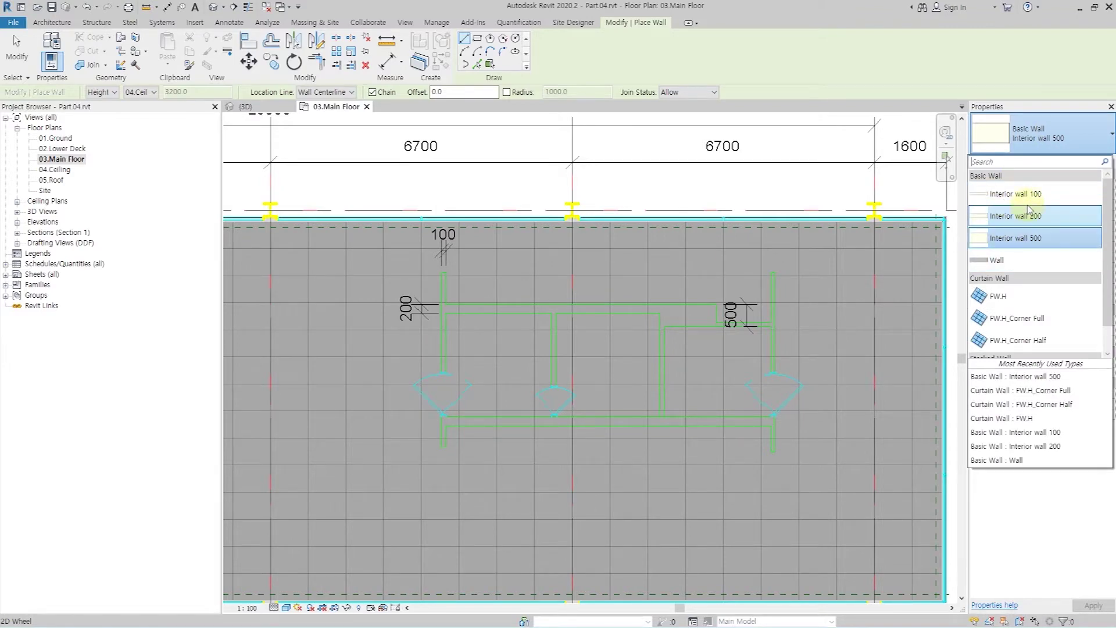
pyautogui.click(1027, 195)
pyautogui.click(1087, 205)
pyautogui.write('0')
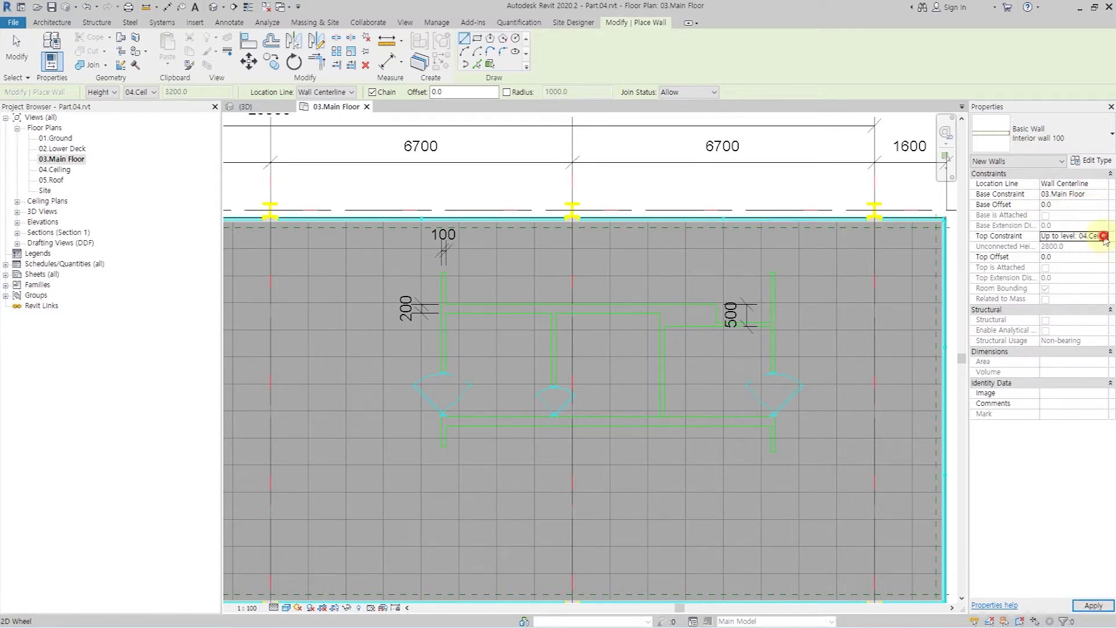
pyautogui.click(1103, 237)
pyautogui.click(1070, 282)
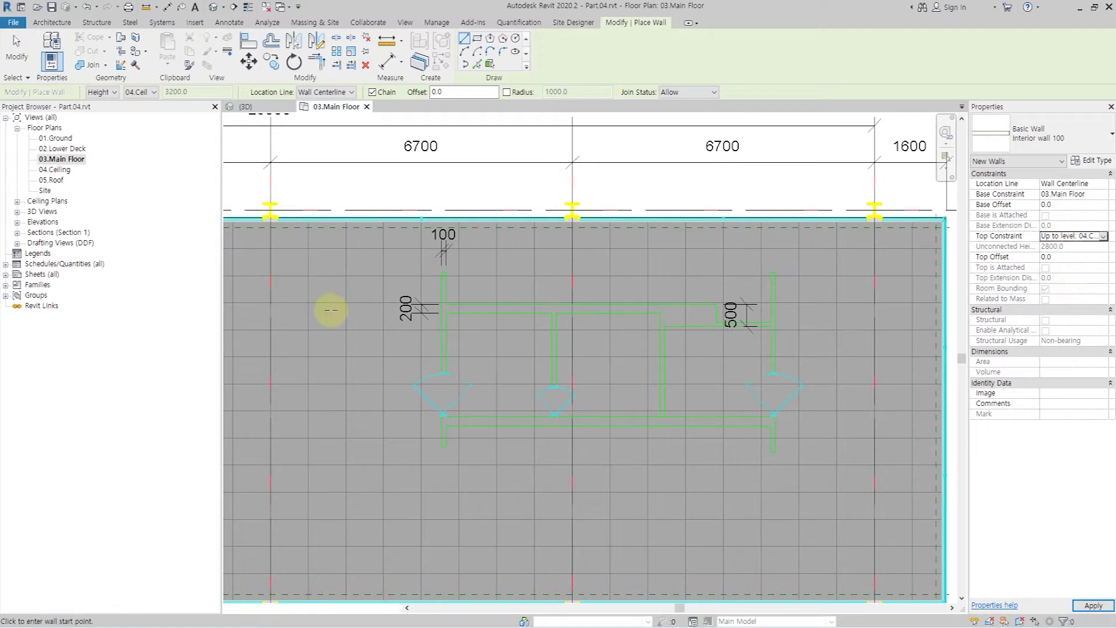
pyautogui.click(1061, 258)
pyautogui.write('-400')
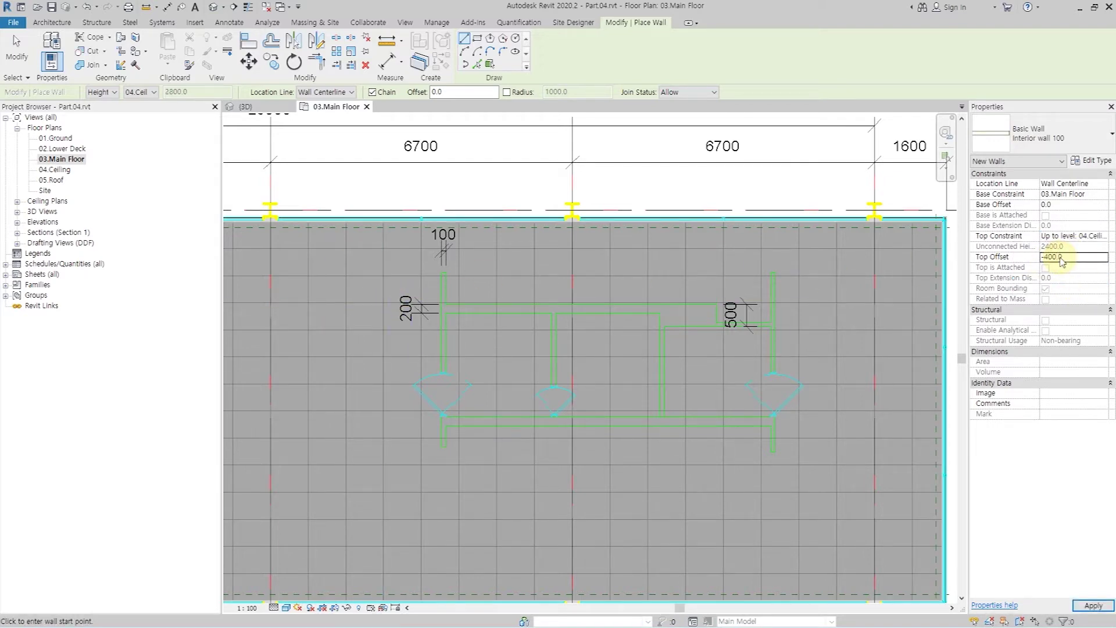
pyautogui.scroll(3, 442, 273)
pyautogui.scroll(2, 444, 267)
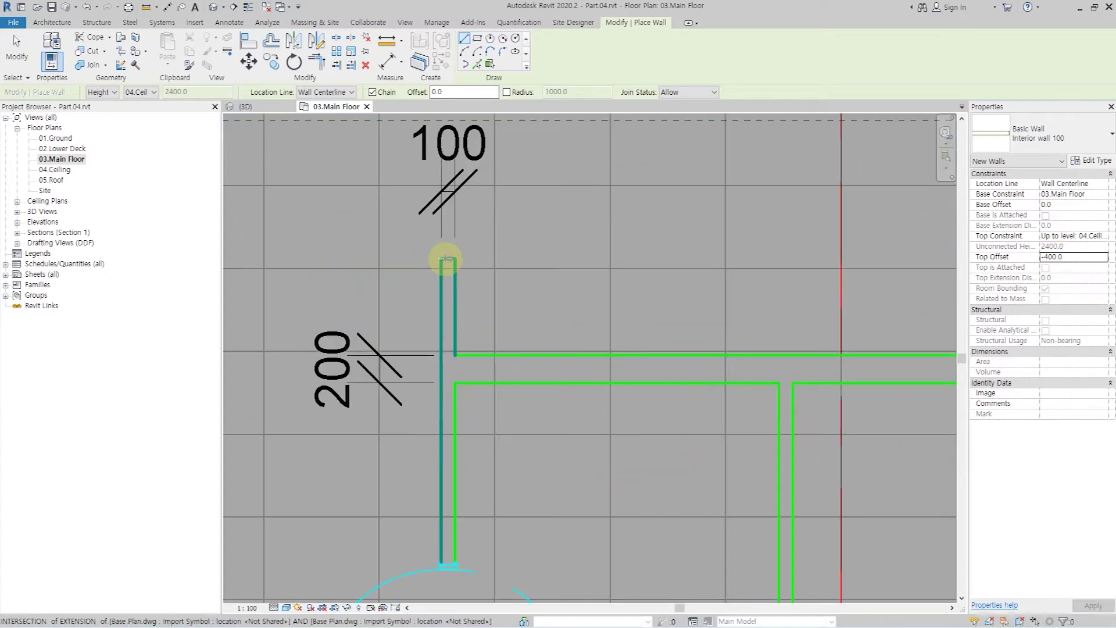
# Draw the left and right vertical walls along the door-side plan lines
pyautogui.click(445, 260)
pyautogui.scroll(-3, 443, 259)
pyautogui.scroll(2, 451, 481)
pyautogui.click(451, 480)
pyautogui.scroll(-3, 357, 462)
pyautogui.scroll(3, 710, 461)
pyautogui.scroll(1, 664, 454)
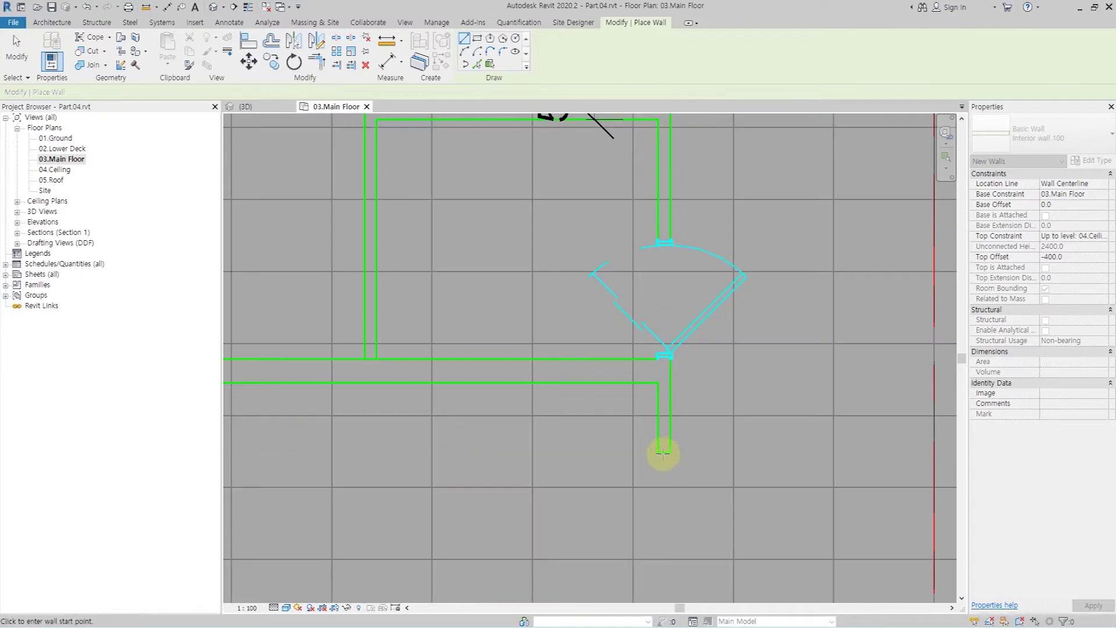
pyautogui.click(663, 453)
pyautogui.scroll(2, 668, 100)
pyautogui.scroll(1, 660, 130)
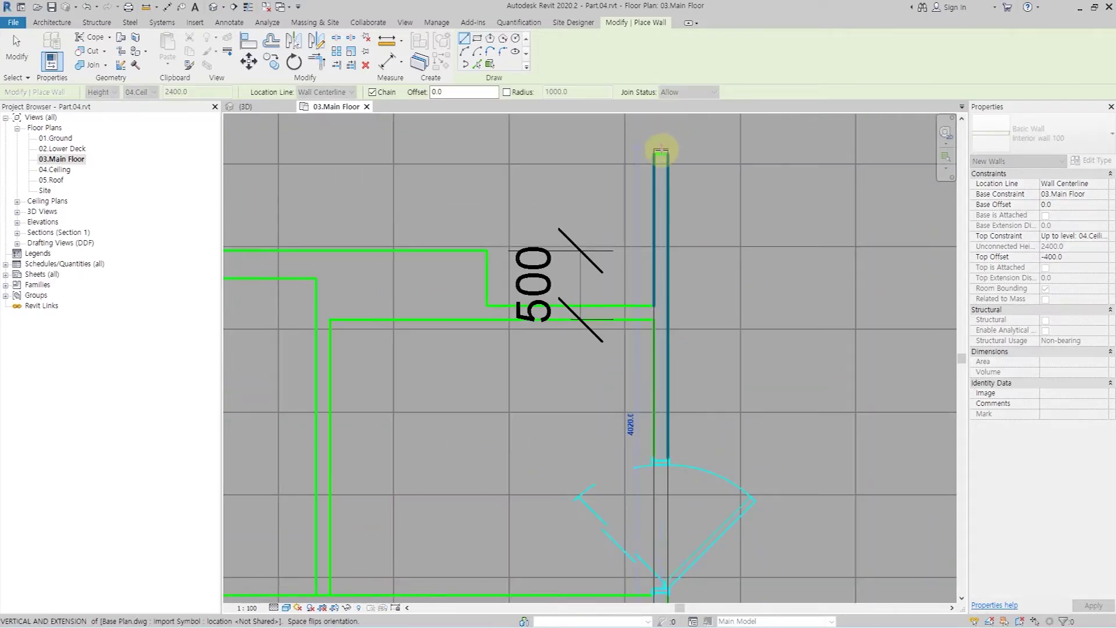
pyautogui.click(661, 150)
pyautogui.scroll(-3, 728, 195)
pyautogui.scroll(-2, 735, 299)
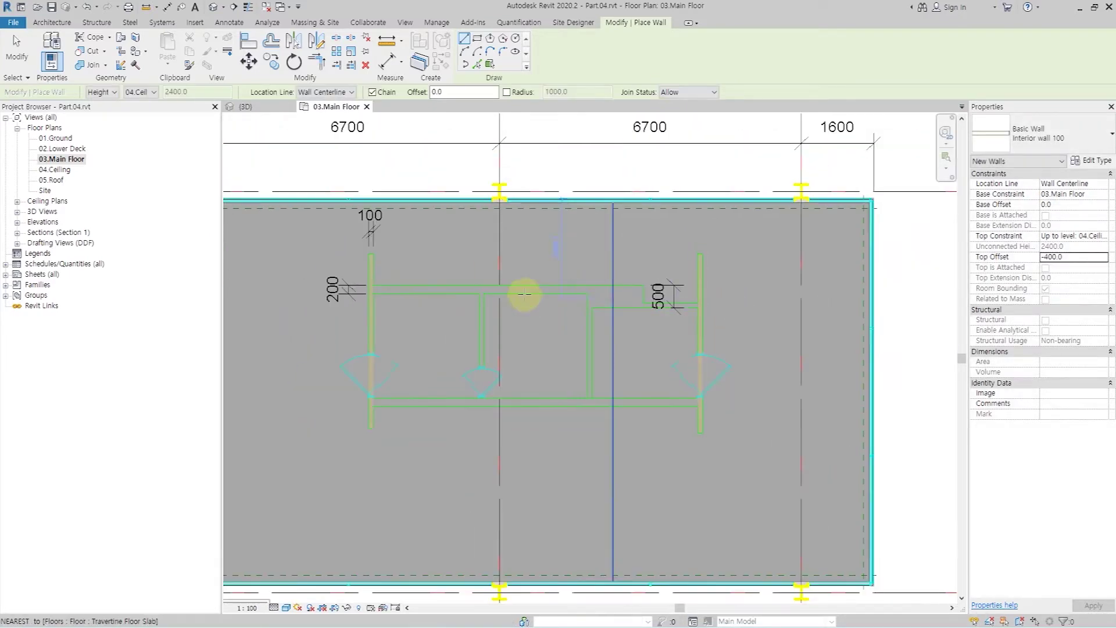
pyautogui.scroll(2, 525, 294)
pyautogui.moveTo(526, 314); pyautogui.dragTo(559, 304, button='middle')
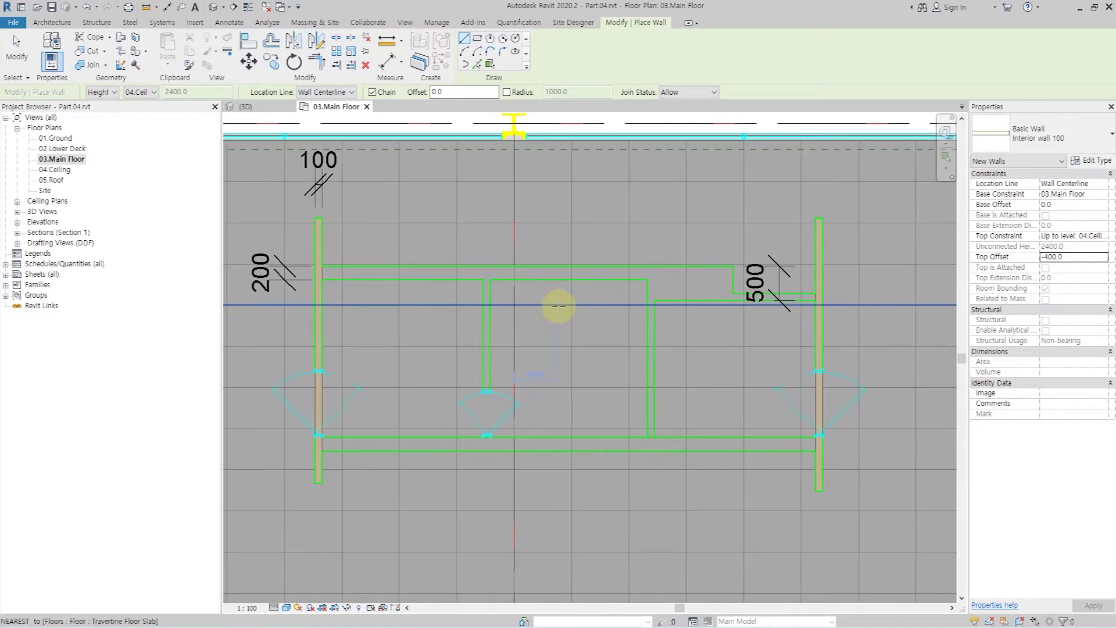
# Draw two horizontal walls along the top line and the short wall beside the 500 dimension
pyautogui.click(342, 243)
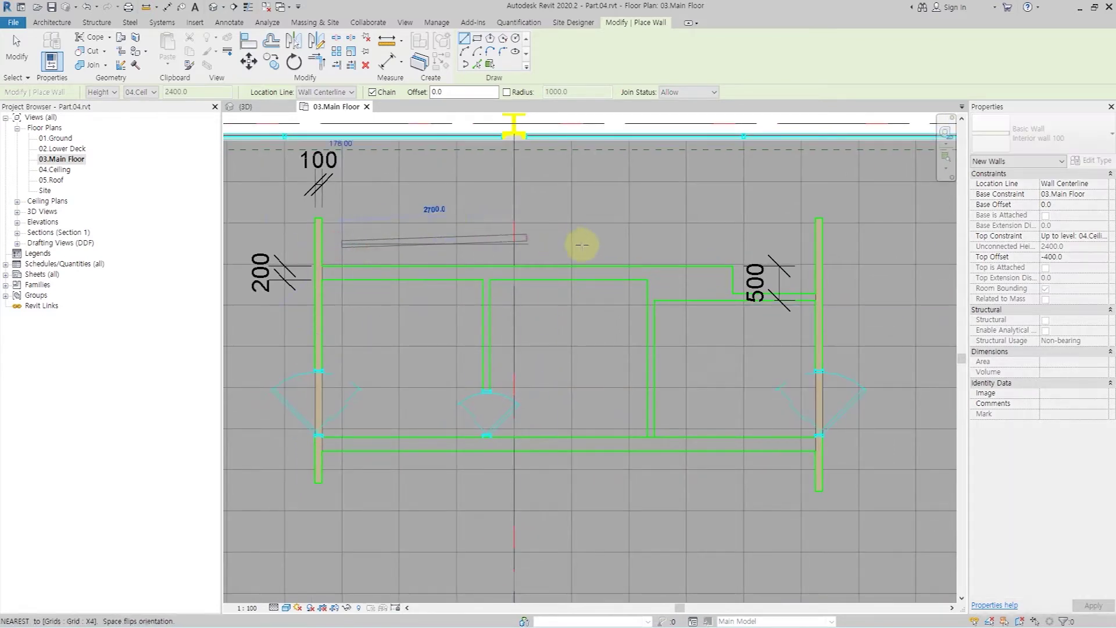
pyautogui.click(581, 243)
pyautogui.press('Escape')
pyautogui.click(636, 244)
pyautogui.click(730, 243)
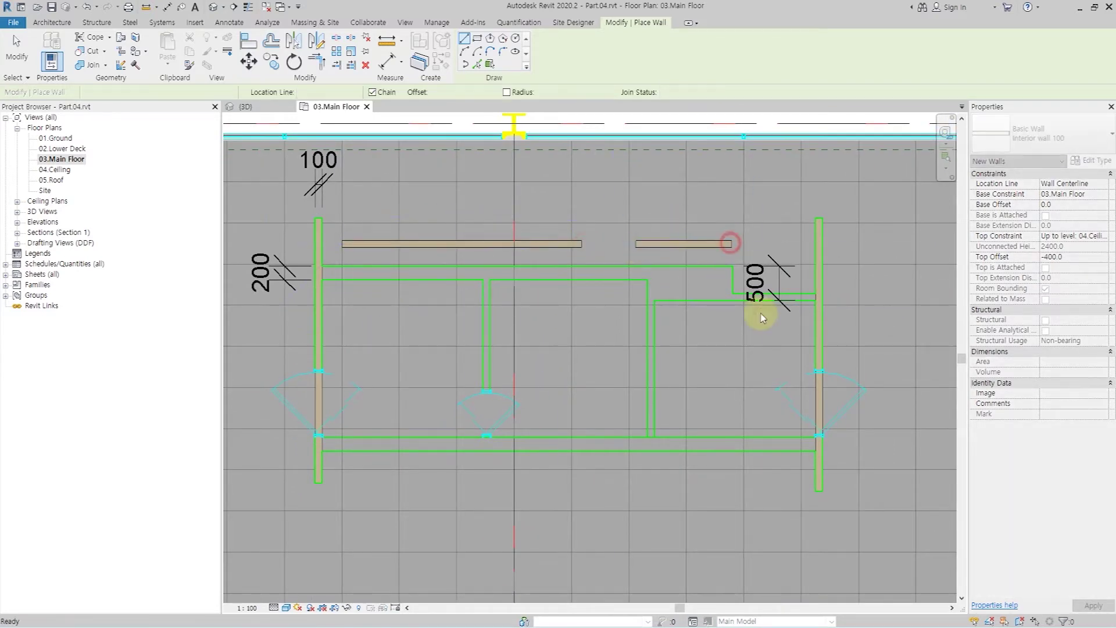
pyautogui.press('Escape')
pyautogui.click(744, 319)
pyautogui.click(793, 319)
pyautogui.press('Escape')
# Draw the left and right inner vertical walls and the long bottom wall
pyautogui.click(526, 301)
pyautogui.click(532, 415)
pyautogui.press('Escape')
pyautogui.click(627, 315)
pyautogui.click(622, 420)
pyautogui.press('Escape')
pyautogui.click(352, 469)
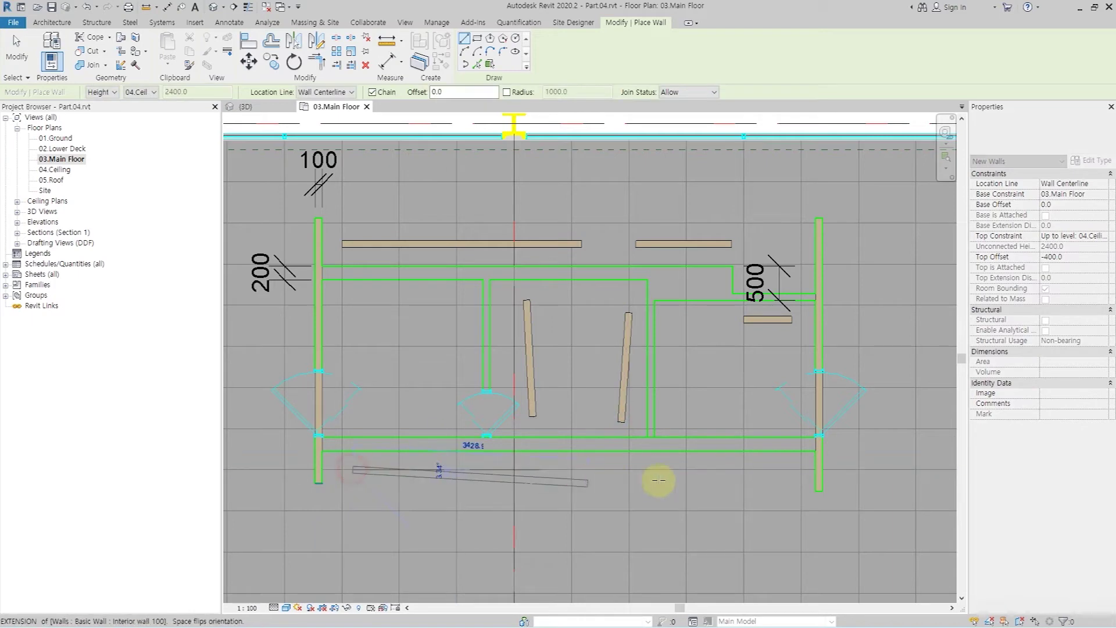
pyautogui.click(778, 469)
pyautogui.press('Escape')
pyautogui.press('Escape')
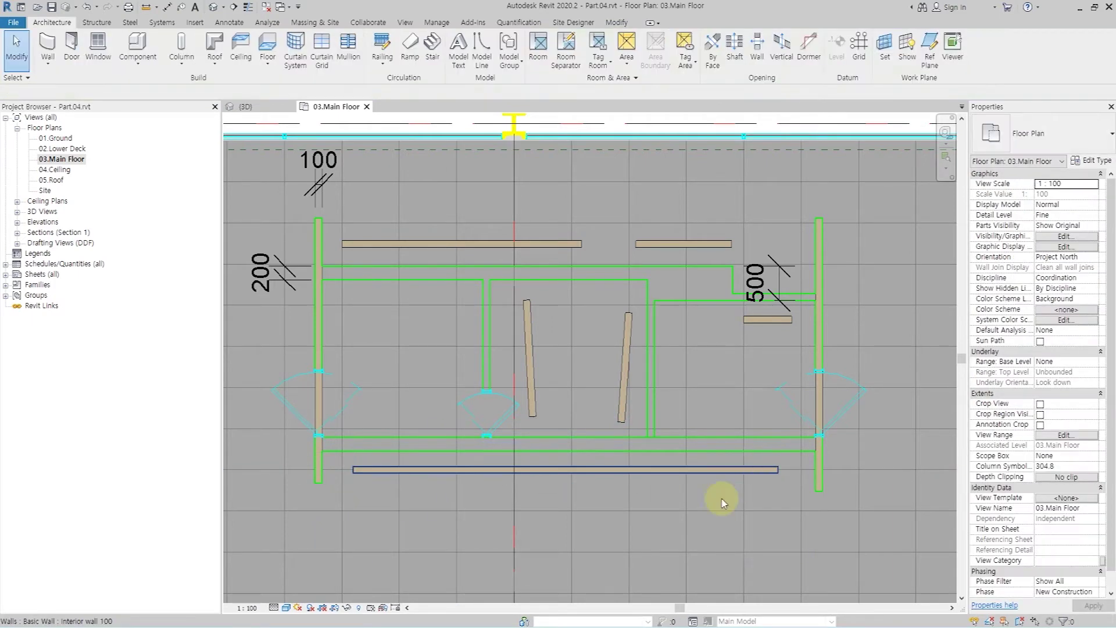
# Change the two long walls to Interior wall 200 and the short wall to Interior wall 500
pyautogui.click(569, 247)
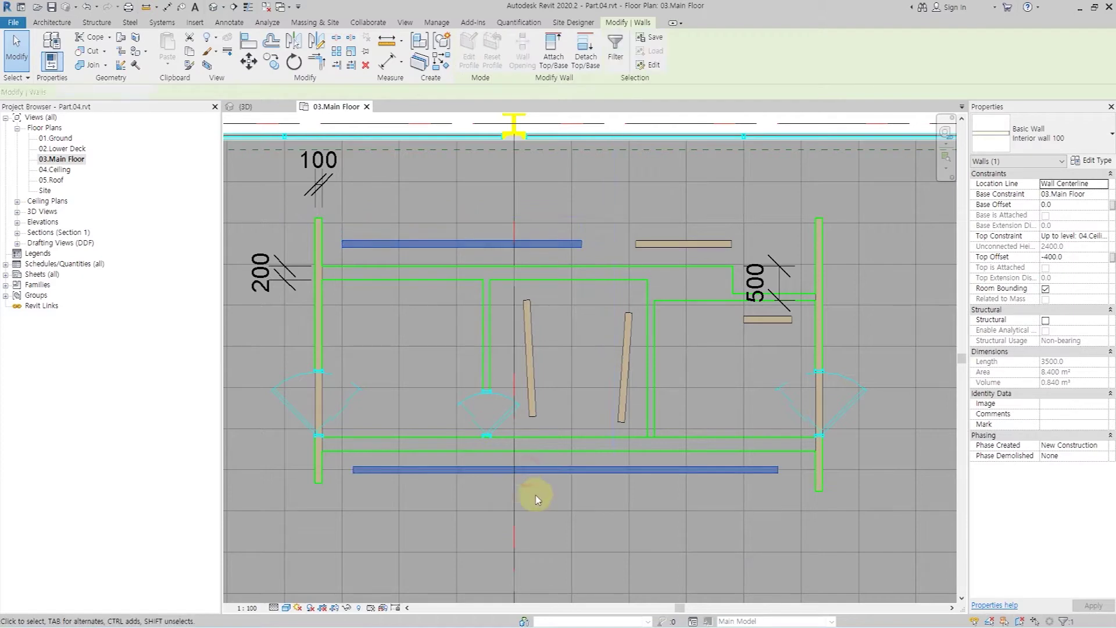
pyautogui.click(1047, 140)
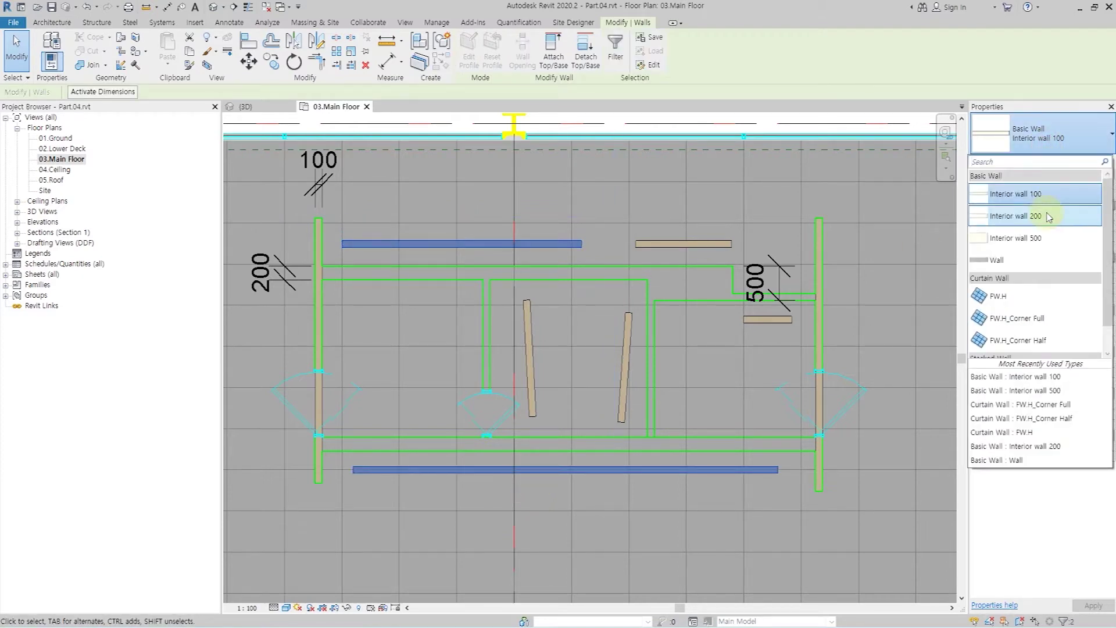
pyautogui.click(1048, 217)
pyautogui.click(653, 249)
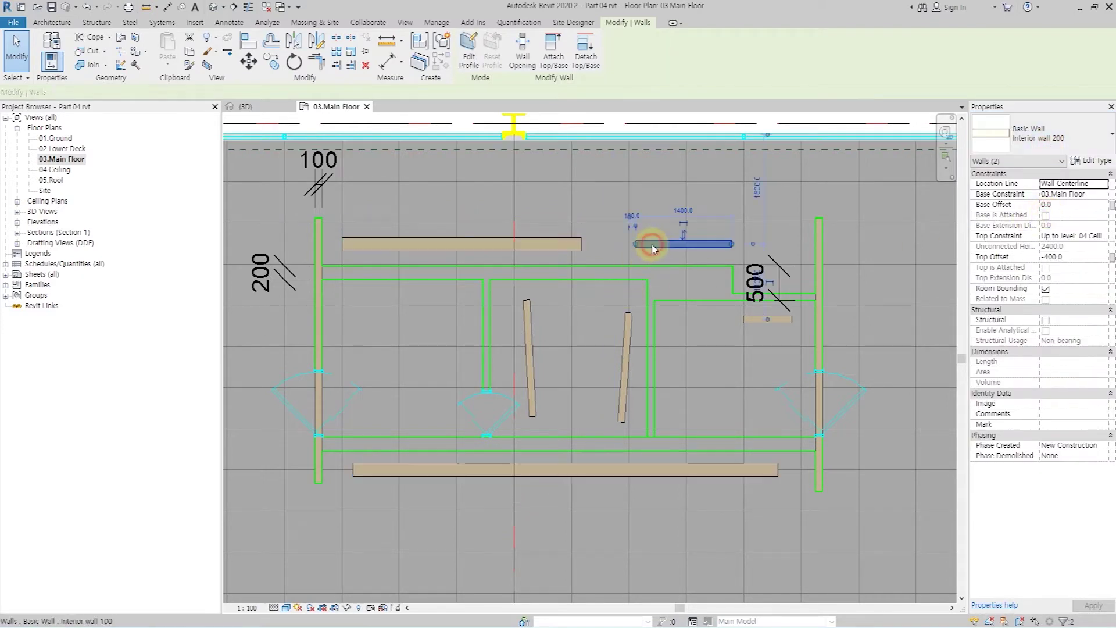
pyautogui.click(1047, 135)
pyautogui.click(1048, 235)
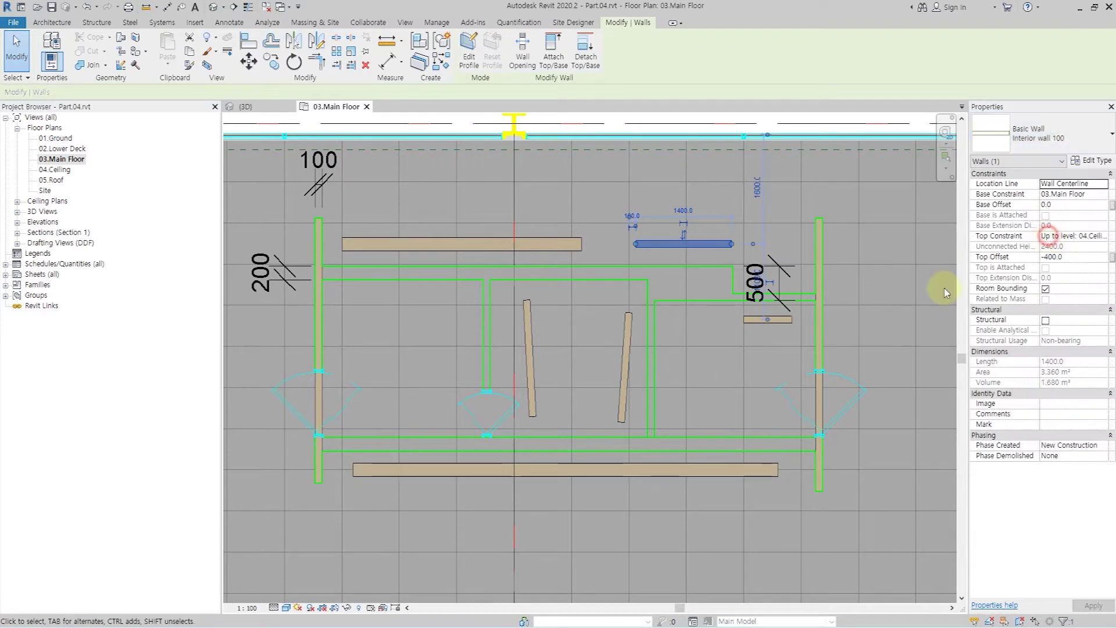
# Align the thick wall's right edge to the adjacent wall edge and pick the next plan line
pyautogui.click(257, 44)
pyautogui.click(731, 281)
pyautogui.click(731, 242)
pyautogui.click(648, 296)
# Align the thick wall's left and top edges, and fit the small wall onto its references
pyautogui.click(637, 243)
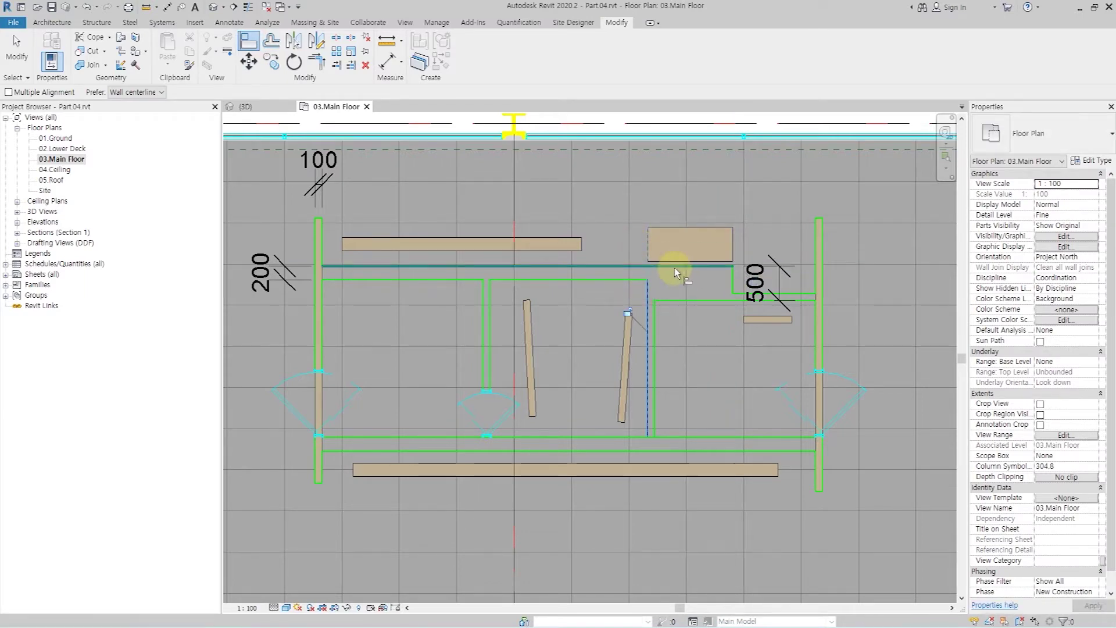
pyautogui.click(674, 268)
pyautogui.click(668, 226)
pyautogui.scroll(2, 797, 315)
pyautogui.scroll(2, 796, 315)
pyautogui.click(834, 319)
pyautogui.click(787, 323)
pyautogui.click(792, 278)
pyautogui.click(787, 317)
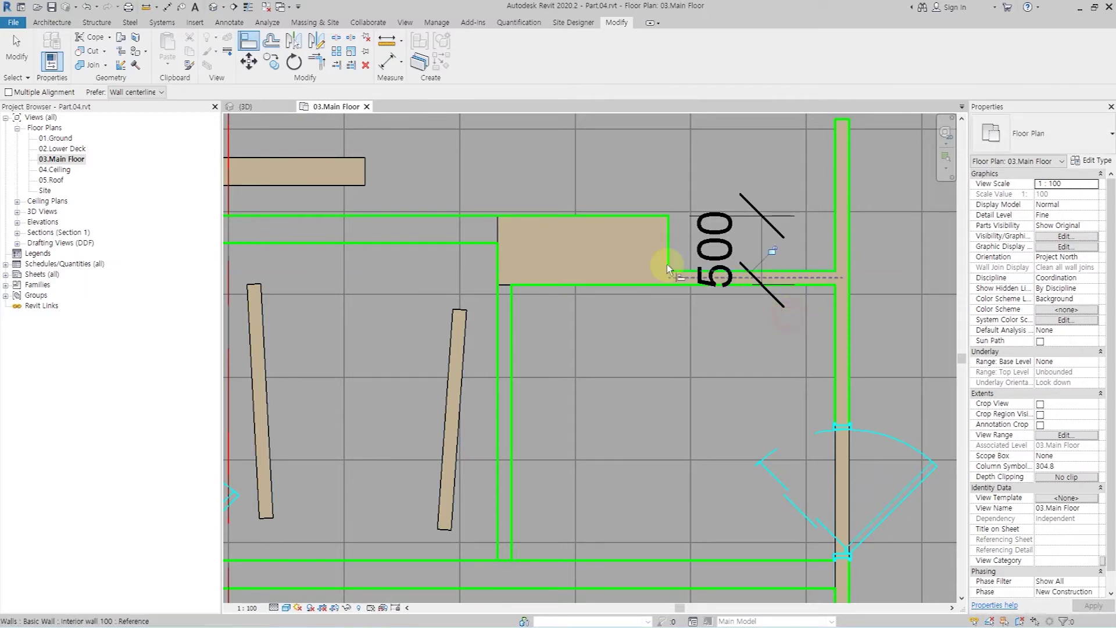
# Align the upper wall to its plan line, extend it, and straighten both slanted walls
pyautogui.scroll(-3, 654, 291)
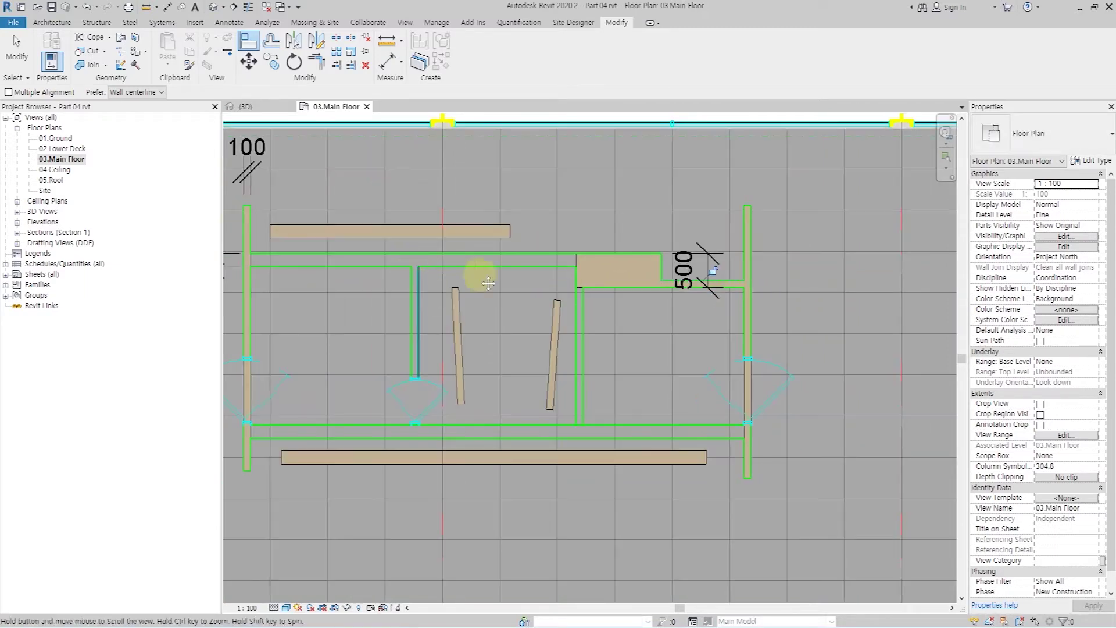
pyautogui.moveTo(436, 293); pyautogui.dragTo(541, 279, button='middle')
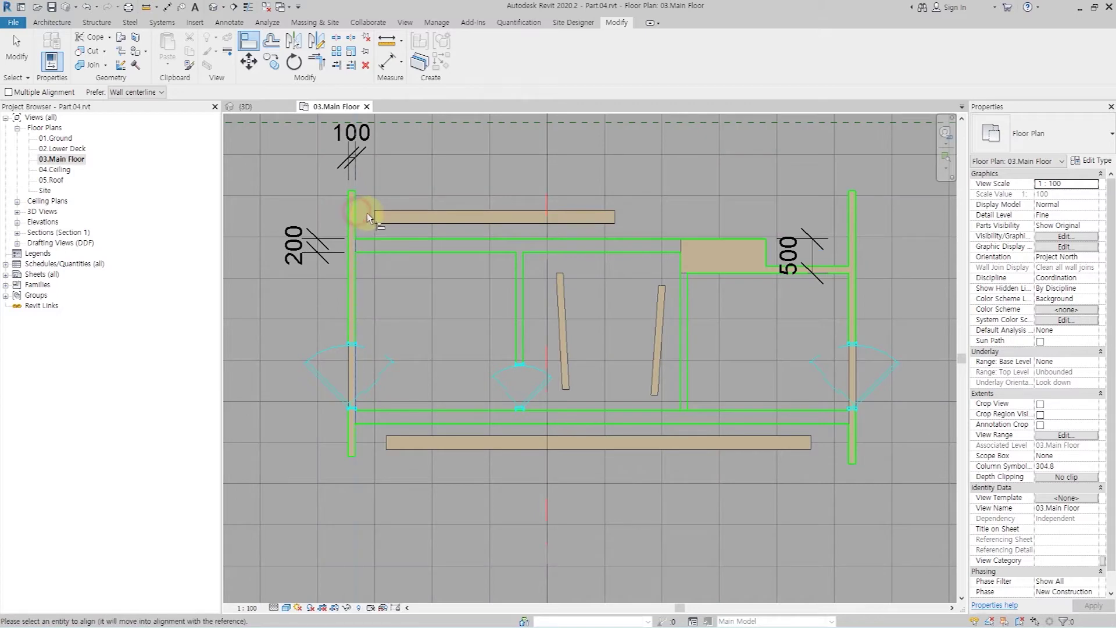
pyautogui.click(399, 238)
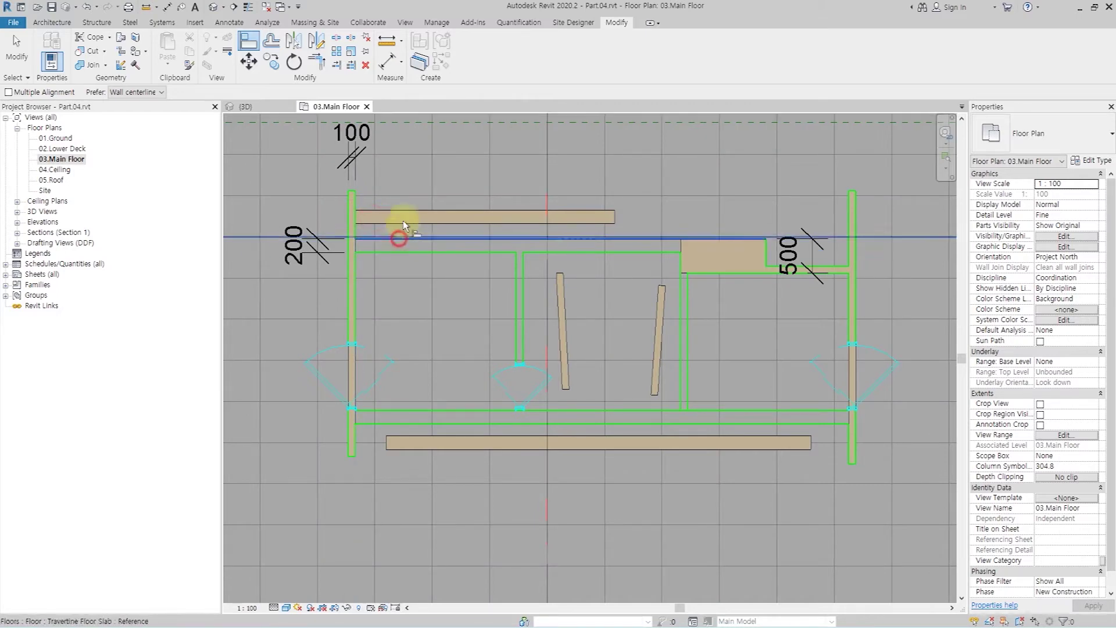
pyautogui.click(404, 209)
pyautogui.click(683, 246)
pyautogui.click(526, 287)
pyautogui.click(563, 298)
pyautogui.click(678, 312)
pyautogui.click(659, 313)
# Join the middle wall to the top wall and align the lower and vertical walls to plan lines
pyautogui.click(537, 254)
pyautogui.click(524, 269)
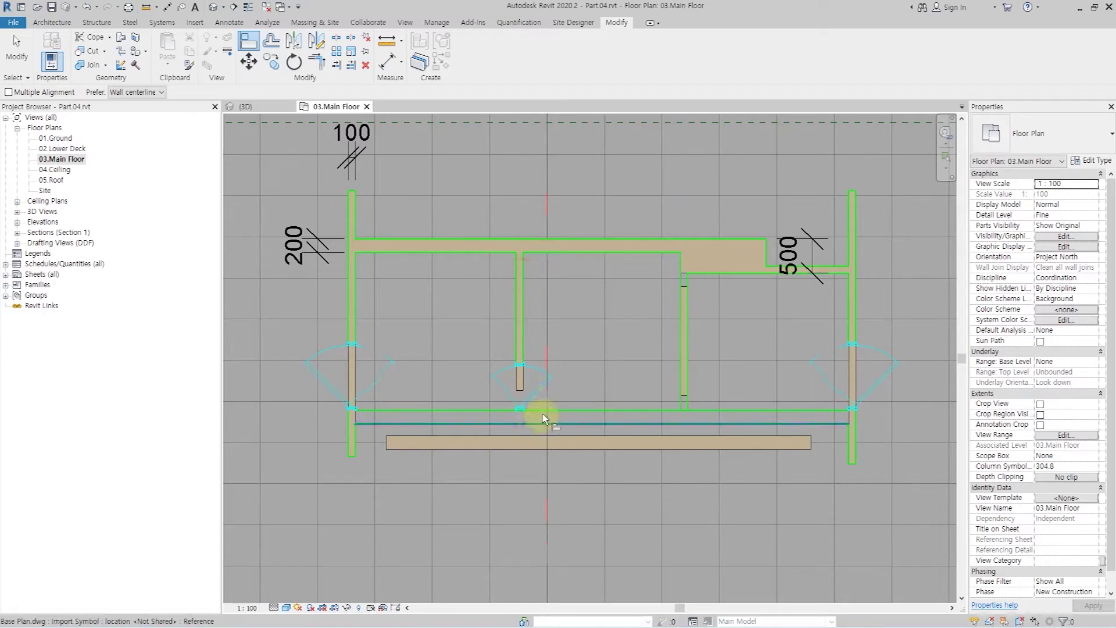
pyautogui.click(521, 391)
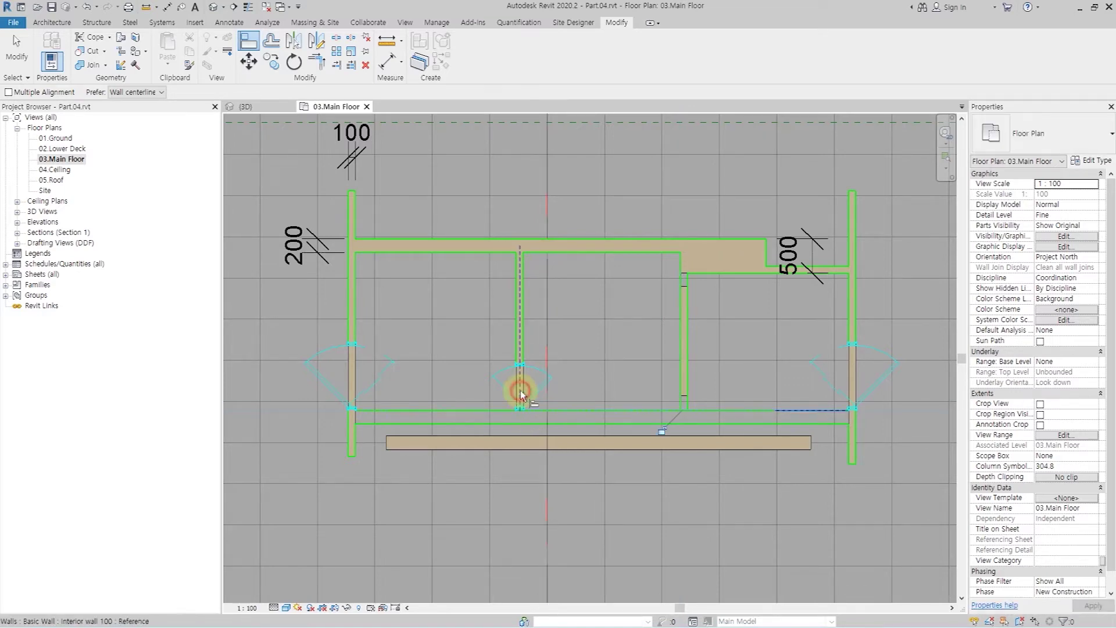
pyautogui.click(699, 410)
pyautogui.click(685, 397)
pyautogui.click(686, 287)
pyautogui.click(699, 410)
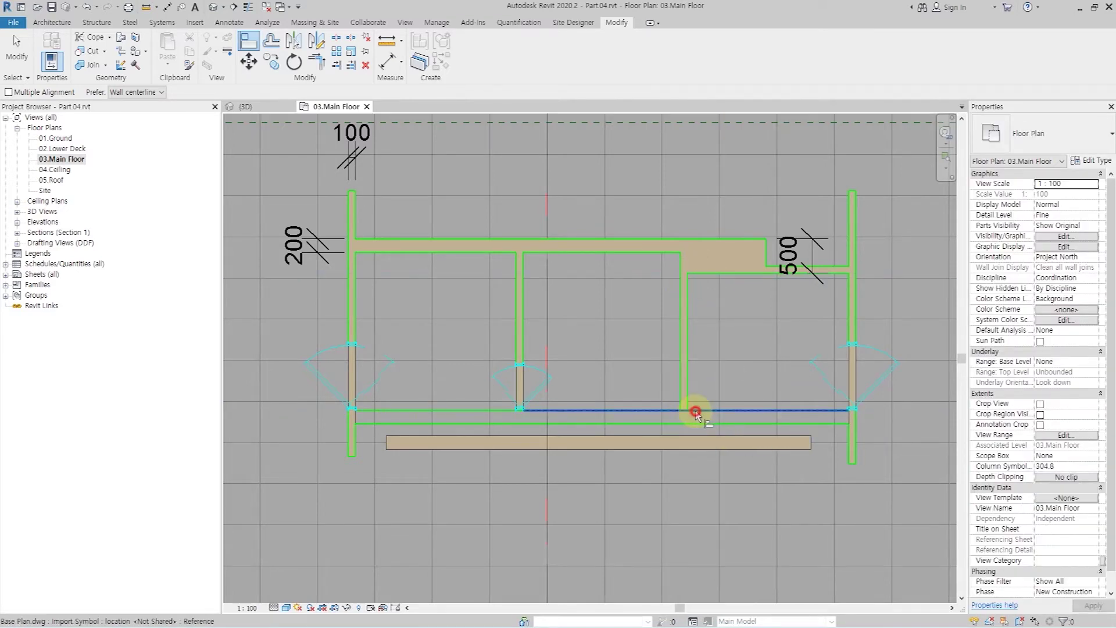
# Move the thin lower wall onto its line and extend it between the left and right walls
pyautogui.click(673, 441)
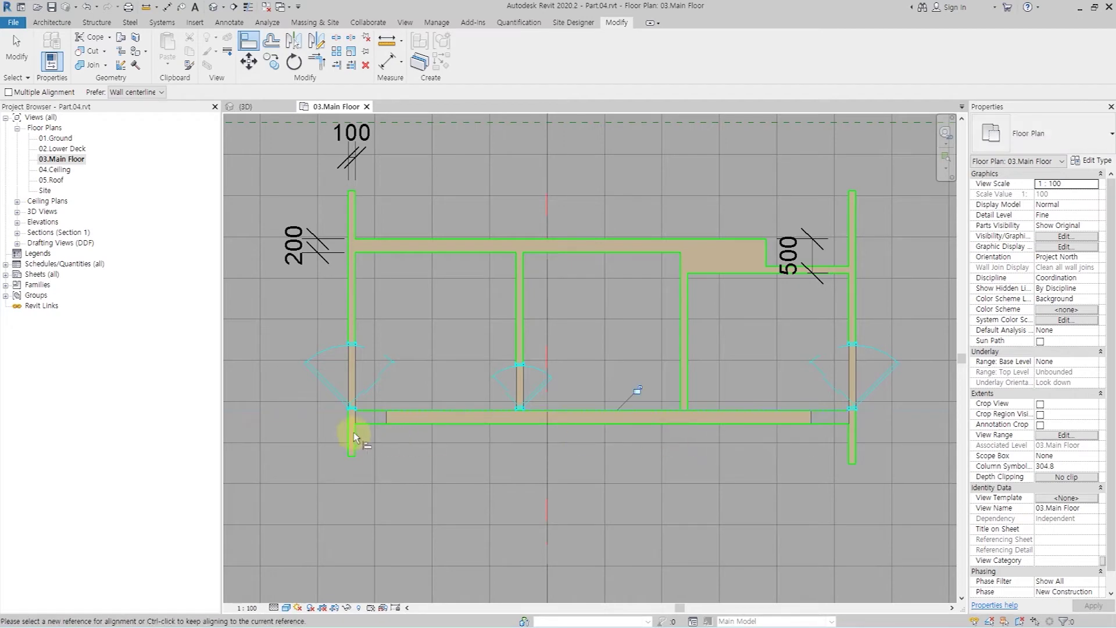
pyautogui.click(380, 420)
pyautogui.click(853, 438)
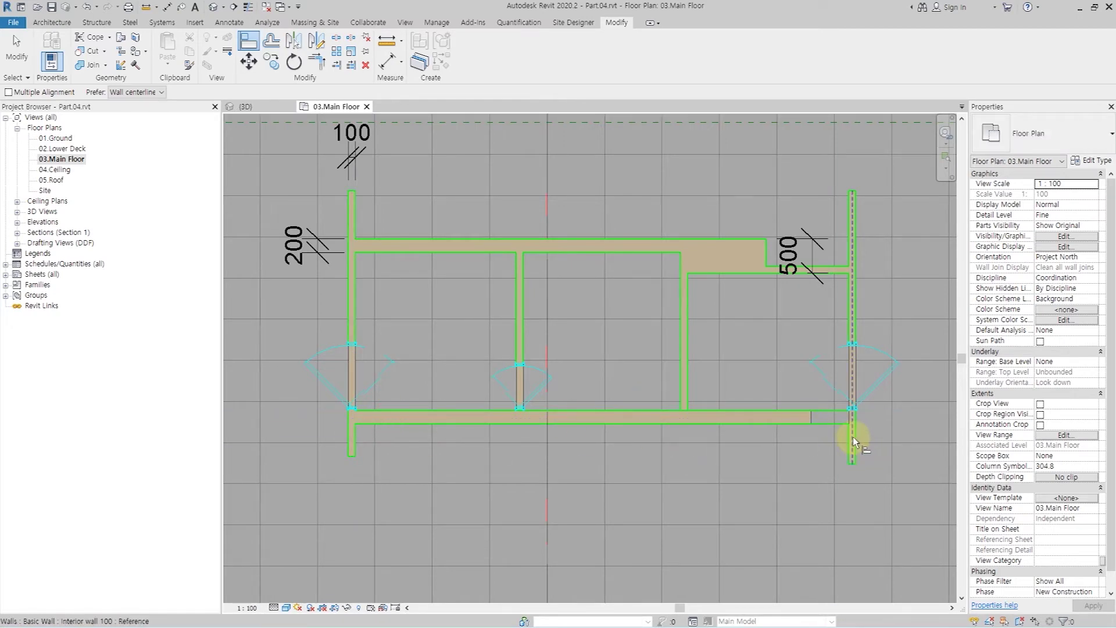
pyautogui.click(813, 416)
pyautogui.press('Escape')
pyautogui.scroll(-1, 522, 461)
# Orbit the Default 3D View to inspect the walls, then return to 03.Main Floor
pyautogui.click(211, 9)
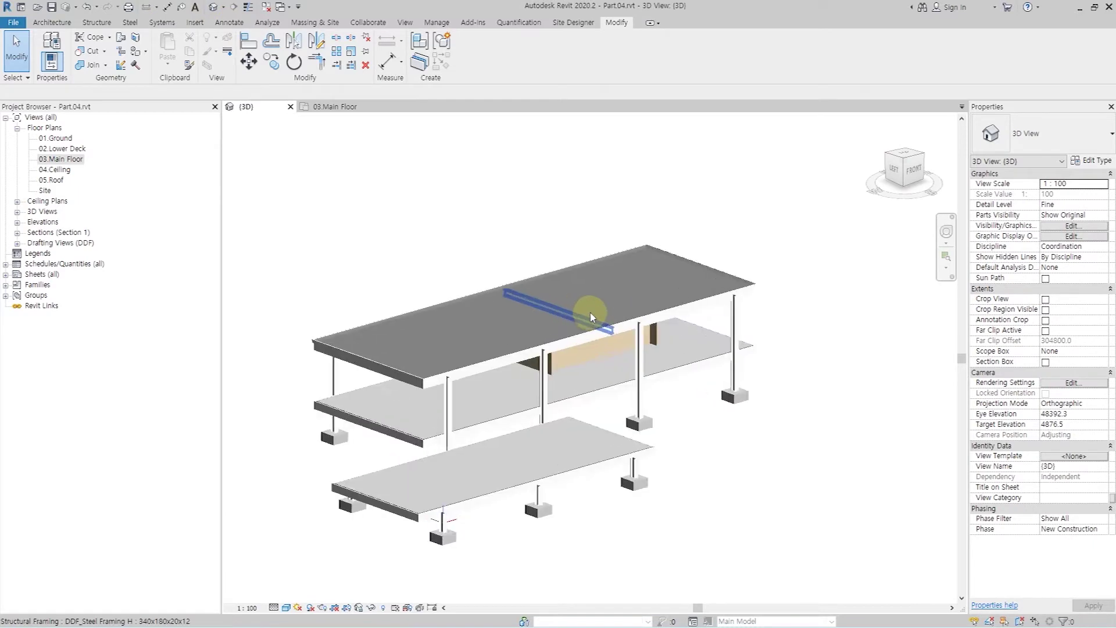
pyautogui.keyDown('shift'); pyautogui.moveTo(590, 317); pyautogui.dragTo(745, 335, button='middle'); pyautogui.keyUp('shift')
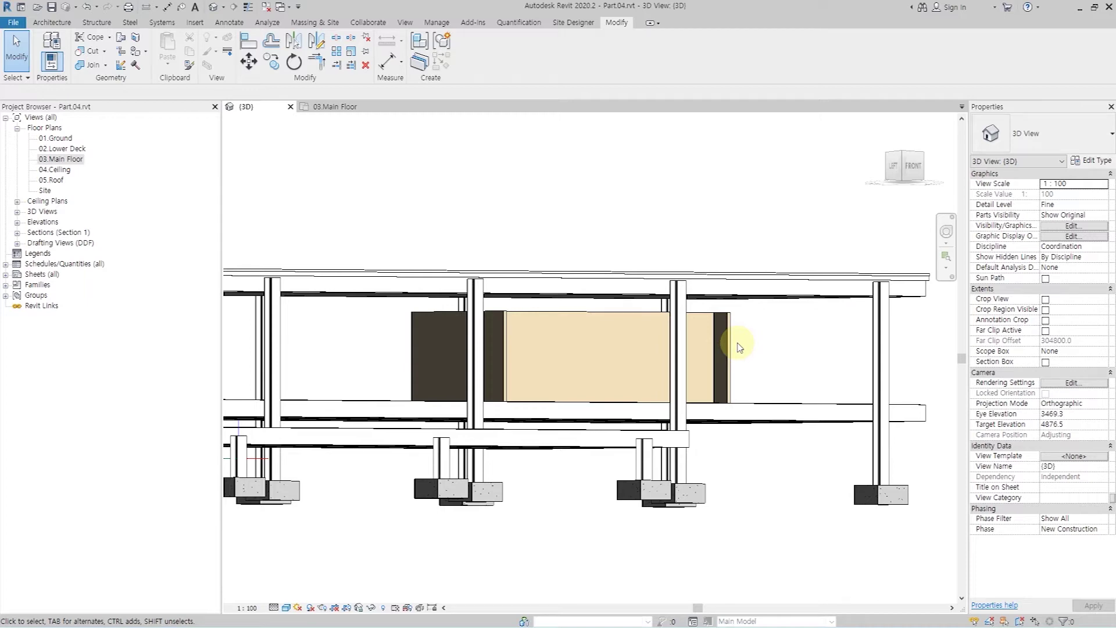
pyautogui.click(347, 107)
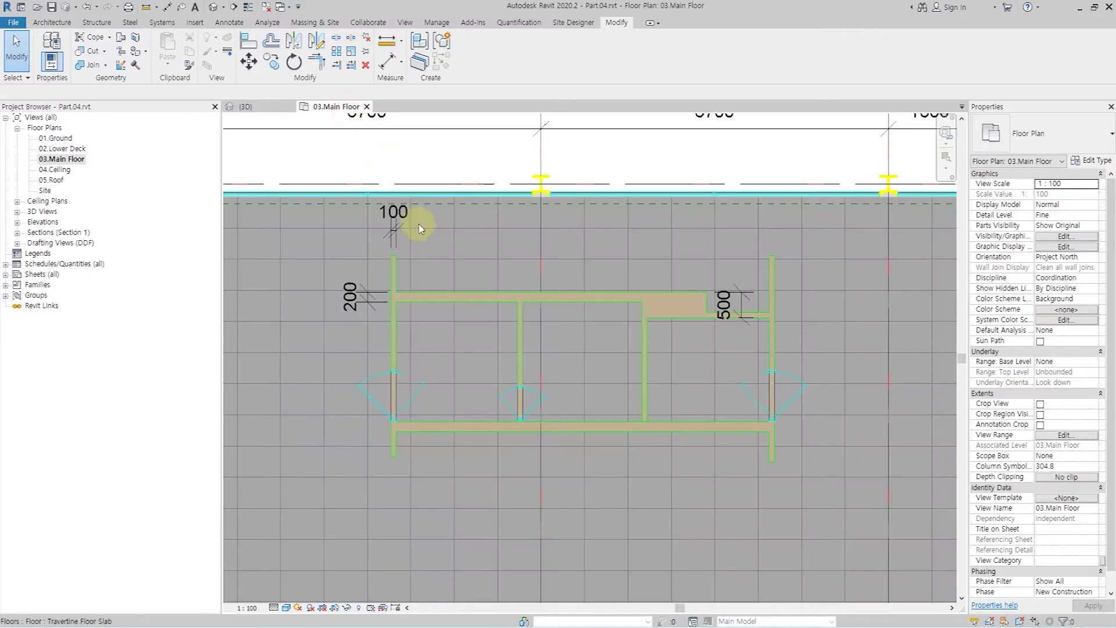
# Start sketching a Floor: Architectural on the Main Floor plan
pyautogui.click(53, 22)
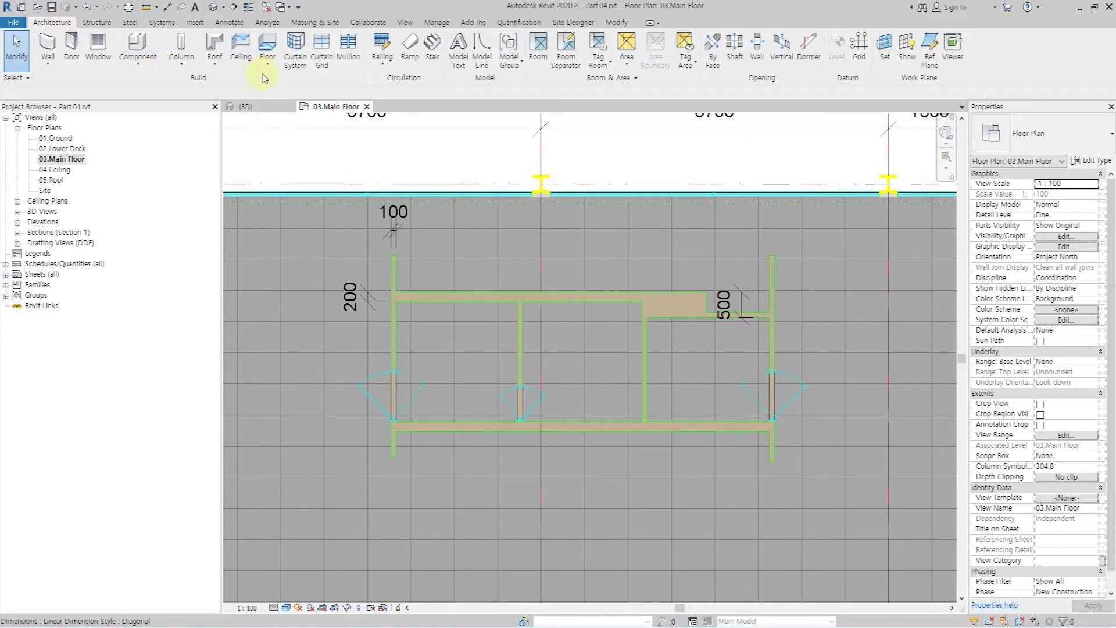
pyautogui.click(269, 67)
pyautogui.click(296, 86)
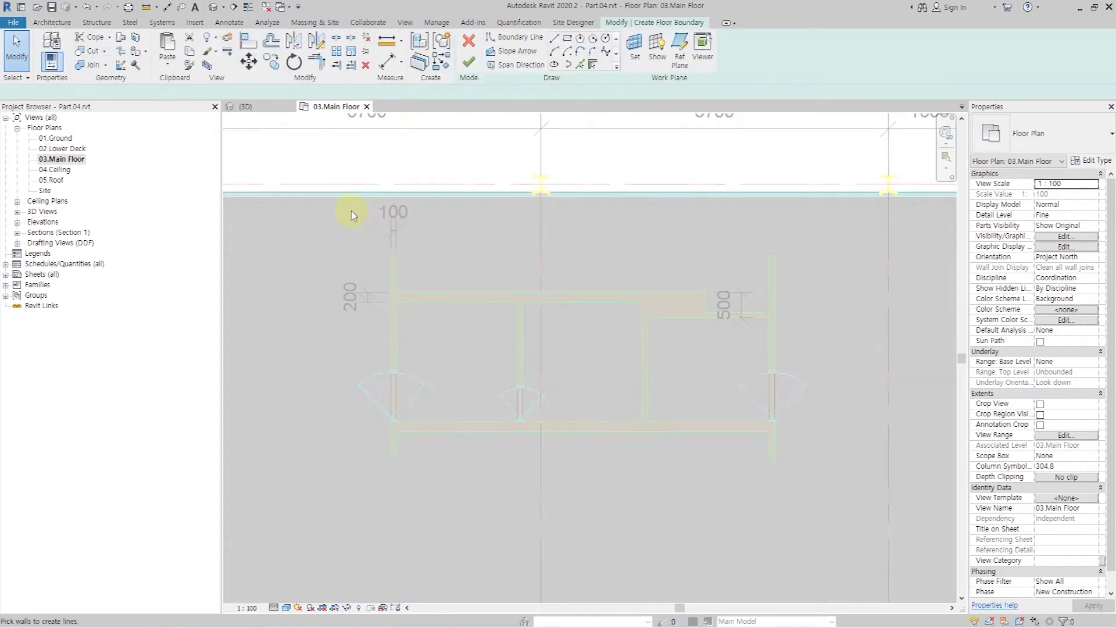
# Set the floor to Interior Floor on 04.Ceiling and begin its boundary with straight lines
pyautogui.click(1053, 139)
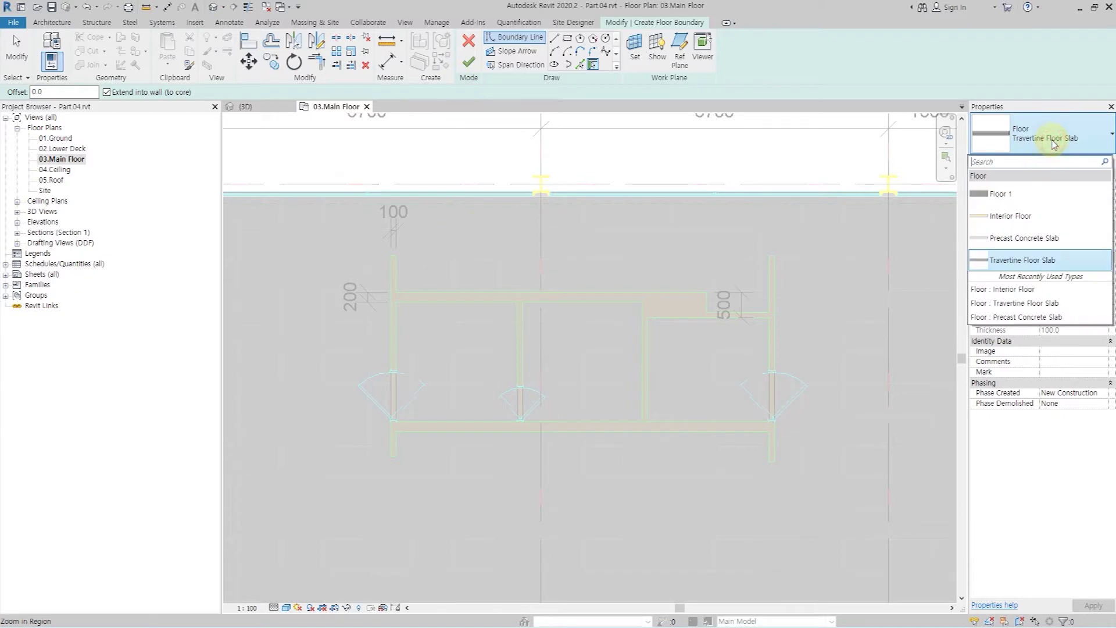
pyautogui.click(1032, 217)
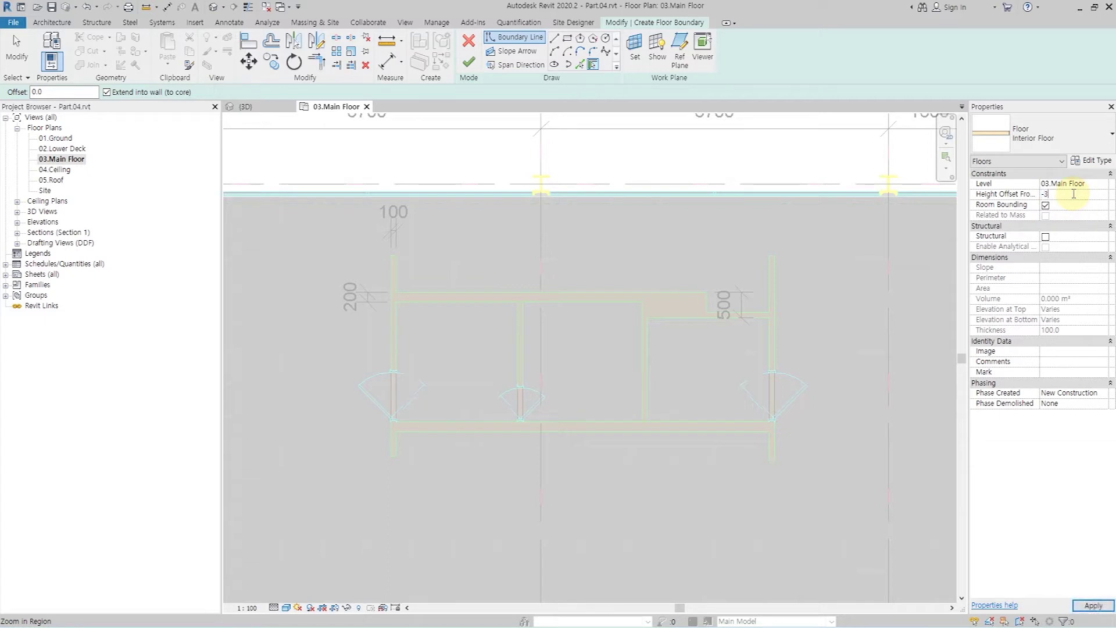
pyautogui.click(1104, 185)
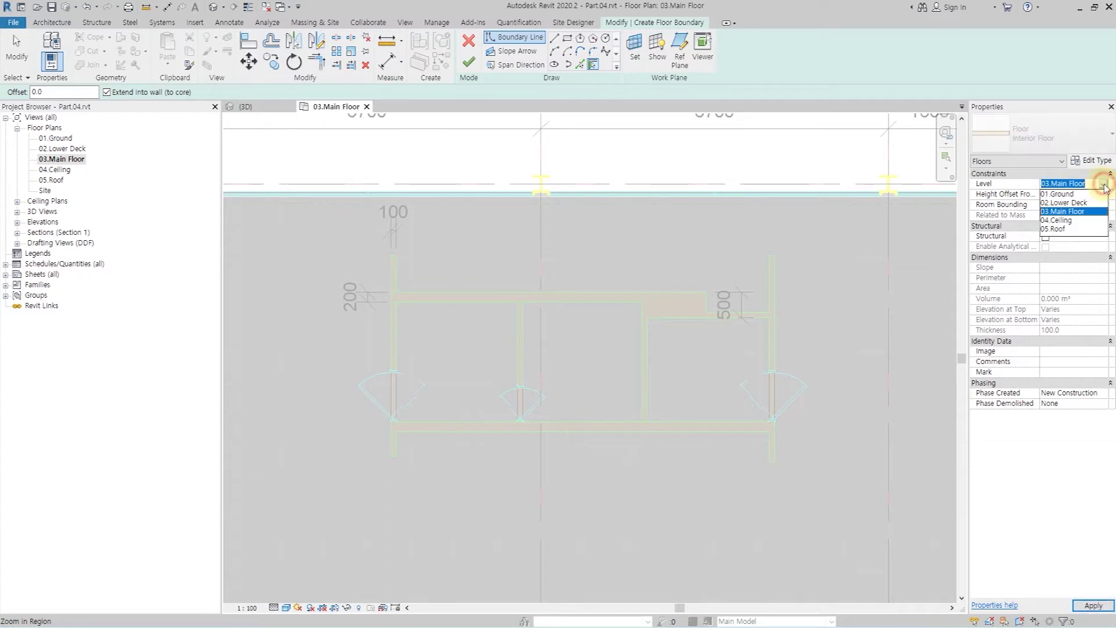
pyautogui.click(1067, 221)
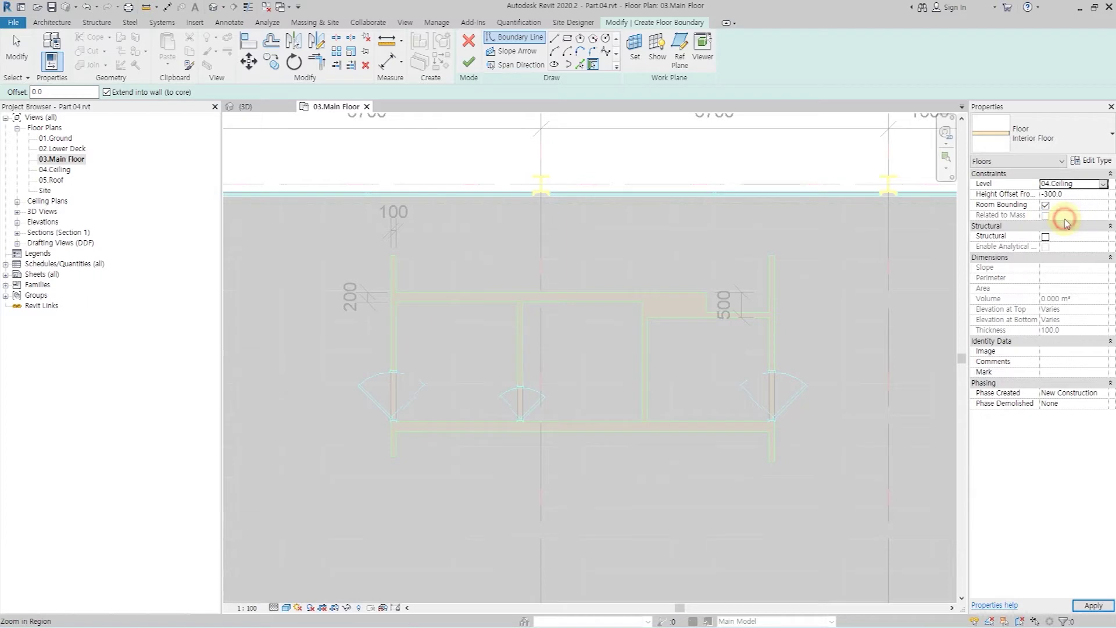
pyautogui.click(555, 39)
pyautogui.click(358, 247)
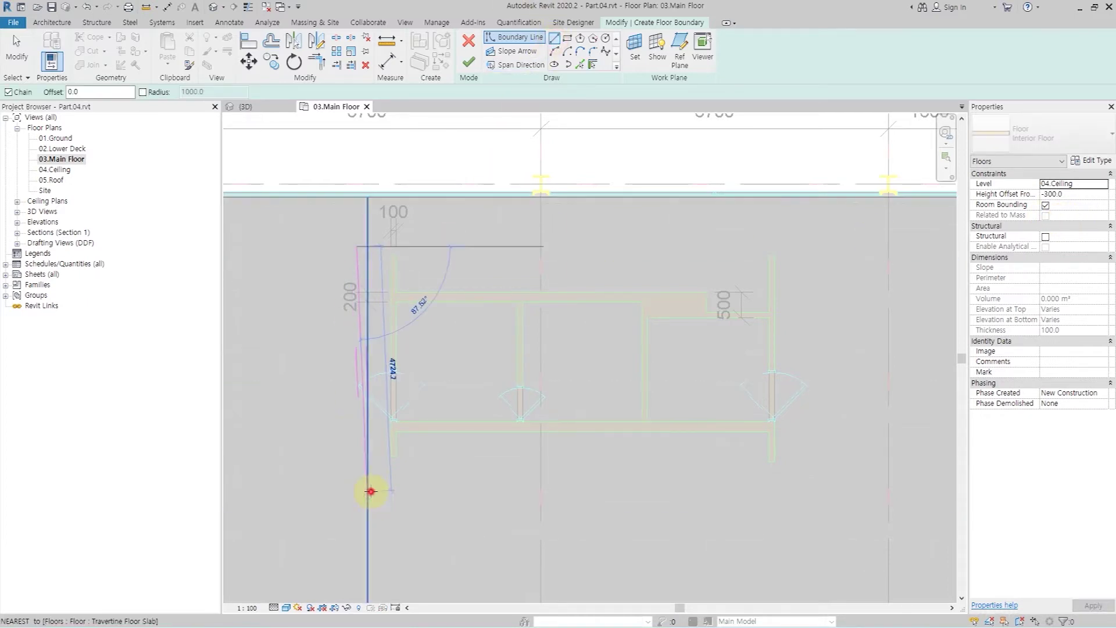
# Chain boundary lines around the Main Floor walls, stepping around the upper-right notch, back to the start
pyautogui.click(367, 491)
pyautogui.click(414, 491)
pyautogui.click(422, 445)
pyautogui.click(759, 446)
pyautogui.click(802, 487)
pyautogui.click(802, 228)
pyautogui.click(756, 232)
pyautogui.click(755, 300)
pyautogui.click(715, 299)
pyautogui.click(715, 274)
pyautogui.click(415, 244)
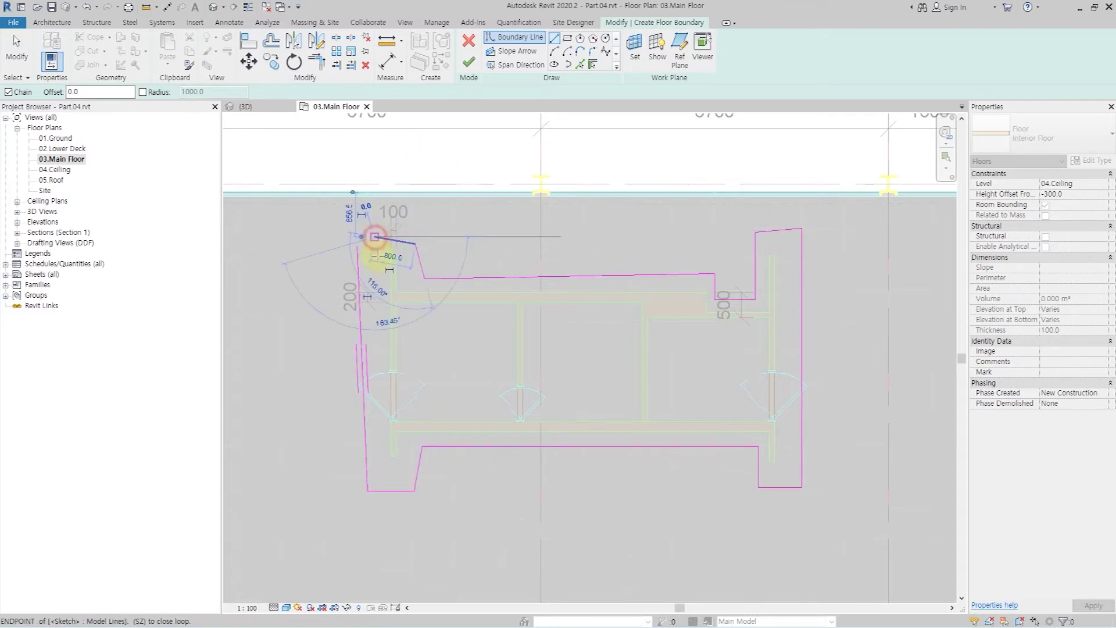
pyautogui.click(378, 238)
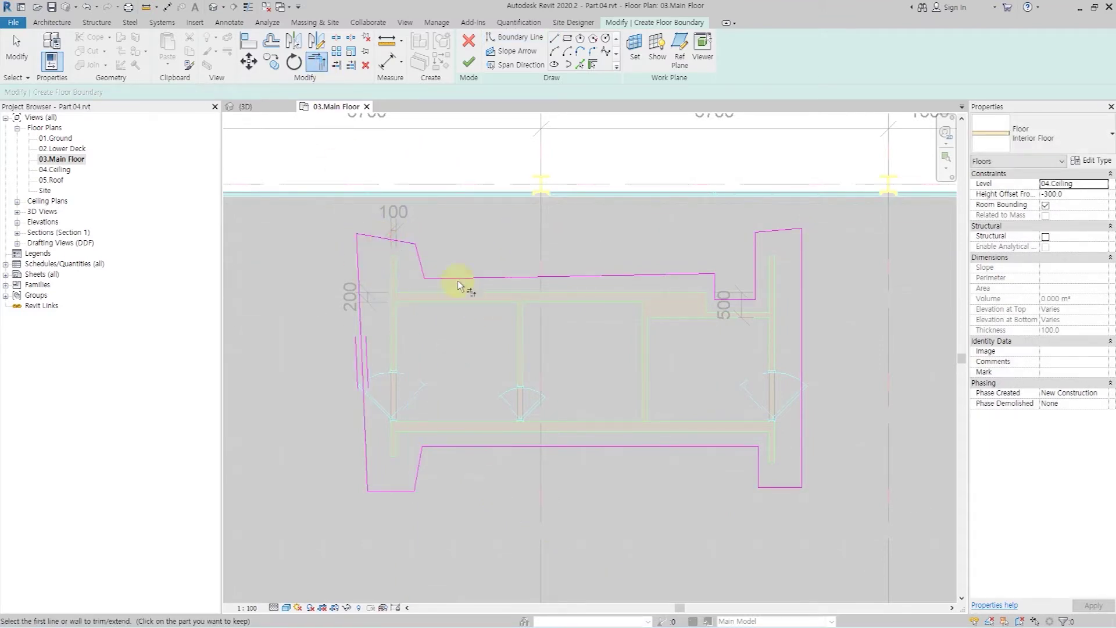
# Align the left, bottom and top floor boundary lines to their wall reference lines
pyautogui.scroll(2, 390, 261)
pyautogui.scroll(1, 390, 261)
pyautogui.click(392, 268)
pyautogui.click(351, 261)
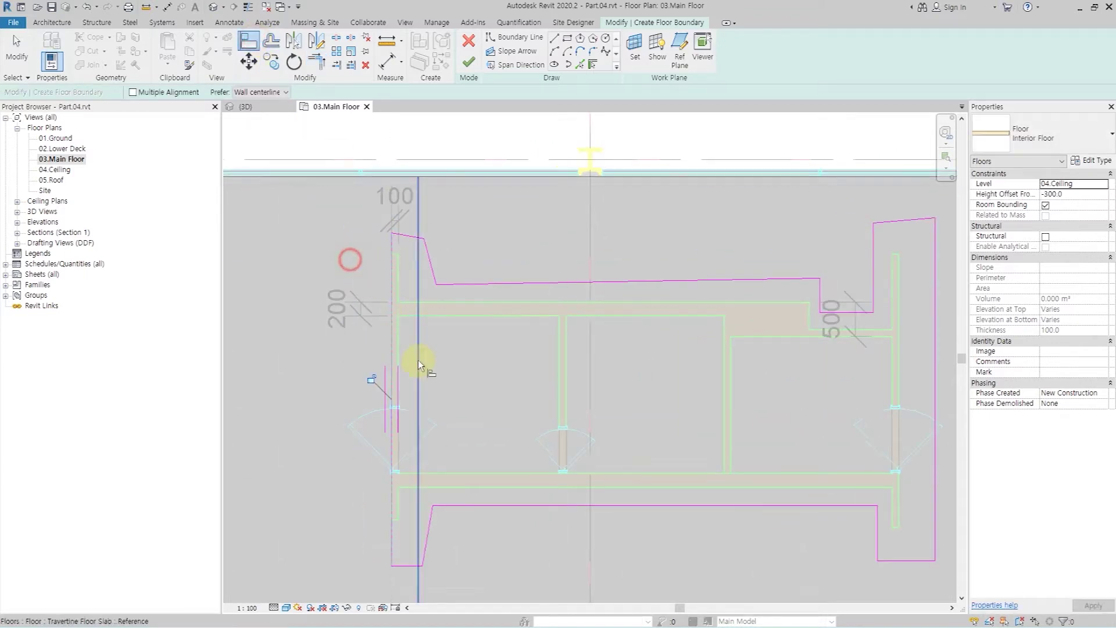
pyautogui.click(474, 487)
pyautogui.click(477, 506)
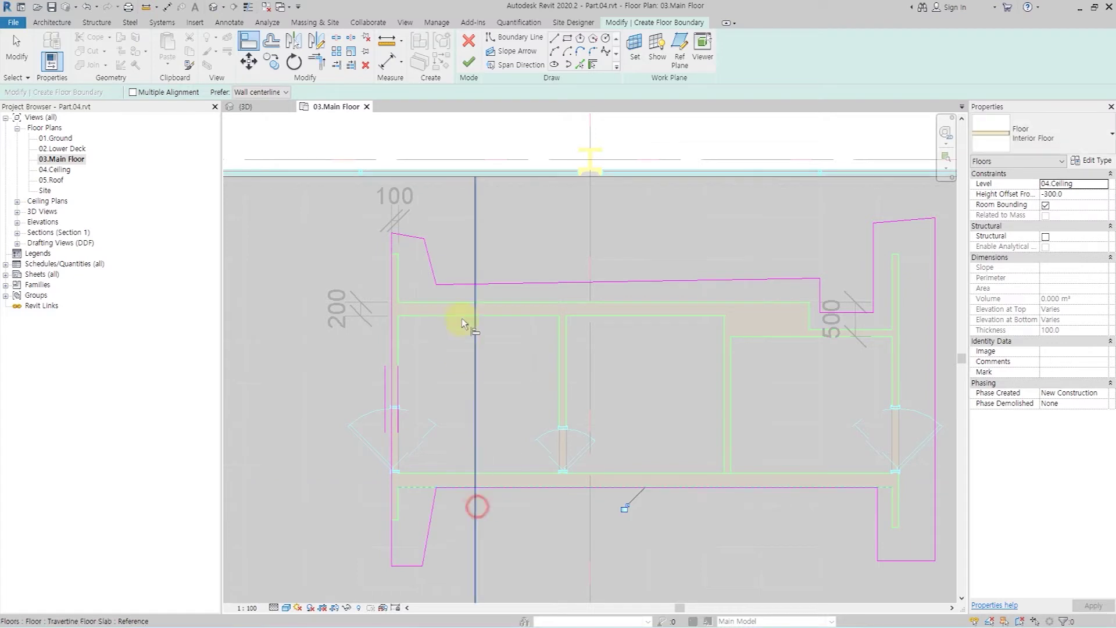
pyautogui.click(452, 301)
pyautogui.click(460, 284)
pyautogui.scroll(-2, 724, 313)
pyautogui.scroll(4, 739, 306)
# Align the right-side boundary segments and the notch steps onto the wall lines
pyautogui.click(710, 302)
pyautogui.click(750, 295)
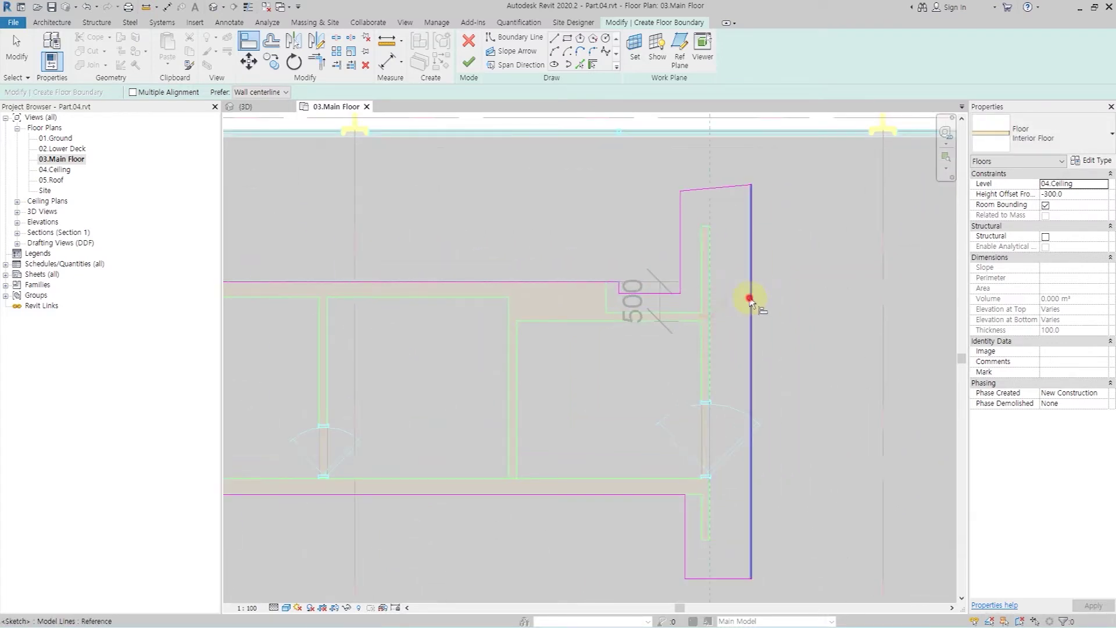
pyautogui.click(618, 287)
pyautogui.scroll(2, 618, 287)
pyautogui.click(726, 289)
pyautogui.click(700, 266)
pyautogui.click(706, 321)
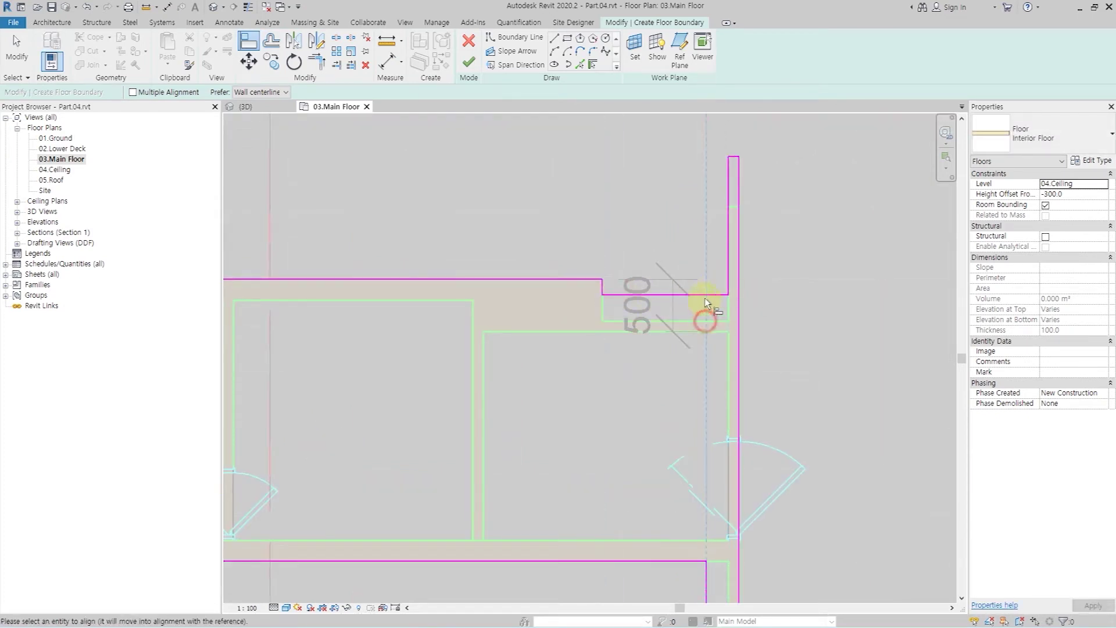
pyautogui.click(718, 327)
pyautogui.scroll(2, 738, 235)
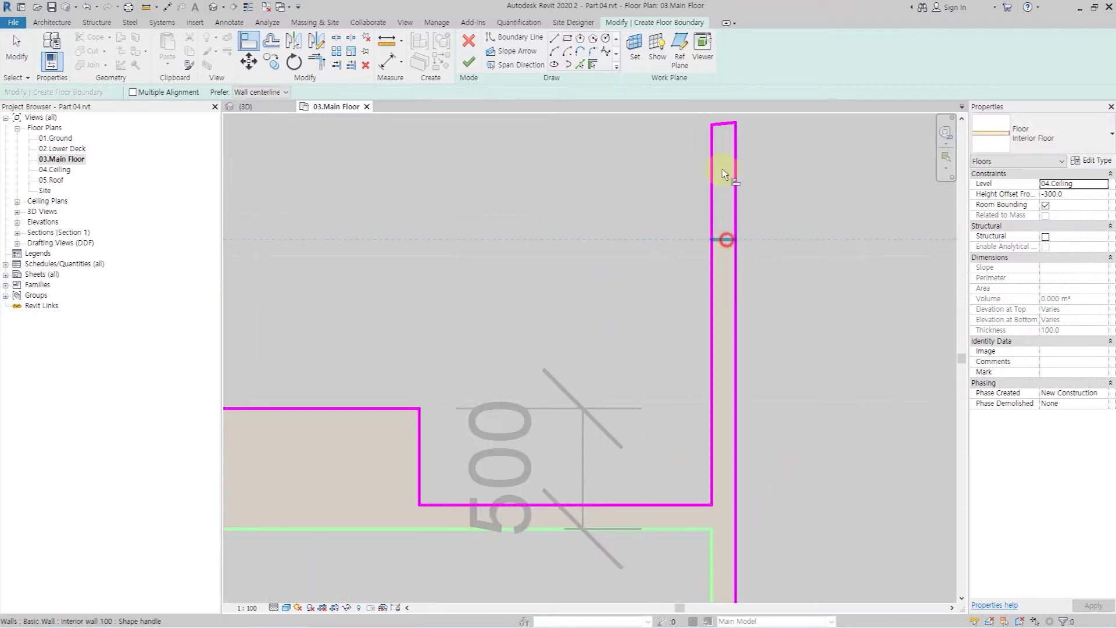
pyautogui.scroll(-3, 723, 134)
pyautogui.scroll(3, 701, 317)
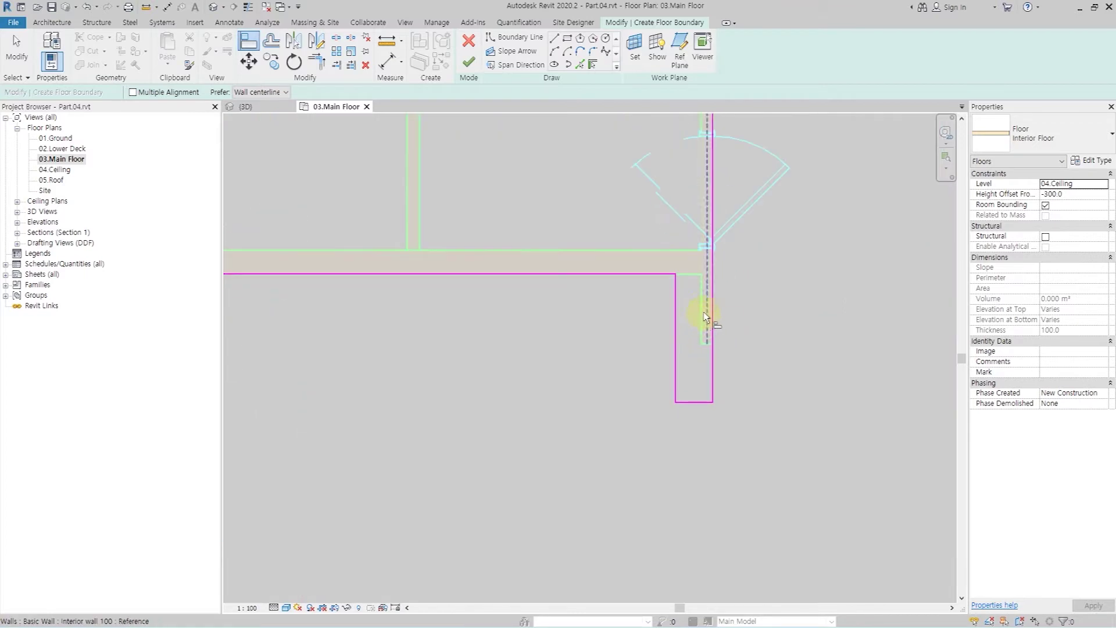
pyautogui.click(701, 307)
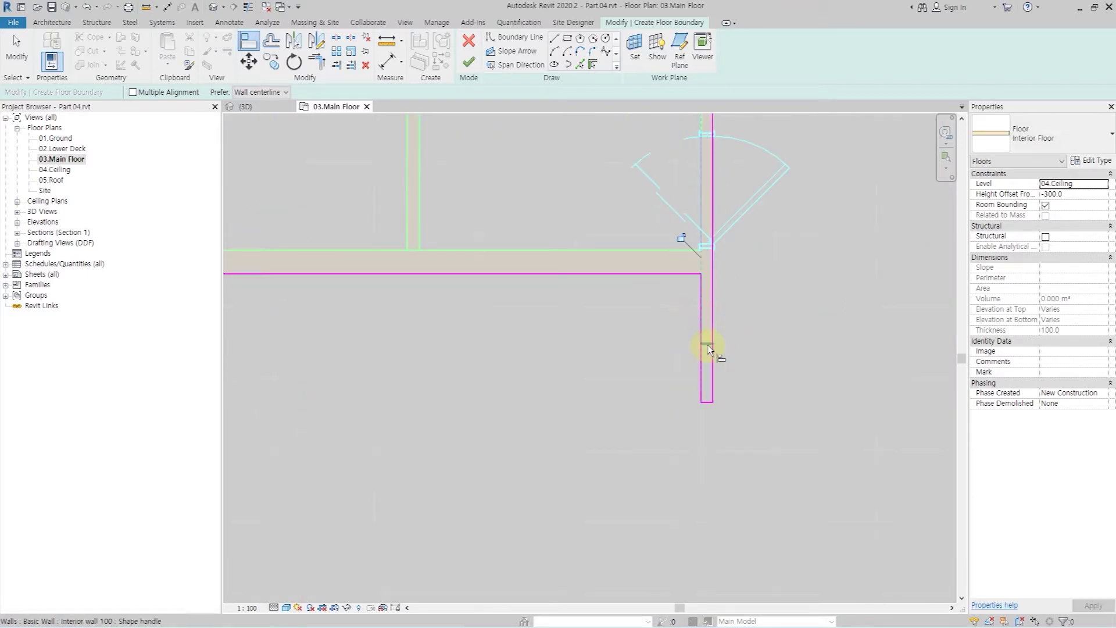
pyautogui.scroll(2, 709, 342)
pyautogui.click(703, 466)
# Straighten the two slanted boundary edges onto the wall faces and zoom out to check
pyautogui.scroll(-3, 640, 360)
pyautogui.scroll(2, 511, 368)
pyautogui.scroll(1, 403, 346)
pyautogui.click(411, 335)
pyautogui.click(480, 335)
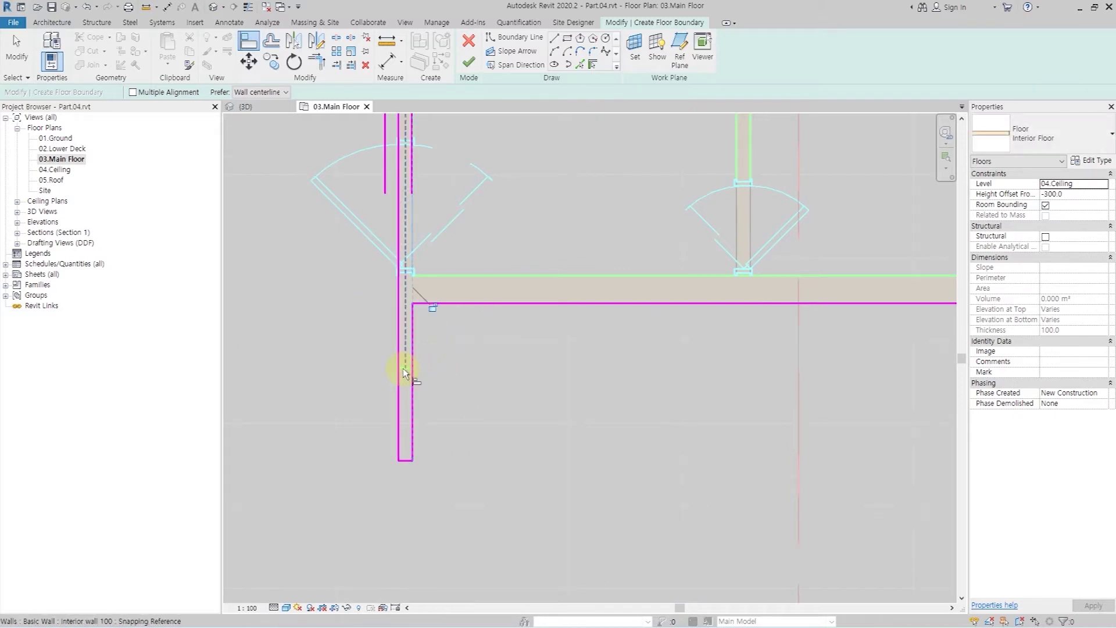
pyautogui.scroll(-2, 401, 474)
pyautogui.scroll(3, 402, 257)
pyautogui.click(430, 282)
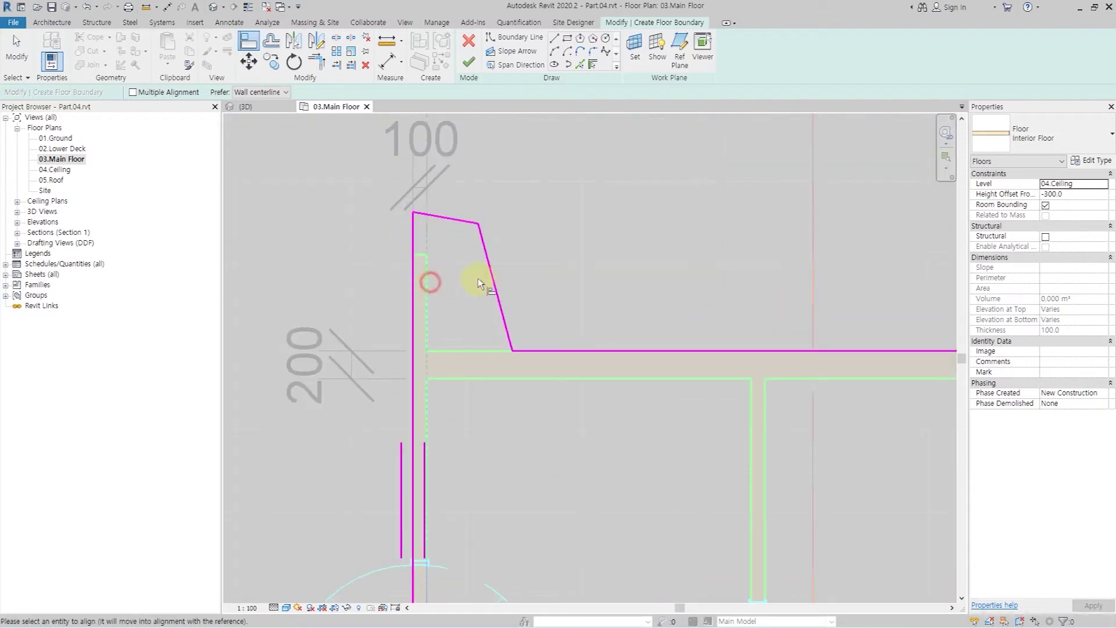
pyautogui.click(495, 289)
pyautogui.scroll(2, 403, 238)
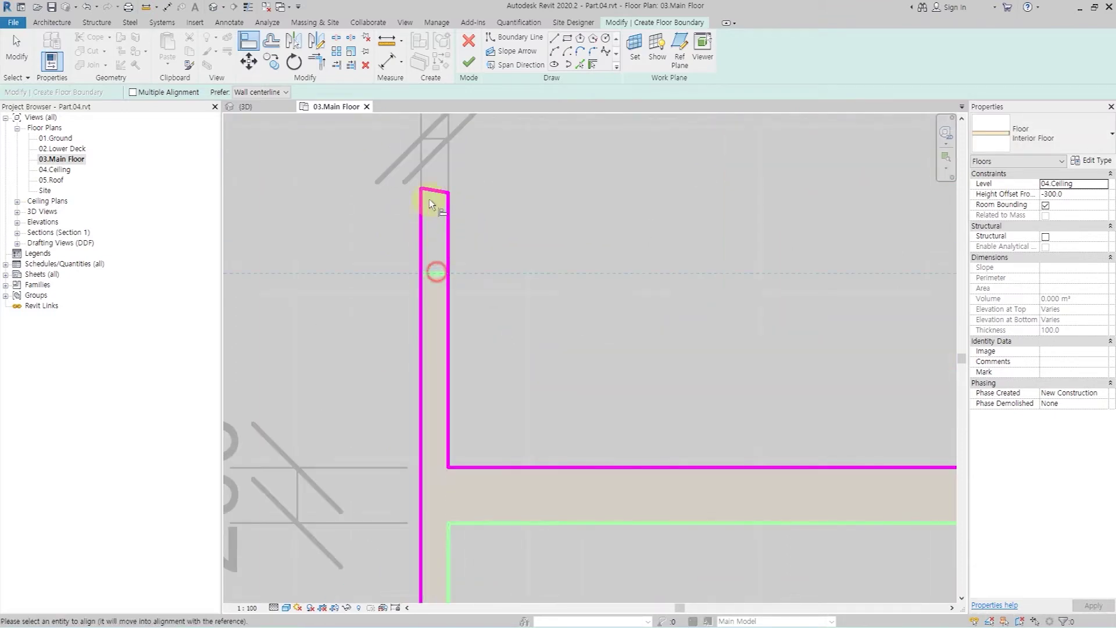
pyautogui.scroll(-2, 435, 193)
pyautogui.scroll(-2, 382, 207)
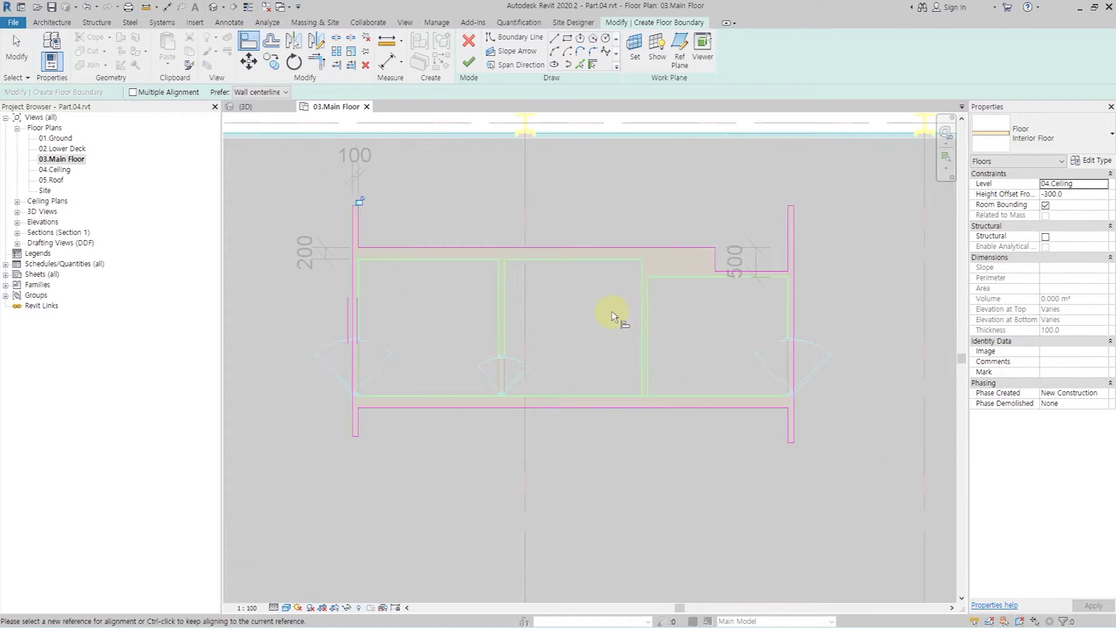
pyautogui.scroll(1, 598, 256)
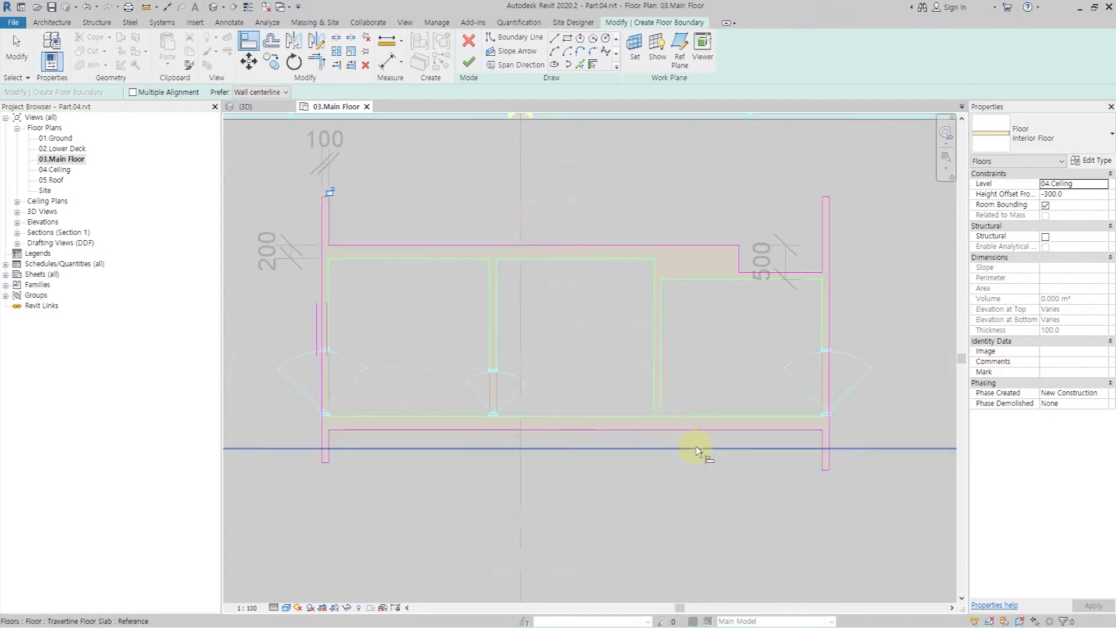
# Sketch a 2300×2300 rectangular opening between the two interior walls
pyautogui.click(570, 45)
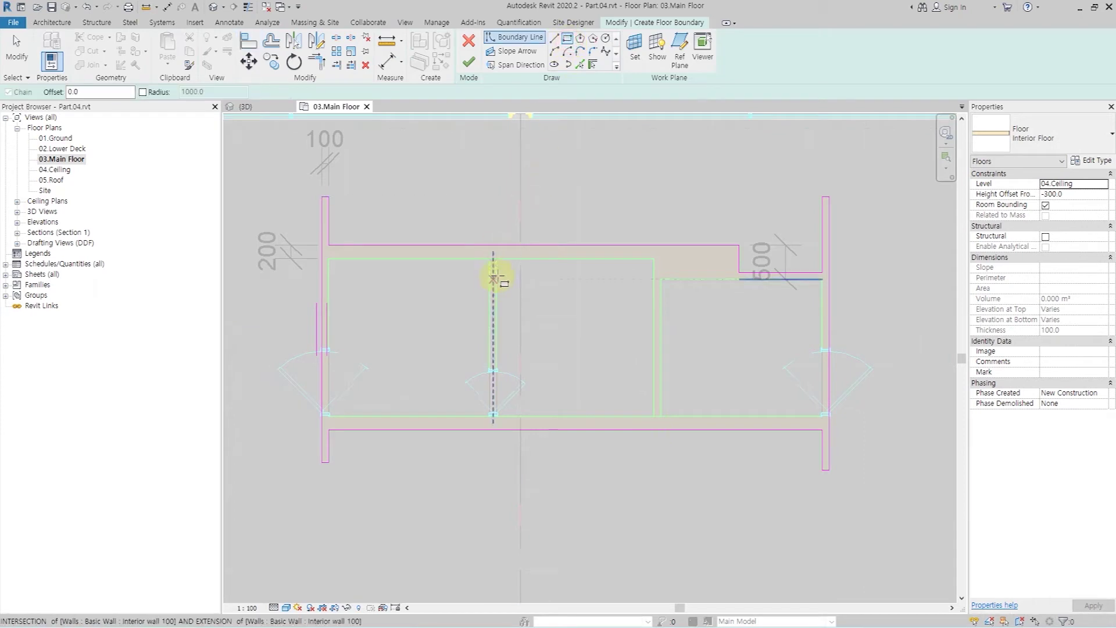
pyautogui.click(497, 259)
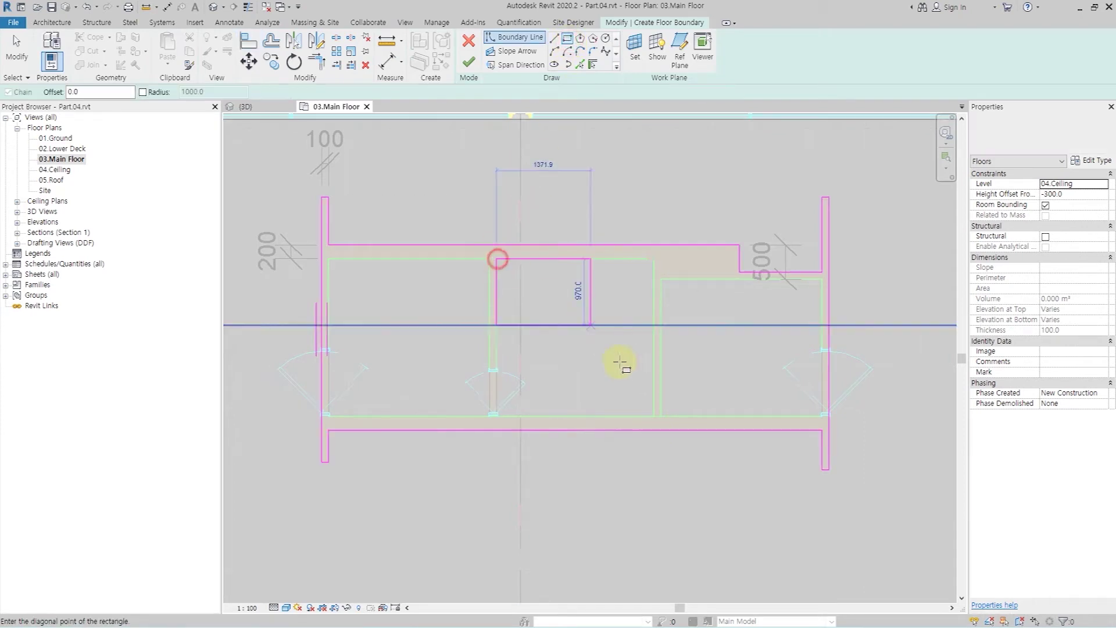
pyautogui.click(654, 416)
# Finish the sketch to create the 14.451 m² Interior Floor and switch to 3D
pyautogui.click(469, 63)
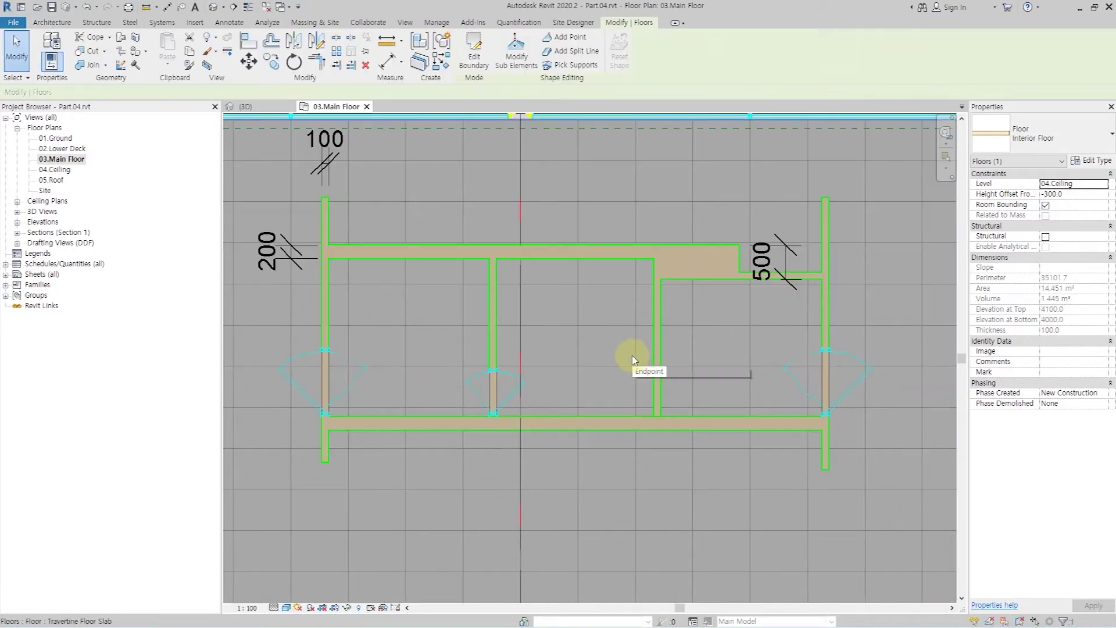
pyautogui.press('Escape')
pyautogui.click(215, 8)
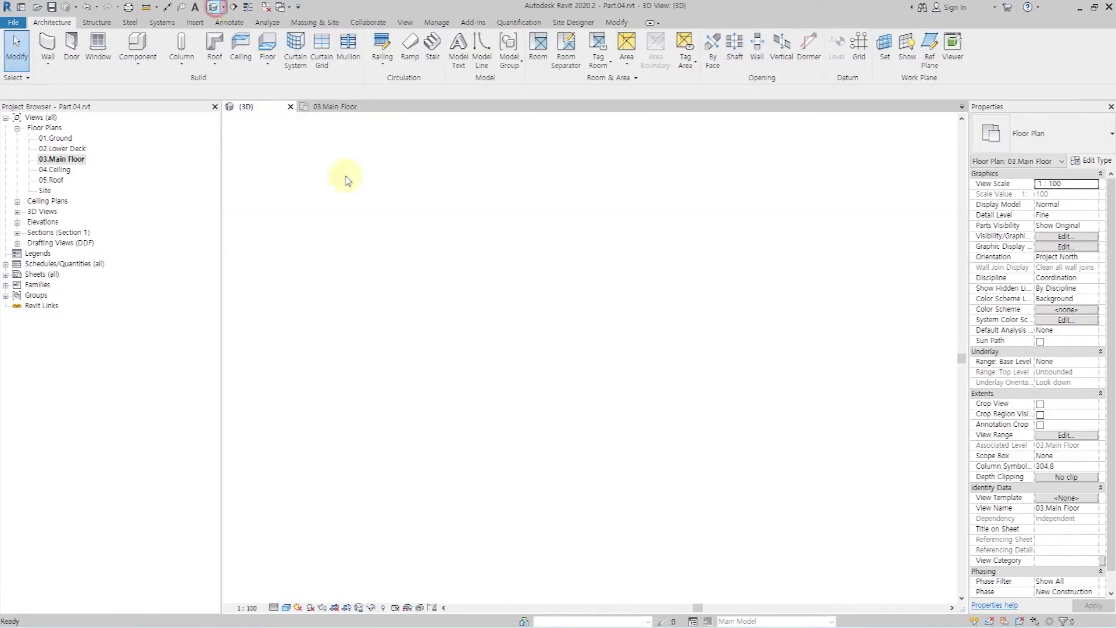
# Enable the Section Box and pull its sides inward to crop the model
pyautogui.keyDown('shift'); pyautogui.moveTo(584, 247); pyautogui.dragTo(572, 245, button='middle'); pyautogui.keyUp('shift')
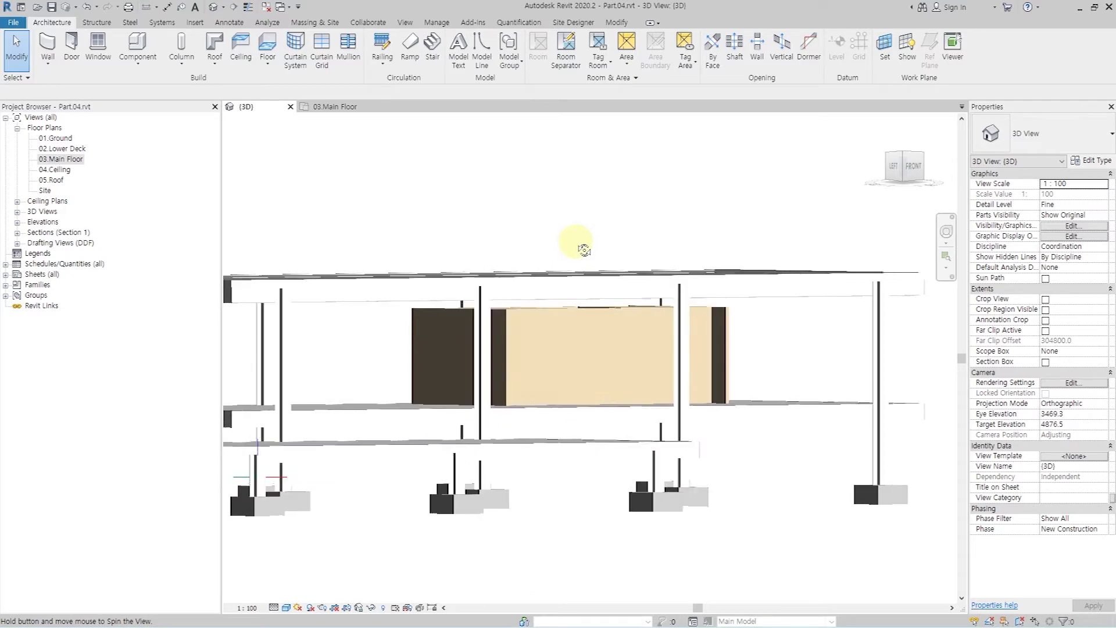
pyautogui.click(1047, 361)
pyautogui.scroll(-3, 657, 403)
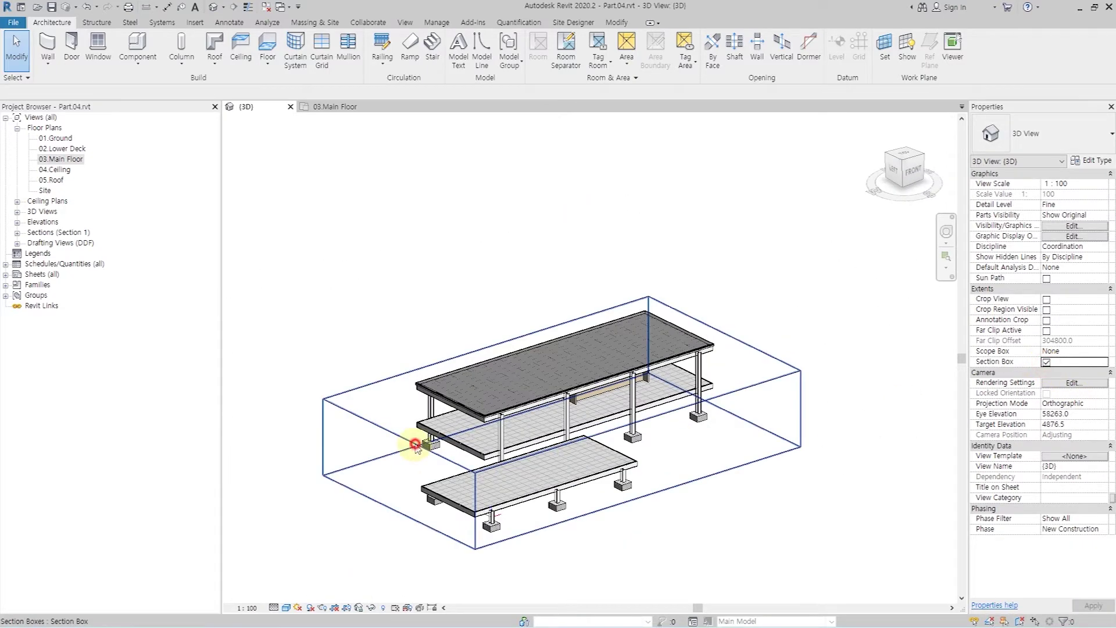
pyautogui.click(312, 449)
pyautogui.keyDown('shift'); pyautogui.moveTo(312, 448); pyautogui.dragTo(511, 445, button='middle'); pyautogui.keyUp('shift')
pyautogui.moveTo(380, 491); pyautogui.dragTo(592, 409)
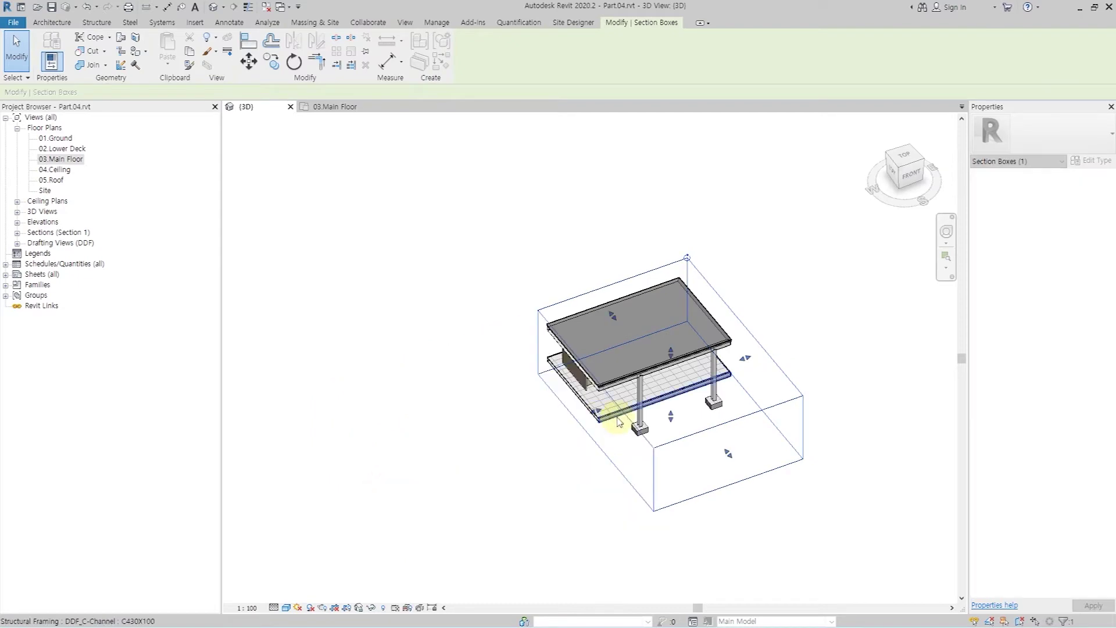
pyautogui.moveTo(610, 411)
pyautogui.keyDown('shift'); pyautogui.mouseDown(button='middle')
pyautogui.moveTo(750, 319)
pyautogui.moveTo(813, 457)
pyautogui.mouseUp(button='middle'); pyautogui.keyUp('shift')
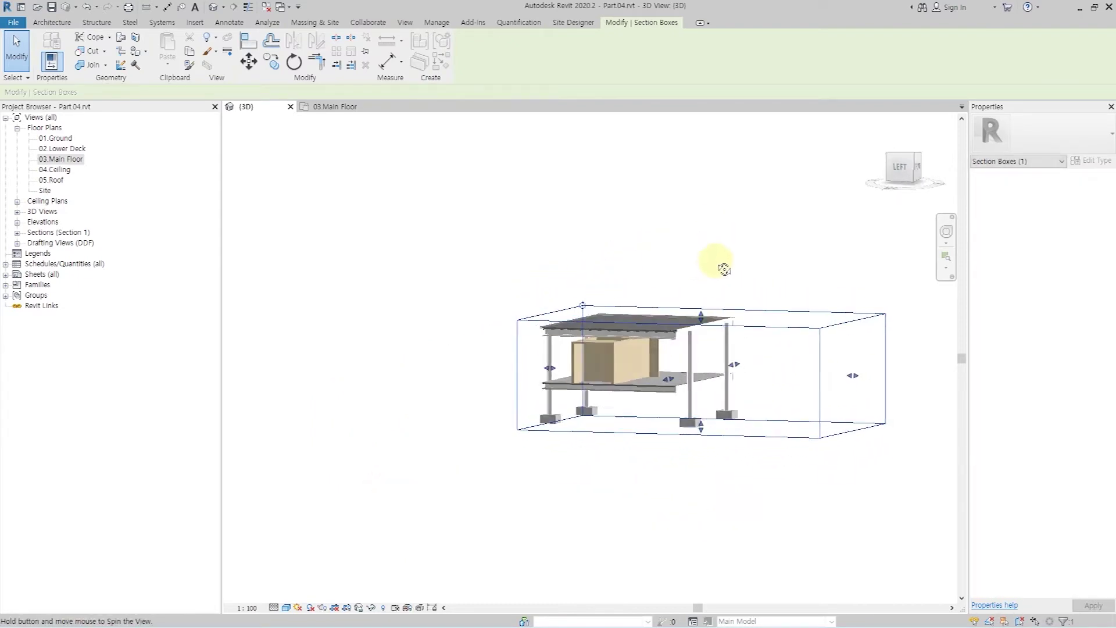
pyautogui.moveTo(788, 449); pyautogui.dragTo(644, 339)
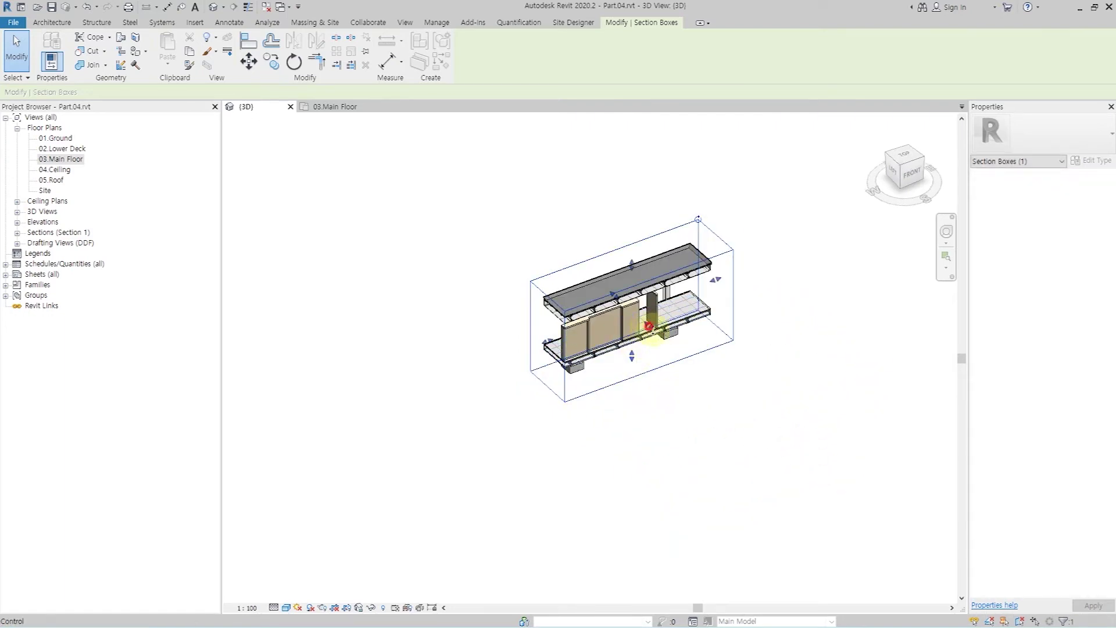
pyautogui.scroll(3, 657, 335)
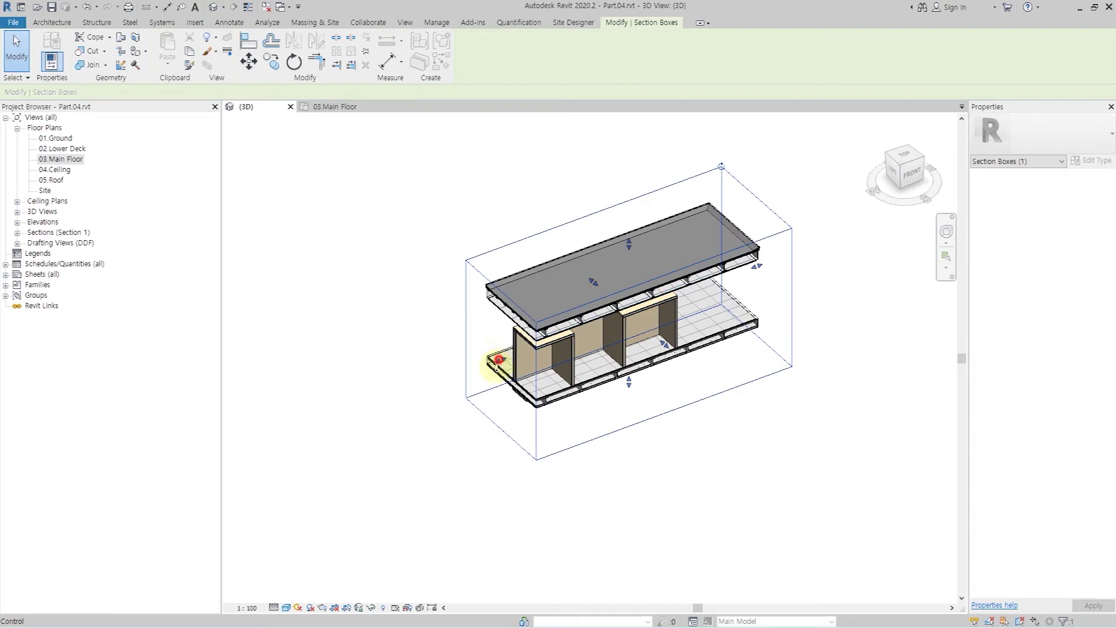
pyautogui.press('Escape')
# Lower the section box top to cut off the upper floor and orbit toward the opening
pyautogui.keyDown('shift'); pyautogui.moveTo(643, 491); pyautogui.dragTo(623, 360, button='middle'); pyautogui.keyUp('shift')
pyautogui.scroll(3, 623, 360)
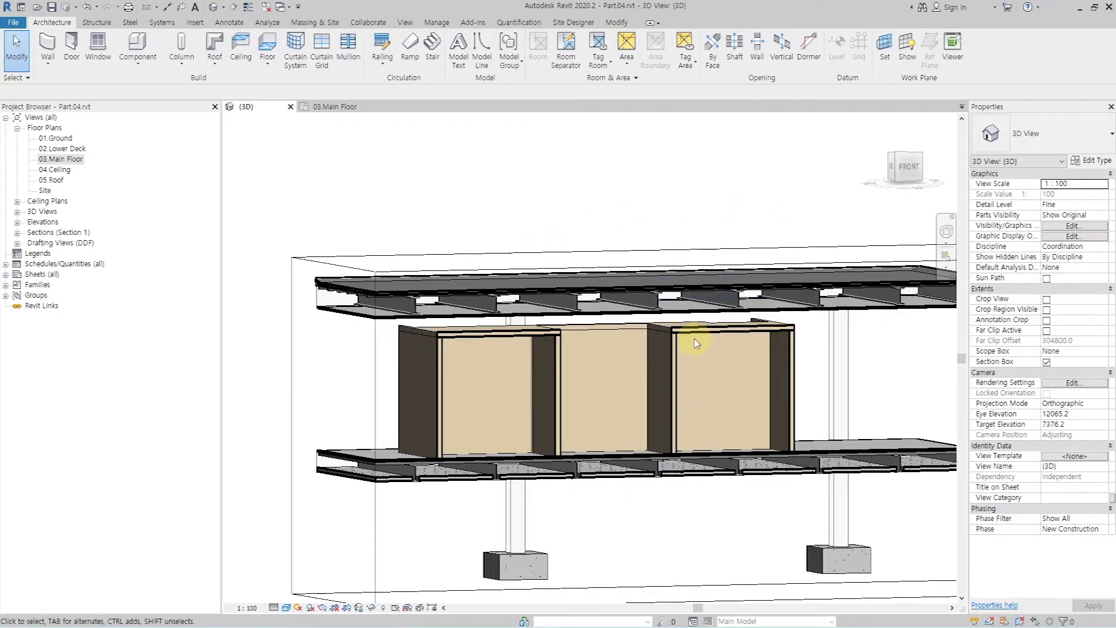
pyautogui.scroll(-3, 649, 347)
pyautogui.keyDown('shift'); pyautogui.moveTo(666, 364); pyautogui.dragTo(715, 294, button='middle'); pyautogui.keyUp('shift')
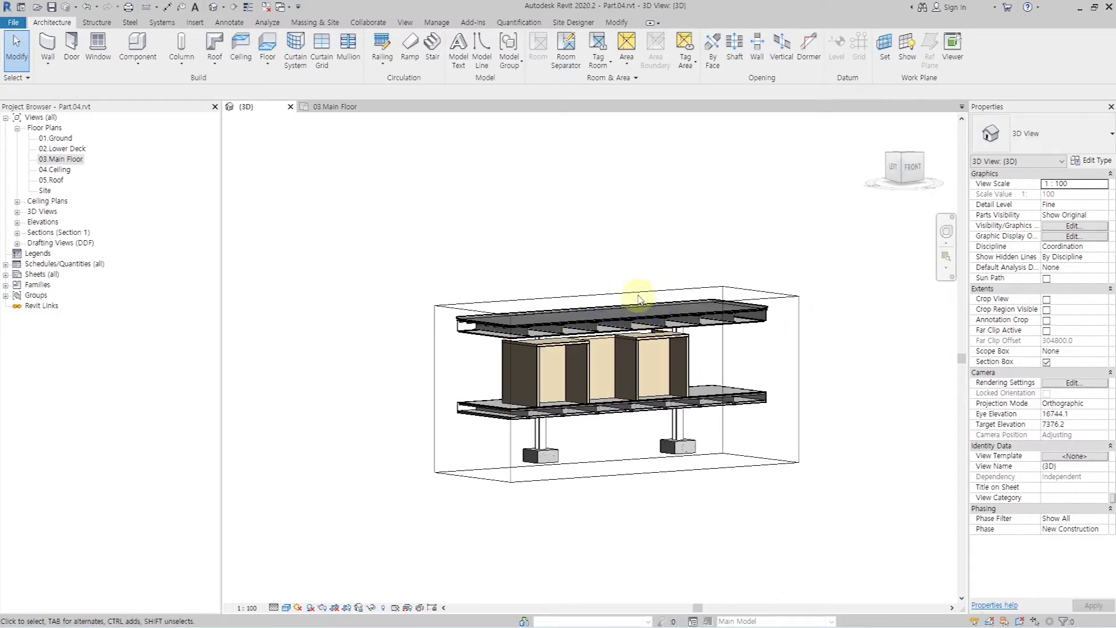
pyautogui.click(640, 295)
pyautogui.scroll(2, 597, 300)
pyautogui.moveTo(597, 300); pyautogui.dragTo(600, 332)
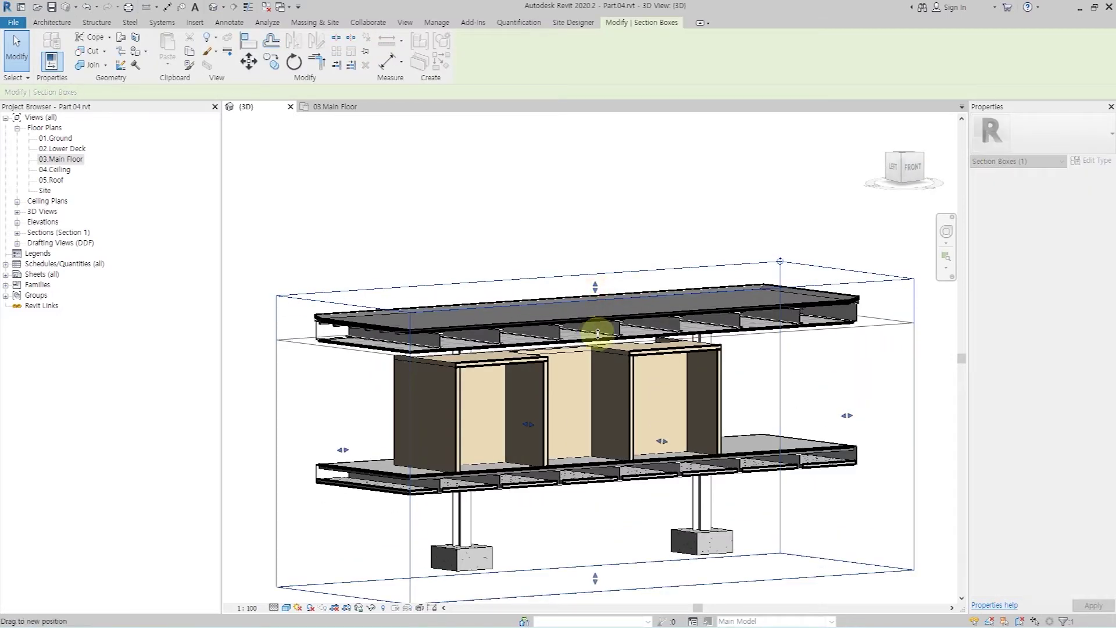
pyautogui.scroll(-1, 607, 326)
pyautogui.keyDown('shift'); pyautogui.moveTo(612, 316); pyautogui.dragTo(668, 472, button='middle'); pyautogui.keyUp('shift')
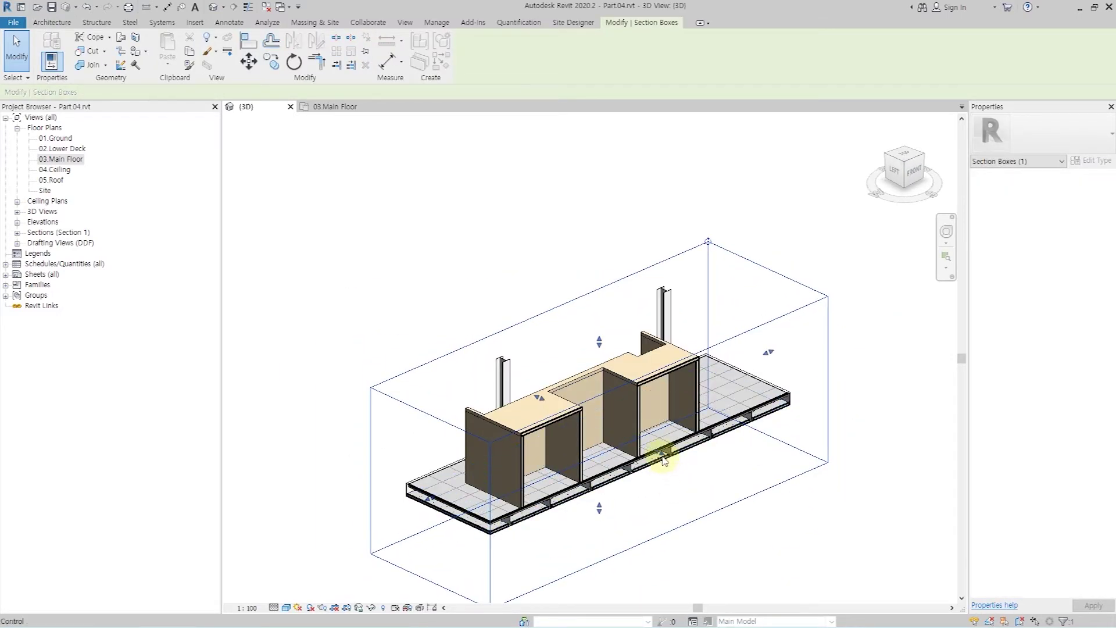
pyautogui.moveTo(736, 405)
pyautogui.keyDown('shift'); pyautogui.mouseDown(button='middle')
pyautogui.moveTo(689, 452)
pyautogui.moveTo(710, 528)
pyautogui.mouseUp(button='middle'); pyautogui.keyUp('shift')
pyautogui.moveTo(688, 444)
pyautogui.keyDown('shift'); pyautogui.mouseDown(button='middle')
pyautogui.moveTo(539, 463)
pyautogui.moveTo(539, 386)
pyautogui.mouseUp(button='middle'); pyautogui.keyUp('shift')
pyautogui.scroll(5, 536, 405)
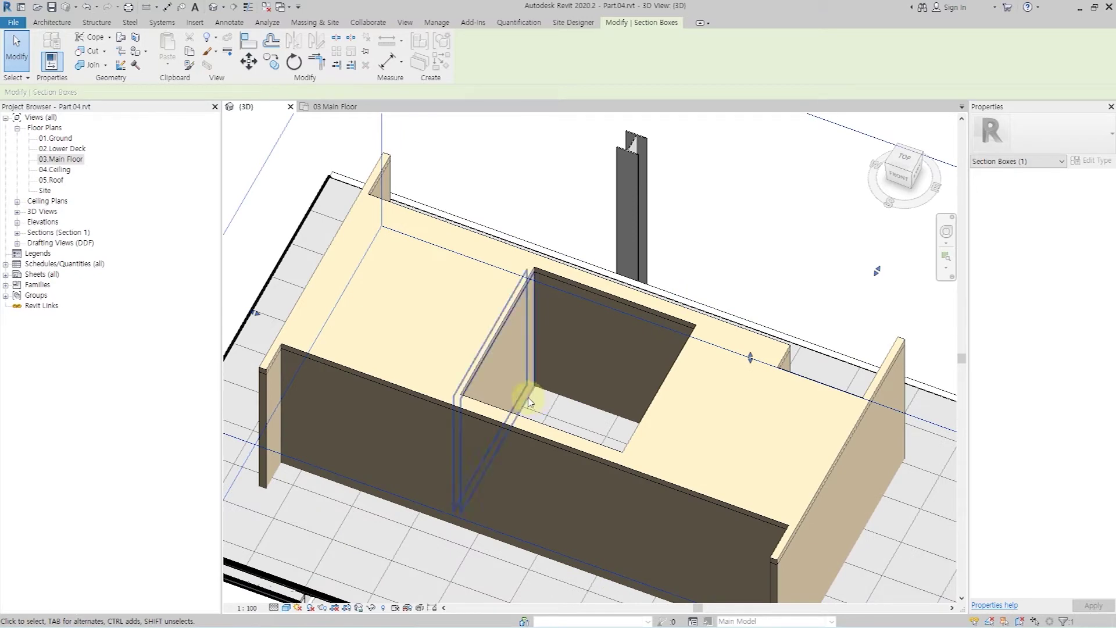
pyautogui.click(529, 400)
# Give both Interior wall 100 walls beside the opening a Top Offset of 50
pyautogui.keyDown('shift'); pyautogui.moveTo(529, 375); pyautogui.dragTo(643, 374, button='middle'); pyautogui.keyUp('shift')
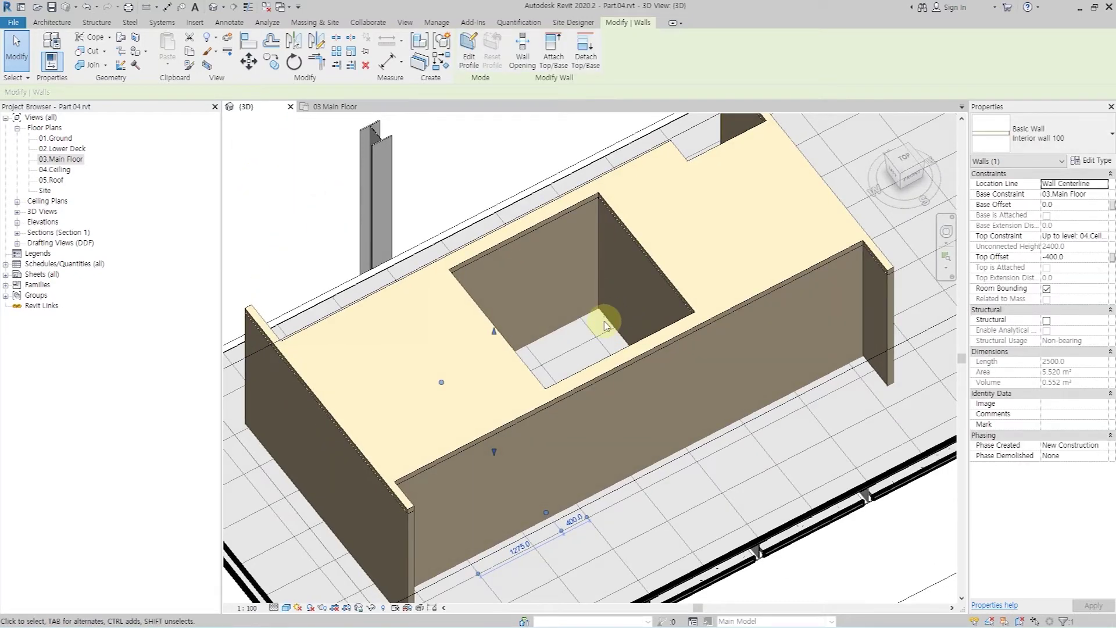
pyautogui.keyDown('ctrl'); pyautogui.click(648, 336); pyautogui.keyUp('ctrl')
pyautogui.keyDown('shift'); pyautogui.moveTo(661, 386); pyautogui.dragTo(954, 295, button='middle'); pyautogui.keyUp('shift')
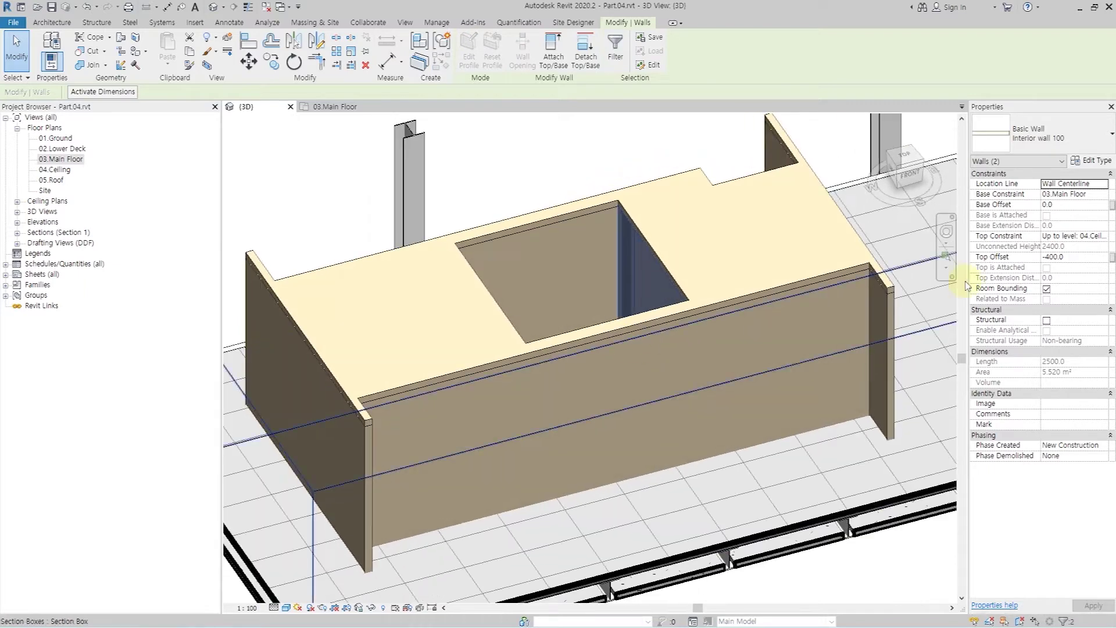
pyautogui.click(1078, 257)
pyautogui.write('50')
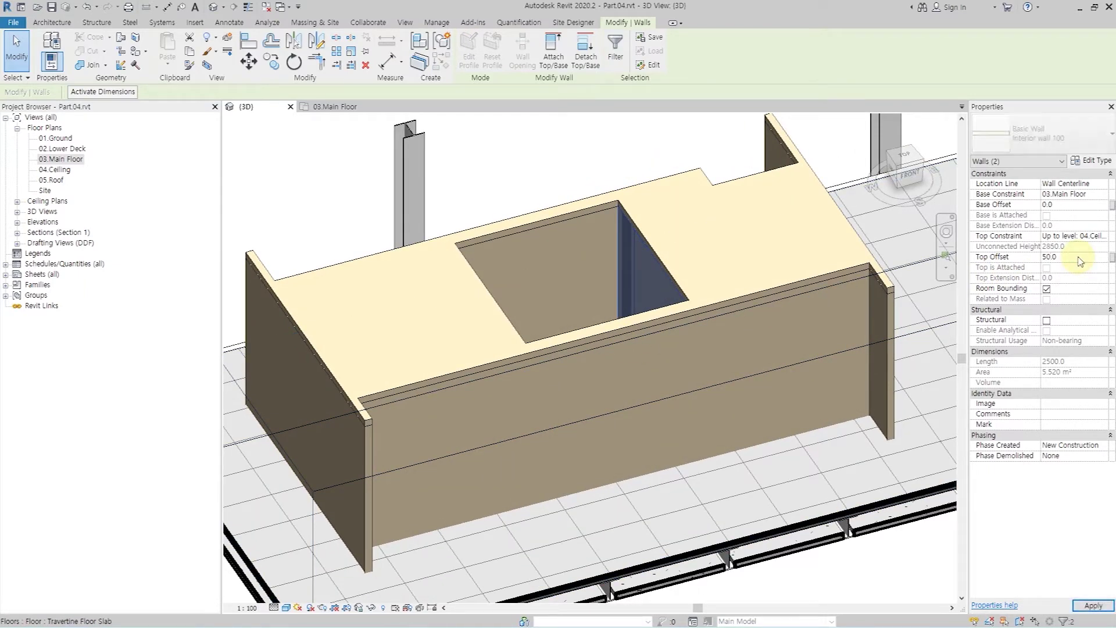
pyautogui.click(576, 163)
pyautogui.scroll(-3, 576, 164)
pyautogui.scroll(-2, 595, 307)
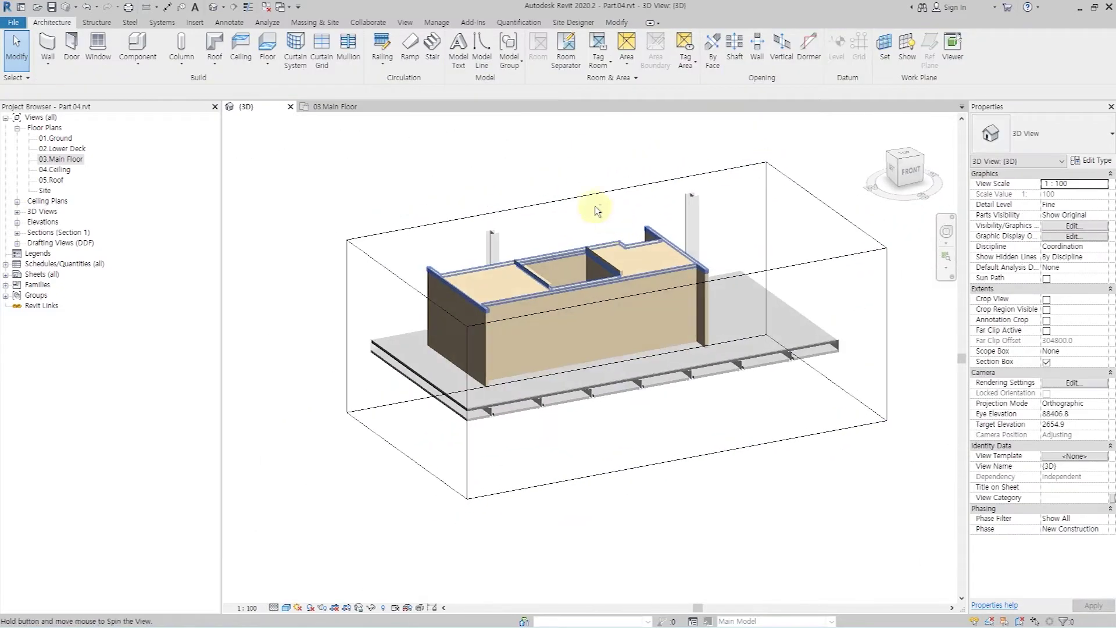
# Raise the section box top slightly to bring the ceiling back into view
pyautogui.click(578, 195)
pyautogui.moveTo(623, 249); pyautogui.dragTo(623, 237)
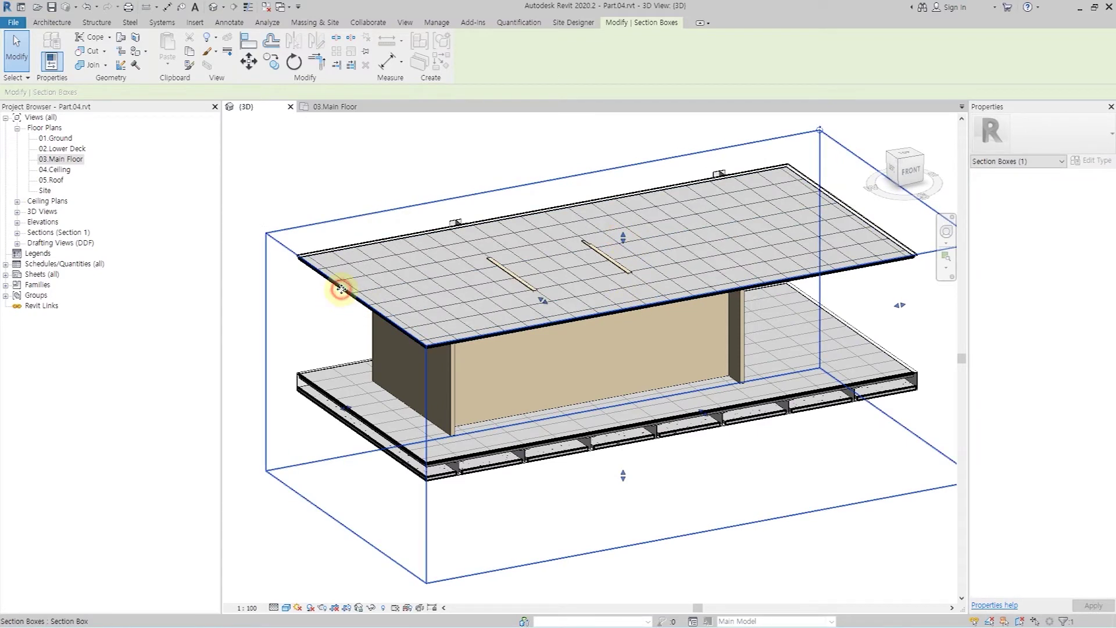
pyautogui.click(306, 295)
# Temporarily hide the Compound Ceiling and orbit in on the walls around the opening
pyautogui.click(324, 285)
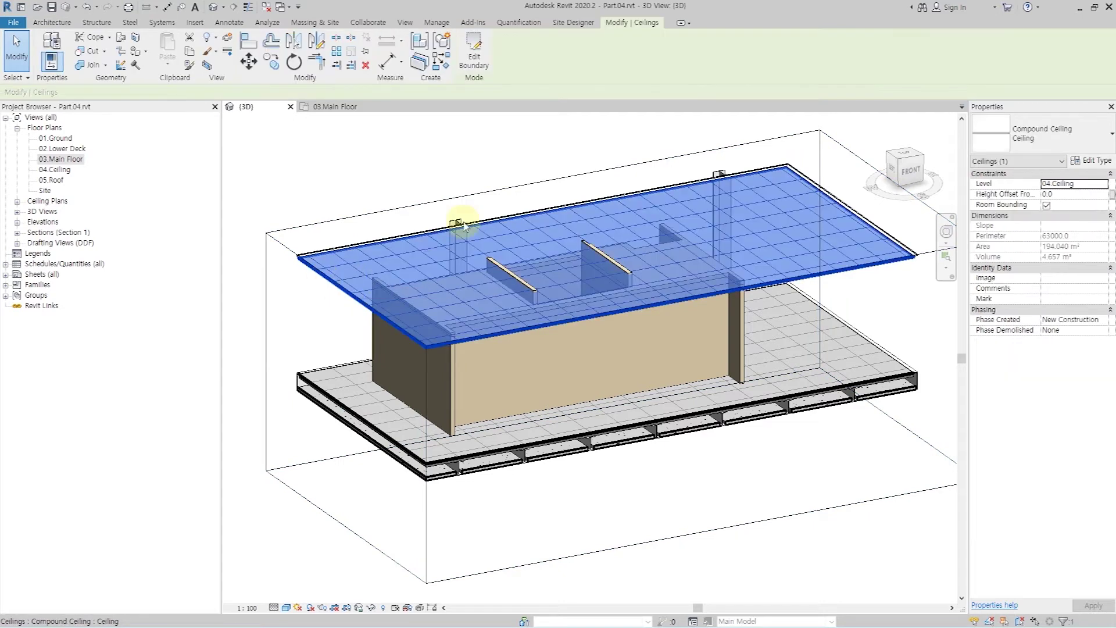
pyautogui.keyDown('shift'); pyautogui.moveTo(503, 182); pyautogui.dragTo(504, 204, button='middle'); pyautogui.keyUp('shift')
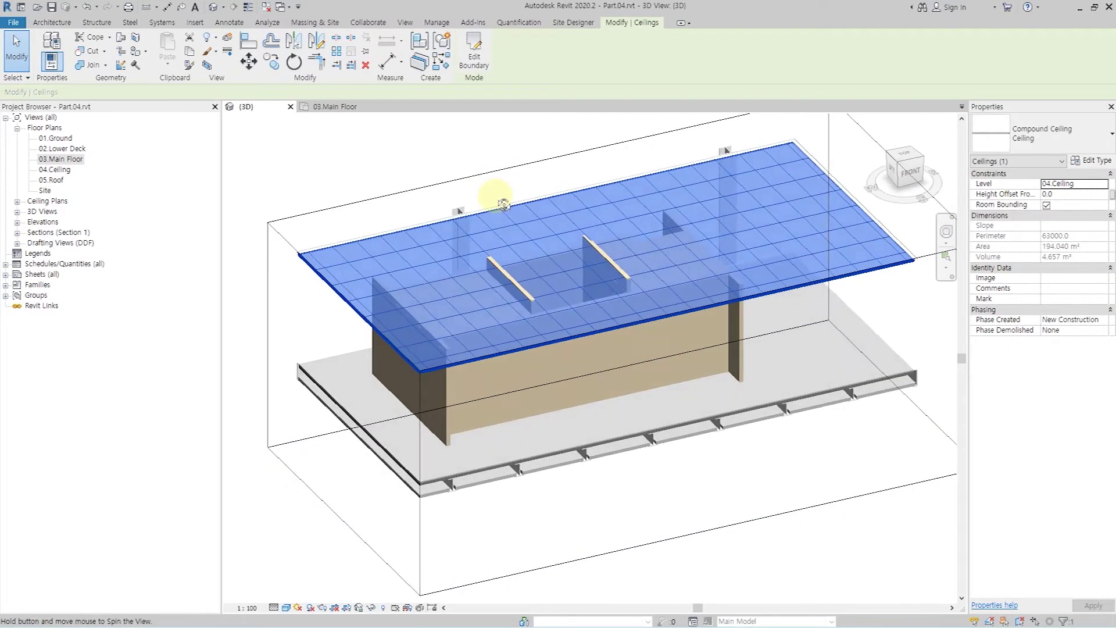
pyautogui.click(372, 608)
pyautogui.click(401, 578)
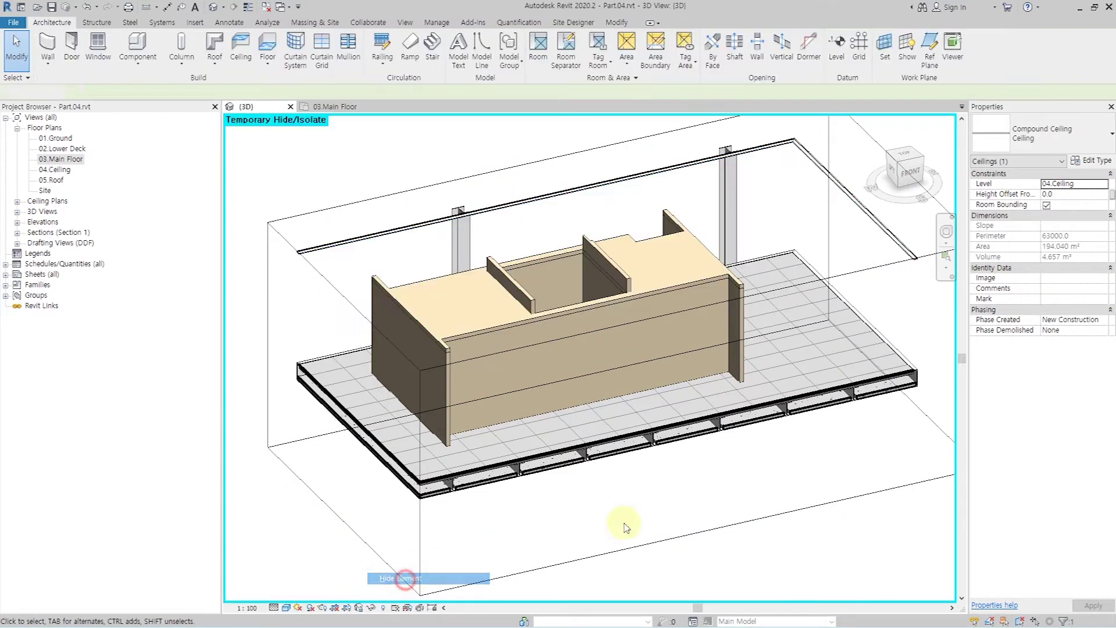
pyautogui.keyDown('shift'); pyautogui.moveTo(662, 249); pyautogui.dragTo(569, 229, button='middle'); pyautogui.keyUp('shift')
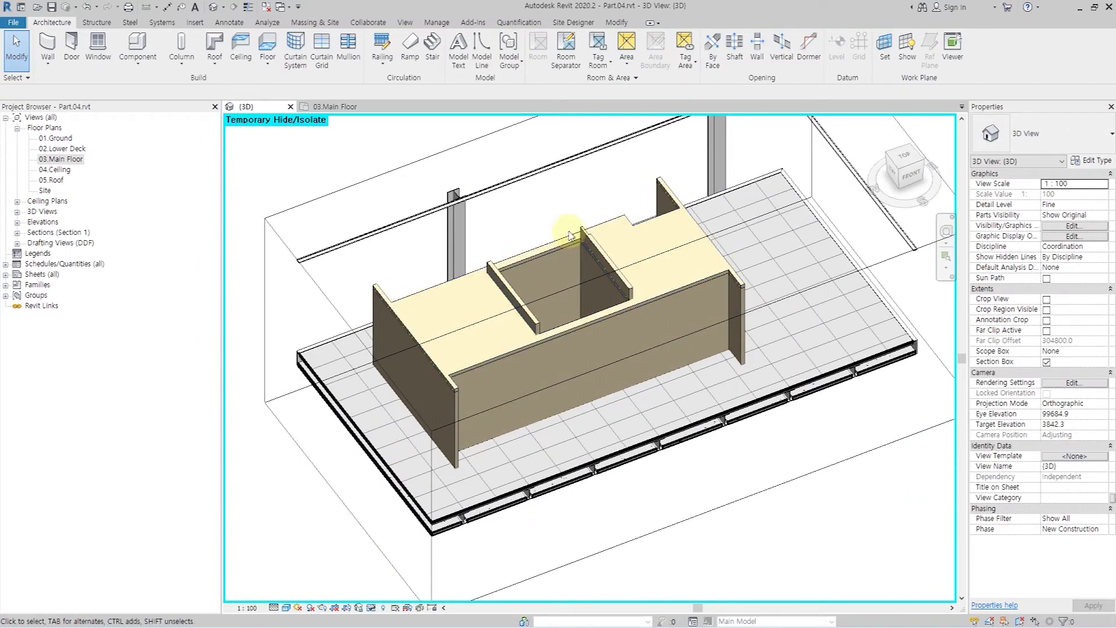
pyautogui.scroll(3, 594, 237)
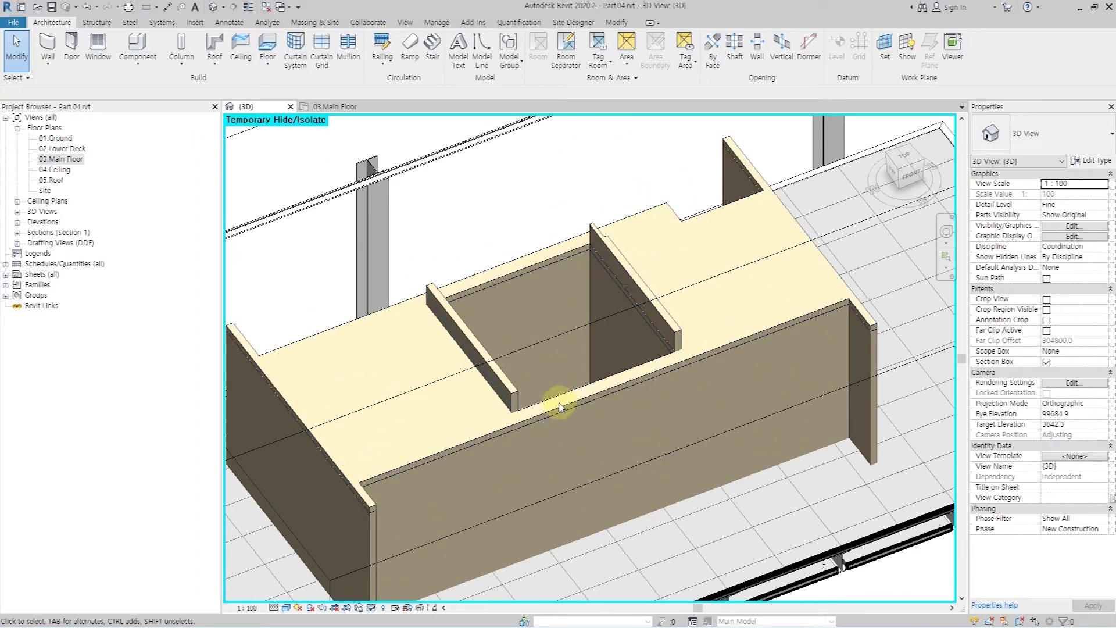
pyautogui.click(48, 66)
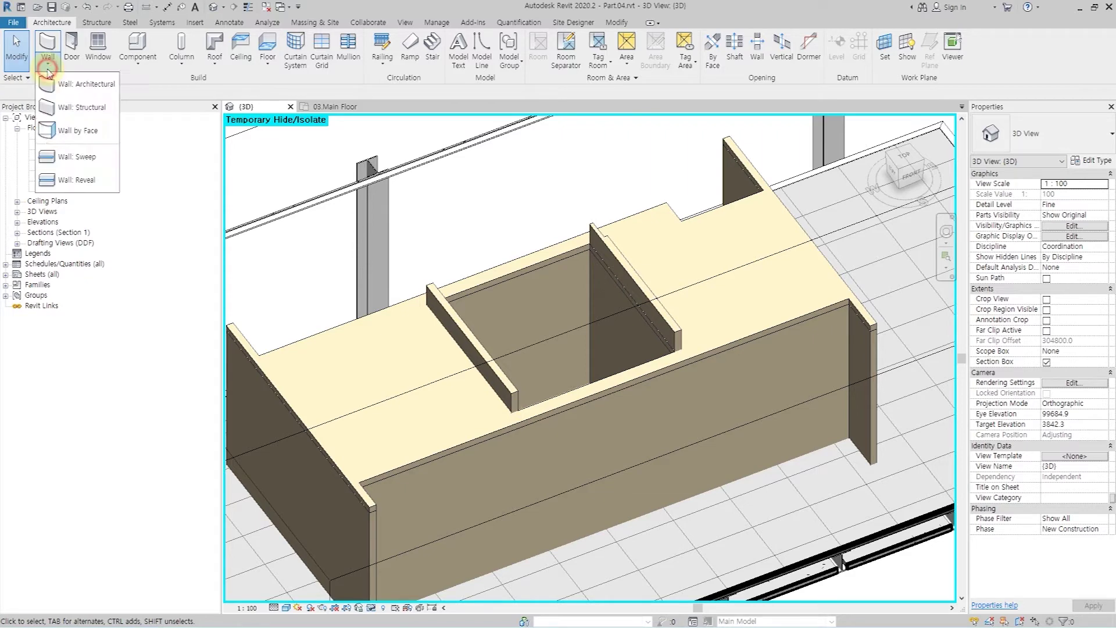
# Start a new wall with base level 04.Ceiling beside the slab opening
pyautogui.click(83, 92)
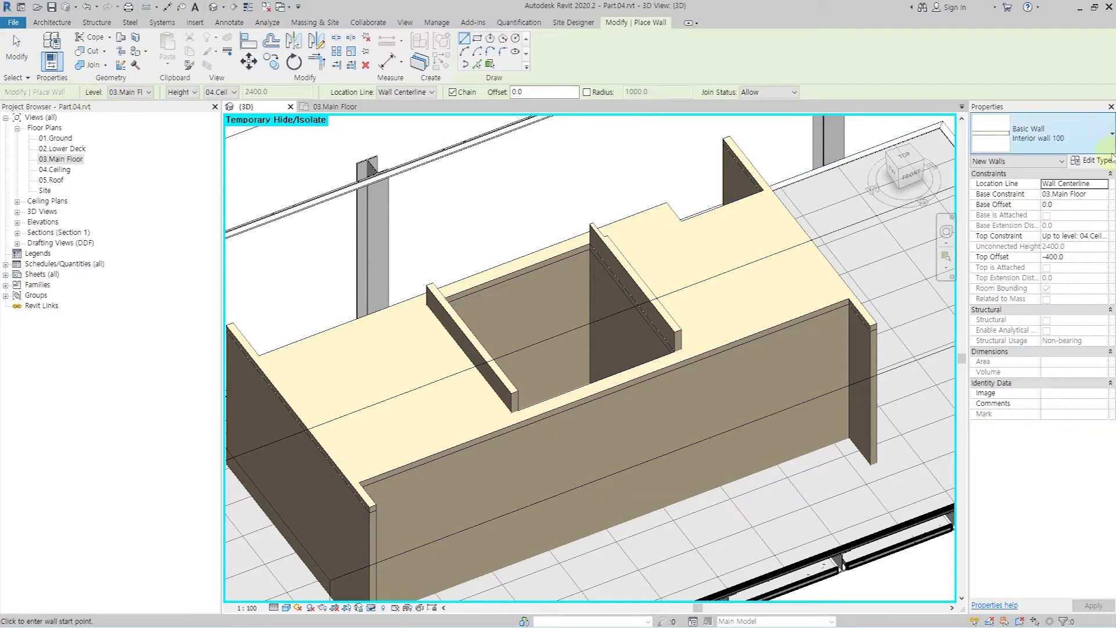
pyautogui.click(1104, 194)
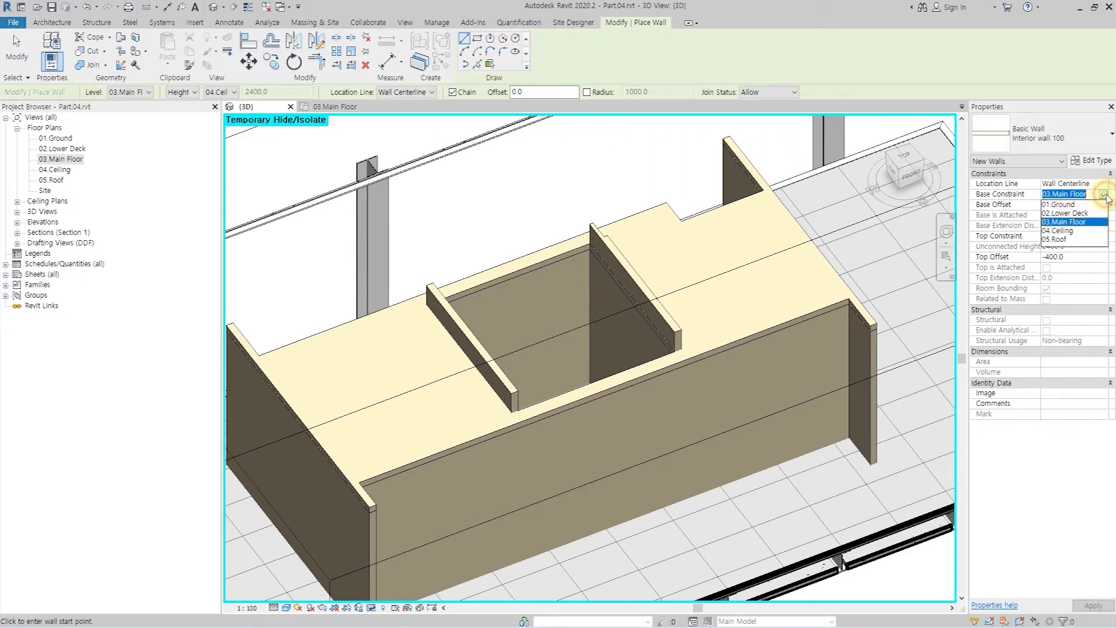
pyautogui.click(1062, 231)
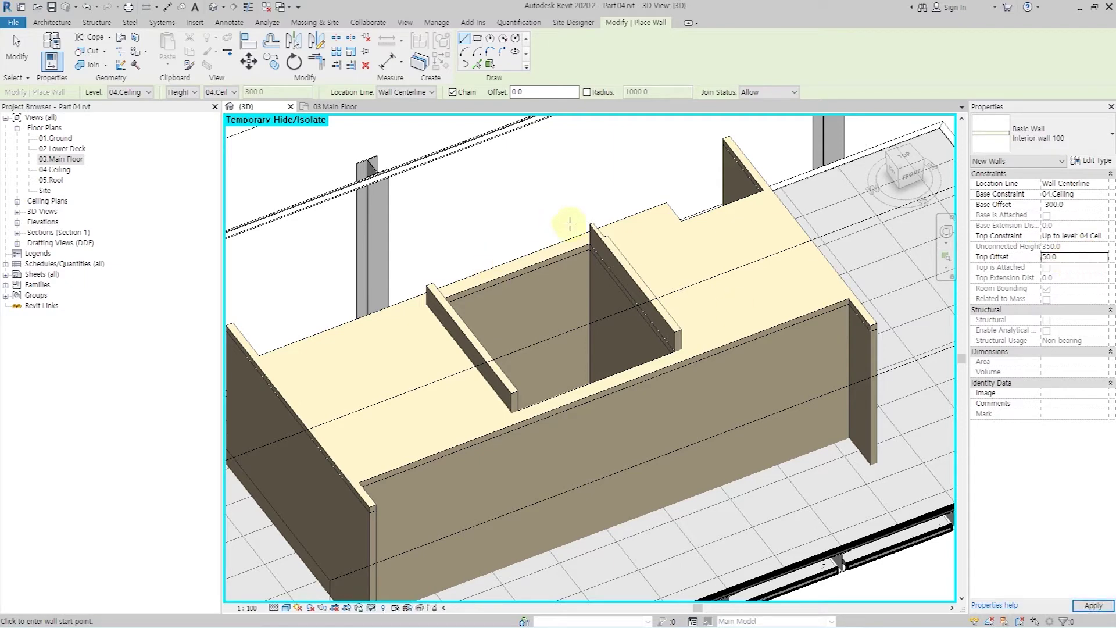
pyautogui.scroll(5, 559, 220)
pyautogui.click(400, 313)
pyautogui.scroll(-3, 580, 233)
pyautogui.moveTo(675, 216)
pyautogui.keyDown('shift'); pyautogui.mouseDown(button='middle')
pyautogui.moveTo(704, 271)
pyautogui.moveTo(686, 424)
pyautogui.mouseUp(button='middle'); pyautogui.keyUp('shift')
# Cancel the wall in progress and delete the stray diagonal wall
pyautogui.press('Escape')
pyautogui.press('Escape')
pyautogui.click(676, 344)
pyautogui.press('Delete')
pyautogui.moveTo(618, 249)
pyautogui.keyDown('shift'); pyautogui.mouseDown(button='middle')
pyautogui.moveTo(653, 274)
pyautogui.moveTo(631, 288)
pyautogui.mouseUp(button='middle'); pyautogui.keyUp('shift')
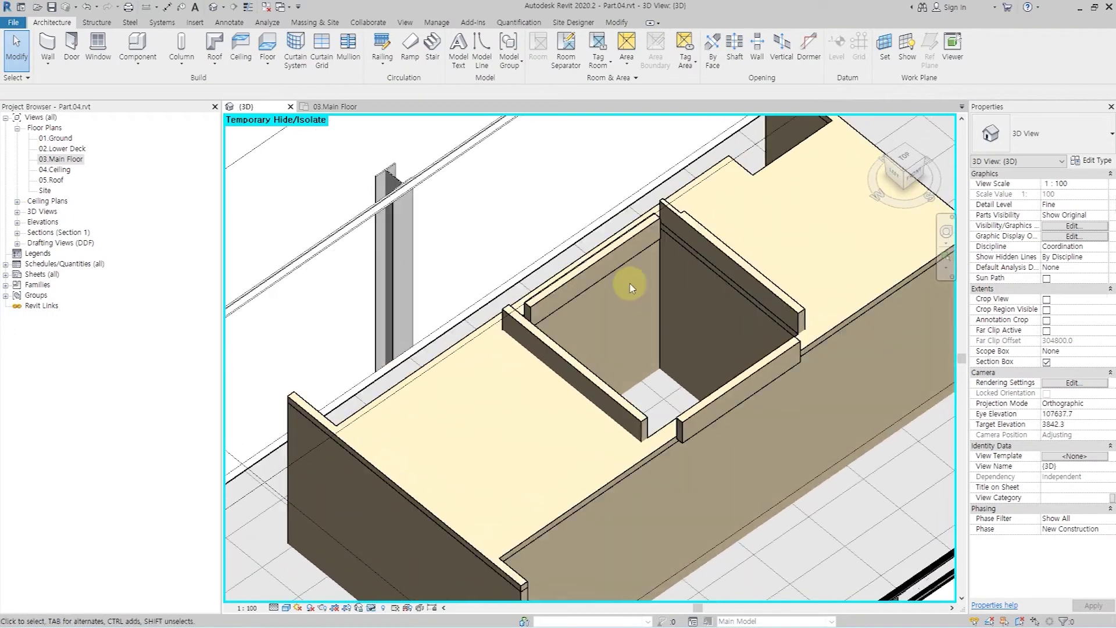
# Align the back low wall of the opening to the reference line
pyautogui.click(590, 279)
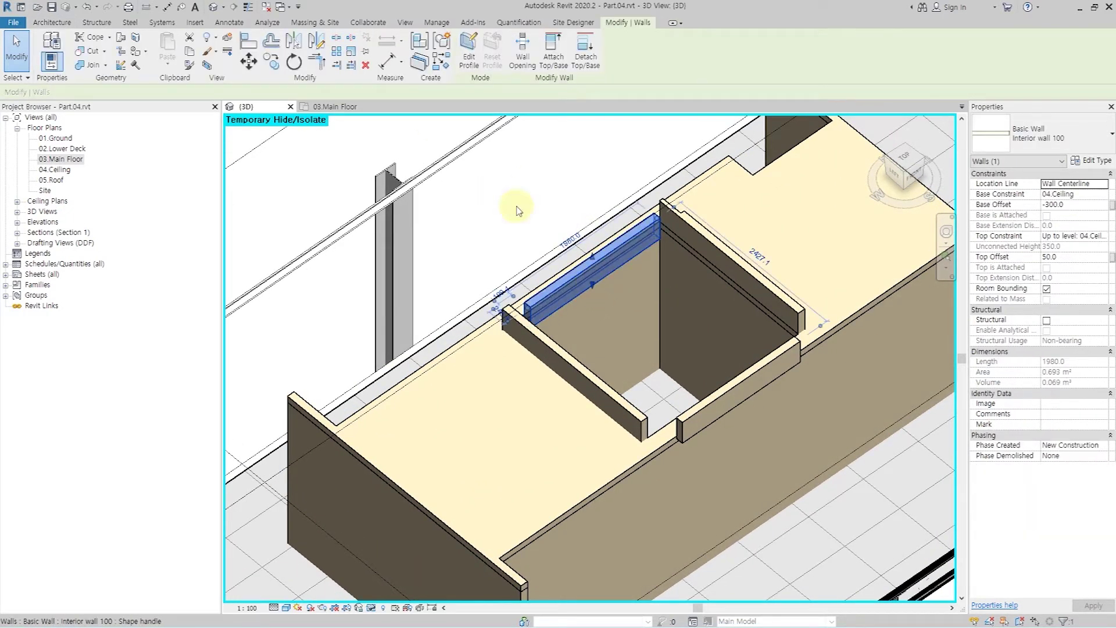
pyautogui.scroll(3, 666, 382)
pyautogui.scroll(-1, 651, 412)
pyautogui.click(651, 413)
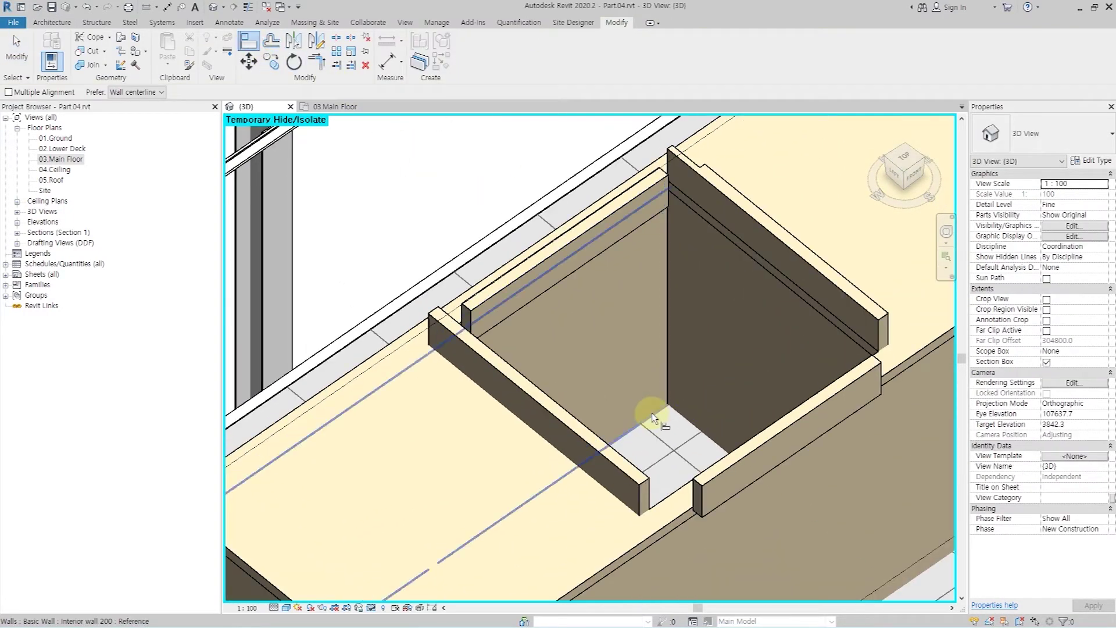
pyautogui.click(573, 274)
pyautogui.moveTo(573, 275)
pyautogui.keyDown('shift'); pyautogui.mouseDown(button='middle')
pyautogui.moveTo(793, 304)
pyautogui.moveTo(668, 250)
pyautogui.moveTo(693, 319)
pyautogui.moveTo(532, 194)
pyautogui.mouseUp(button='middle'); pyautogui.keyUp('shift')
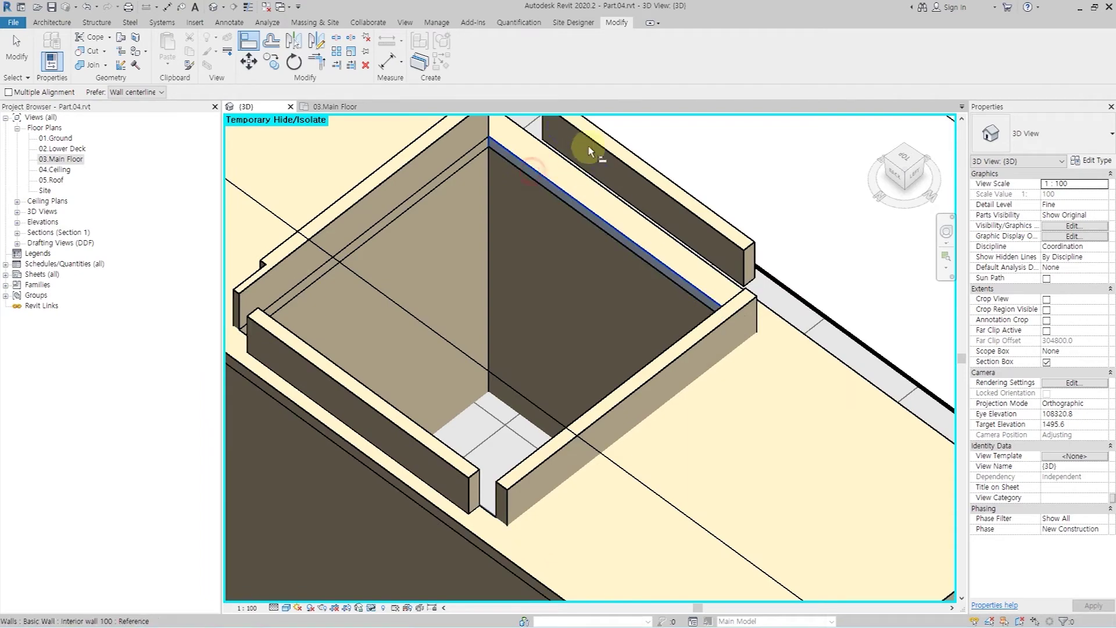
pyautogui.scroll(-3, 592, 147)
pyautogui.moveTo(568, 182)
pyautogui.keyDown('shift'); pyautogui.mouseDown(button='middle')
pyautogui.moveTo(818, 274)
pyautogui.moveTo(640, 175)
pyautogui.mouseUp(button='middle'); pyautogui.keyUp('shift')
# Trim/extend the left and right low walls to meet the back wall at clean corners
pyautogui.click(321, 68)
pyautogui.scroll(3, 553, 174)
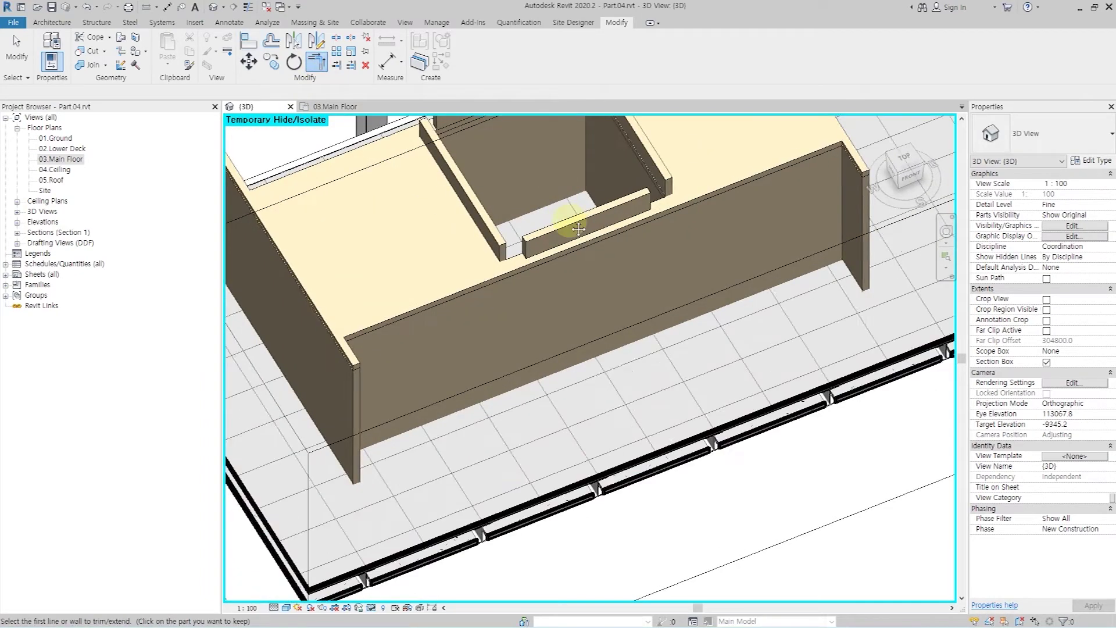
pyautogui.scroll(3, 512, 386)
pyautogui.scroll(2, 464, 361)
pyautogui.click(464, 361)
pyautogui.click(455, 306)
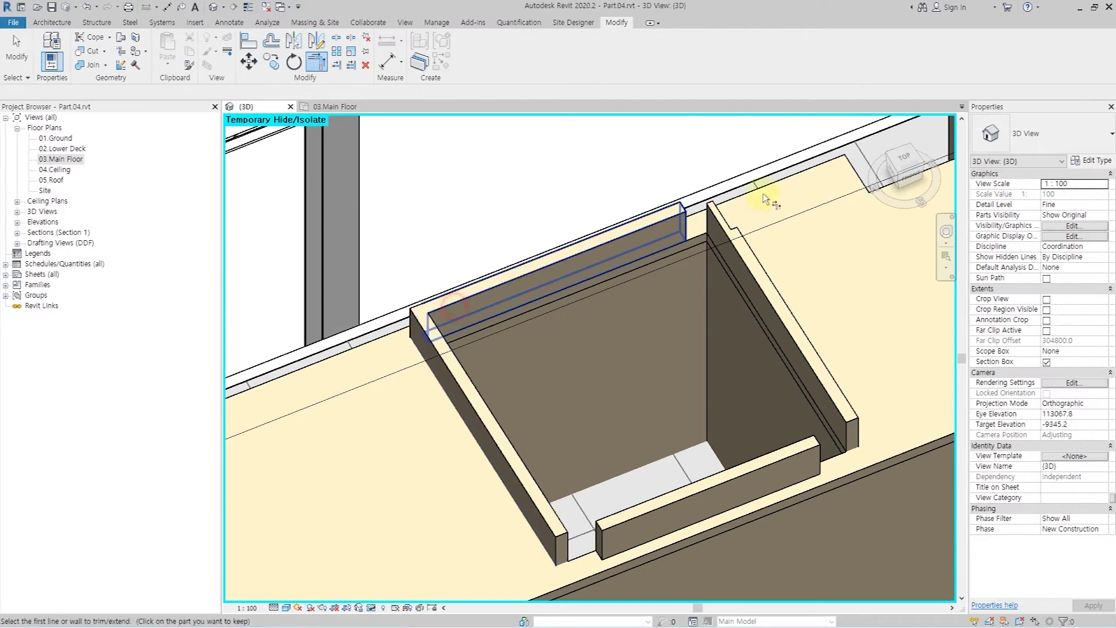
pyautogui.click(682, 219)
pyautogui.press('Escape')
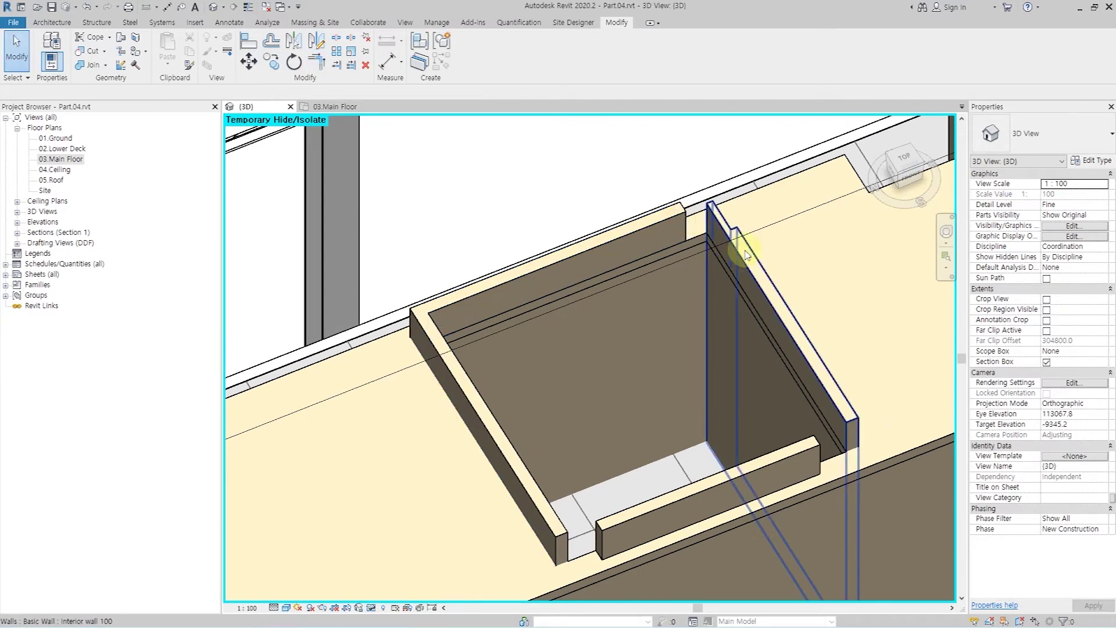
pyautogui.press('t')
pyautogui.press('r')
pyautogui.click(738, 255)
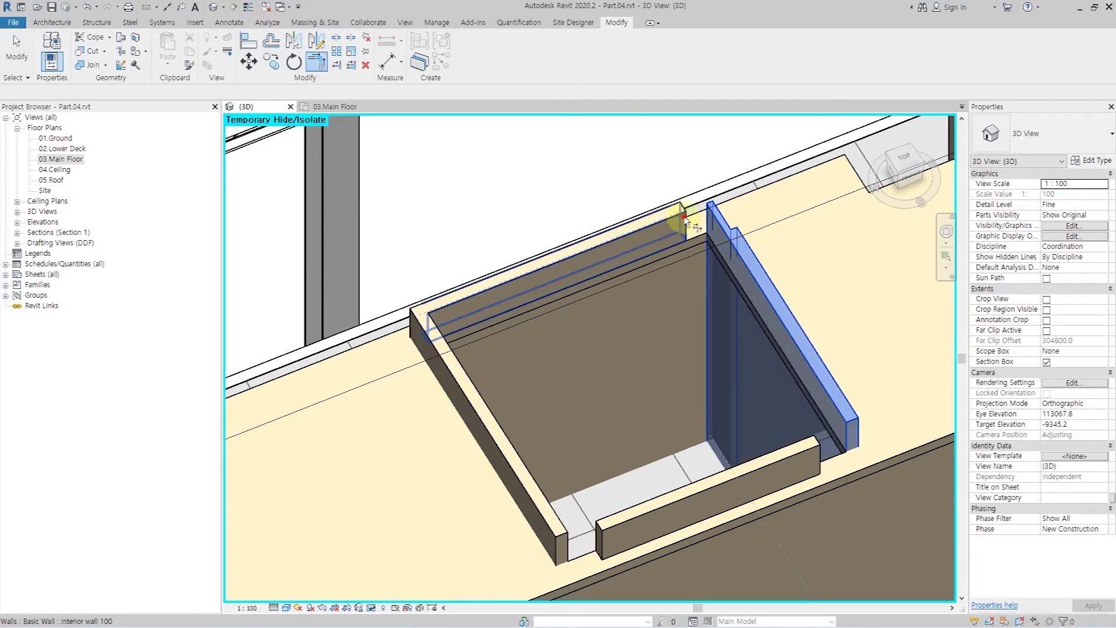
pyautogui.click(680, 219)
# Close both front corners with corner trim, choosing Unjoin Elements when the error appears
pyautogui.keyDown('shift'); pyautogui.moveTo(706, 229); pyautogui.dragTo(610, 454, button='middle'); pyautogui.keyUp('shift')
pyautogui.click(623, 400)
pyautogui.click(732, 363)
pyautogui.click(799, 345)
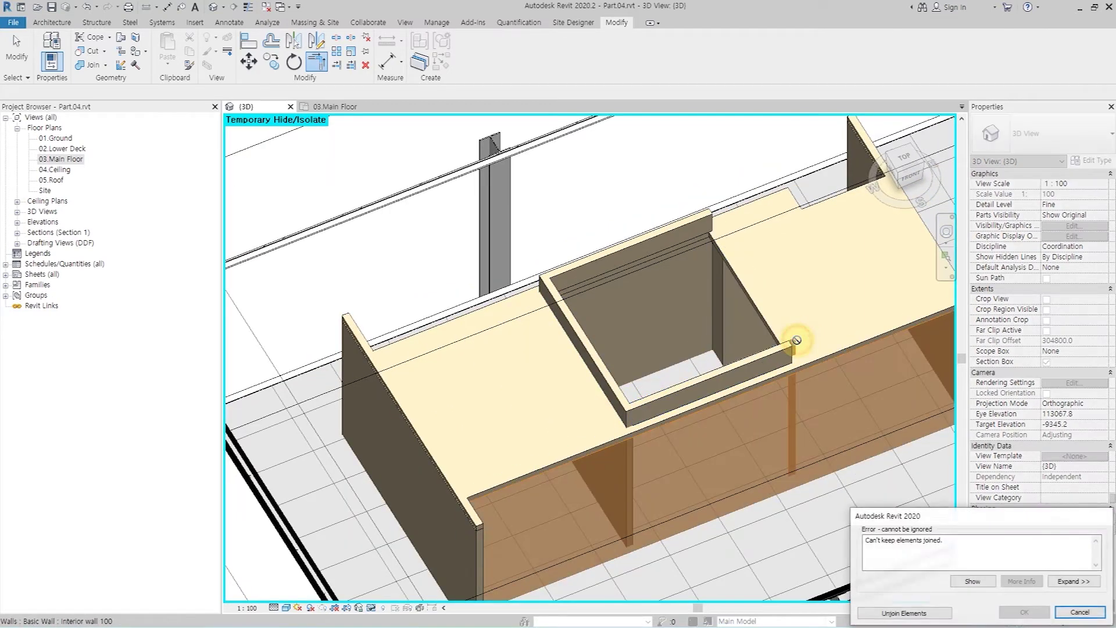
pyautogui.click(907, 612)
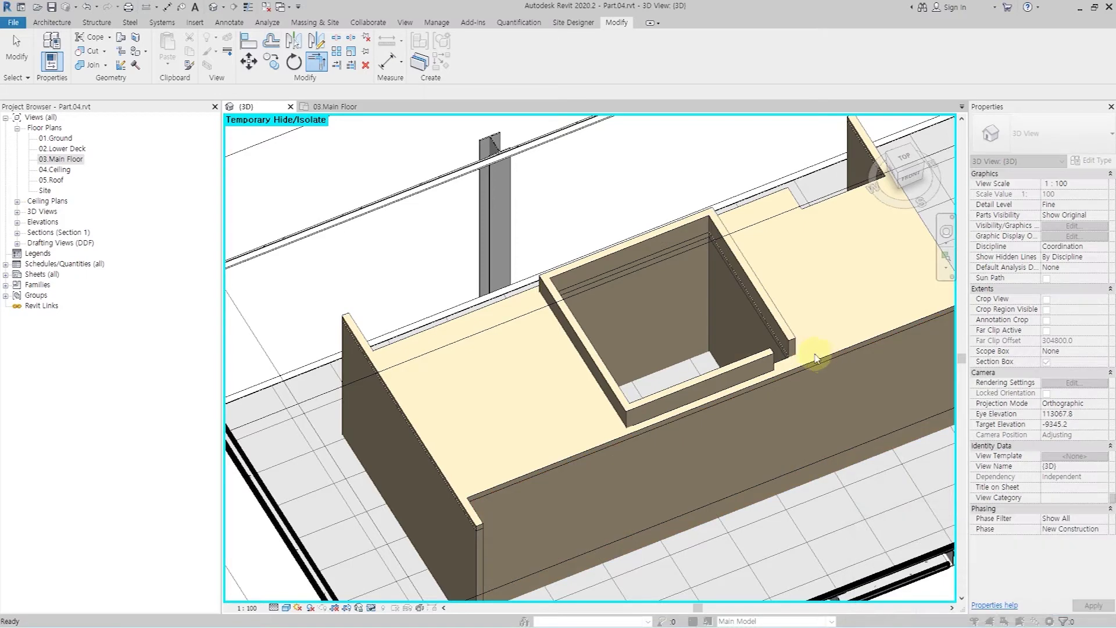
pyautogui.click(779, 356)
pyautogui.click(787, 341)
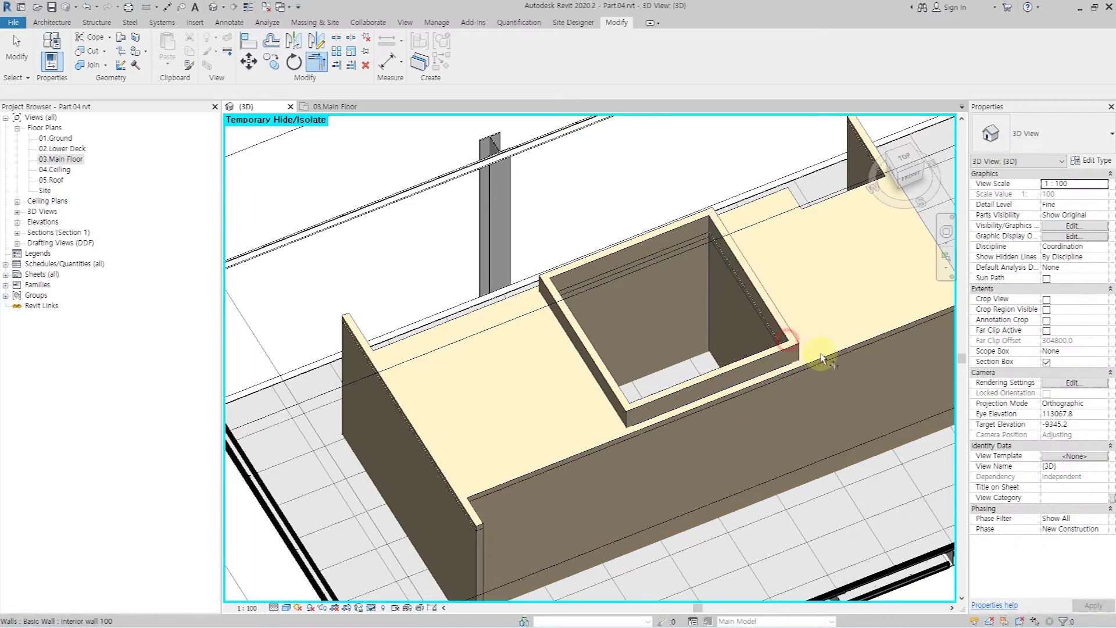
pyautogui.press('Escape')
pyautogui.keyDown('shift'); pyautogui.moveTo(741, 397); pyautogui.dragTo(731, 412, button='middle'); pyautogui.keyUp('shift')
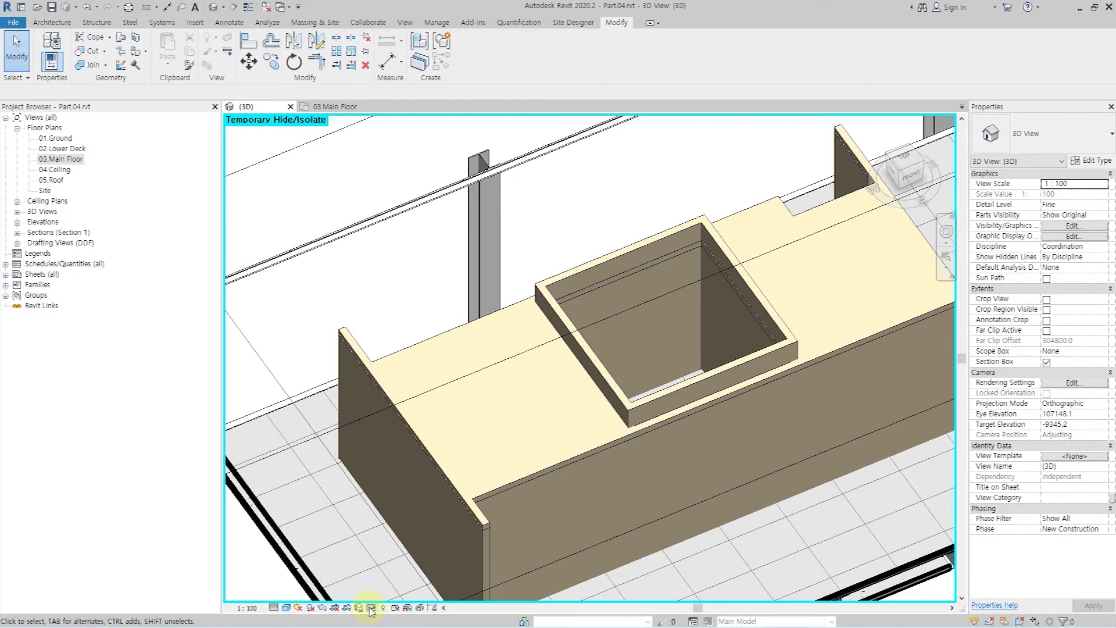
pyautogui.click(370, 609)
# Reset Temporary Hide/Isolate so all hidden elements show again
pyautogui.click(390, 595)
pyautogui.moveTo(673, 349)
pyautogui.keyDown('shift'); pyautogui.mouseDown(button='middle')
pyautogui.moveTo(673, 419)
pyautogui.moveTo(687, 401)
pyautogui.moveTo(676, 465)
pyautogui.mouseUp(button='middle'); pyautogui.keyUp('shift')
pyautogui.click(676, 465)
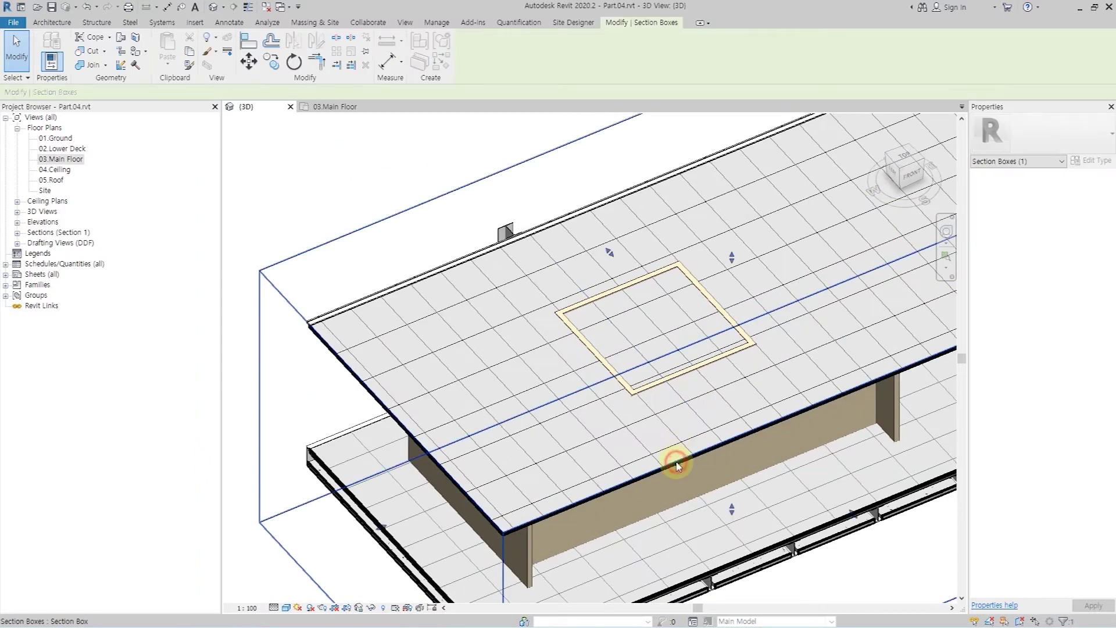
pyautogui.press('Escape')
# Edit the ceiling boundary to cut a square opening along the low walls' inner faces
pyautogui.click(363, 377)
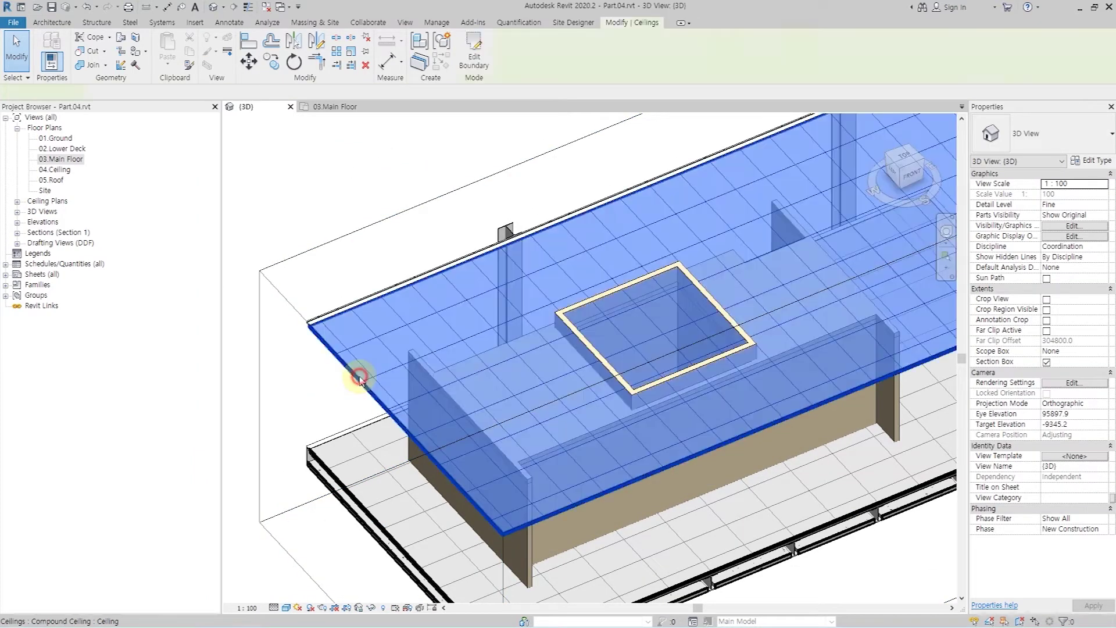
pyautogui.click(475, 63)
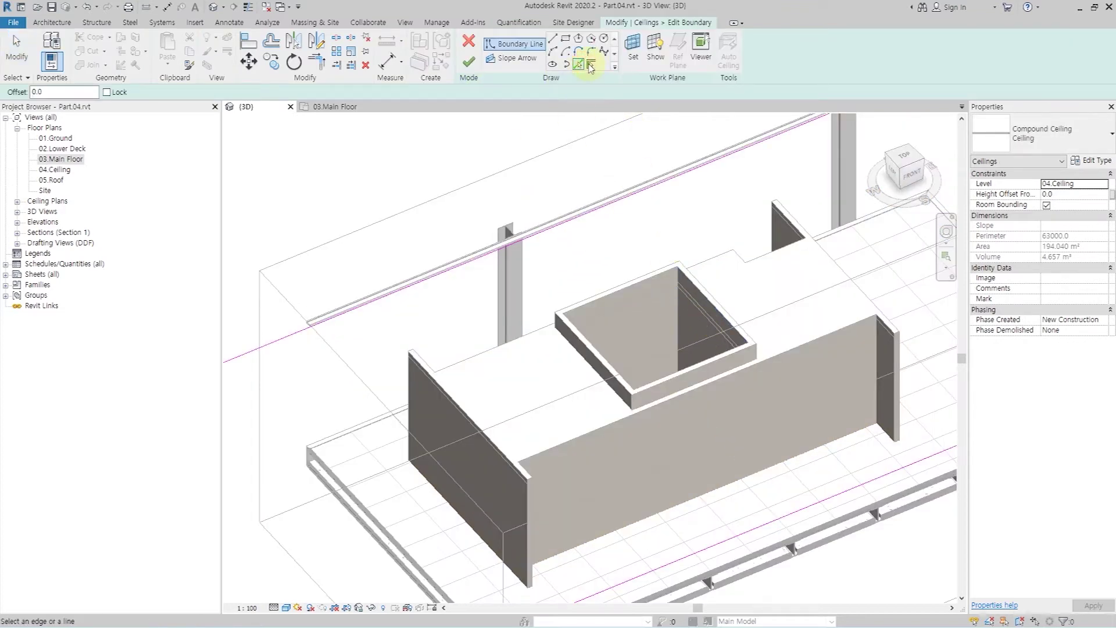
pyautogui.scroll(3, 644, 291)
pyautogui.scroll(1, 647, 293)
pyautogui.click(530, 385)
pyautogui.click(649, 470)
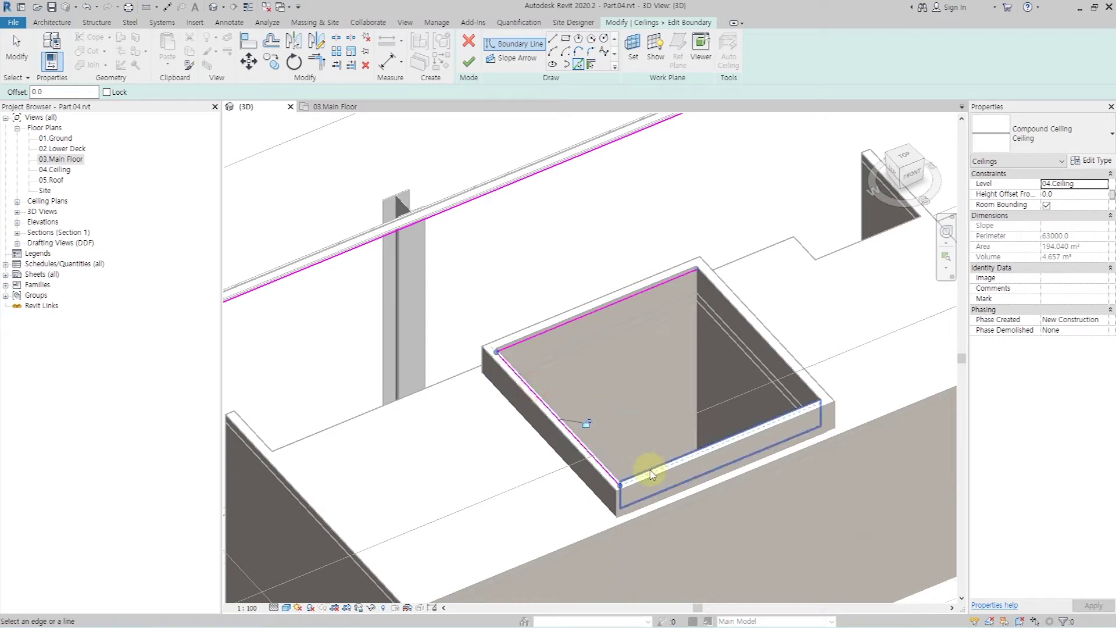
pyautogui.click(756, 333)
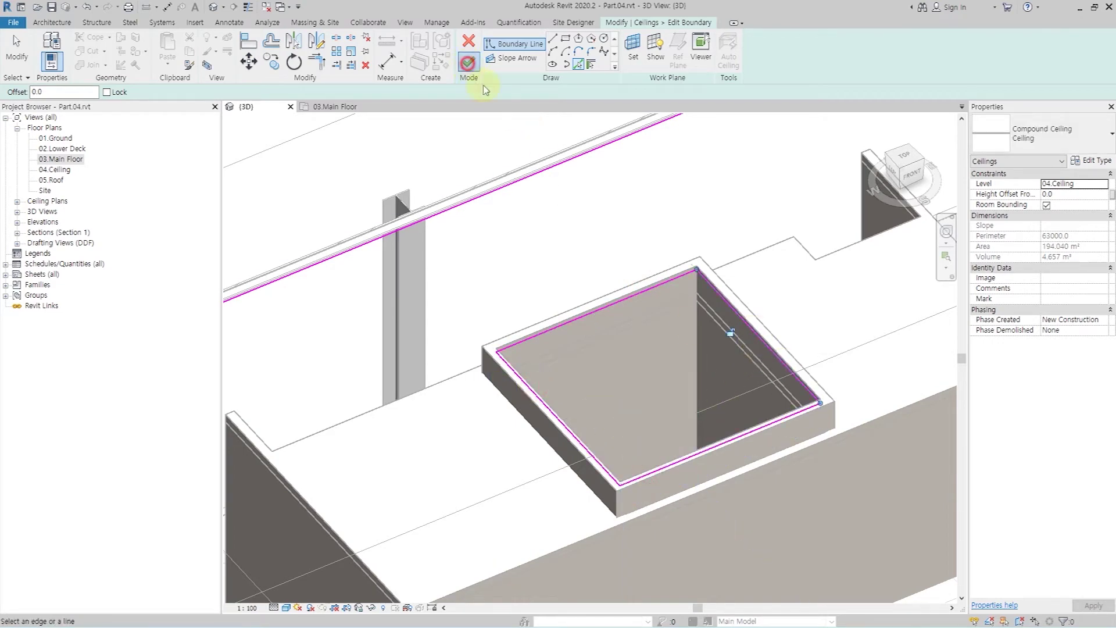
pyautogui.click(469, 64)
pyautogui.scroll(-3, 536, 219)
pyautogui.scroll(-1, 525, 168)
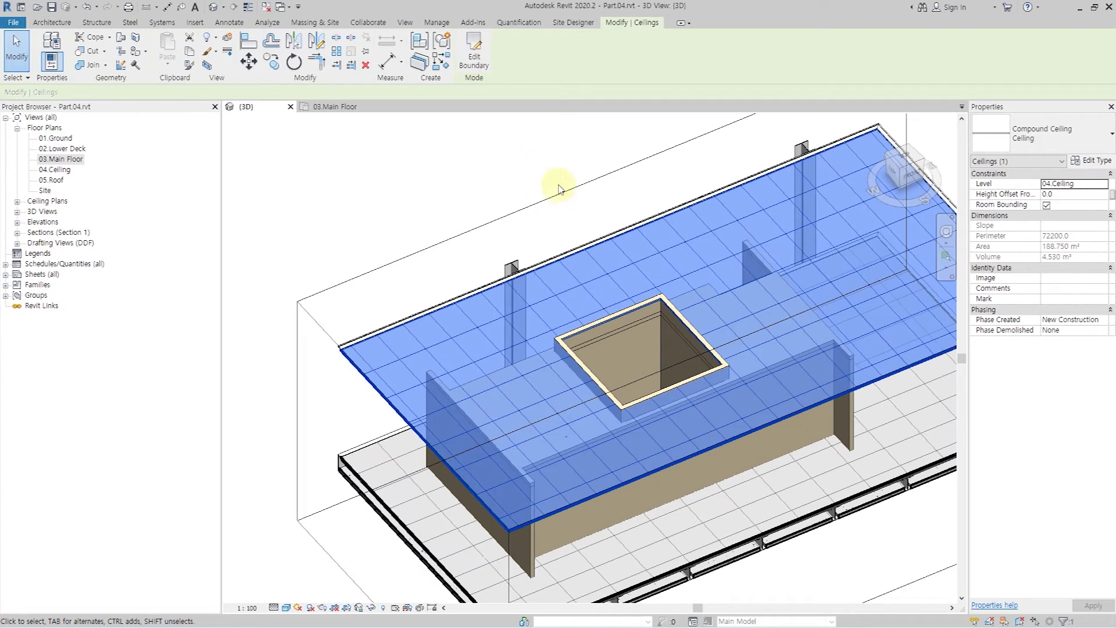
pyautogui.click(501, 136)
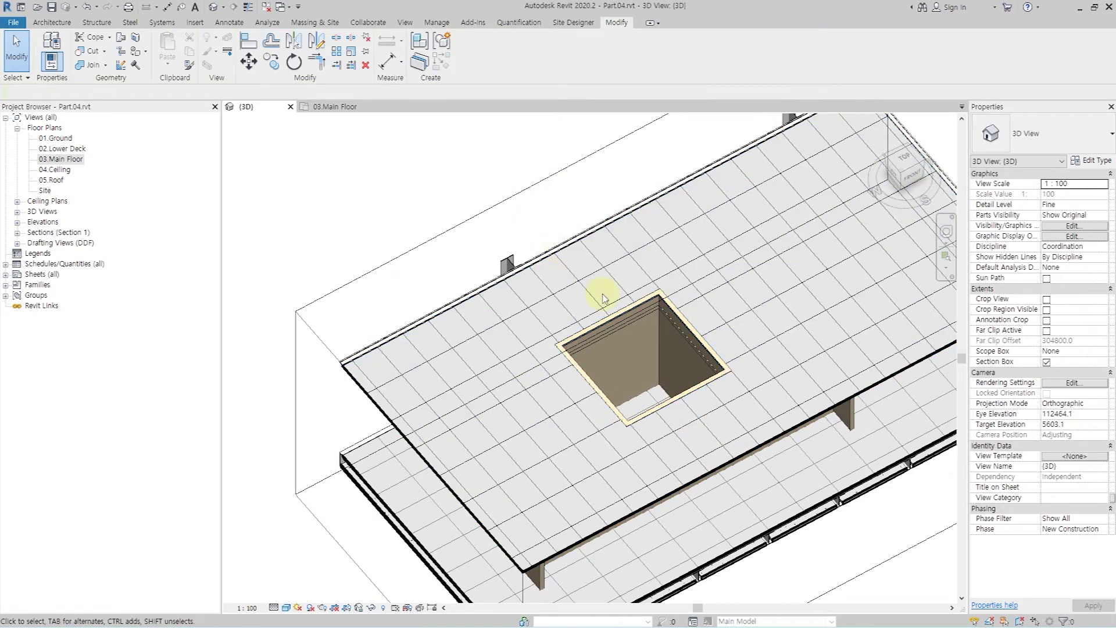
pyautogui.scroll(-3, 579, 273)
pyautogui.click(865, 242)
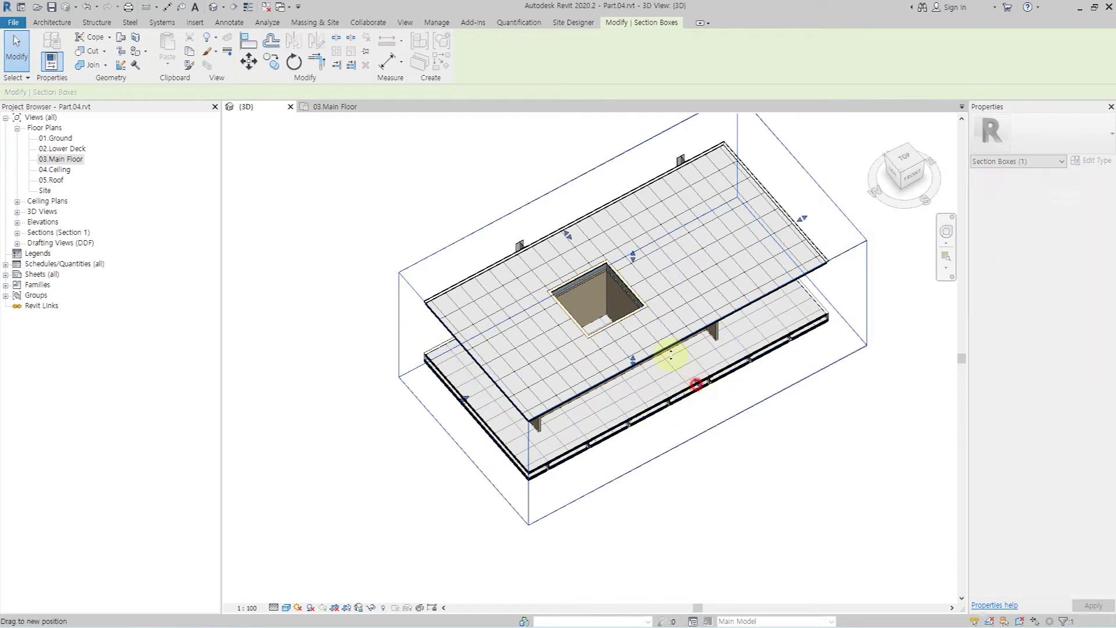
pyautogui.press('Escape')
pyautogui.moveTo(643, 341)
pyautogui.keyDown('shift'); pyautogui.mouseDown(button='middle')
pyautogui.moveTo(605, 291)
pyautogui.moveTo(667, 327)
pyautogui.moveTo(653, 311)
pyautogui.moveTo(669, 351)
pyautogui.mouseUp(button='middle'); pyautogui.keyUp('shift')
pyautogui.scroll(-2, 605, 364)
pyautogui.scroll(-1, 616, 287)
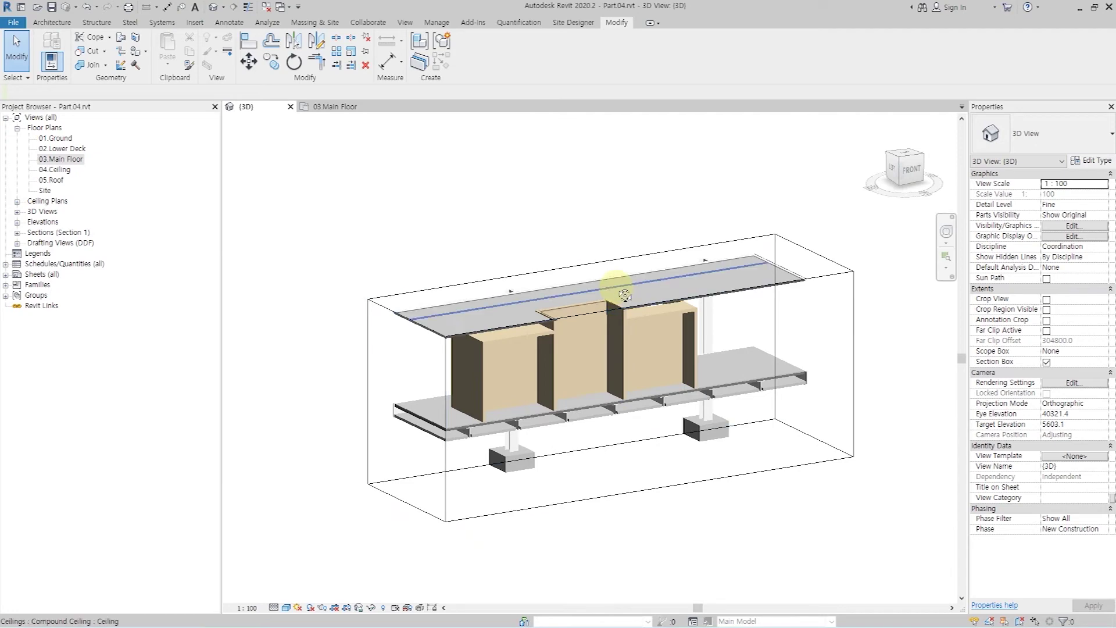
pyautogui.keyDown('shift'); pyautogui.moveTo(617, 286); pyautogui.dragTo(625, 314, button='middle'); pyautogui.keyUp('shift')
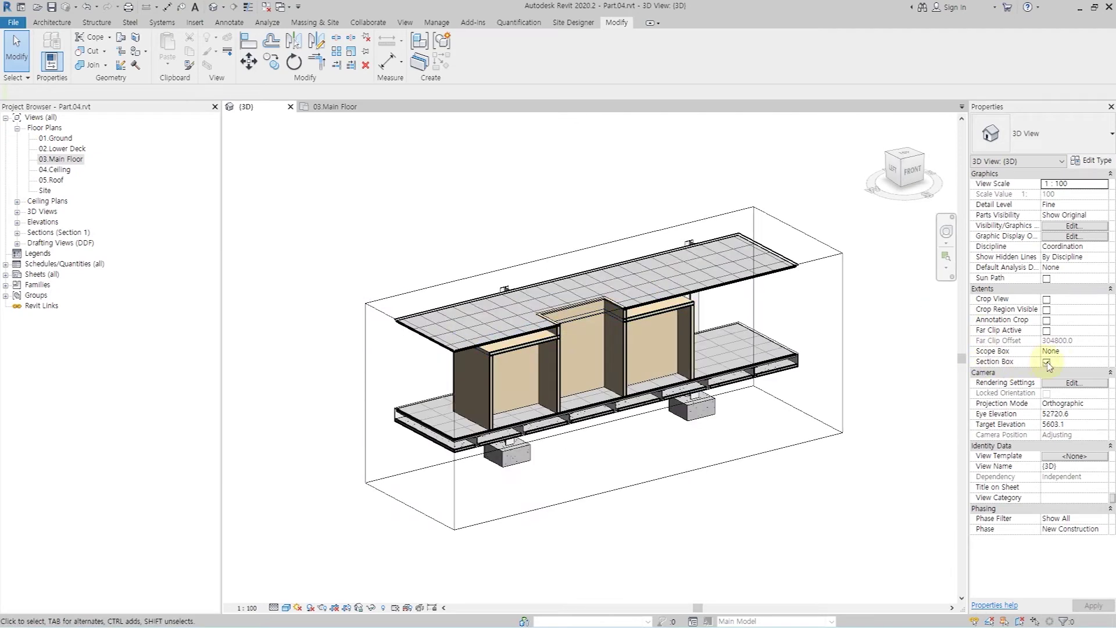
pyautogui.click(324, 110)
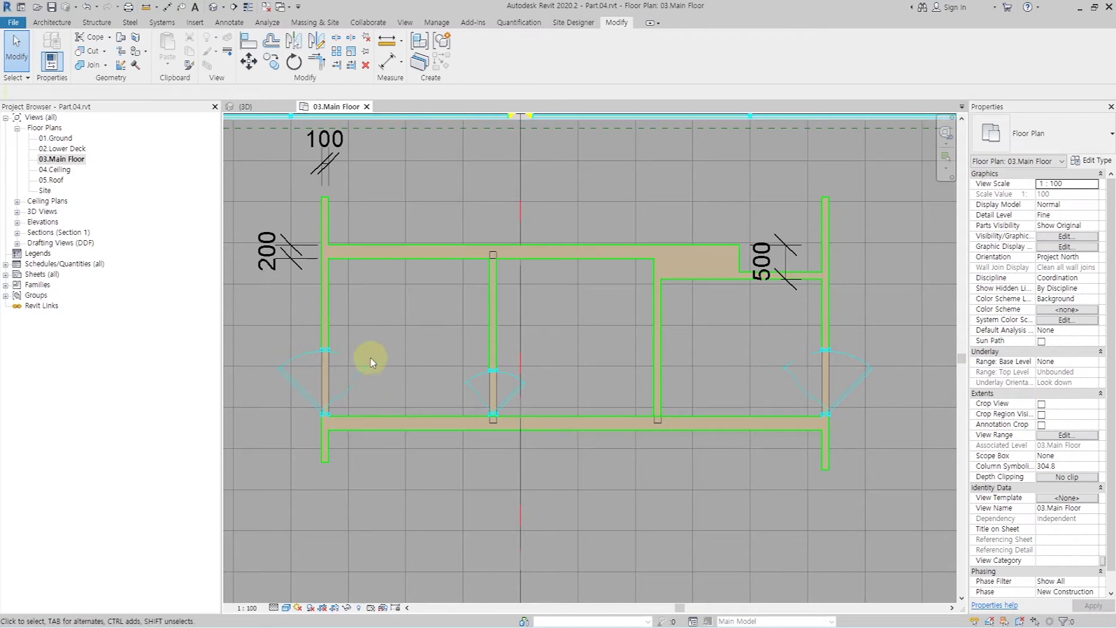
# Start door placement with the 900x2100 double-acting door type
pyautogui.moveTo(369, 377); pyautogui.dragTo(433, 354, button='middle')
pyautogui.click(53, 23)
pyautogui.click(71, 45)
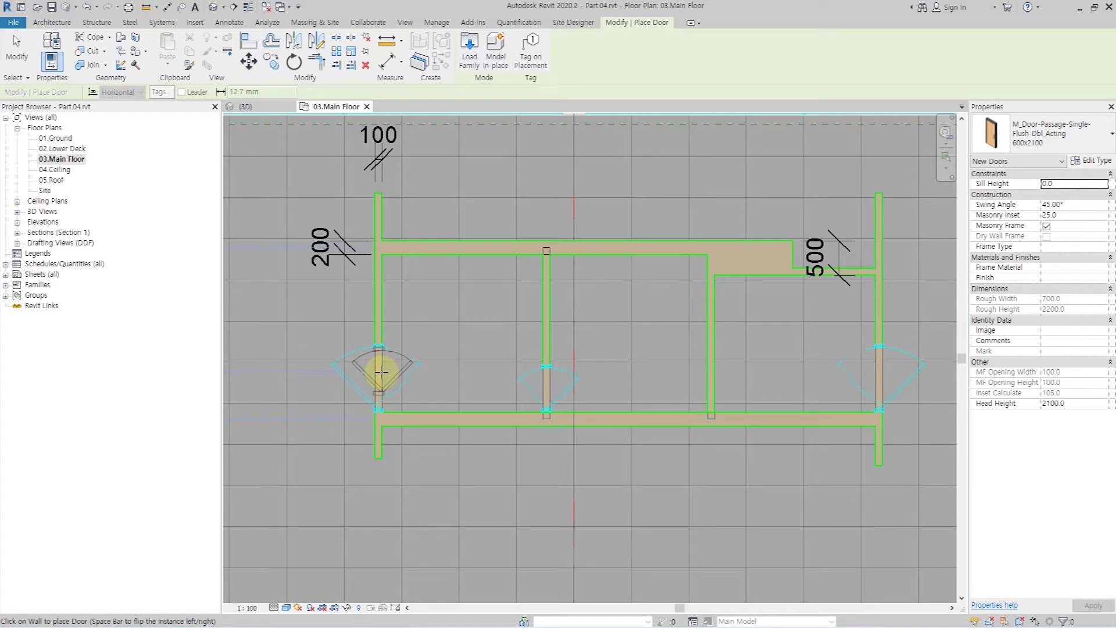
pyautogui.click(1055, 145)
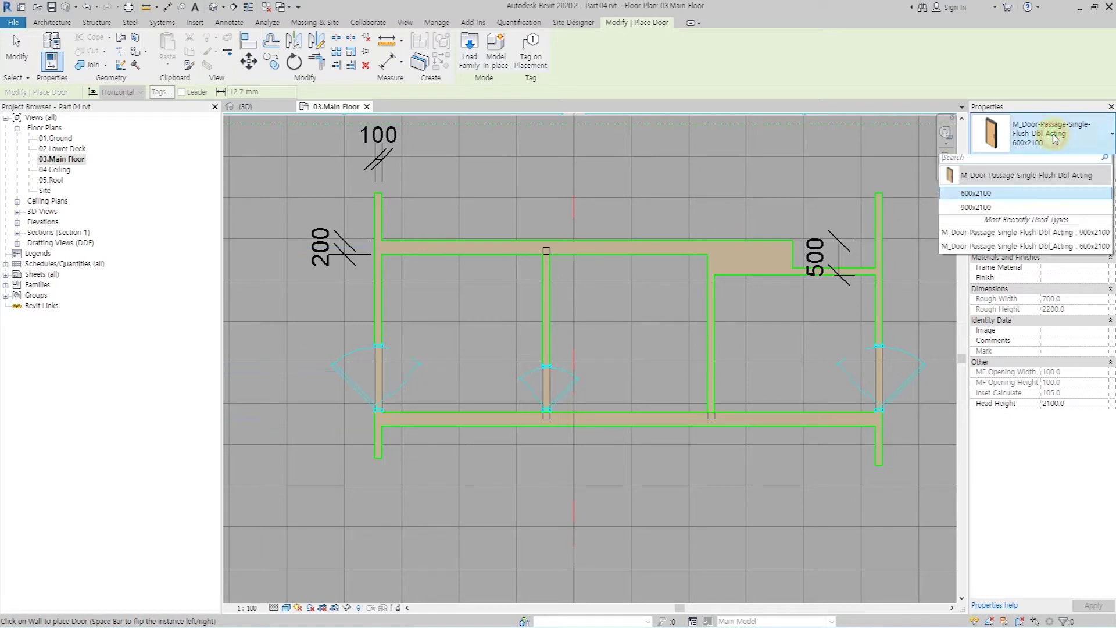
pyautogui.click(984, 204)
# Place flipped 900x2100 doors in the left and right walls
pyautogui.scroll(2, 379, 376)
pyautogui.scroll(1, 379, 375)
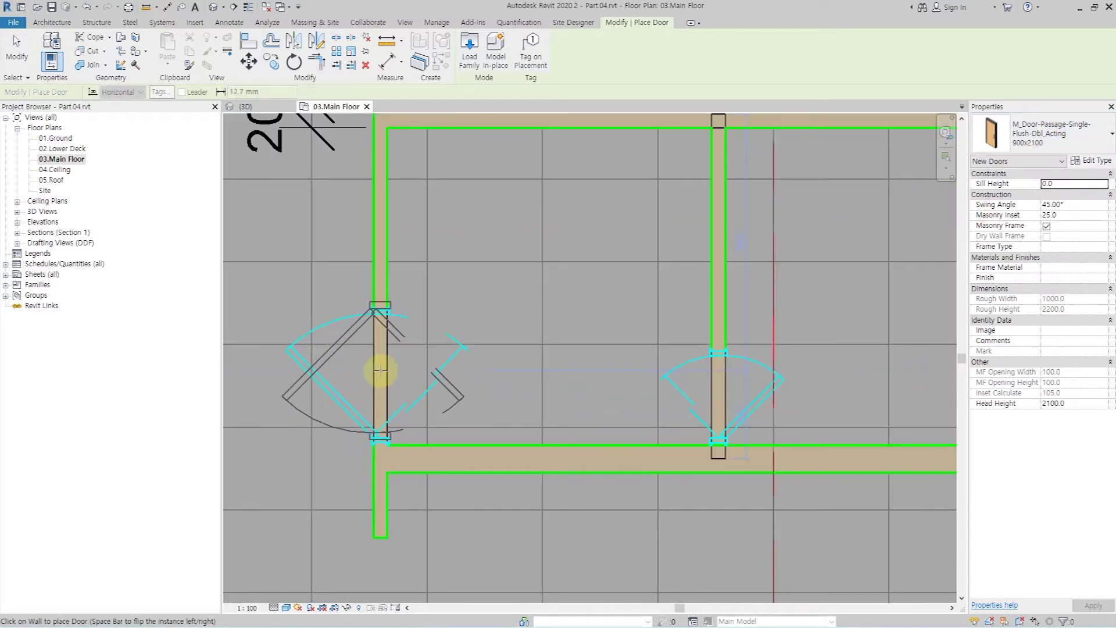
pyautogui.press('space')
pyautogui.press('space')
pyautogui.press('space')
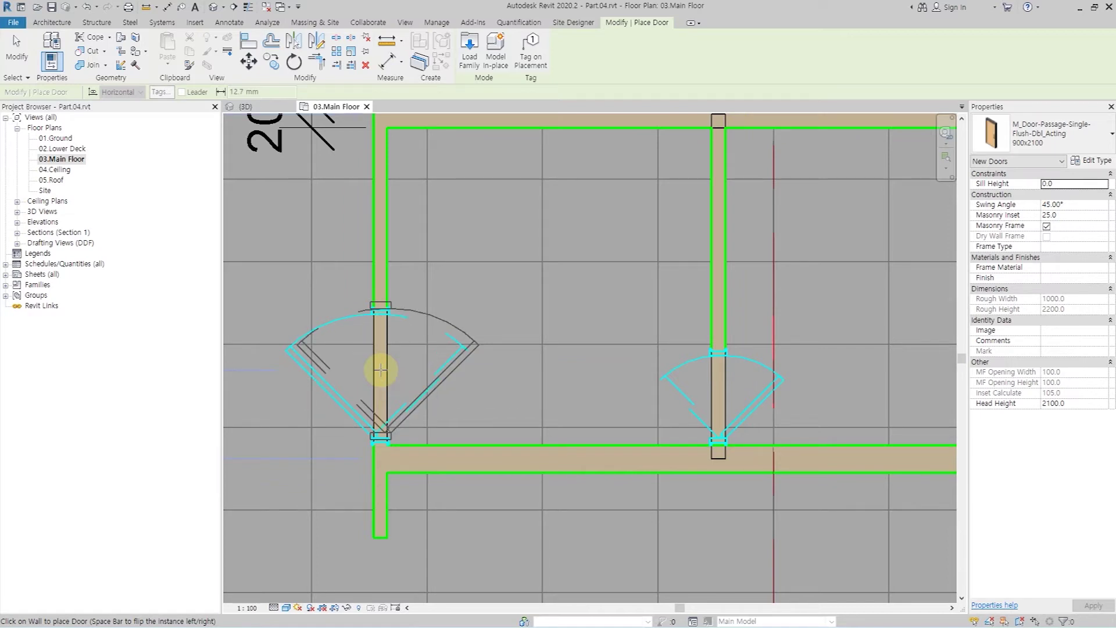
pyautogui.click(380, 369)
pyautogui.scroll(-3, 381, 370)
pyautogui.scroll(2, 808, 369)
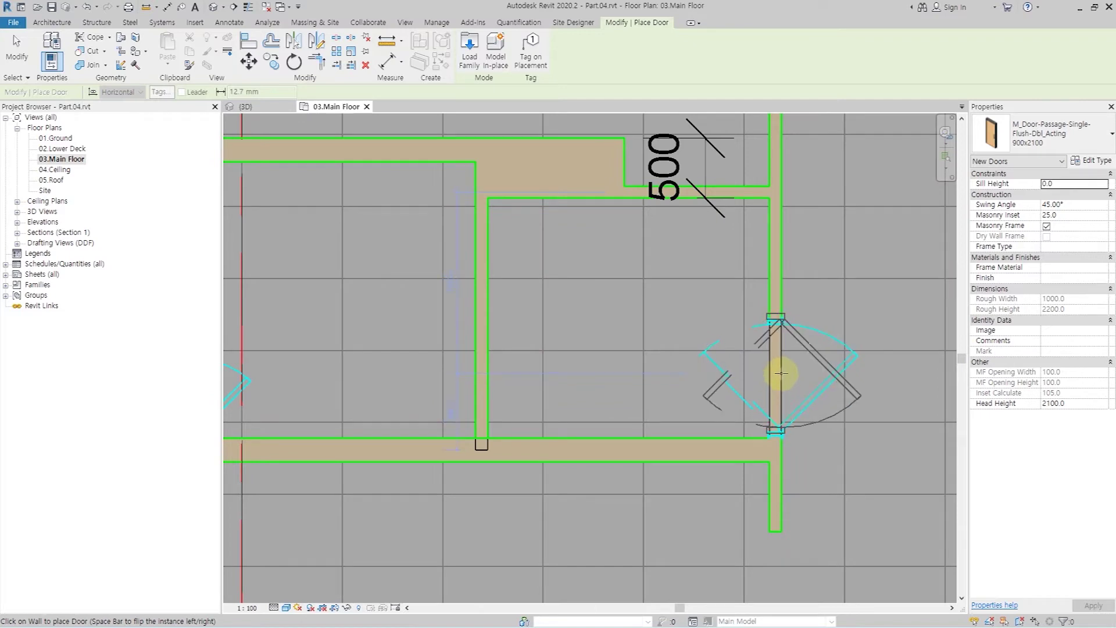
pyautogui.click(782, 374)
pyautogui.scroll(-3, 781, 373)
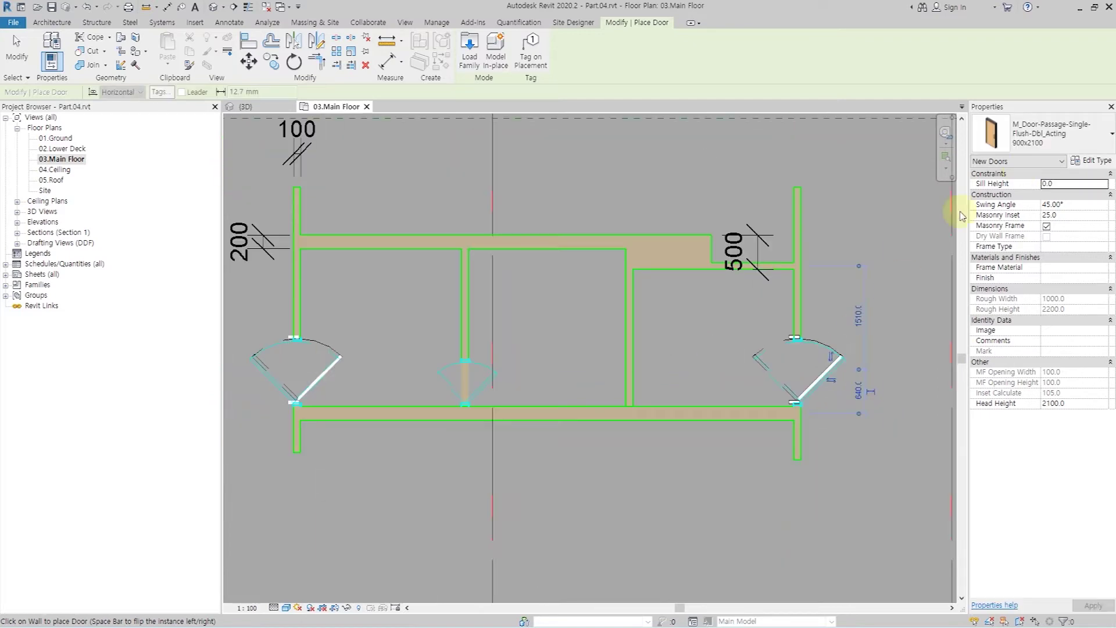
pyautogui.scroll(3, 466, 374)
# Switch the door type to 600x2100 and end placement
pyautogui.click(1041, 133)
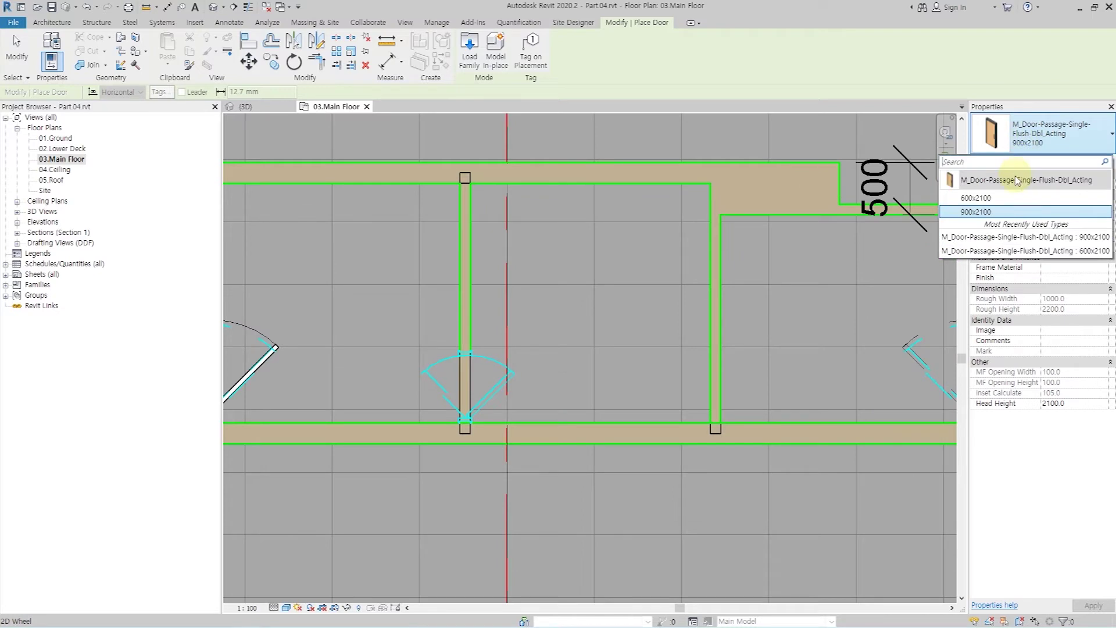
pyautogui.click(1017, 201)
pyautogui.scroll(2, 465, 375)
pyautogui.scroll(1, 464, 373)
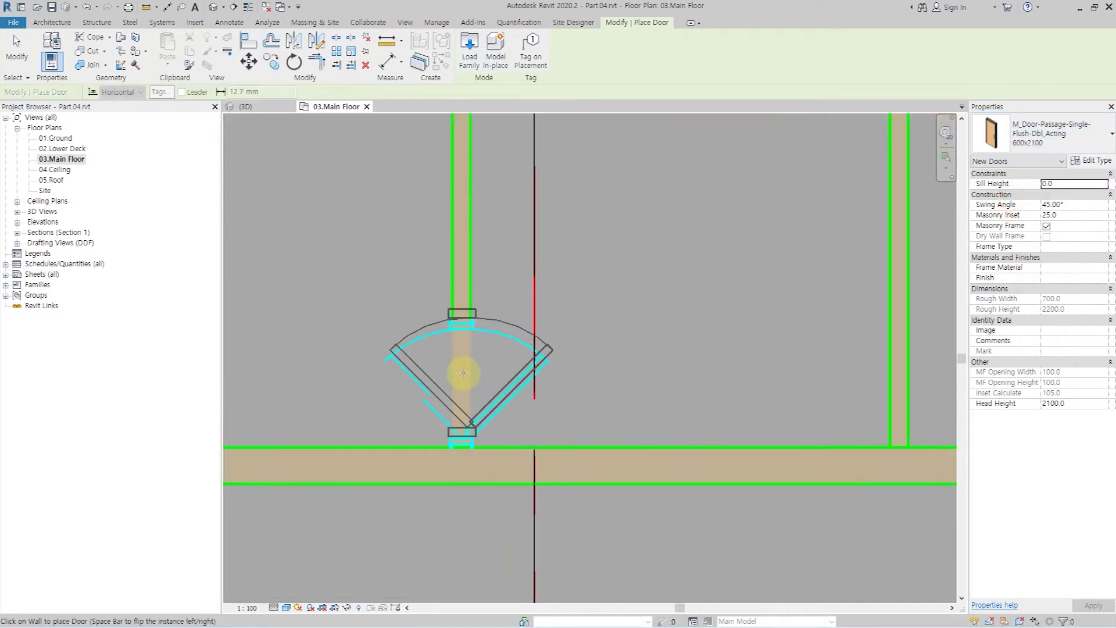
pyautogui.press('Escape')
pyautogui.press('Escape')
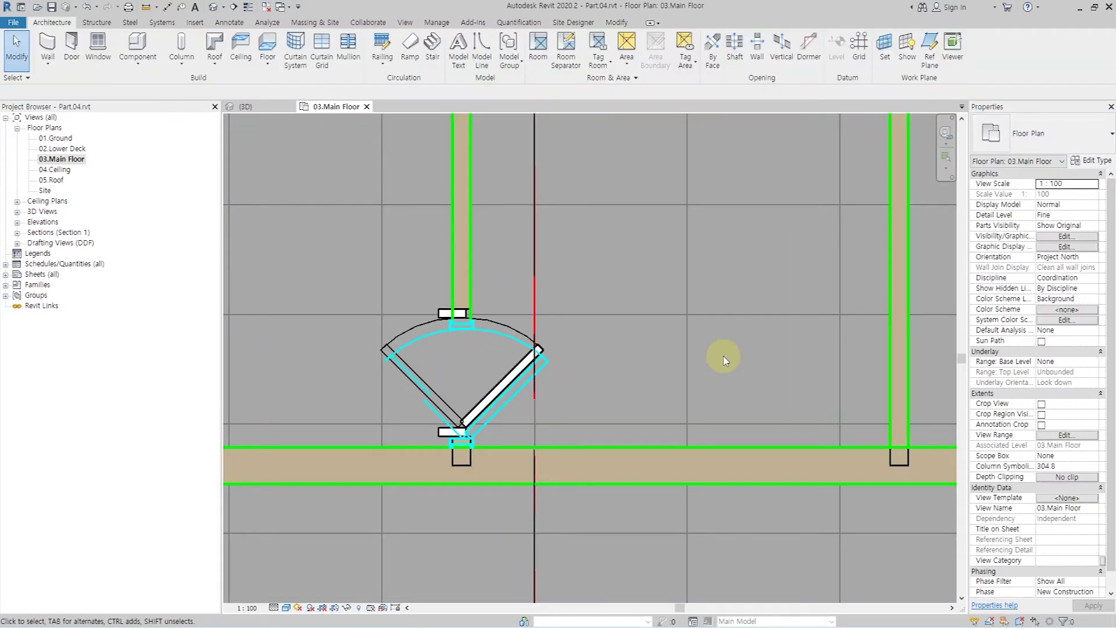
# Turn off the masonry frame on the left double-acting door
pyautogui.scroll(-3, 723, 356)
pyautogui.scroll(3, 509, 354)
pyautogui.scroll(2, 508, 354)
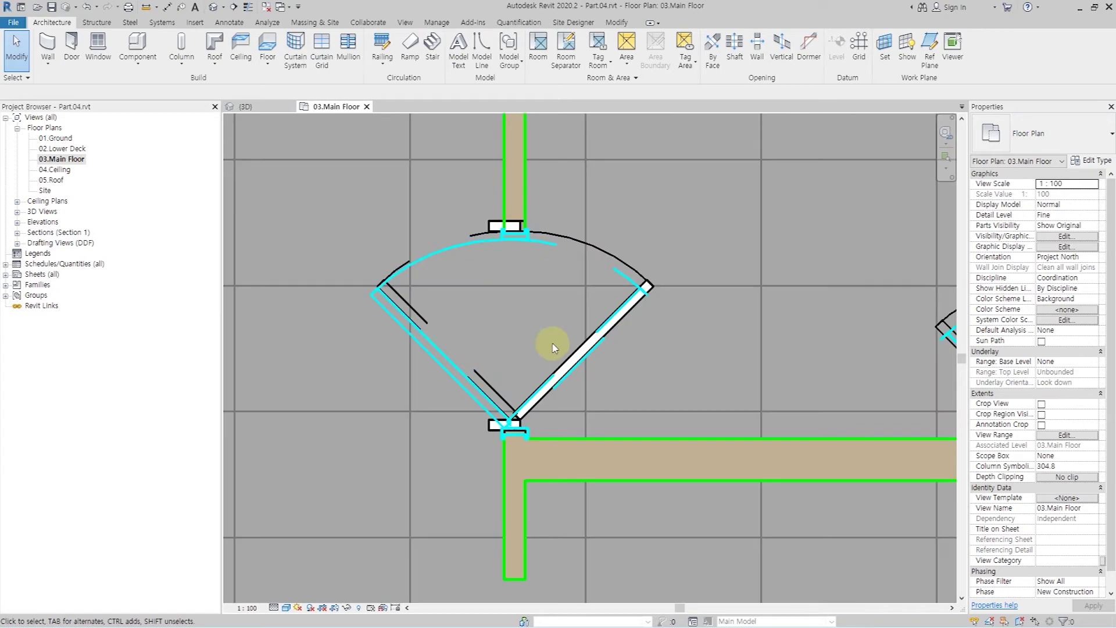
pyautogui.click(559, 236)
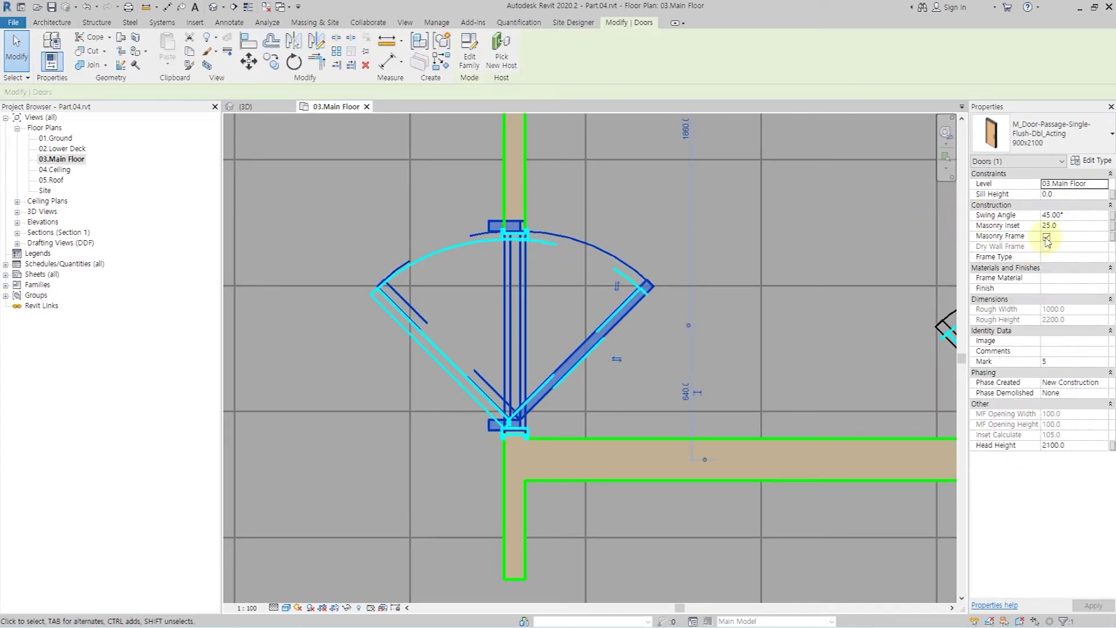
pyautogui.click(559, 242)
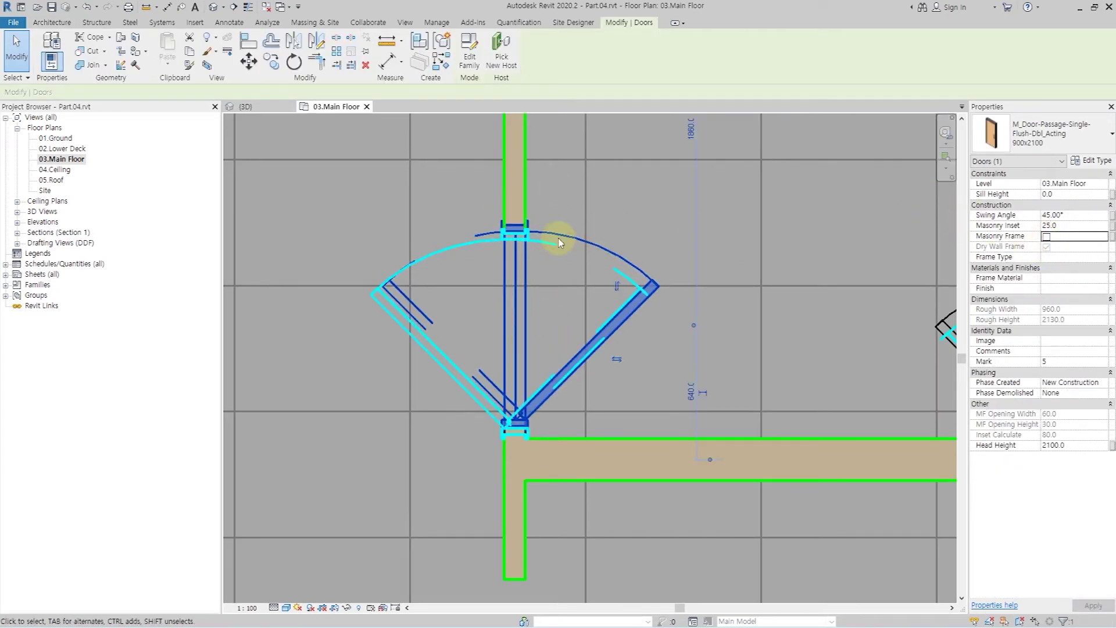
pyautogui.click(557, 201)
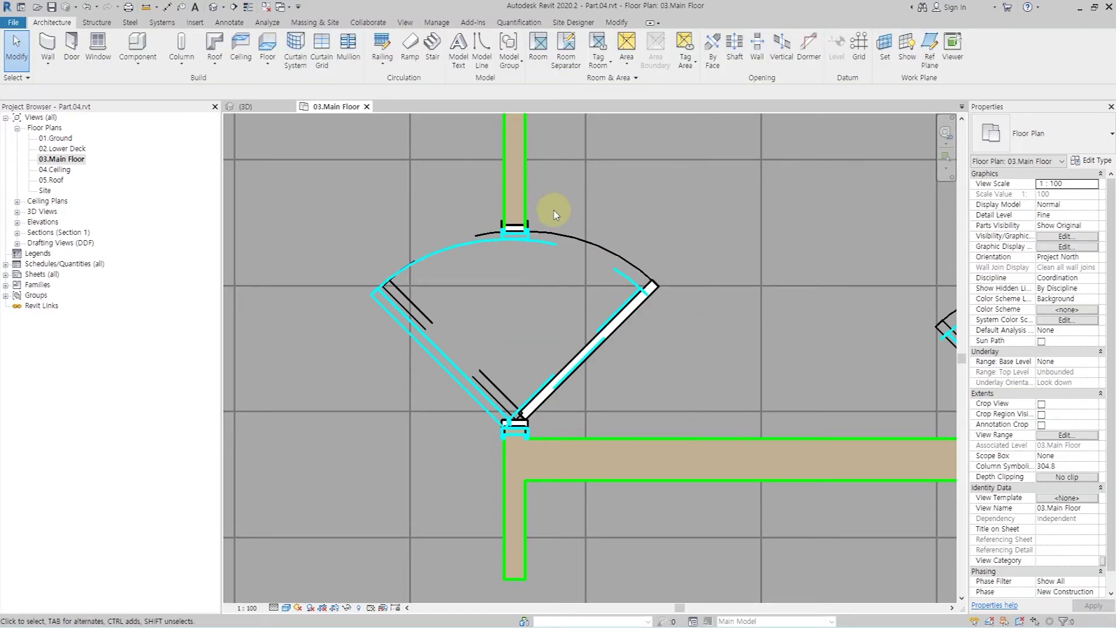
# Try aligning the left door to the wall, then cancel the alignment
pyautogui.click(545, 232)
pyautogui.scroll(2, 540, 424)
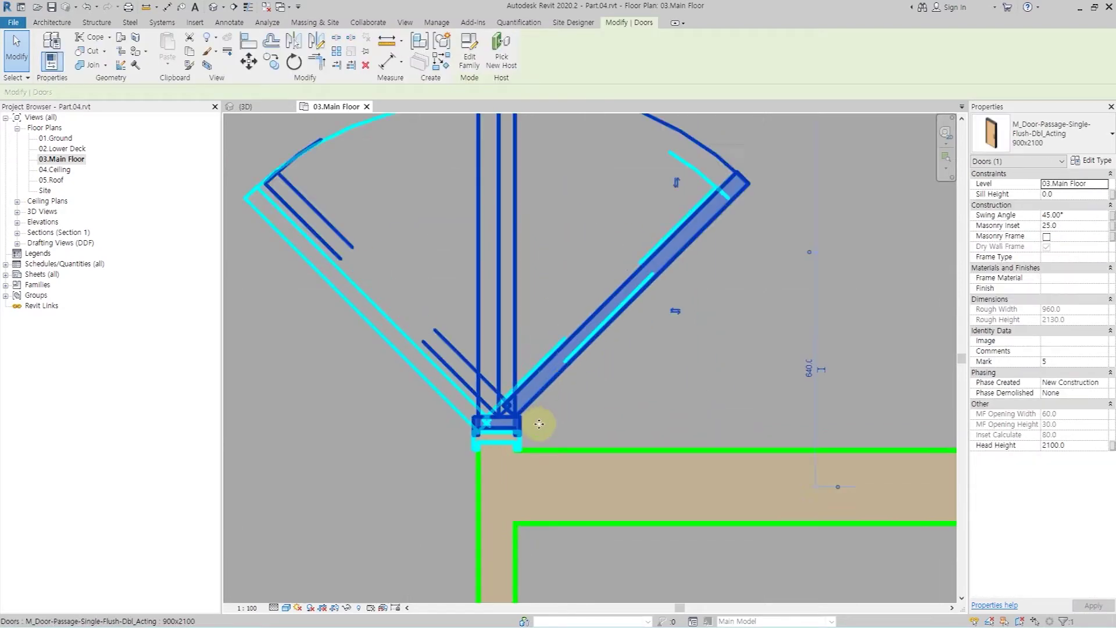
pyautogui.scroll(1, 539, 424)
pyautogui.click(249, 44)
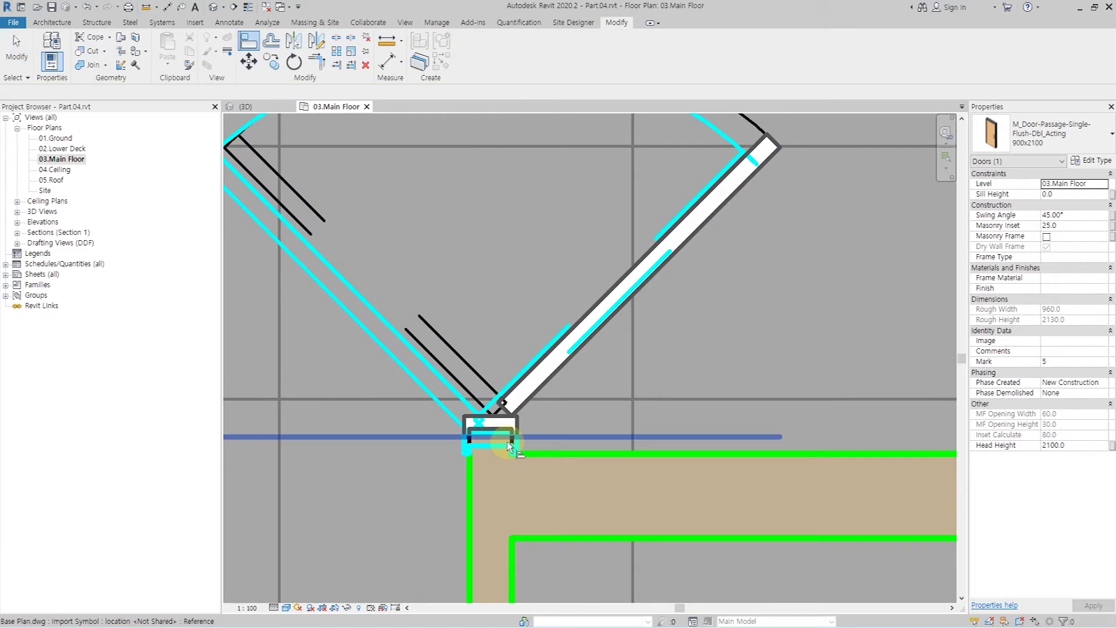
pyautogui.scroll(2, 491, 426)
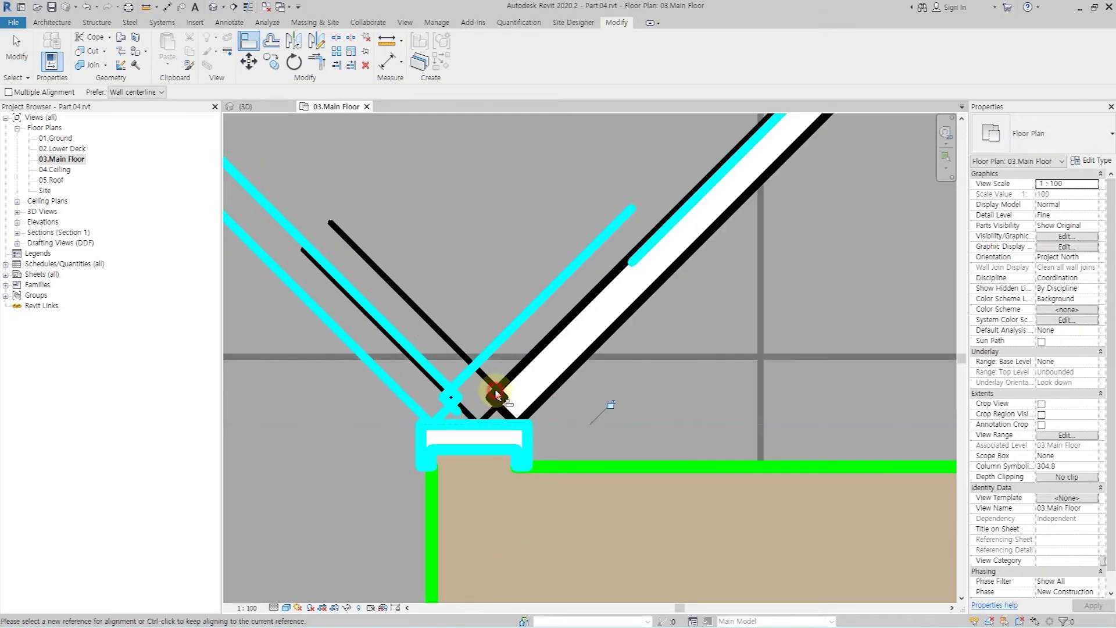
pyautogui.scroll(-3, 401, 392)
pyautogui.scroll(-2, 401, 392)
pyautogui.press('Escape')
pyautogui.press('Escape')
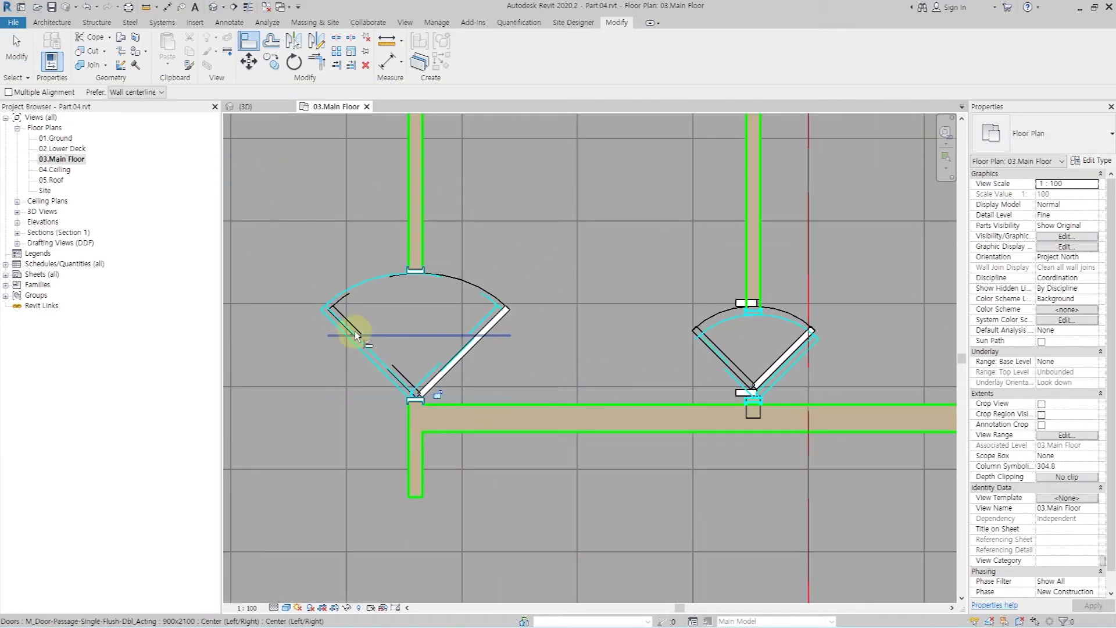
pyautogui.scroll(1, 355, 331)
# Flip the left door's swing with the flip arrows until it faces correctly
pyautogui.click(461, 371)
pyautogui.click(501, 364)
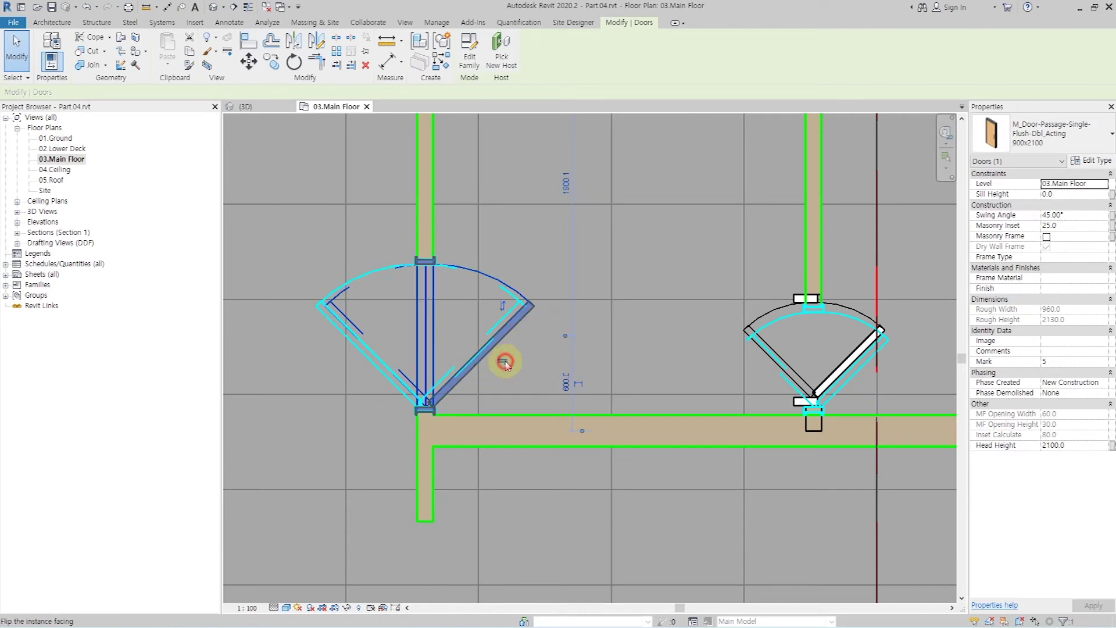
pyautogui.click(348, 361)
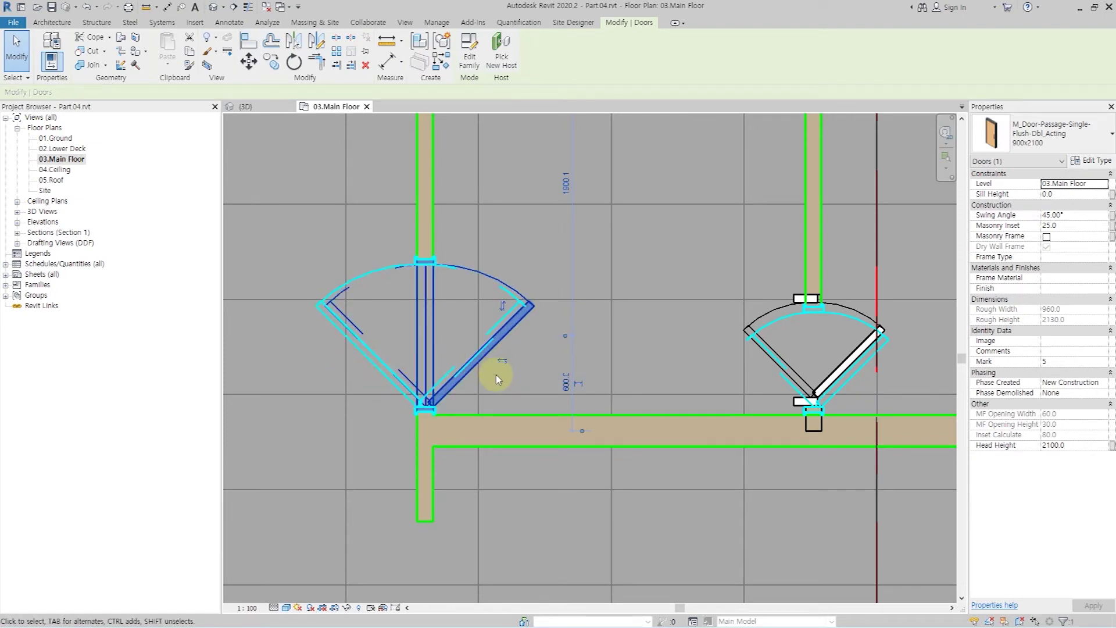
pyautogui.click(500, 381)
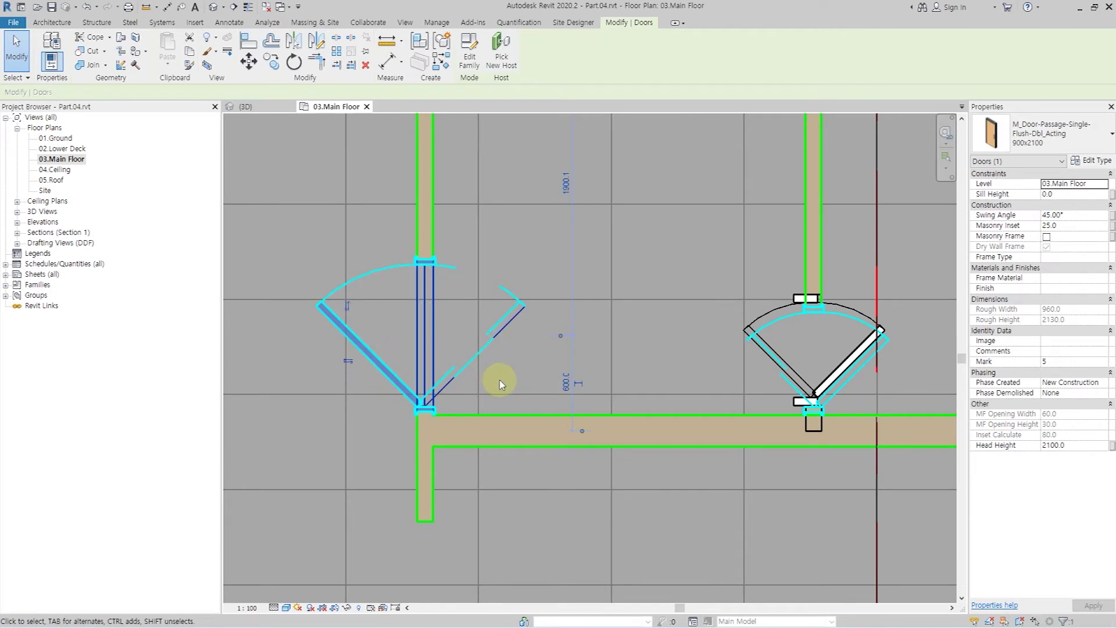
pyautogui.click(631, 353)
# Remove the masonry frame from the right-hand door
pyautogui.moveTo(773, 336); pyautogui.dragTo(606, 319, button='middle')
pyautogui.scroll(2, 606, 319)
pyautogui.click(668, 293)
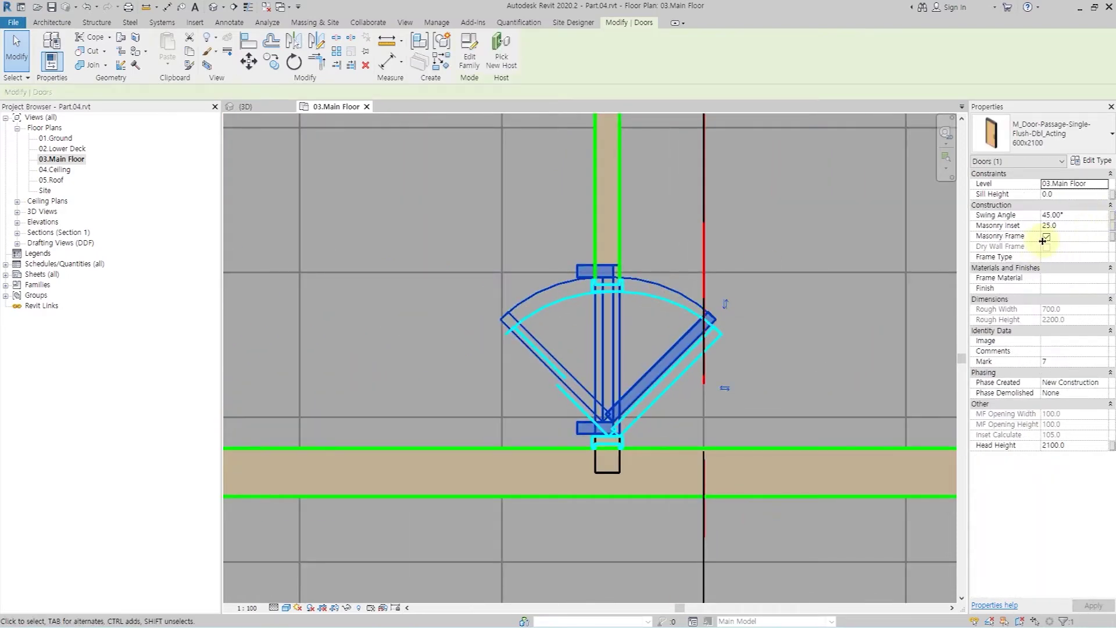
pyautogui.click(832, 324)
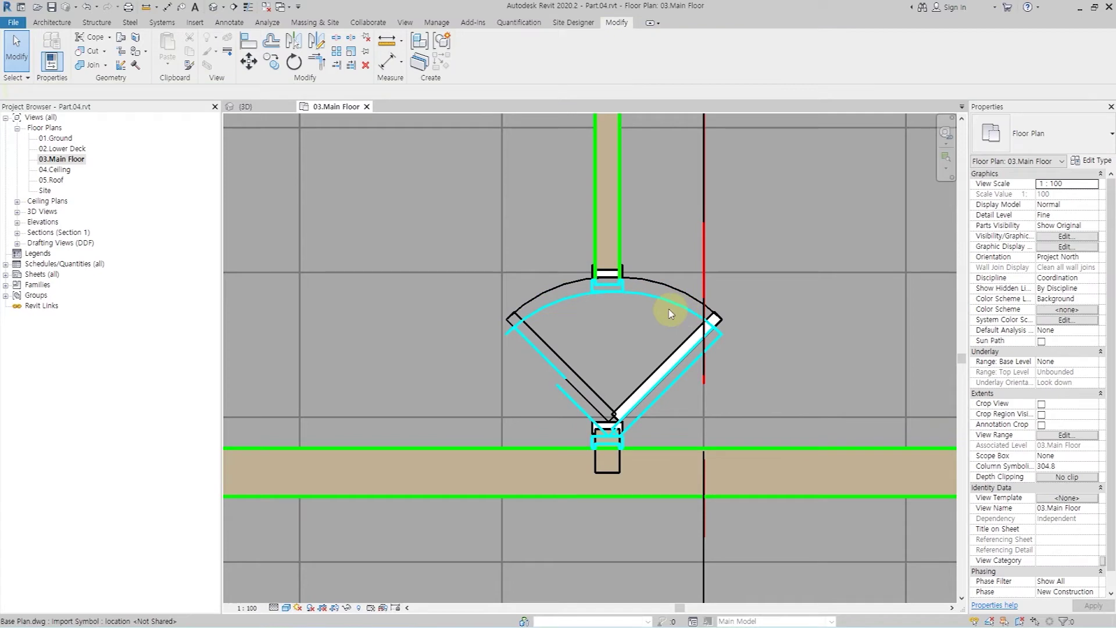
pyautogui.click(660, 288)
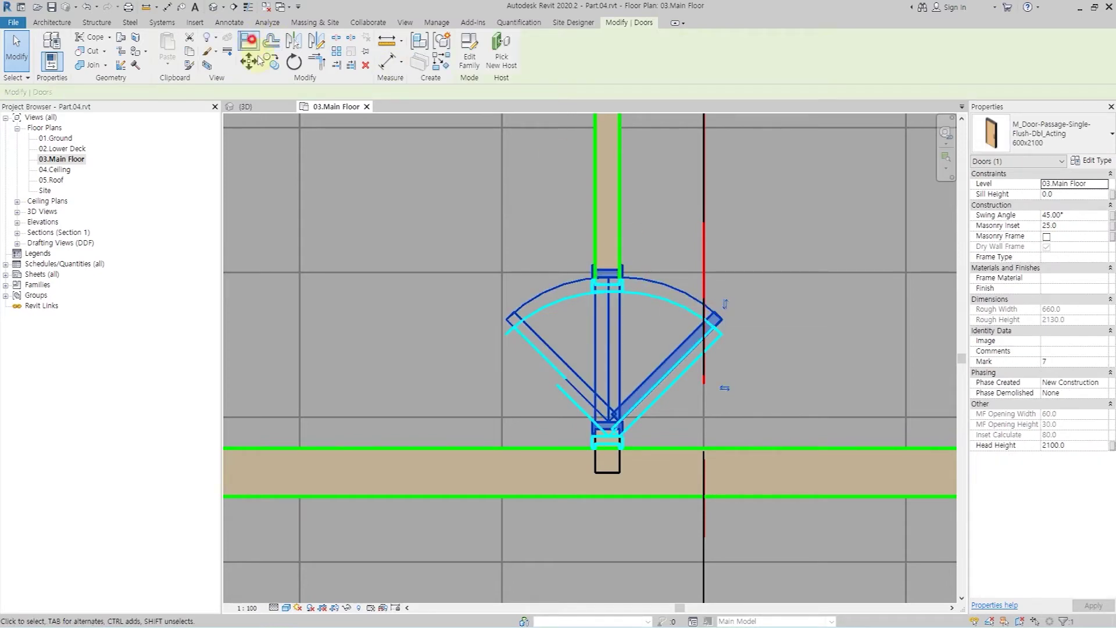
# Align the right-hand door to the wall face
pyautogui.click(253, 44)
pyautogui.scroll(5, 612, 423)
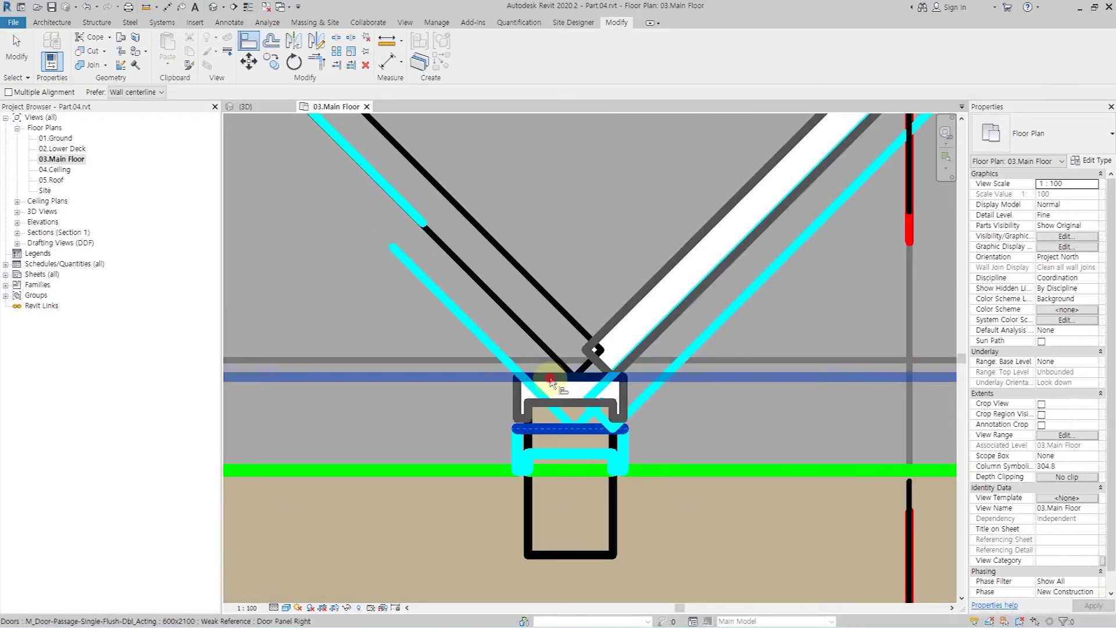
pyautogui.scroll(-4, 550, 382)
pyautogui.scroll(-3, 298, 399)
pyautogui.press('Escape')
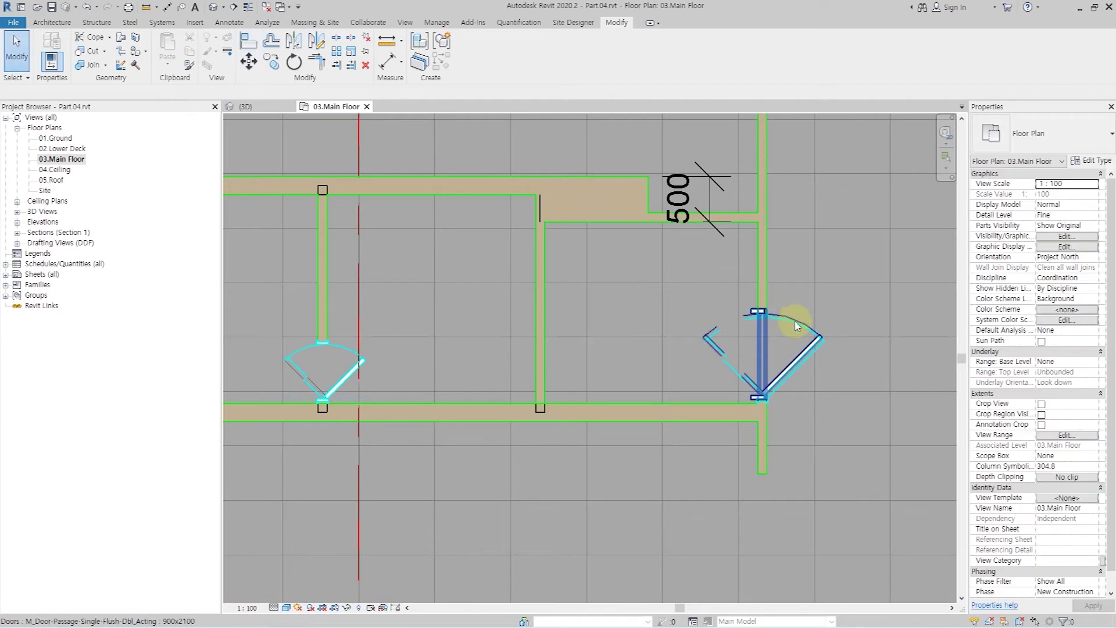
# Turn off the masonry frame on the door in the right wall
pyautogui.click(797, 325)
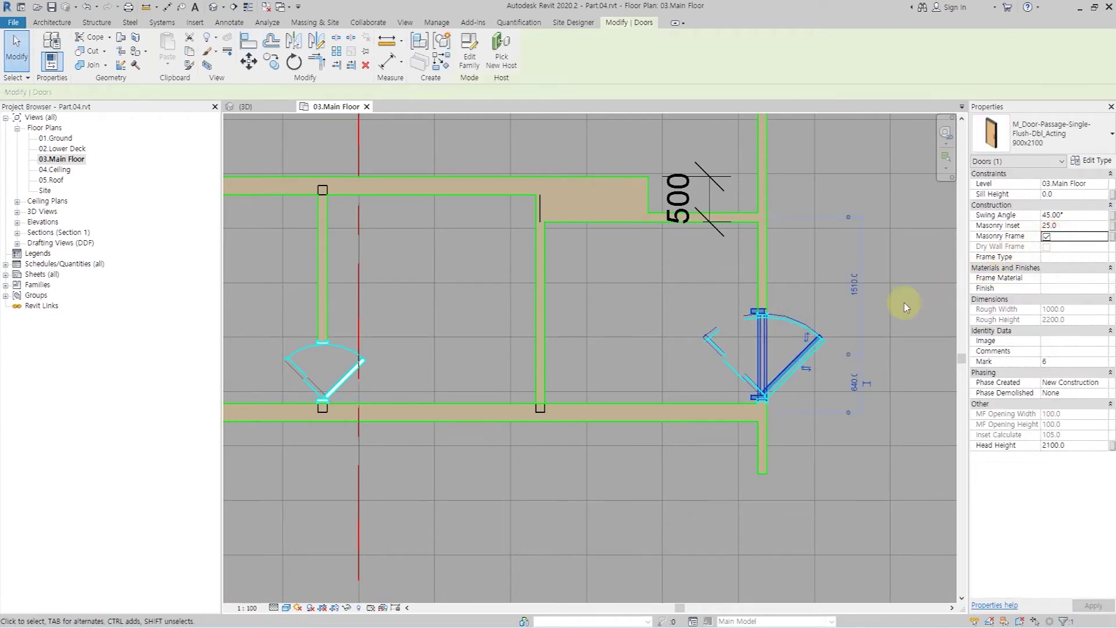
pyautogui.scroll(3, 803, 323)
pyautogui.scroll(1, 636, 319)
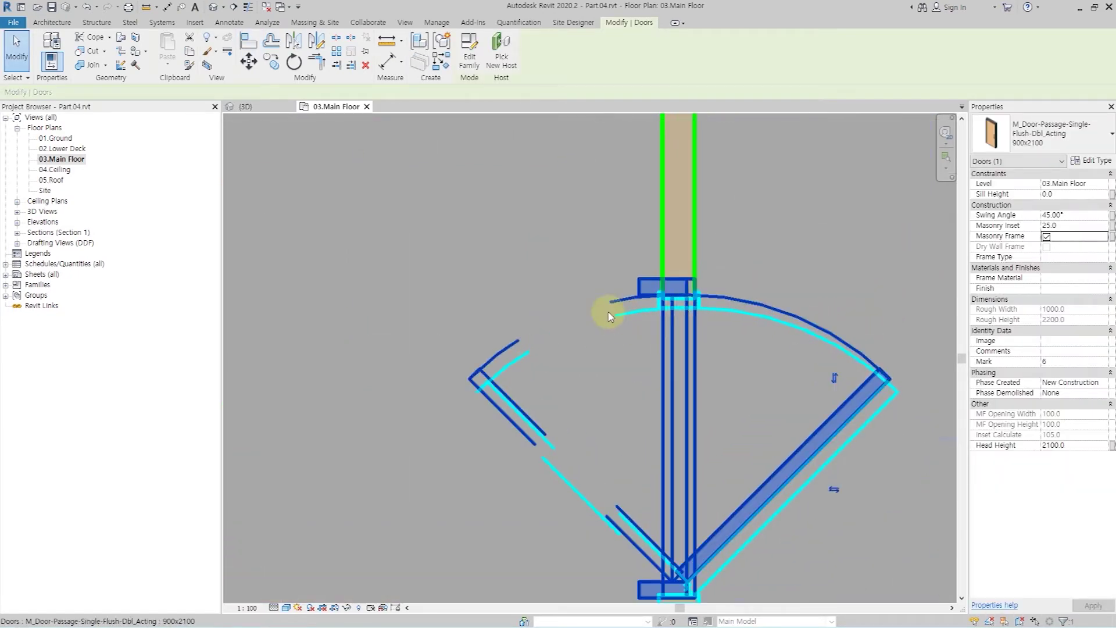
pyautogui.click(797, 261)
pyautogui.moveTo(747, 406); pyautogui.dragTo(727, 337, button='middle')
# Align the right-wall door to the adjoining wall face
pyautogui.click(721, 235)
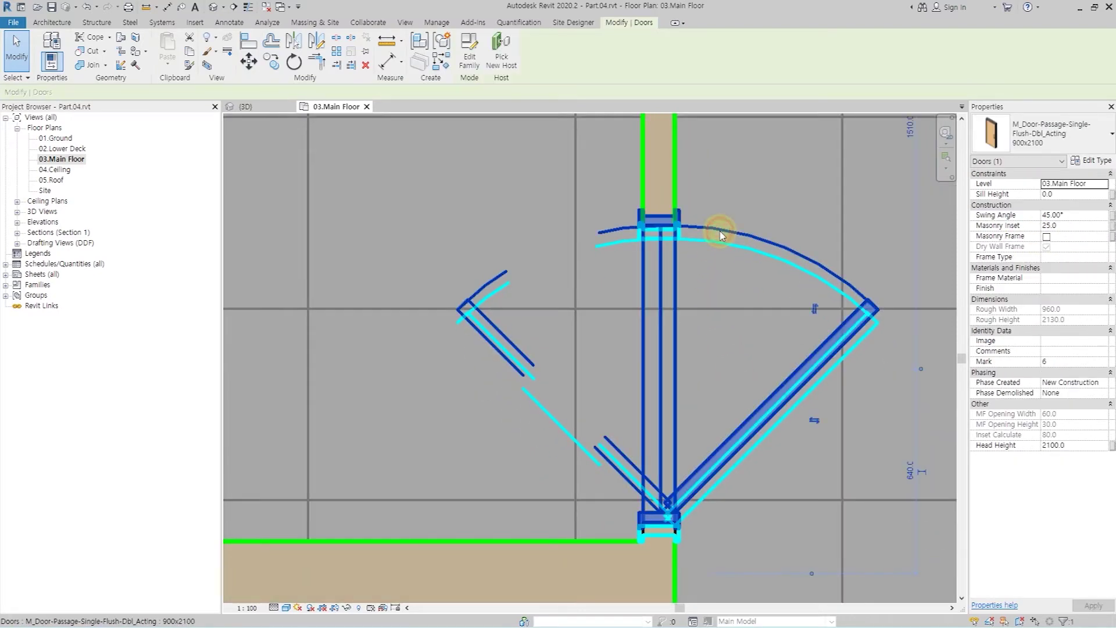
pyautogui.click(249, 41)
pyautogui.scroll(2, 659, 542)
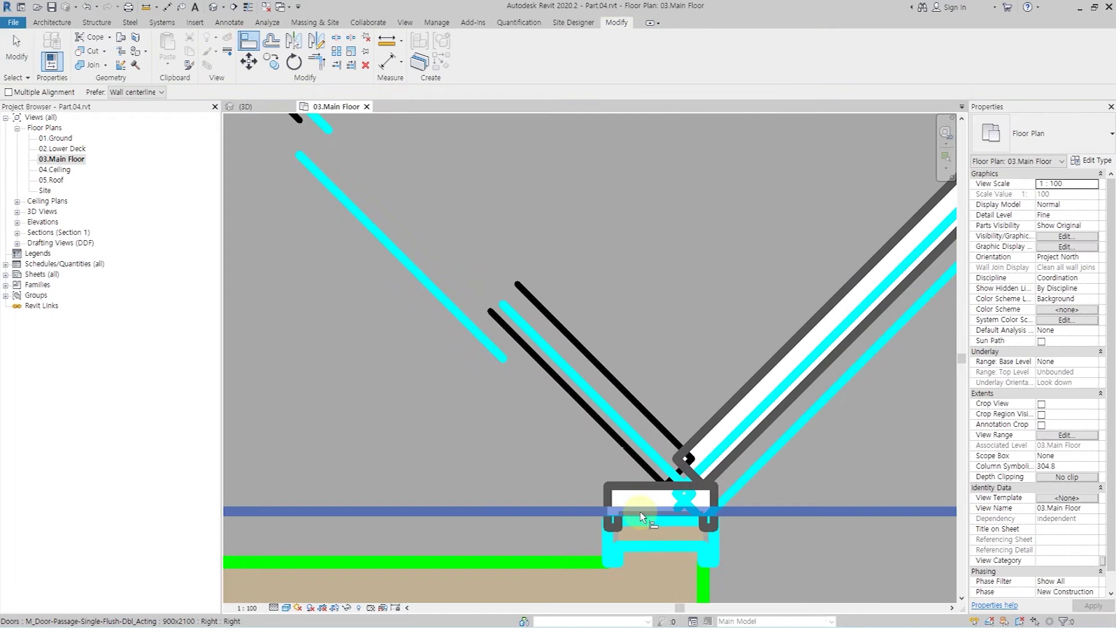
pyautogui.click(640, 512)
pyautogui.scroll(-3, 774, 416)
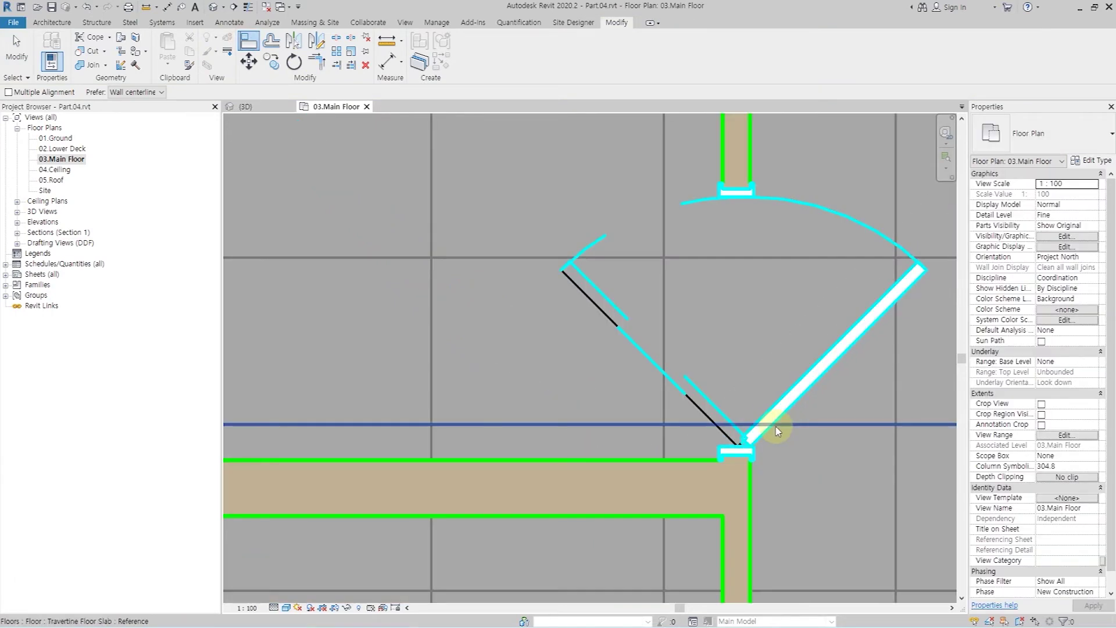
pyautogui.scroll(-3, 773, 422)
pyautogui.press('Escape')
pyautogui.click(215, 7)
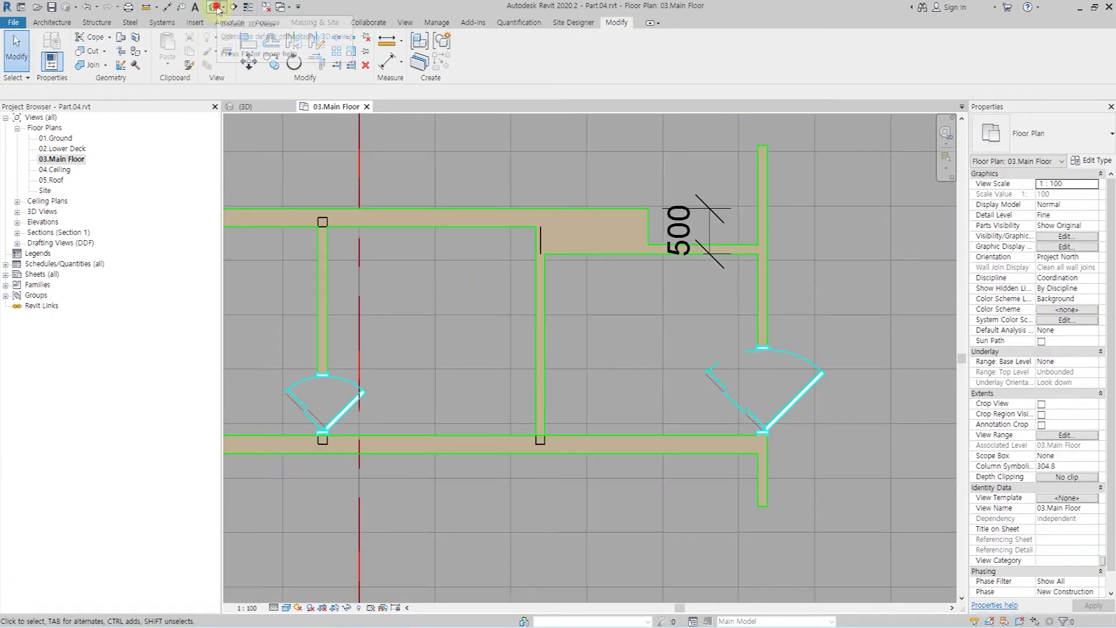
# Extend the section box and orbit to view the deck from below
pyautogui.scroll(-2, 615, 387)
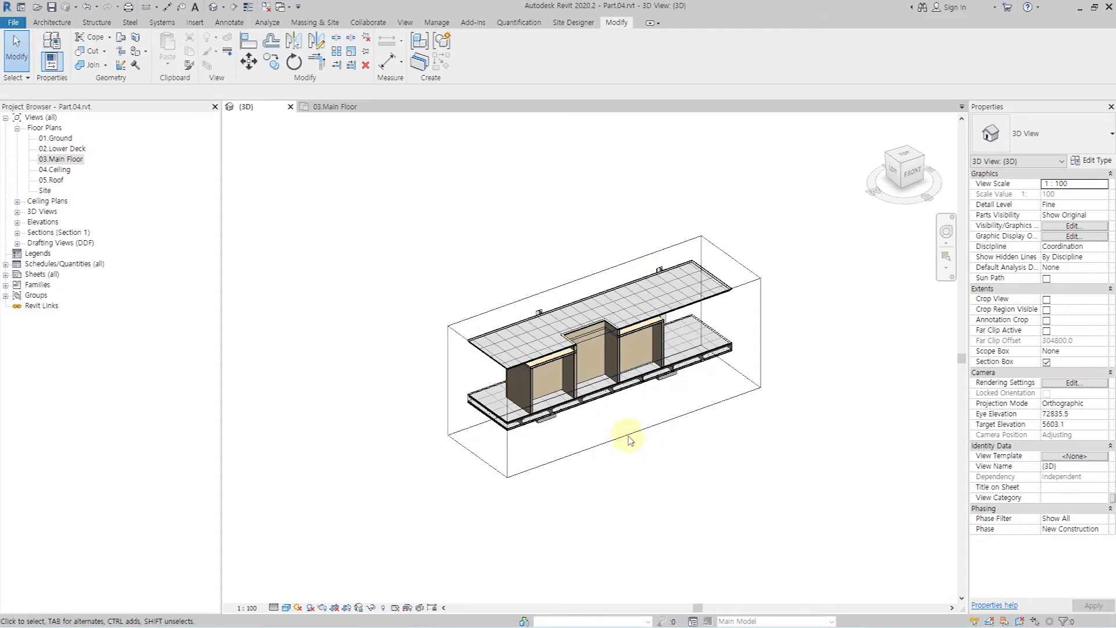
pyautogui.click(631, 433)
pyautogui.moveTo(633, 382); pyautogui.dragTo(645, 395)
pyautogui.scroll(3, 642, 379)
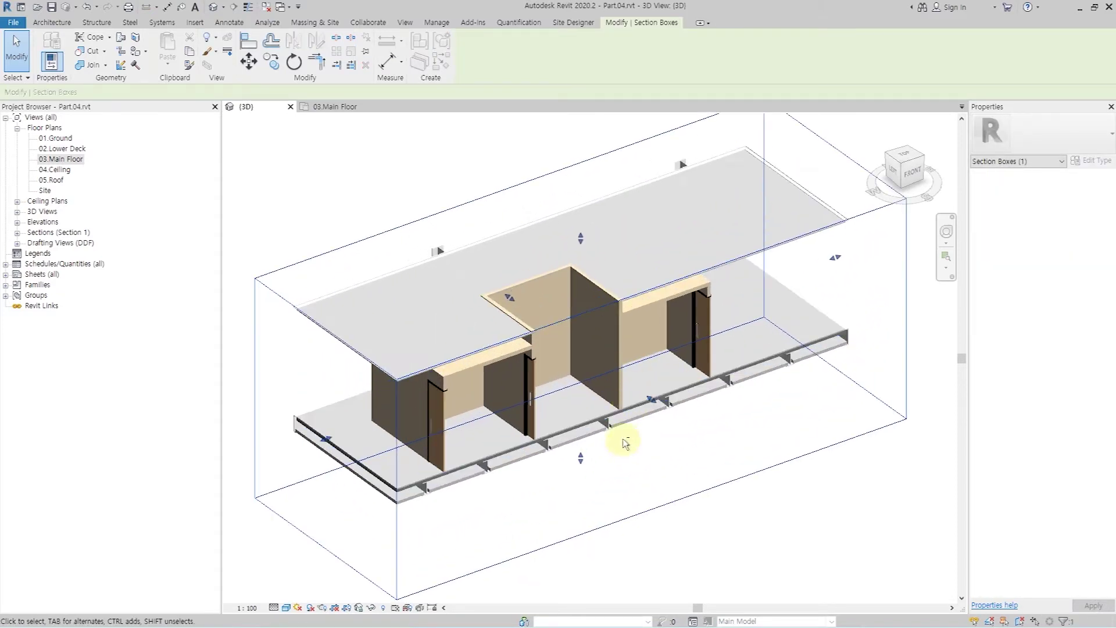
pyautogui.keyDown('shift'); pyautogui.moveTo(622, 443); pyautogui.dragTo(496, 407, button='middle'); pyautogui.keyUp('shift')
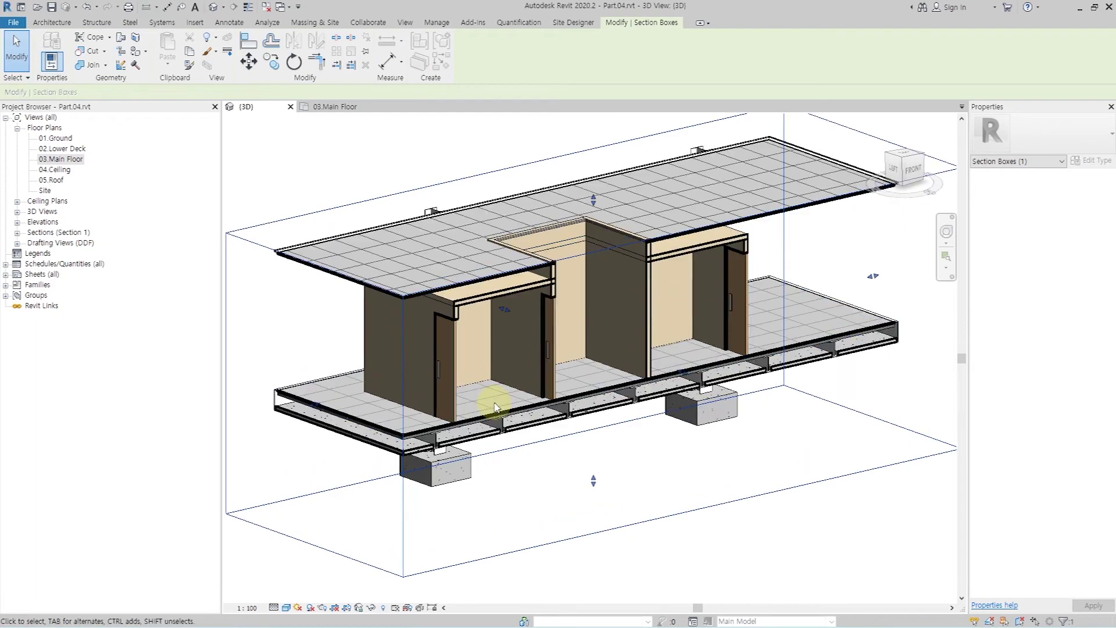
# Set the raised door's sill height to 0, then reopen the 03.Main Floor plan
pyautogui.click(451, 391)
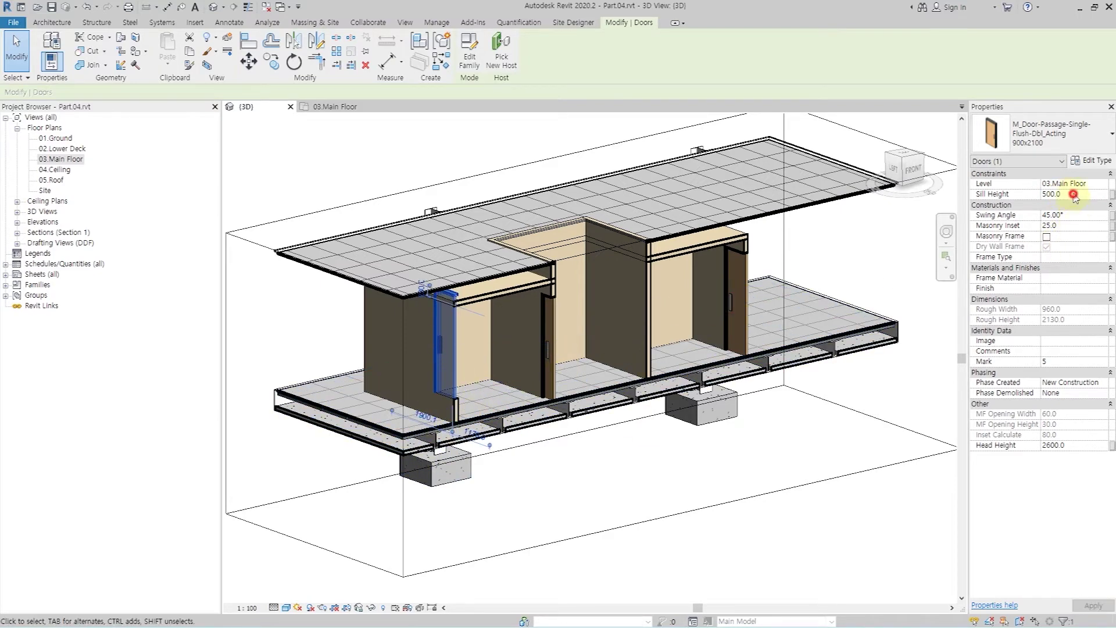
pyautogui.write('0')
pyautogui.press('Return')
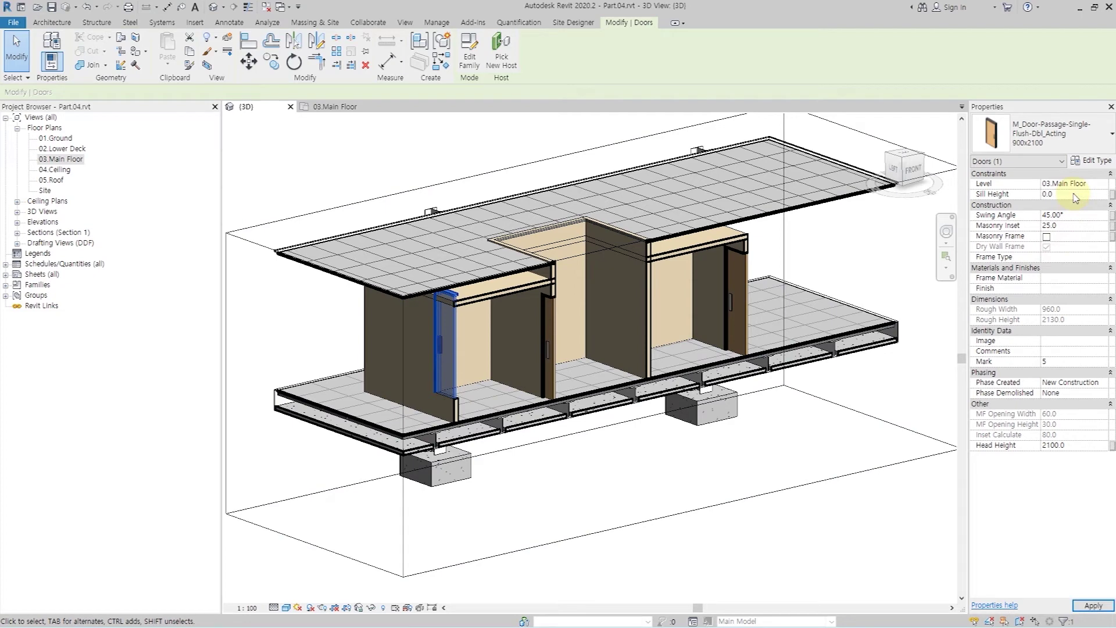
pyautogui.click(605, 499)
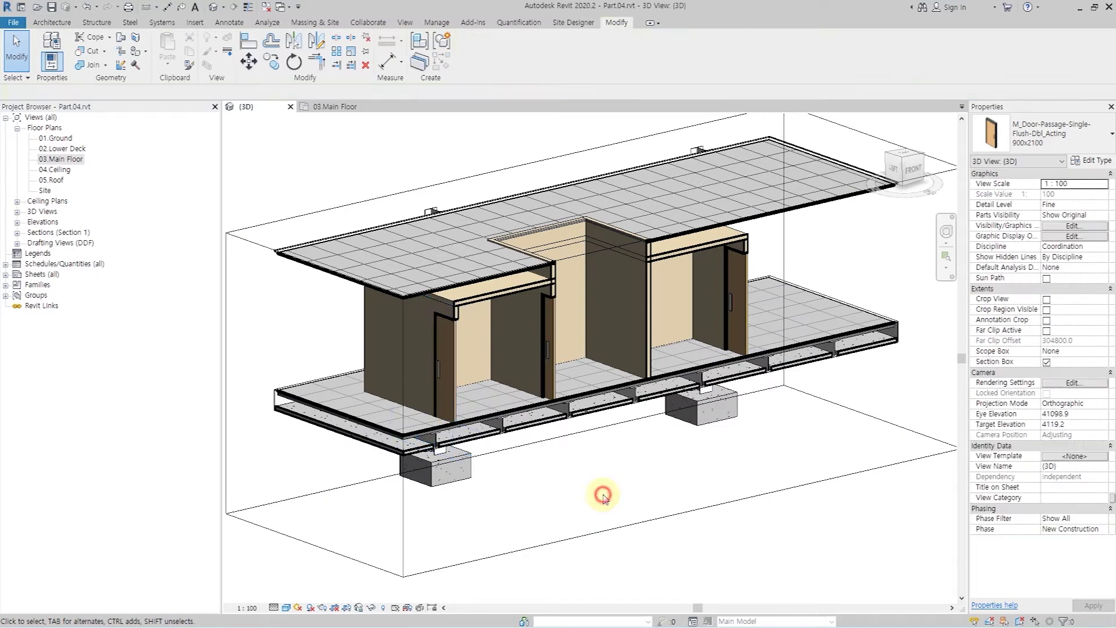
pyautogui.click(1050, 363)
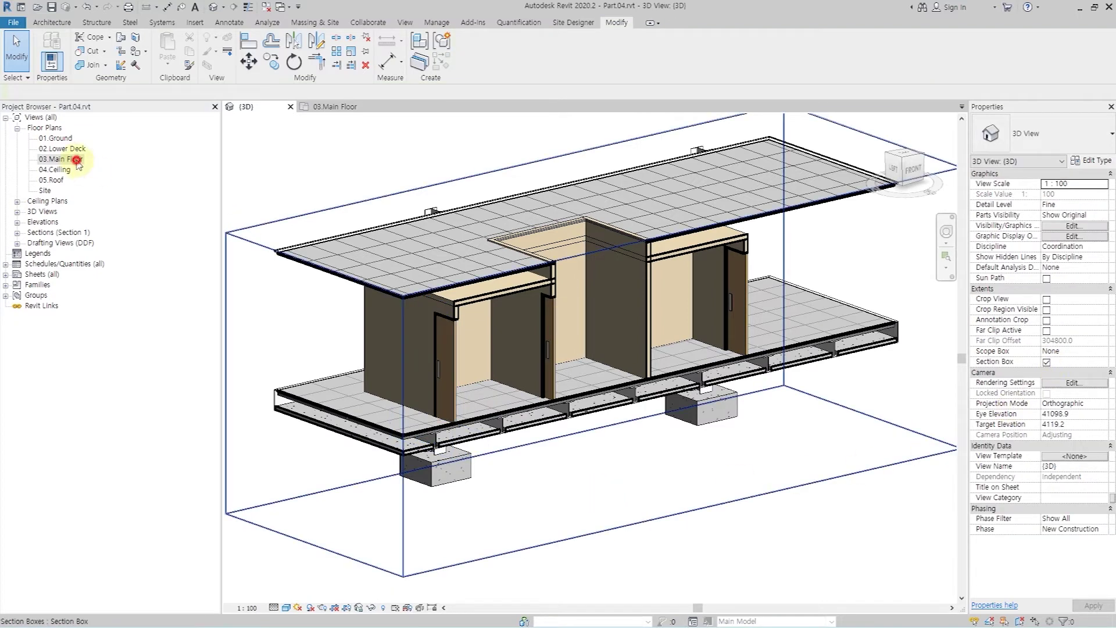
pyautogui.doubleClick(77, 160)
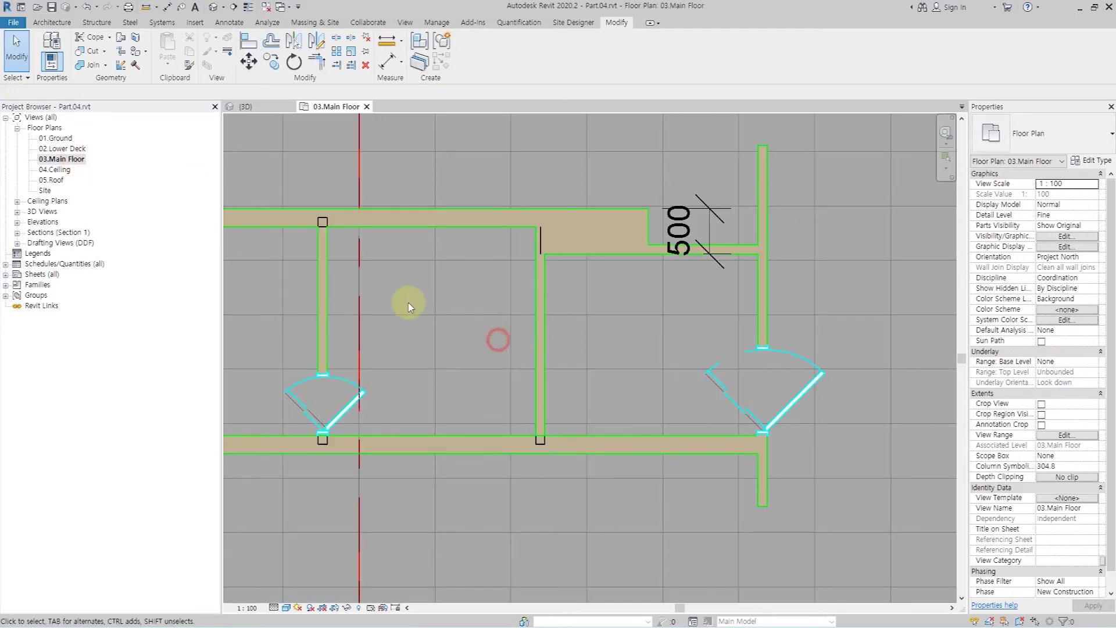
# Join the vertical interior wall with the horizontal walls above and below it
pyautogui.moveTo(364, 250); pyautogui.dragTo(457, 287, button='middle')
pyautogui.scroll(-2, 485, 291)
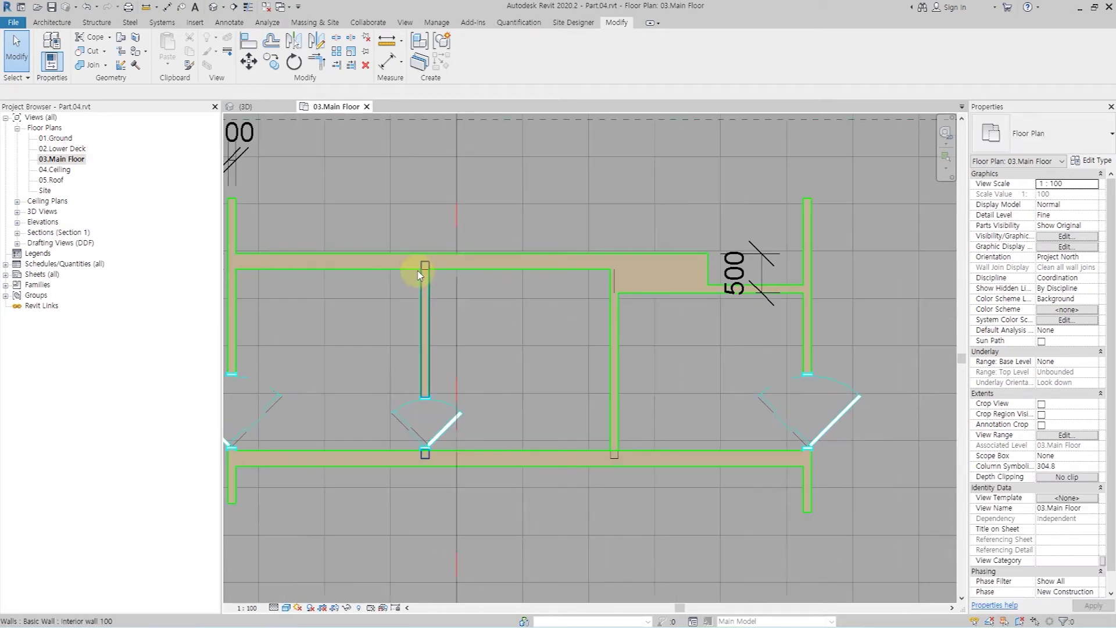
pyautogui.scroll(3, 418, 275)
pyautogui.click(108, 69)
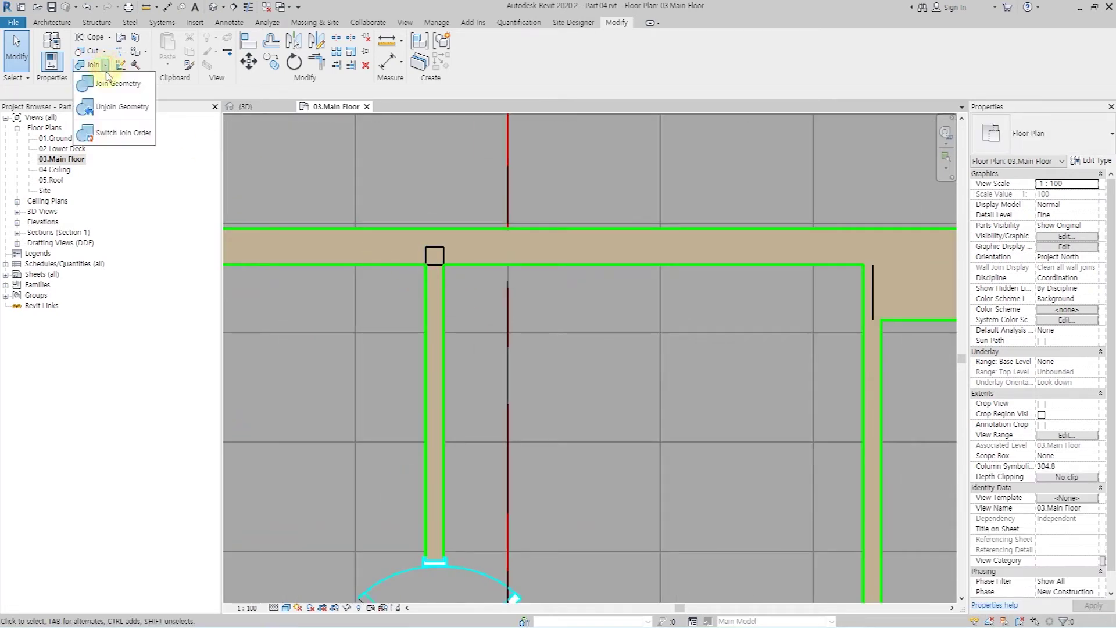
pyautogui.click(439, 302)
pyautogui.click(461, 256)
pyautogui.scroll(-2, 459, 357)
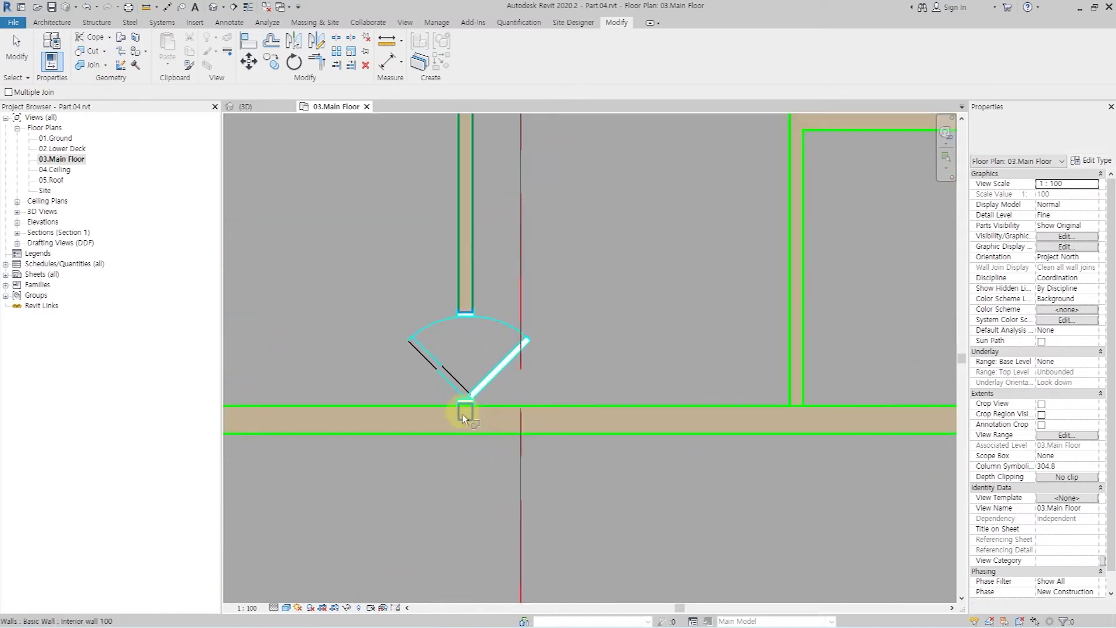
pyautogui.scroll(3, 464, 417)
pyautogui.click(484, 418)
# Join the horizontal wall with the vertical wall at the right junction
pyautogui.scroll(-2, 456, 424)
pyautogui.scroll(1, 768, 419)
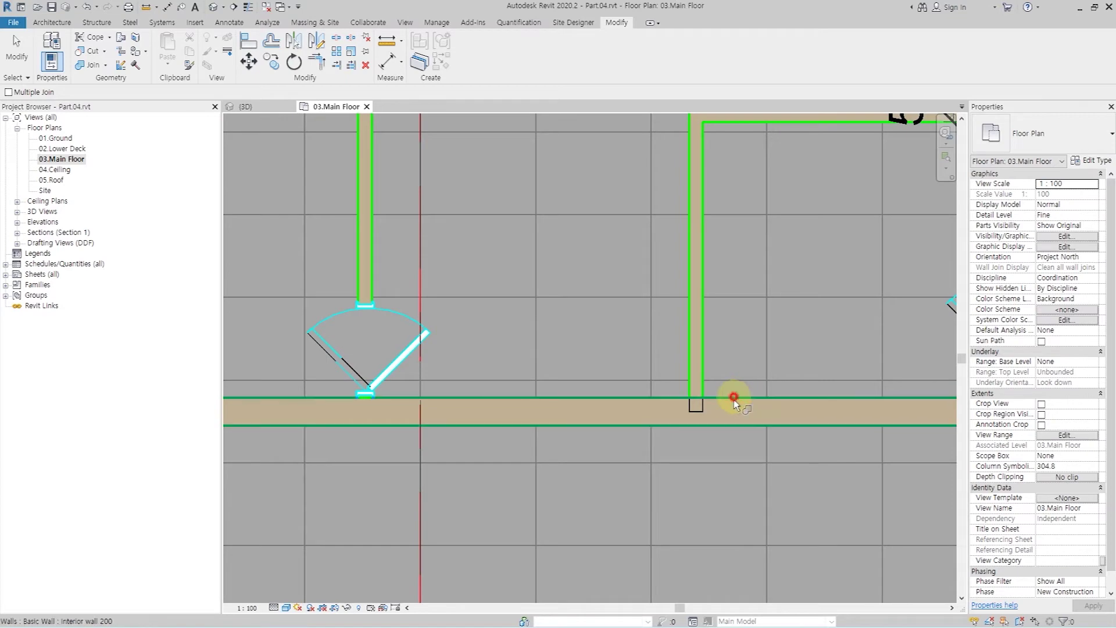
pyautogui.click(734, 399)
pyautogui.click(703, 407)
pyautogui.scroll(-2, 703, 409)
pyautogui.scroll(-1, 686, 390)
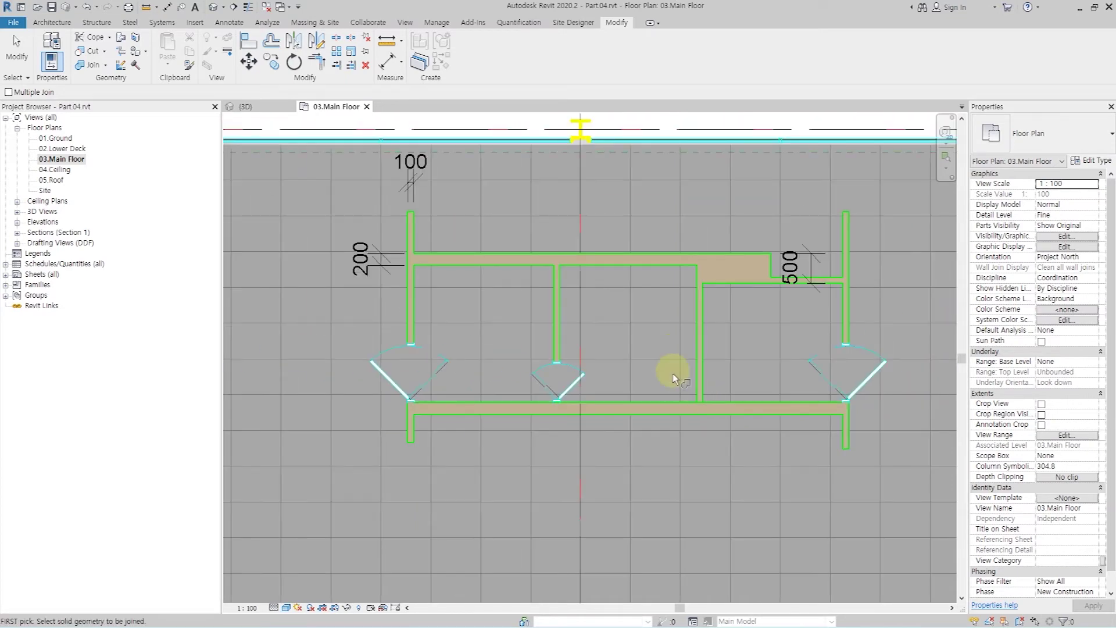
# Set the Main Floor view scale to 1:10 and zoom in on the steel column
pyautogui.scroll(-2, 707, 318)
pyautogui.press('Escape')
pyautogui.scroll(5, 297, 226)
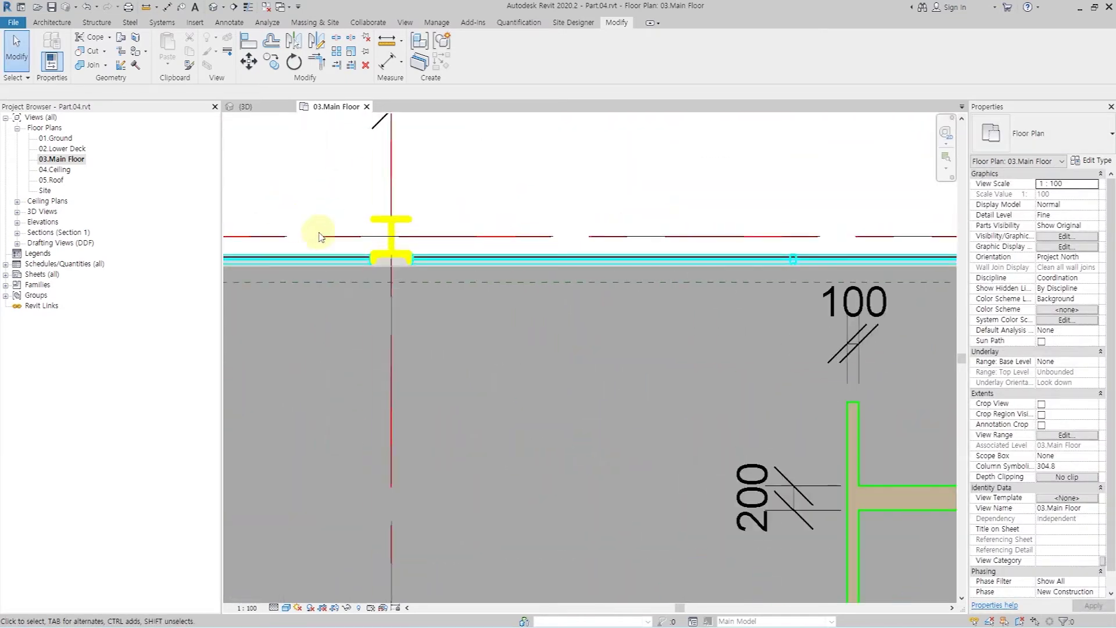
pyautogui.scroll(3, 378, 256)
pyautogui.scroll(2, 401, 262)
pyautogui.scroll(1, 419, 267)
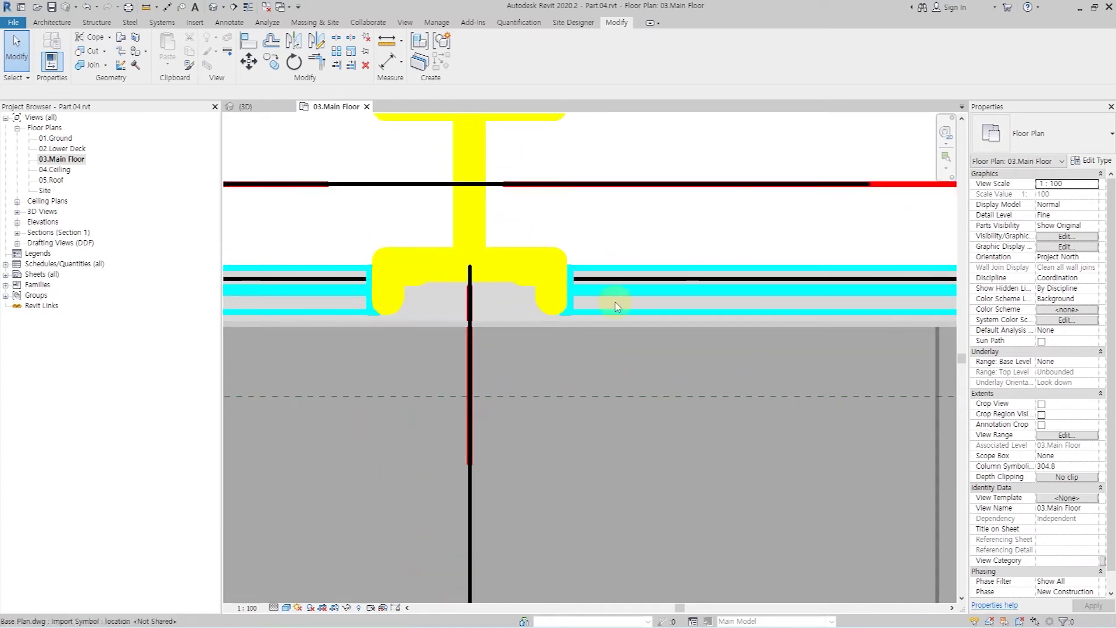
pyautogui.click(247, 608)
pyautogui.click(269, 518)
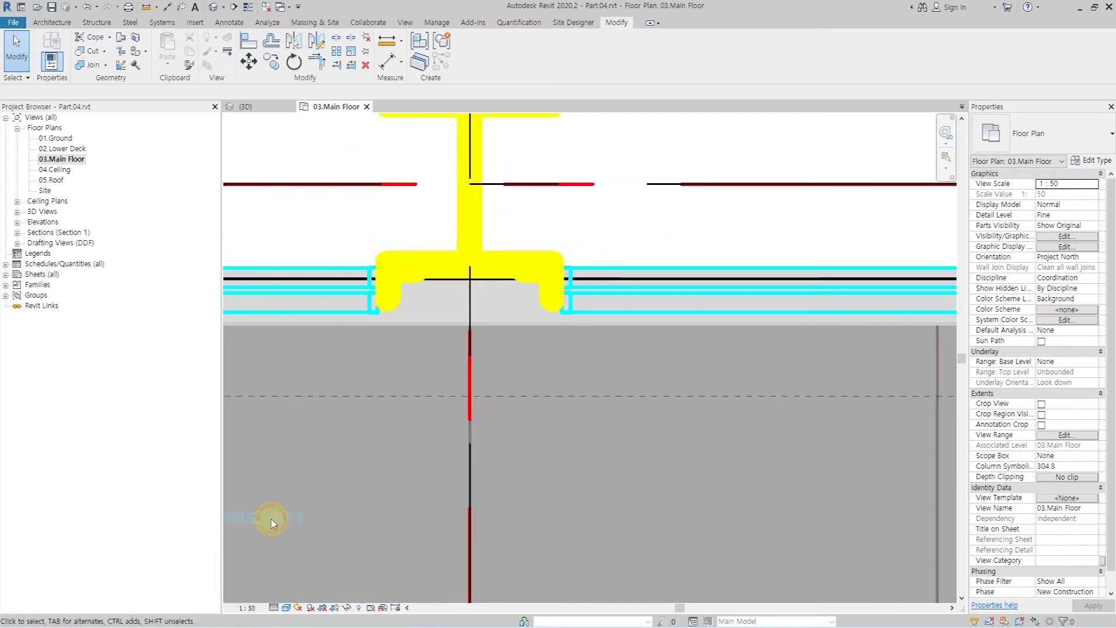
pyautogui.click(249, 608)
pyautogui.click(275, 476)
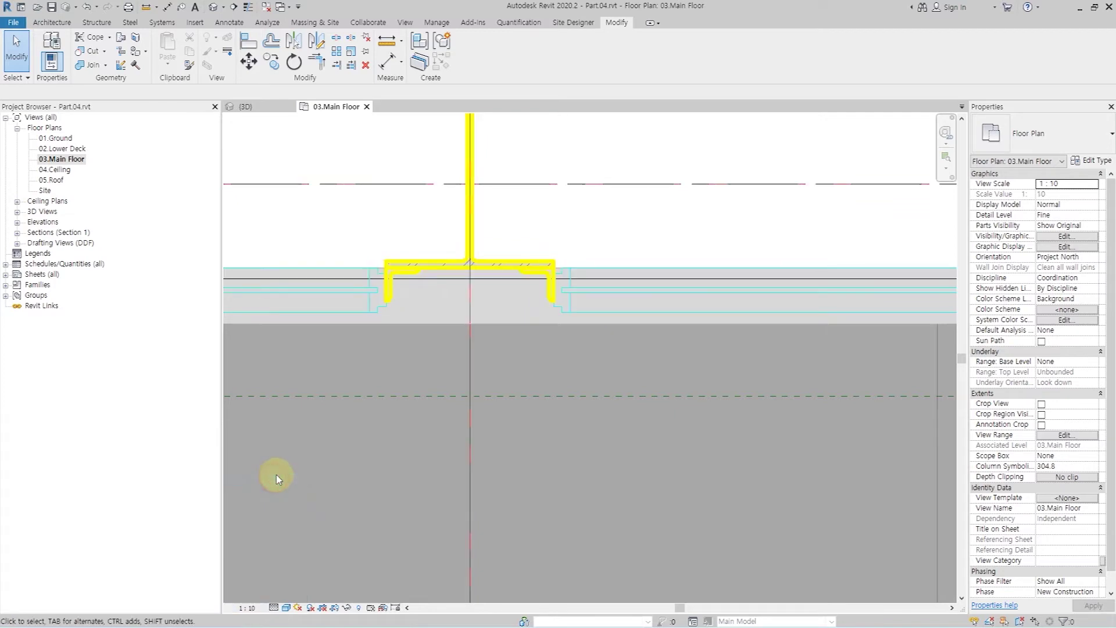
pyautogui.scroll(1, 494, 216)
pyautogui.scroll(1, 465, 369)
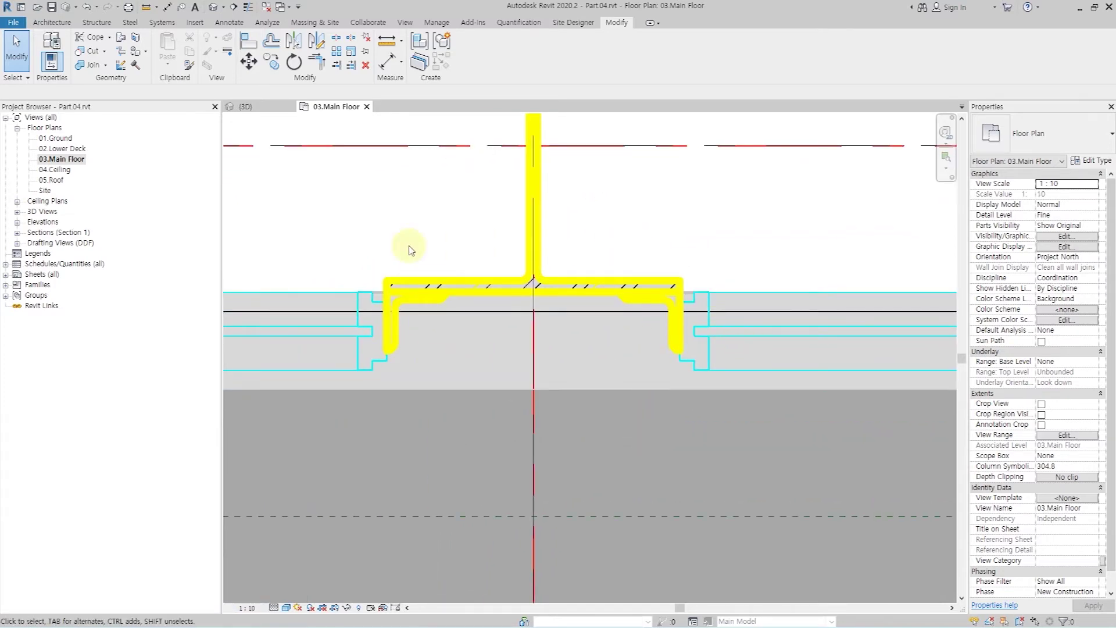
# Place an M_L-Angel-Column L60x60x8 structural column below the H-column's flange
pyautogui.click(96, 23)
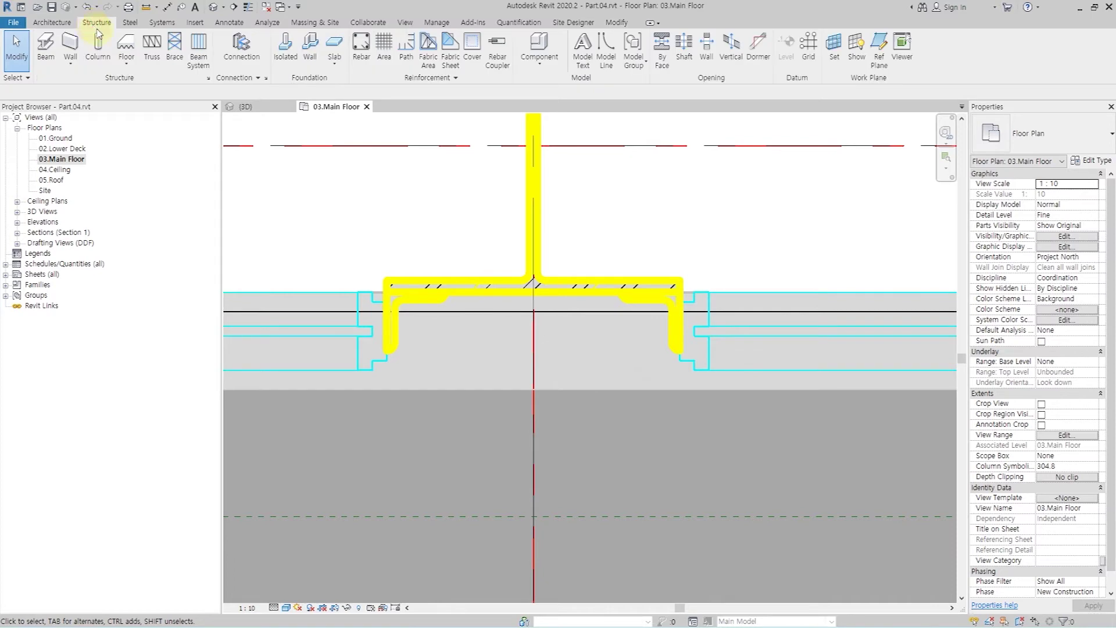
pyautogui.click(85, 55)
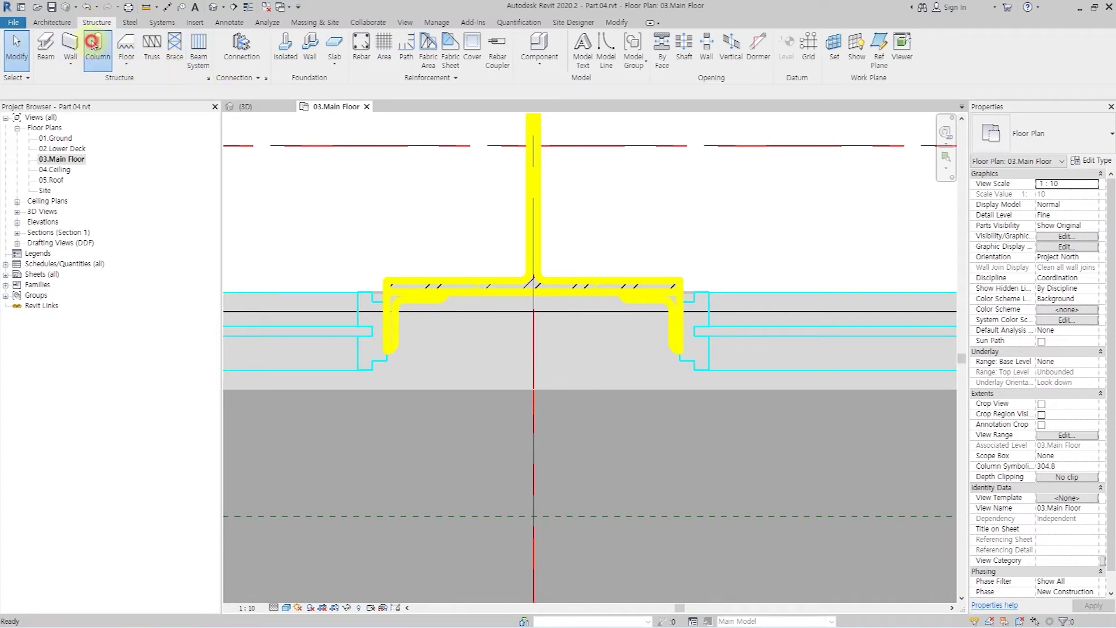
pyautogui.click(1067, 133)
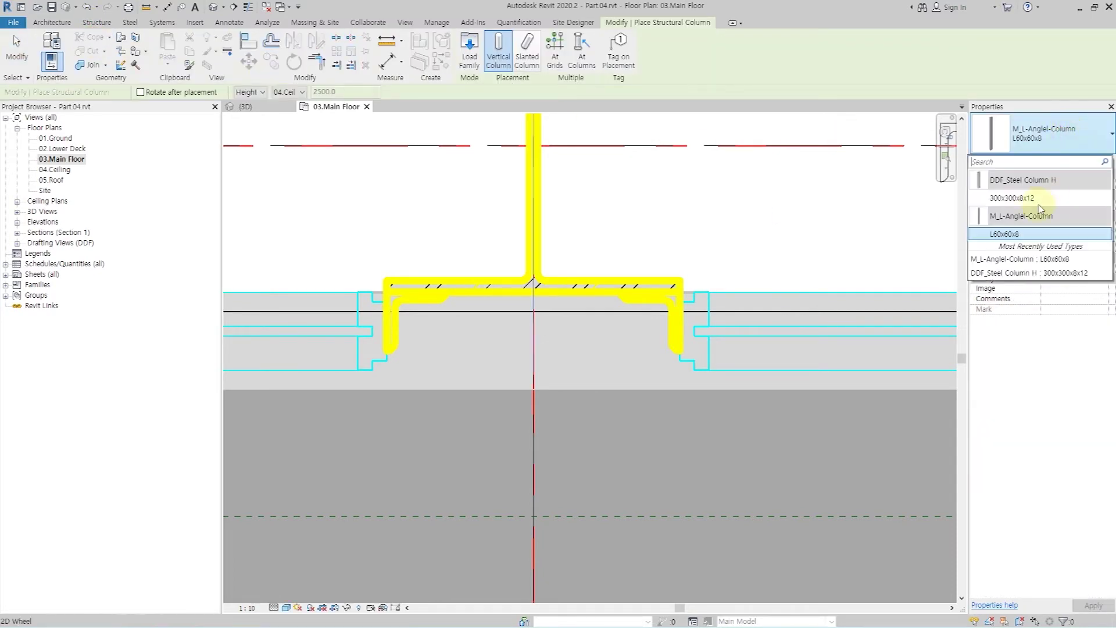
pyautogui.click(999, 235)
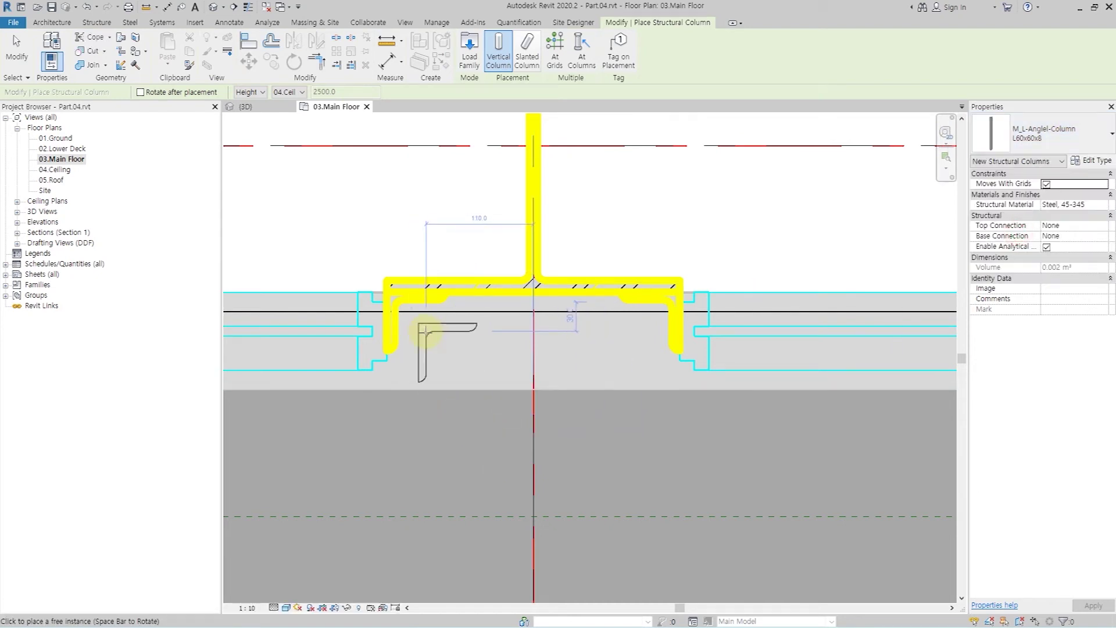
pyautogui.click(420, 335)
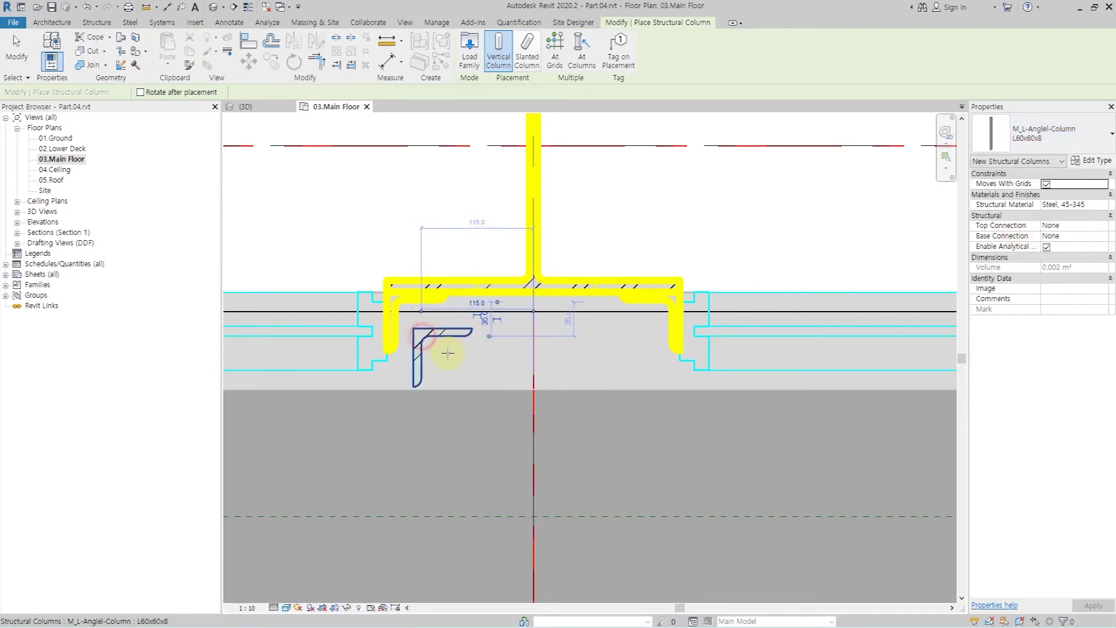
pyautogui.press('Escape')
pyautogui.press('Escape')
pyautogui.click(418, 355)
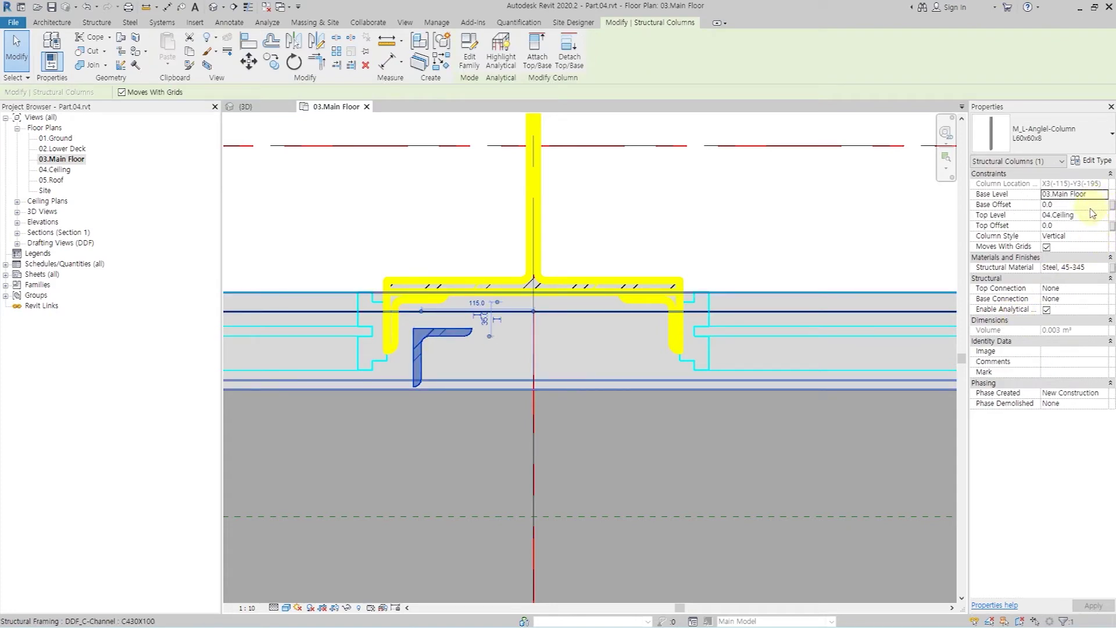
# Align the angle column flush against the flange's side and underside edges
pyautogui.click(252, 40)
pyautogui.scroll(2, 388, 368)
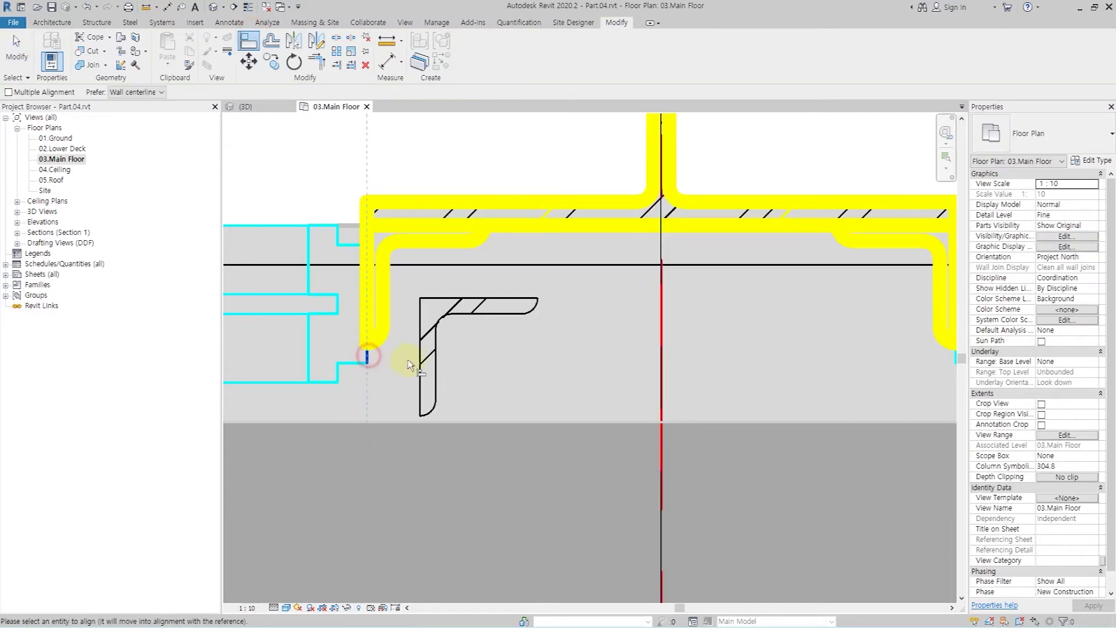
pyautogui.click(421, 369)
pyautogui.click(441, 225)
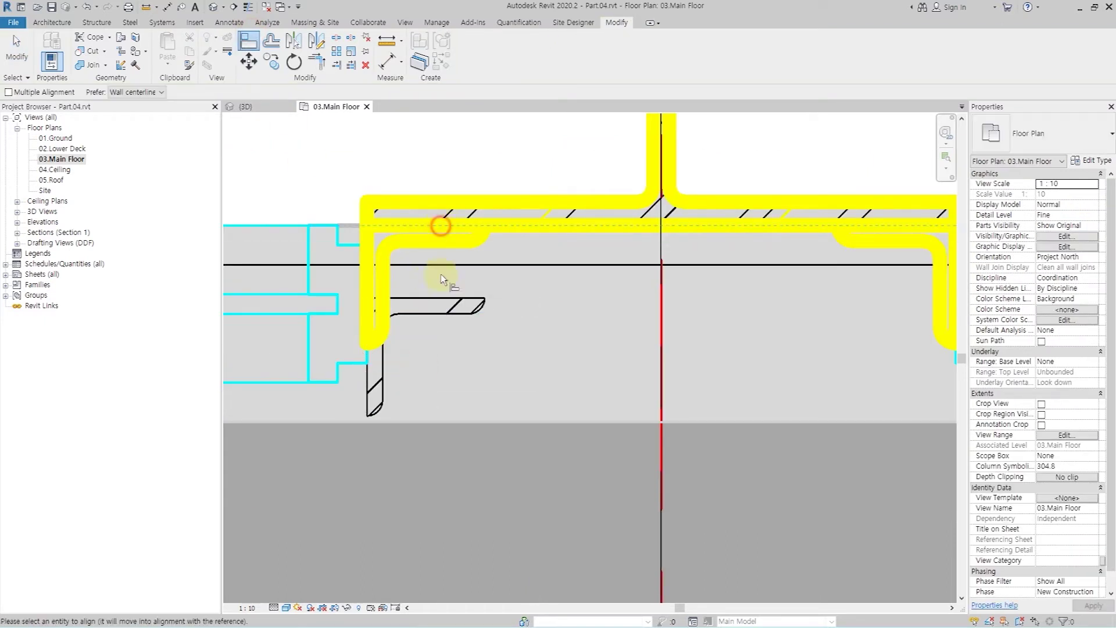
pyautogui.click(436, 301)
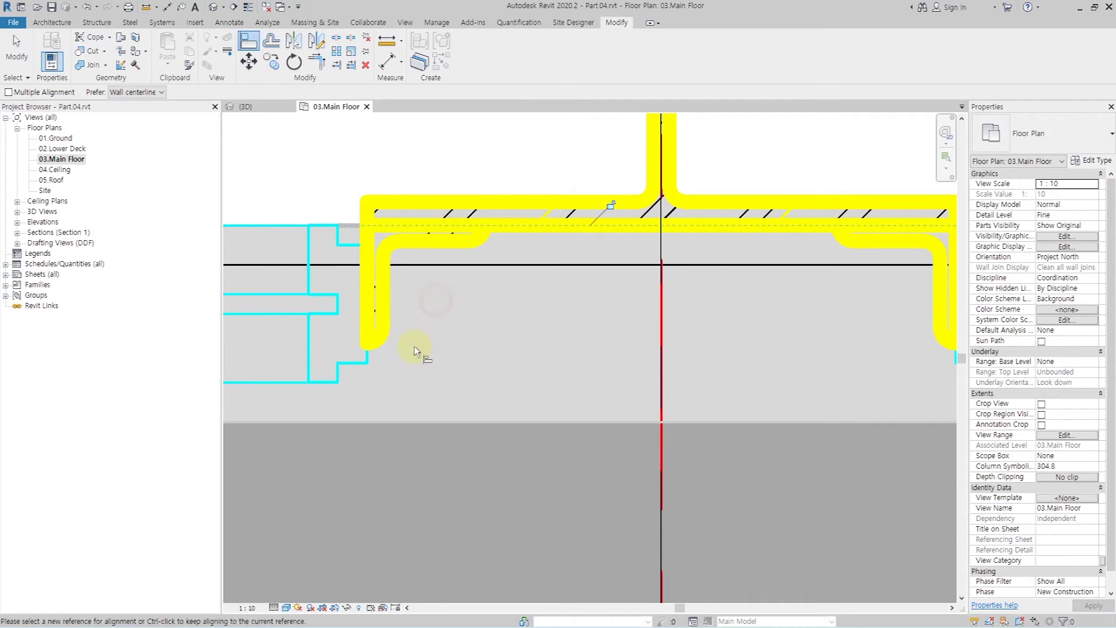
pyautogui.click(249, 8)
pyautogui.click(248, 9)
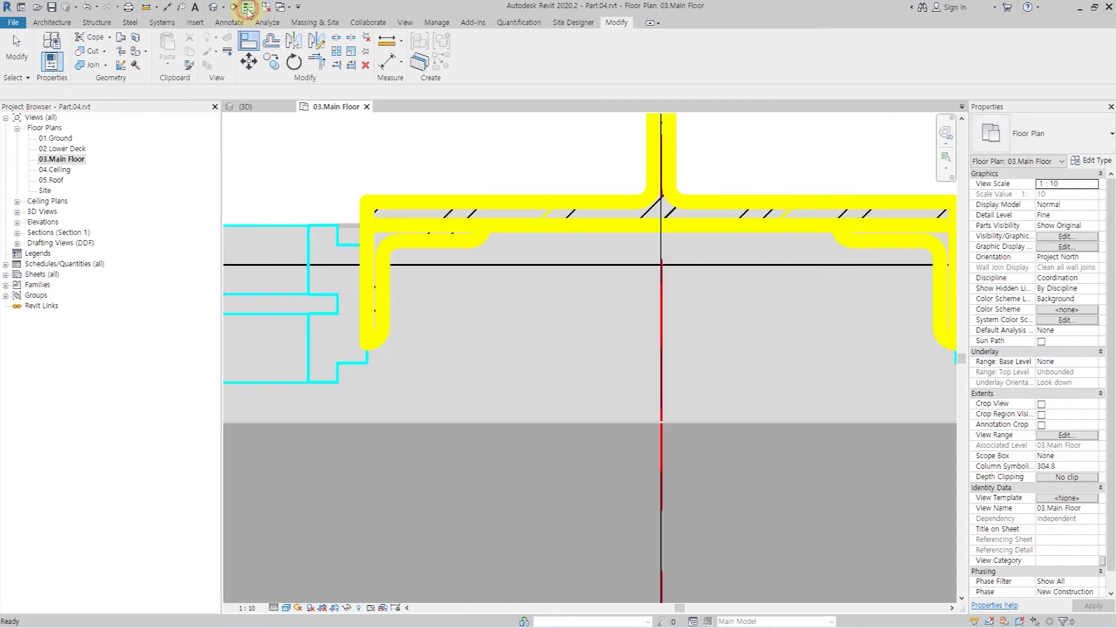
pyautogui.press('Escape')
# Mirror a copy of the angle across the central grid line to the right flange
pyautogui.click(405, 247)
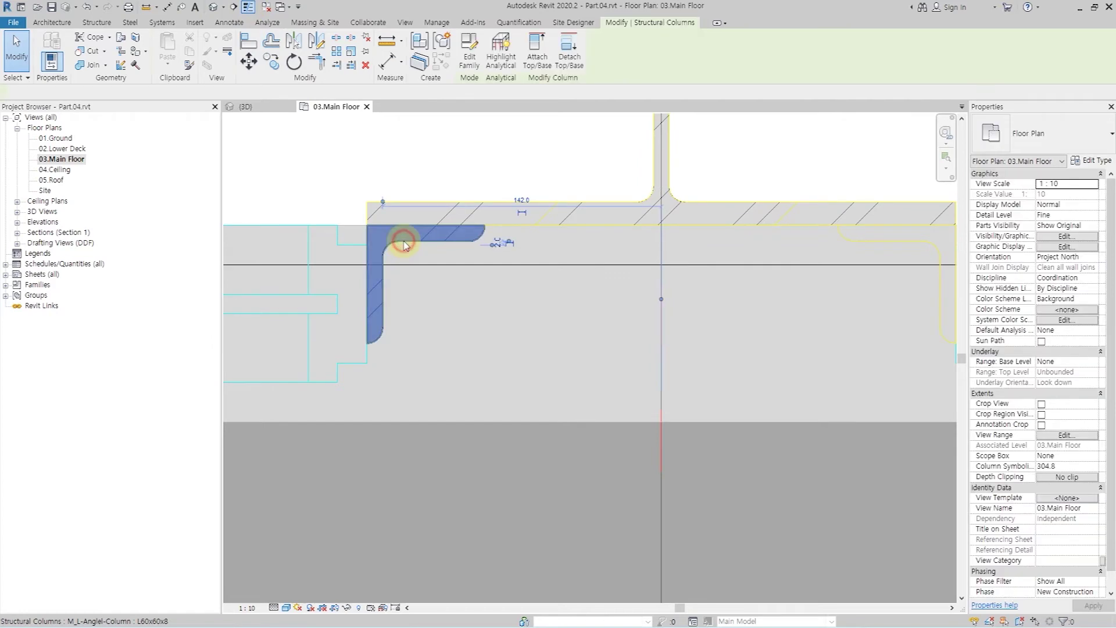
pyautogui.scroll(-2, 399, 316)
pyautogui.scroll(-1, 448, 304)
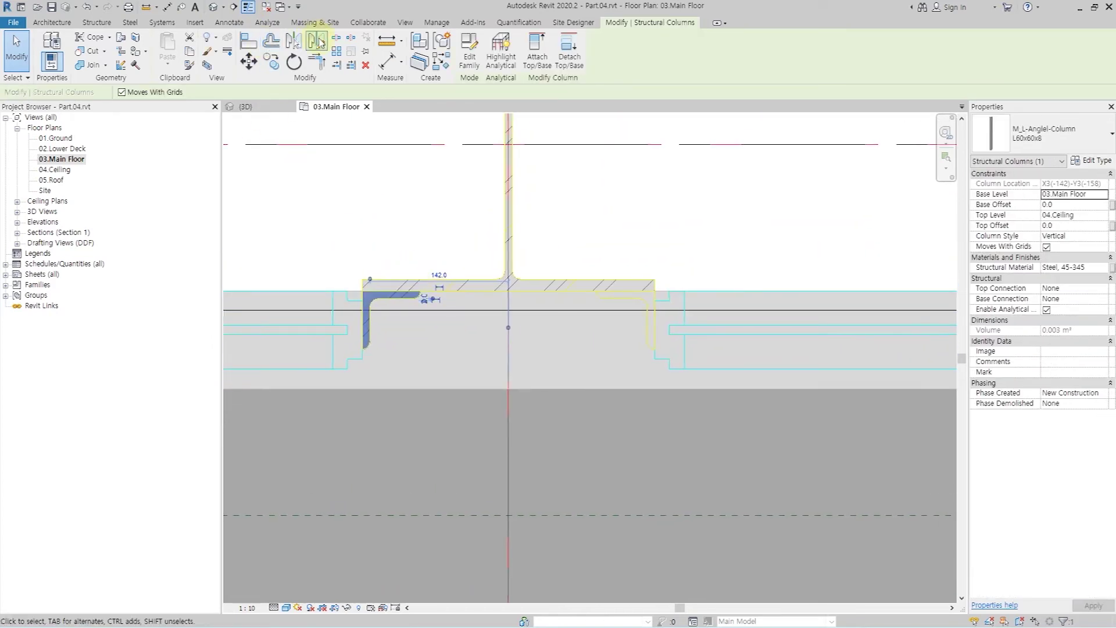
pyautogui.click(297, 43)
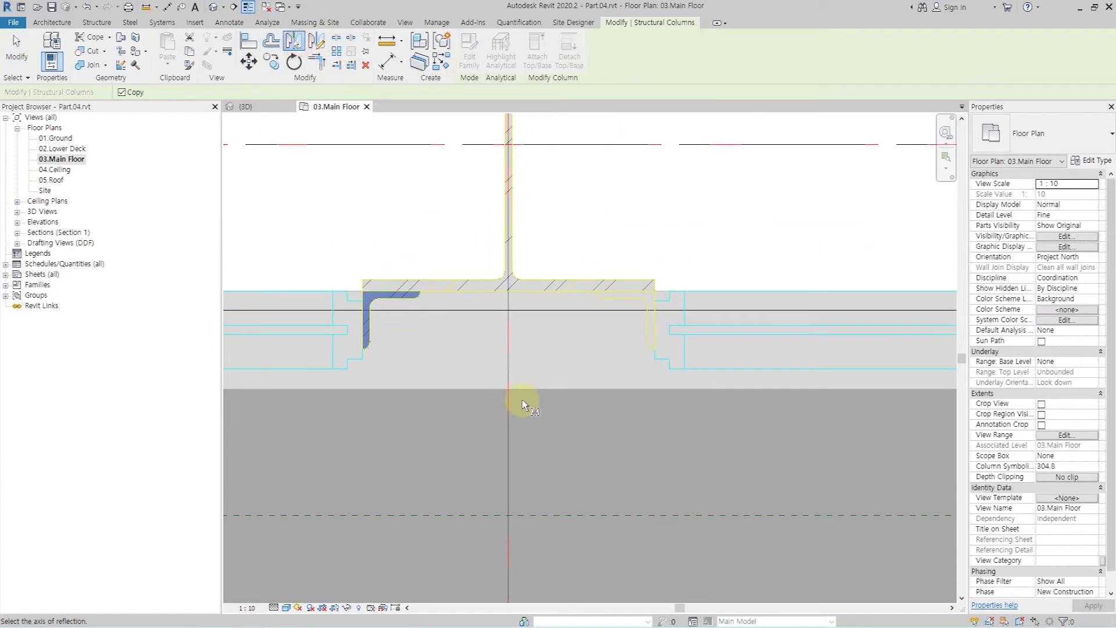
pyautogui.click(507, 365)
pyautogui.click(411, 296)
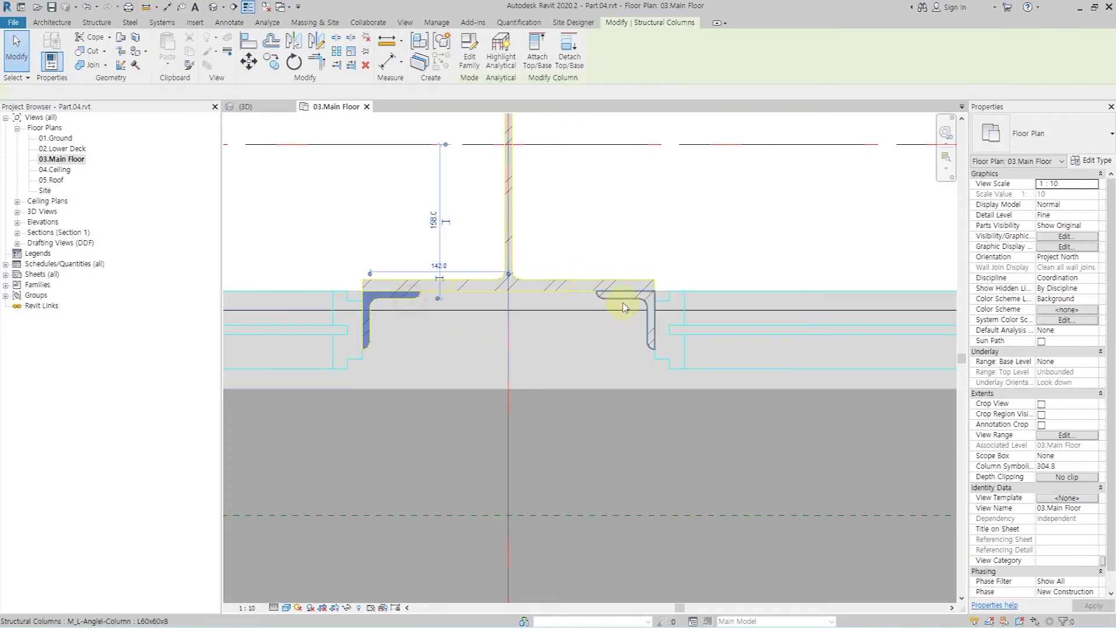
pyautogui.keyDown('ctrl'); pyautogui.click(624, 307); pyautogui.keyUp('ctrl')
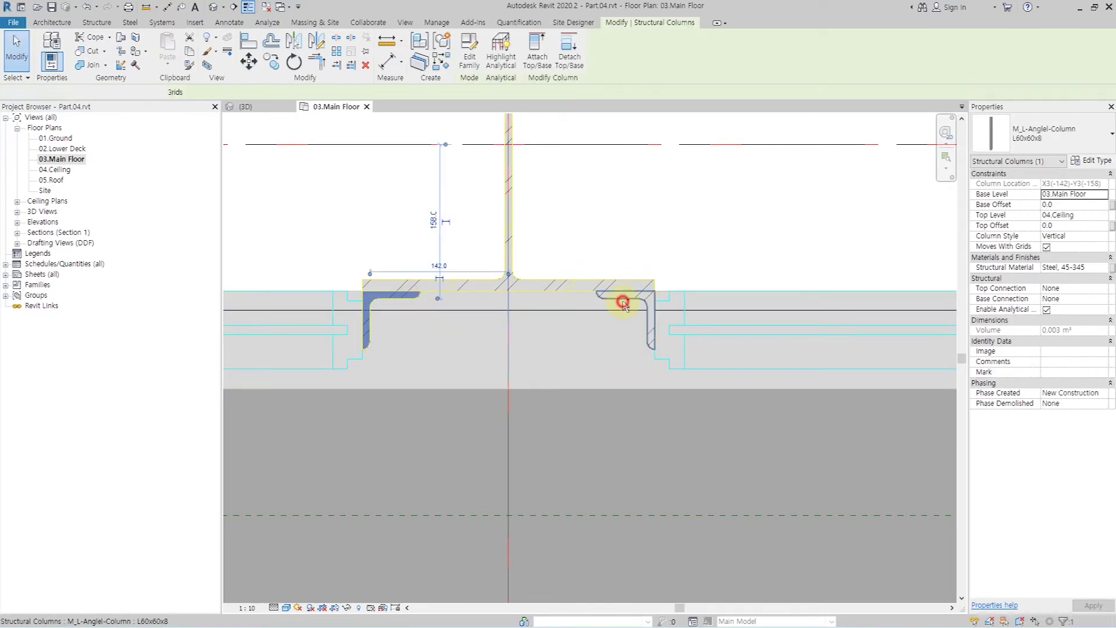
# Group the two paired angle columns into the model group Frame A set
pyautogui.click(447, 40)
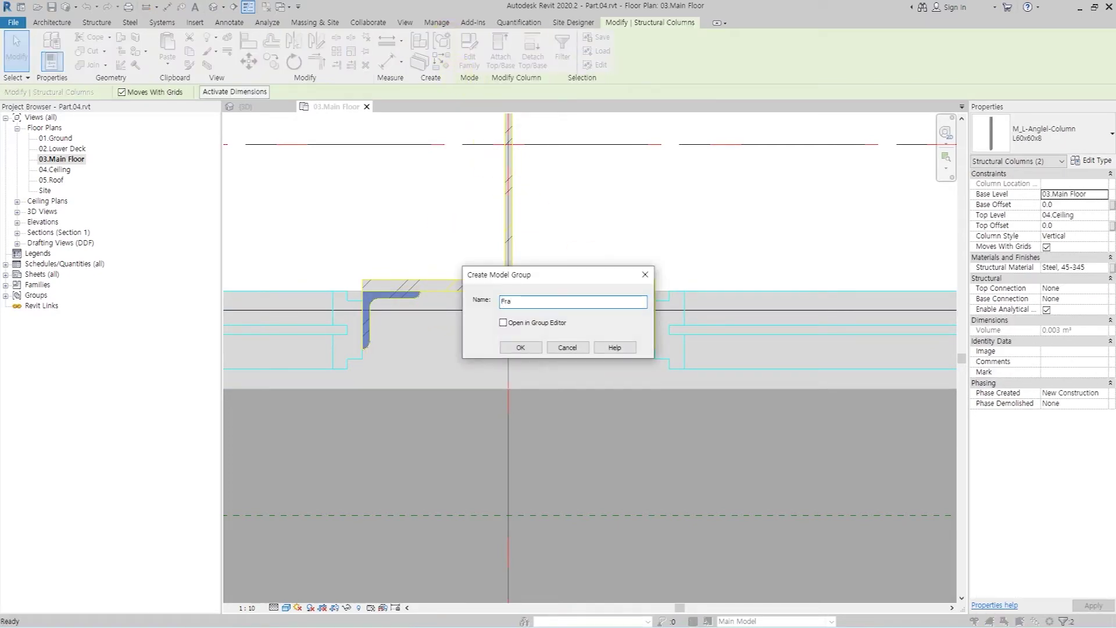
pyautogui.write('Frame A set')
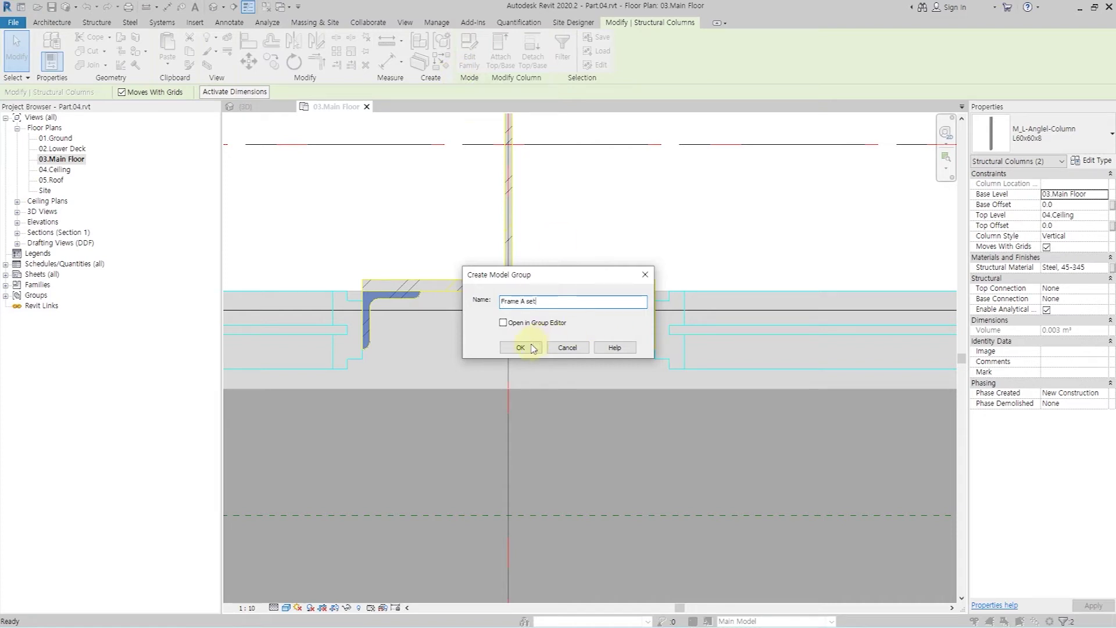
pyautogui.click(532, 347)
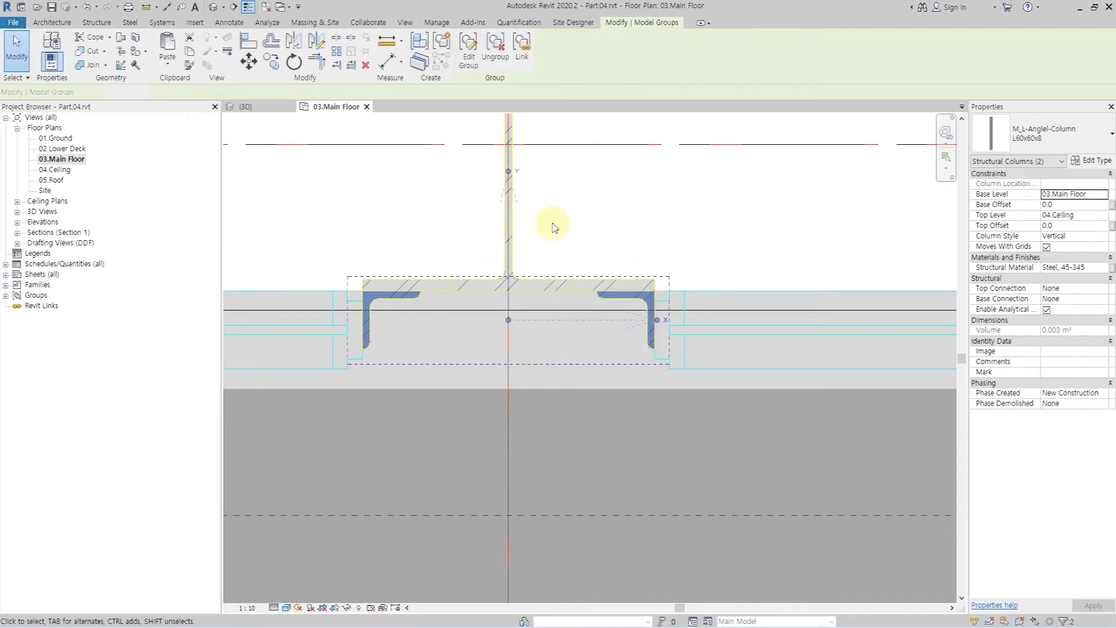
pyautogui.scroll(-2, 542, 233)
pyautogui.scroll(-2, 481, 244)
# Copy the Frame A set group onto another steel column on the grid
pyautogui.click(271, 61)
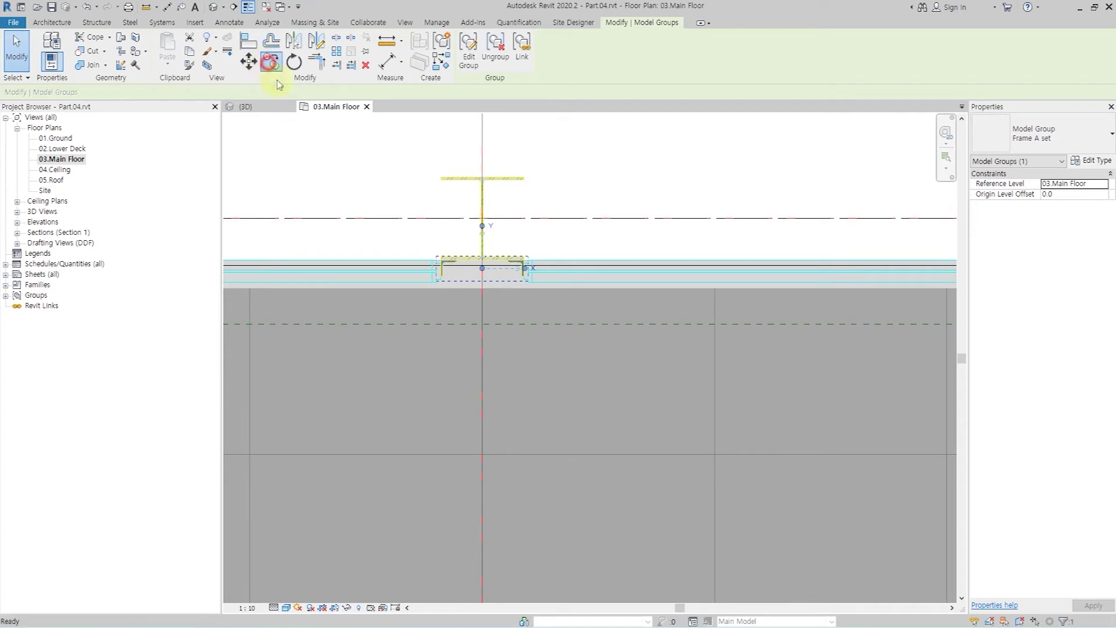
pyautogui.scroll(-1, 448, 317)
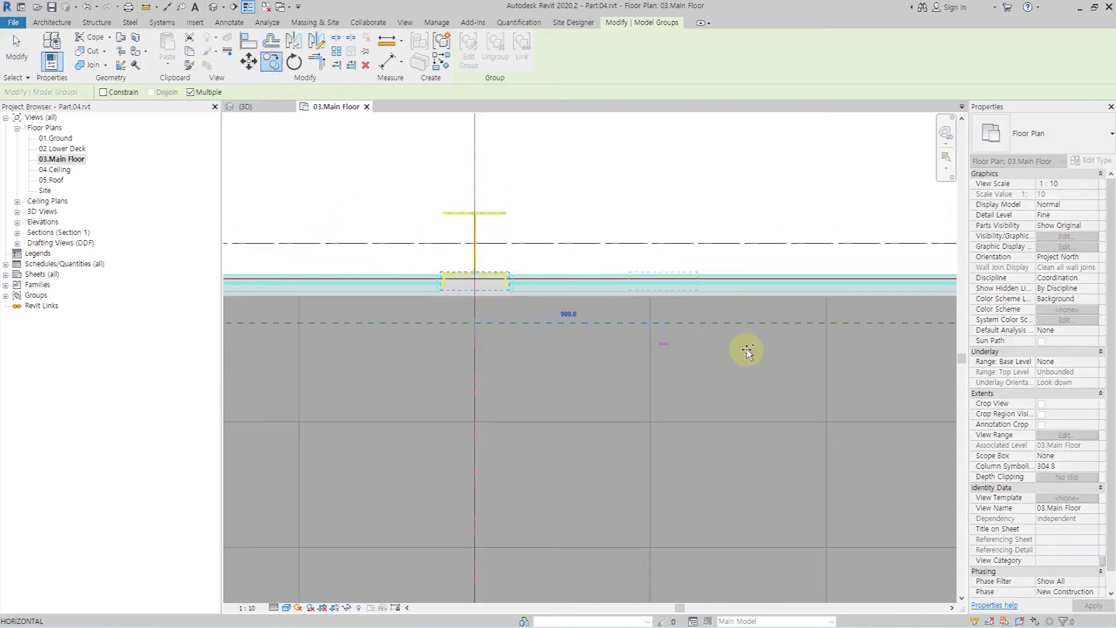
pyautogui.scroll(-3, 384, 330)
pyautogui.scroll(-2, 418, 327)
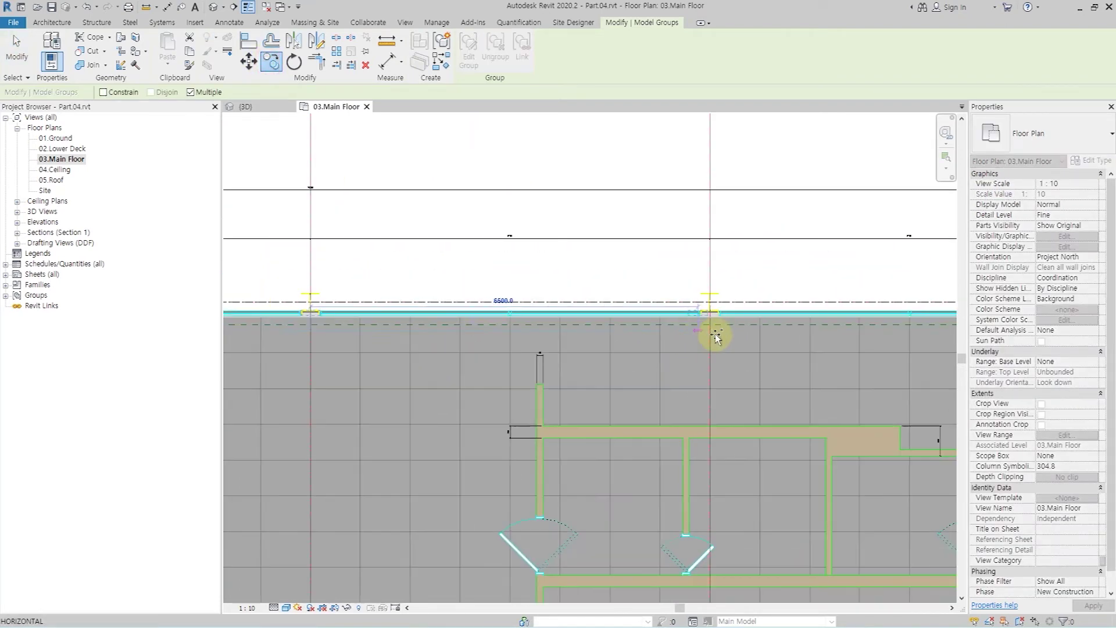
pyautogui.scroll(2, 713, 336)
pyautogui.scroll(-1, 698, 323)
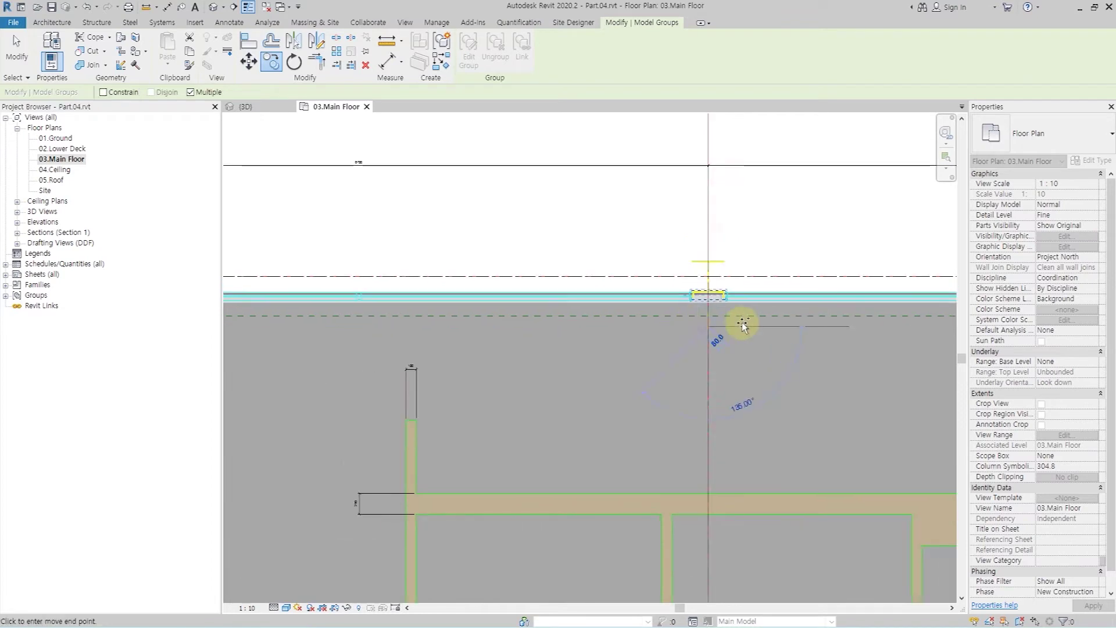
pyautogui.scroll(-1, 406, 309)
pyautogui.scroll(2, 678, 319)
pyautogui.scroll(1, 689, 315)
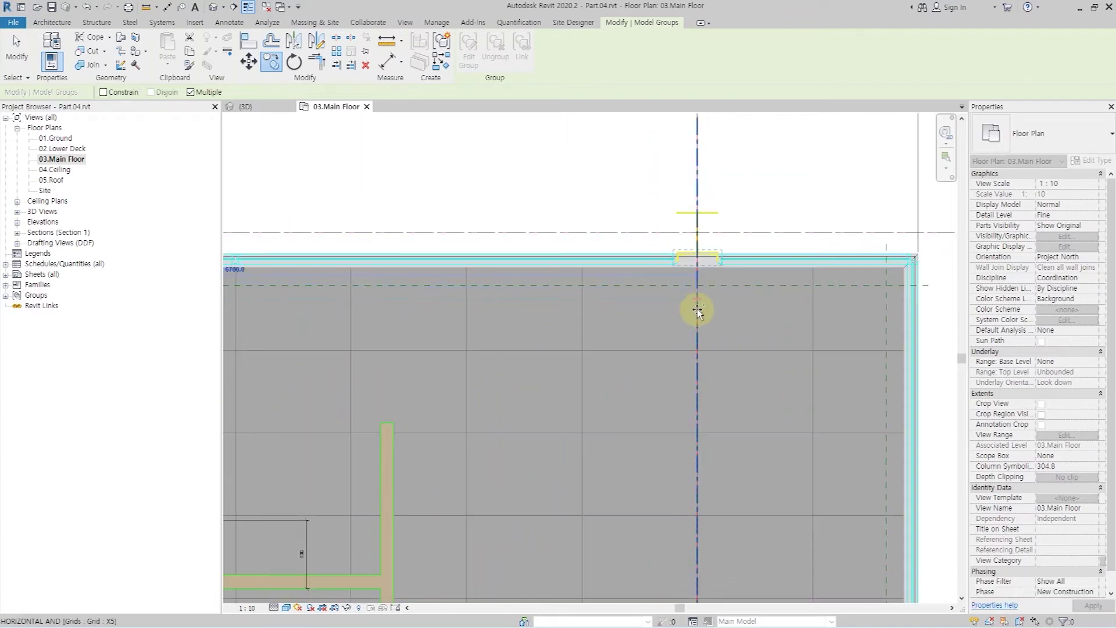
pyautogui.click(697, 300)
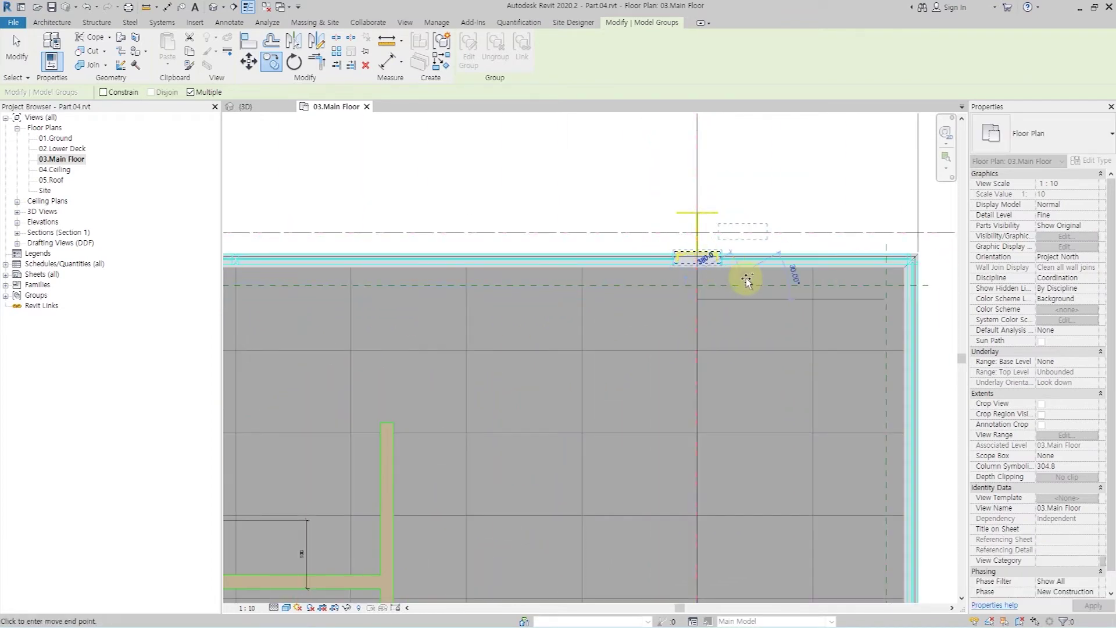
pyautogui.scroll(-2, 747, 280)
pyautogui.scroll(2, 744, 276)
pyautogui.scroll(2, 746, 281)
pyautogui.press('Escape')
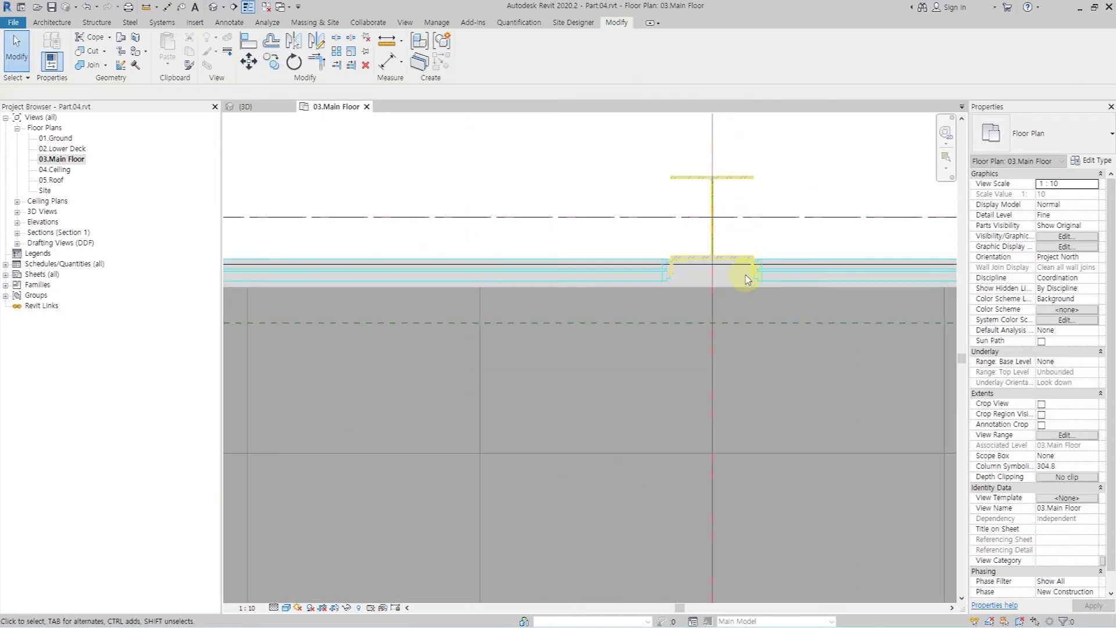
# Select the three Frame A set steel frame groups across the plan
pyautogui.click(747, 280)
pyautogui.scroll(-2, 299, 279)
pyautogui.scroll(-1, 496, 285)
pyautogui.scroll(2, 626, 273)
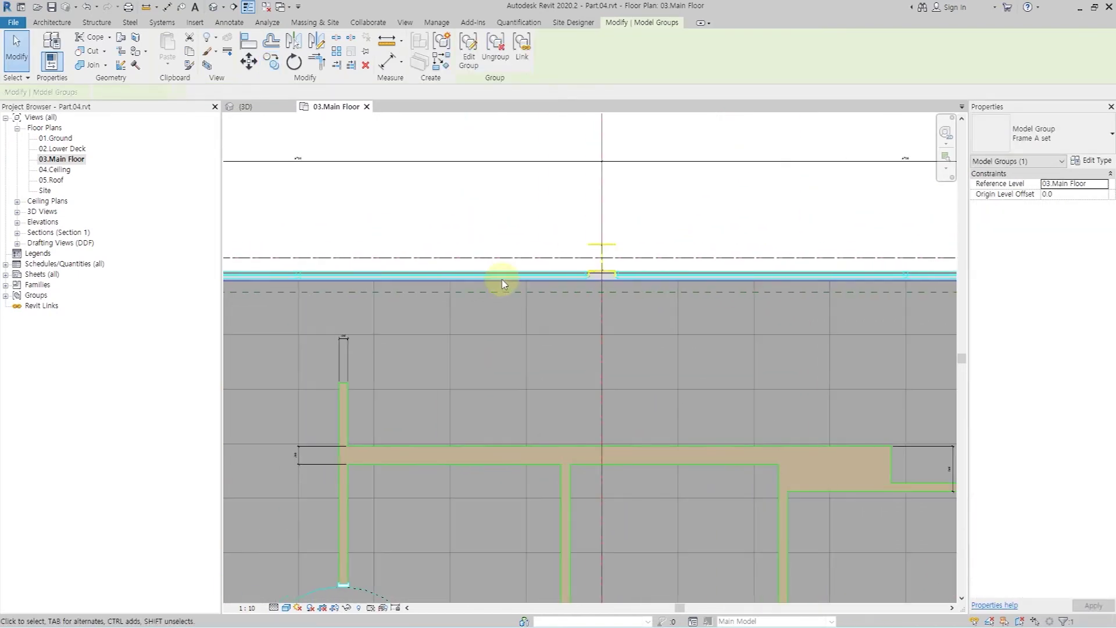
pyautogui.keyDown('ctrl'); pyautogui.click(630, 274); pyautogui.keyUp('ctrl')
pyautogui.scroll(-2, 601, 301)
pyautogui.moveTo(601, 301); pyautogui.dragTo(647, 288, button='middle')
pyautogui.scroll(3, 648, 288)
pyautogui.keyDown('ctrl'); pyautogui.click(640, 245); pyautogui.keyUp('ctrl')
pyautogui.scroll(-2, 442, 197)
pyautogui.scroll(-2, 494, 215)
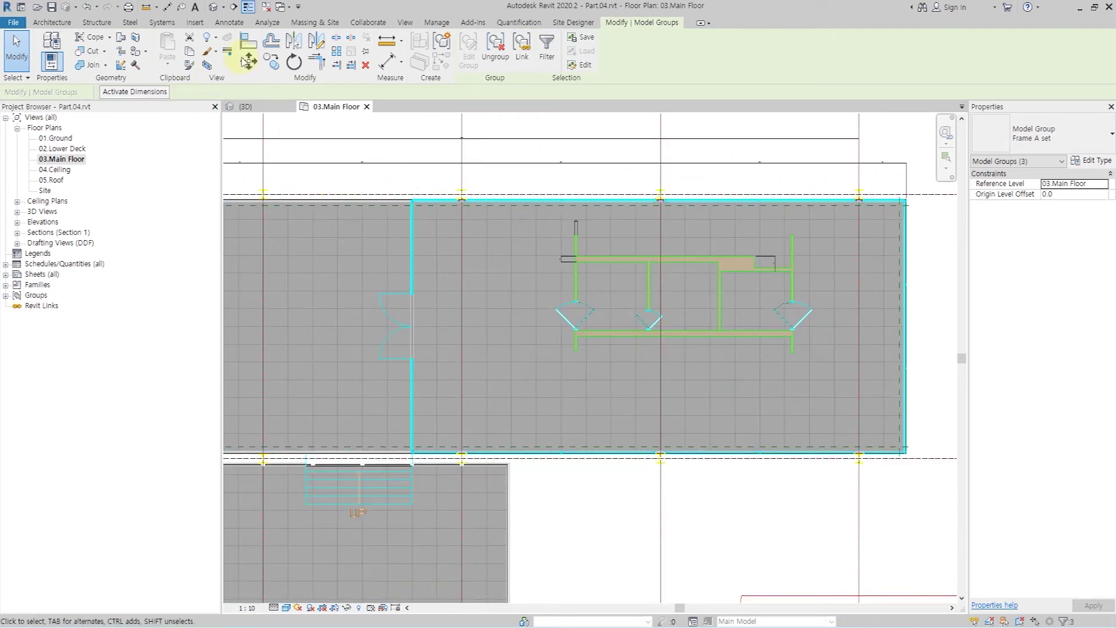
# Mirror copies of the three Frame A set groups about a grid line
pyautogui.click(293, 42)
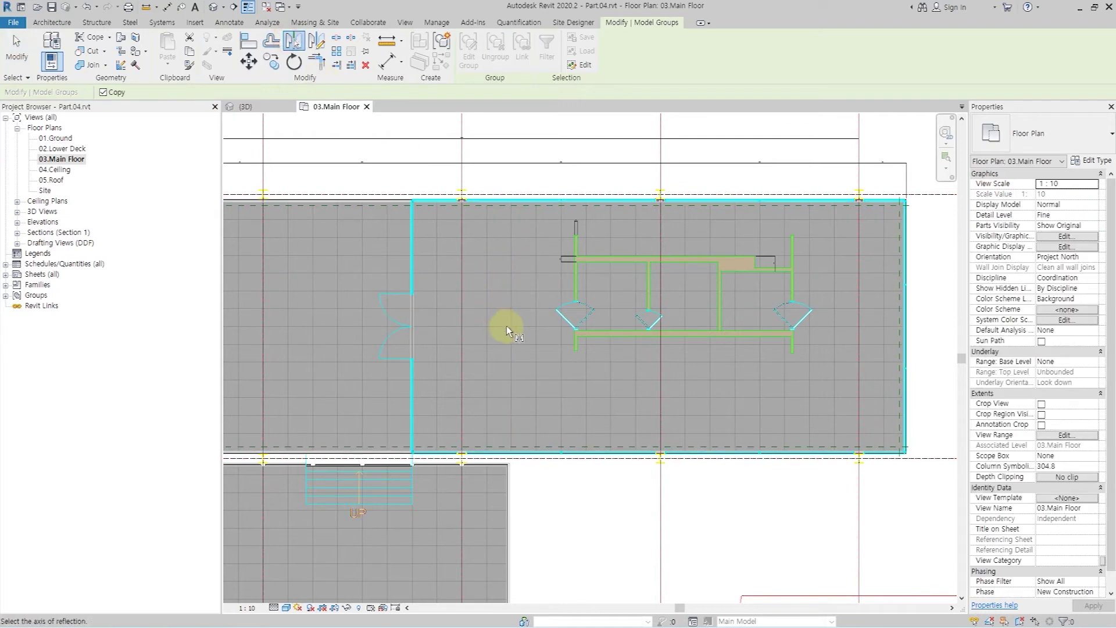
pyautogui.click(513, 459)
pyautogui.scroll(3, 491, 472)
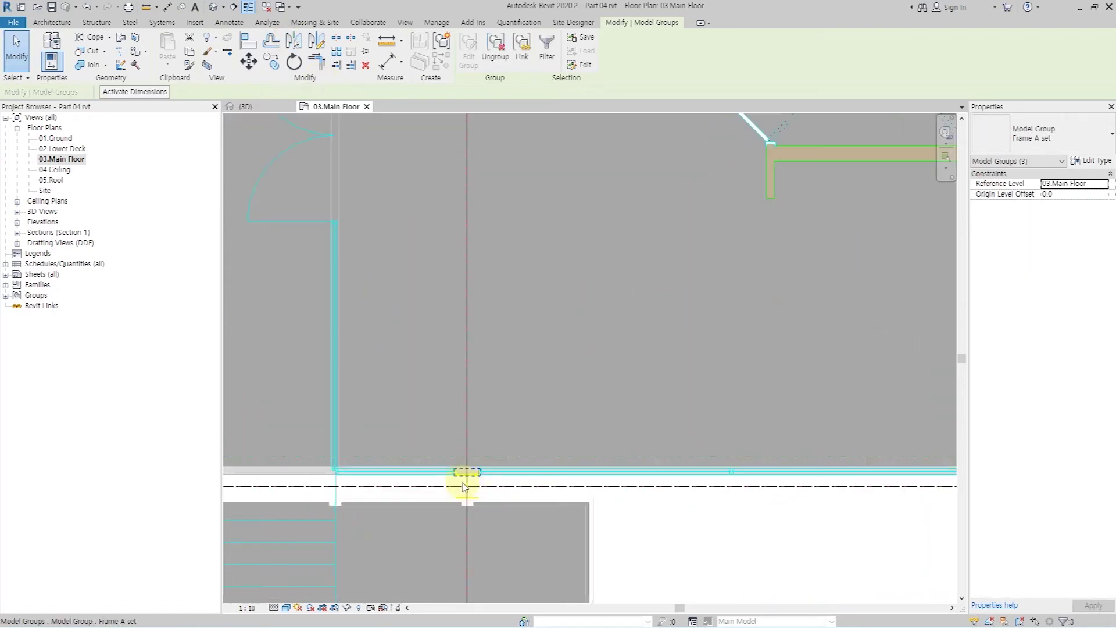
pyautogui.scroll(2, 465, 480)
pyautogui.scroll(2, 524, 448)
pyautogui.click(540, 430)
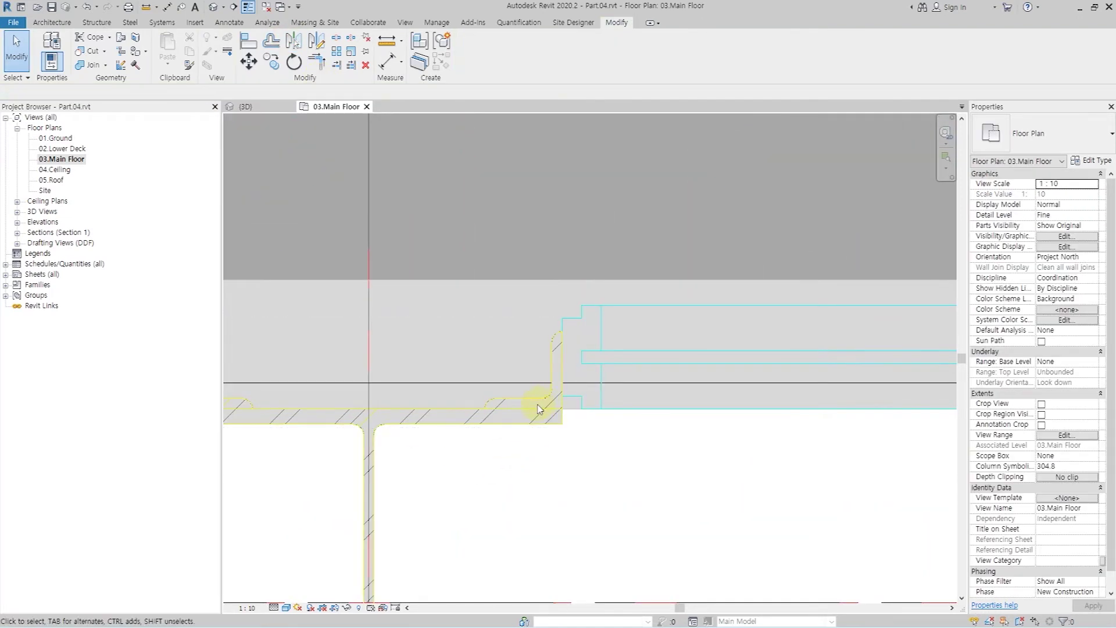
pyautogui.scroll(-3, 535, 404)
pyautogui.scroll(-2, 531, 399)
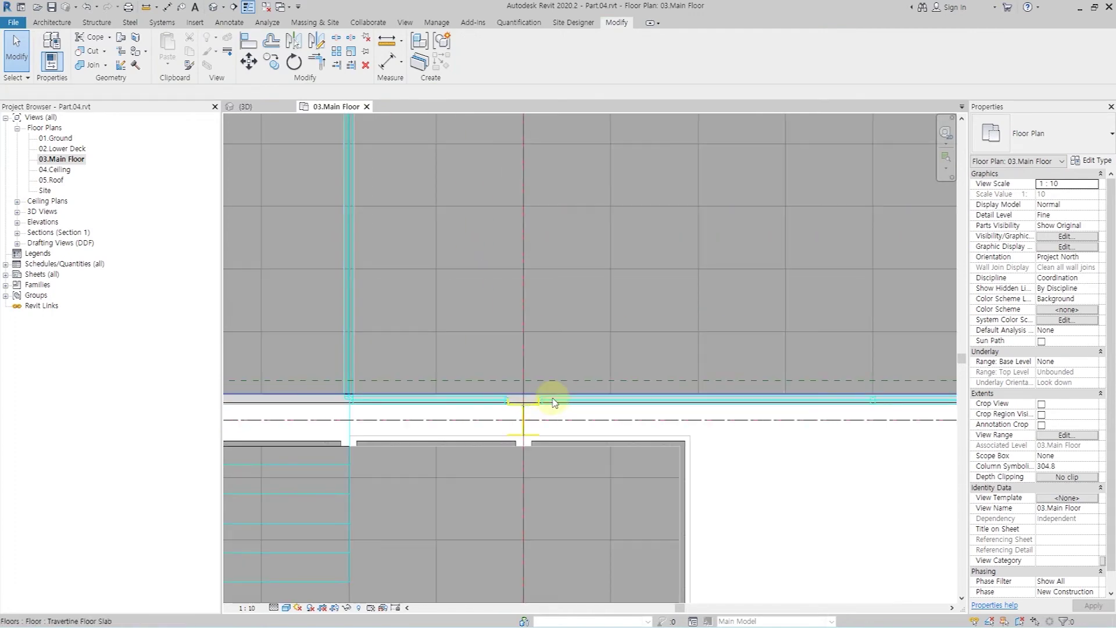
pyautogui.scroll(2, 512, 387)
pyautogui.scroll(-3, 740, 368)
pyautogui.scroll(2, 461, 379)
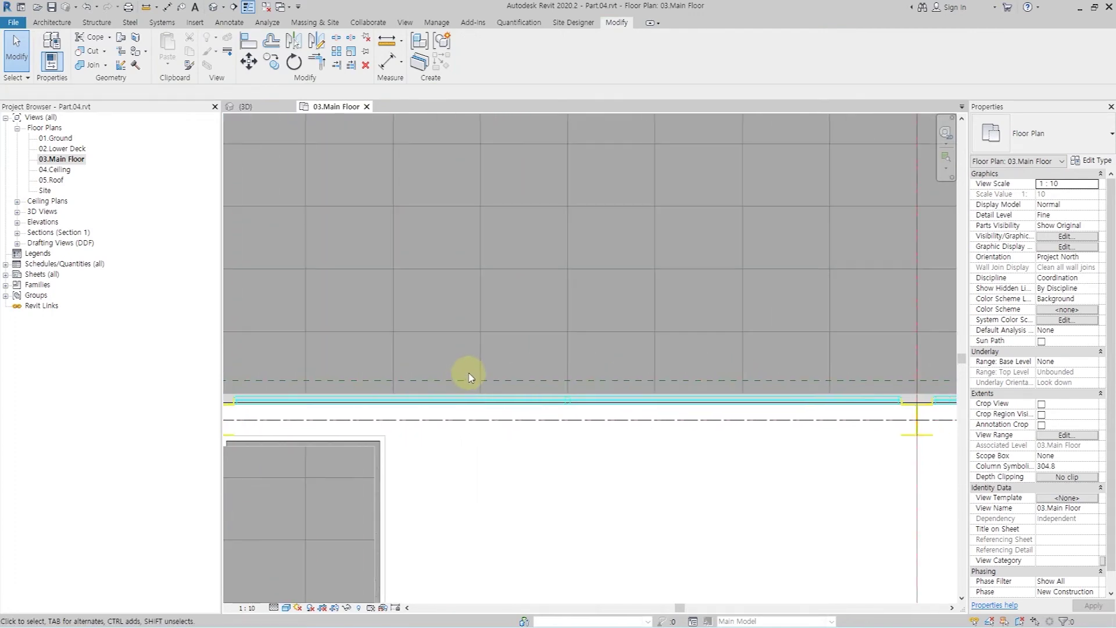
# Start a Curtain Wall FW.H wall with its top constraint set to 05.Roof
pyautogui.click(51, 24)
pyautogui.click(50, 45)
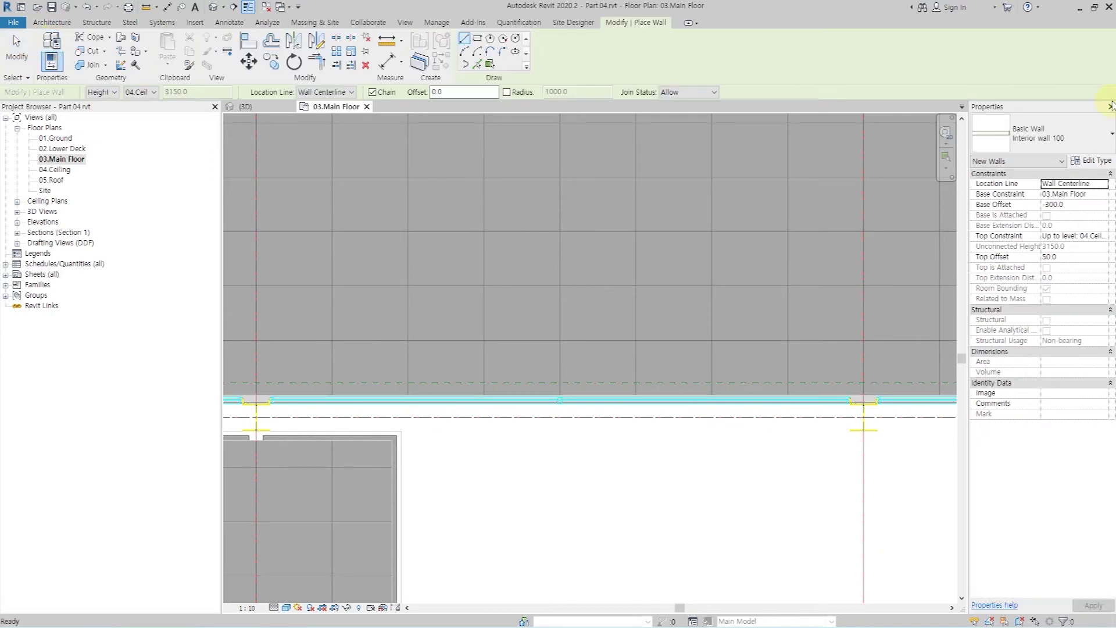
pyautogui.click(1035, 135)
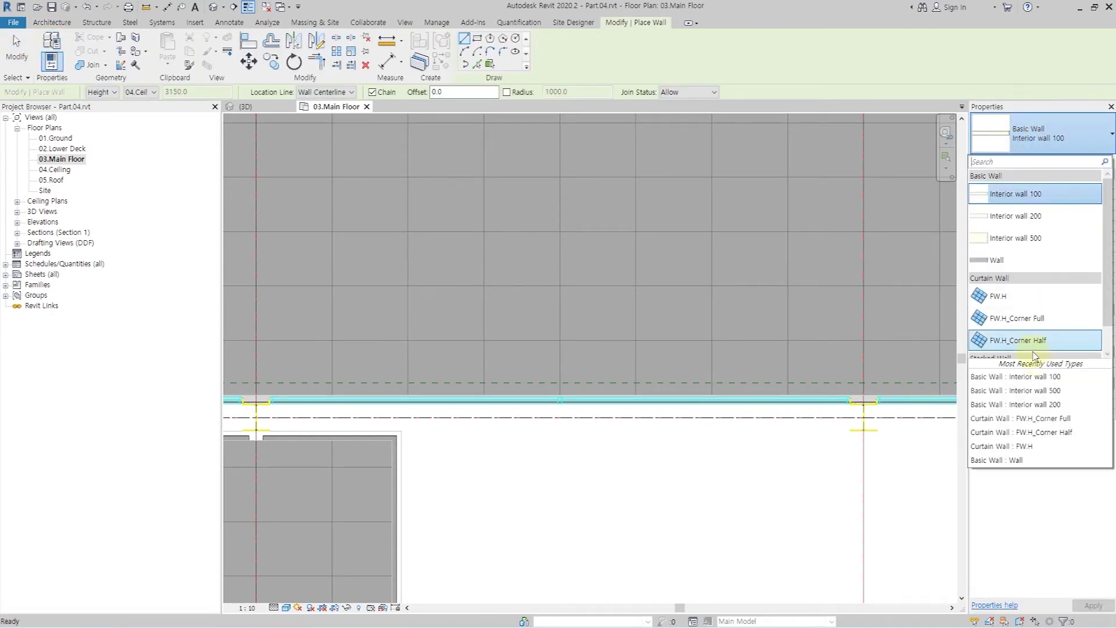
pyautogui.click(1030, 303)
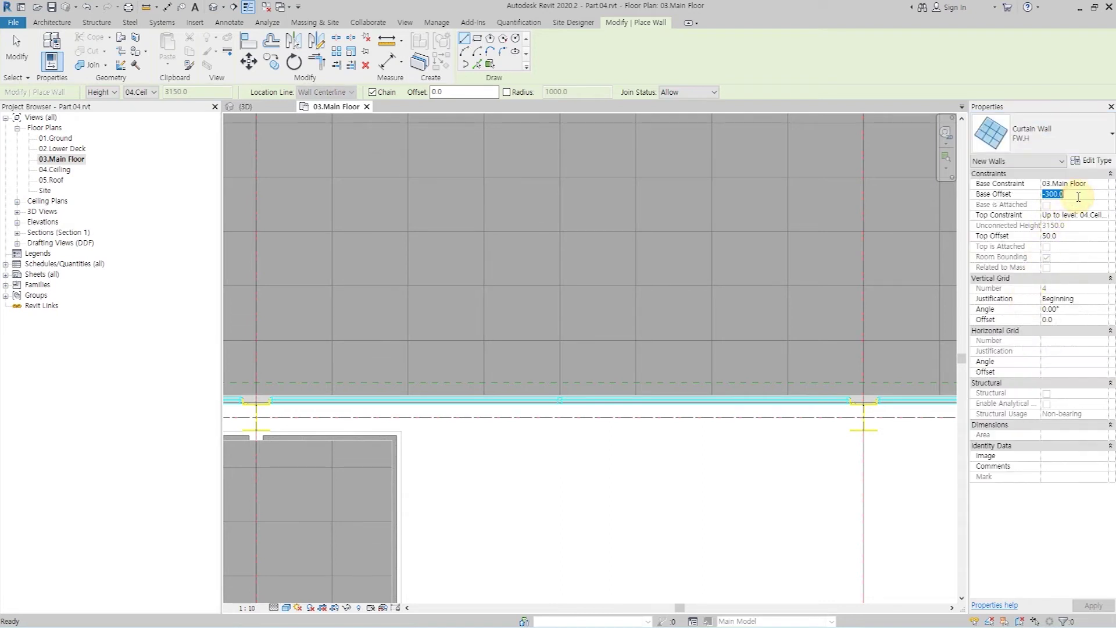
pyautogui.write('0')
pyautogui.click(1105, 216)
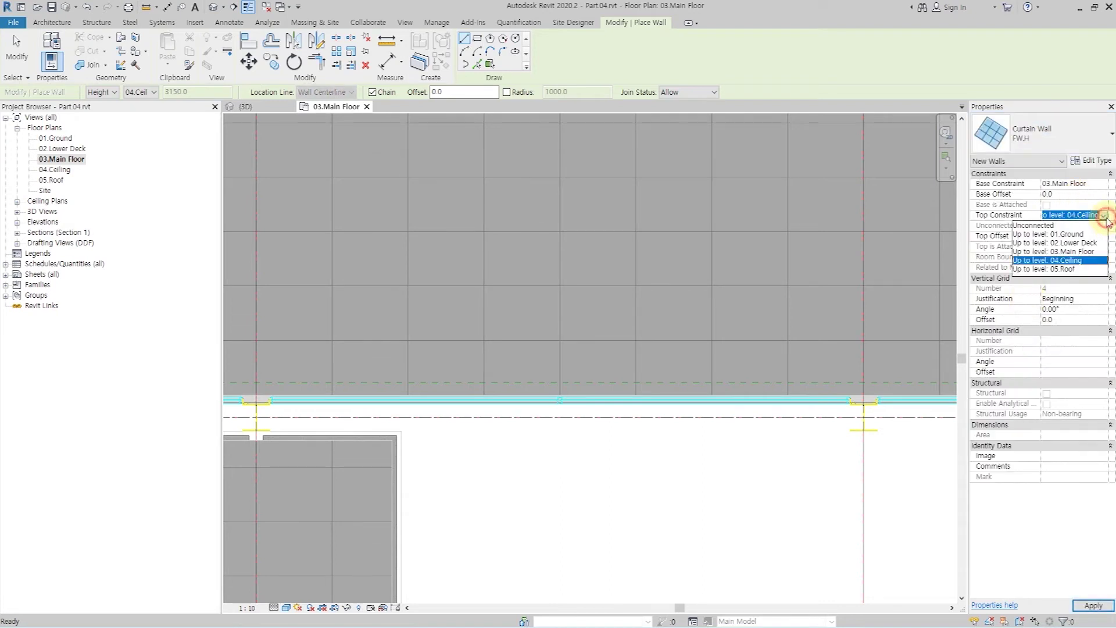
pyautogui.click(1073, 270)
pyautogui.write('-580')
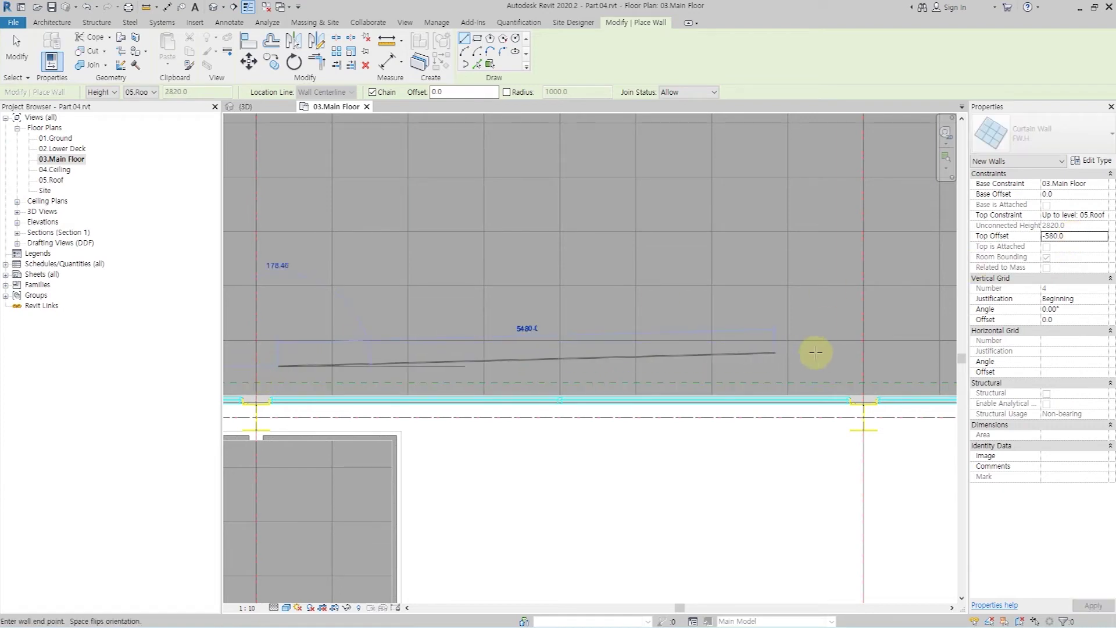
# Draw the FW.H curtain wall along the facade and check it in plan
pyautogui.click(832, 362)
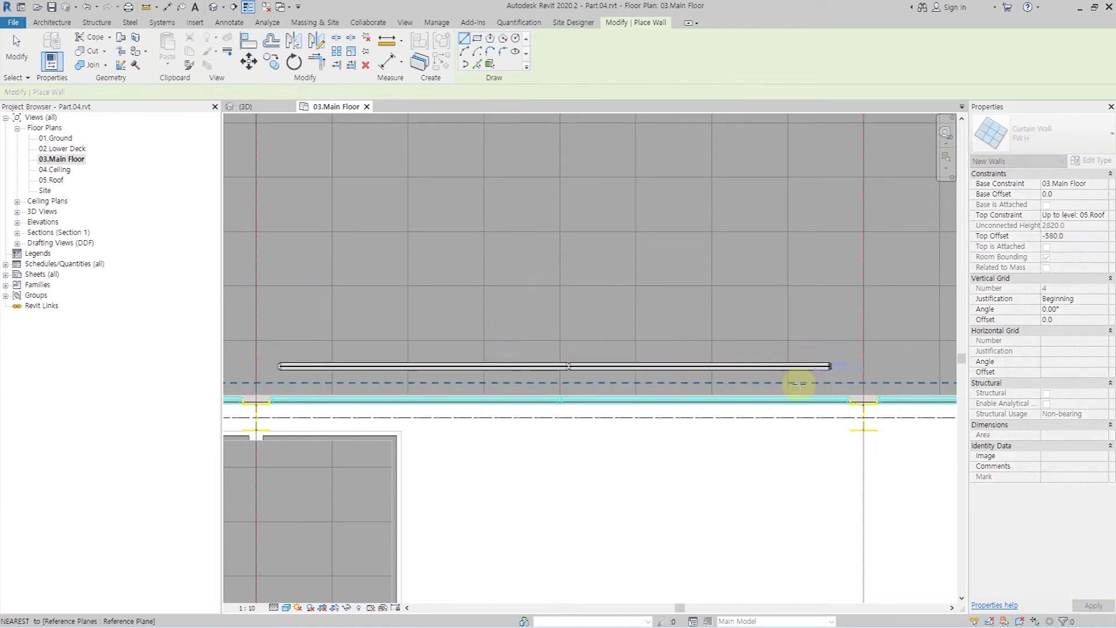
pyautogui.press('Escape')
pyautogui.press('Escape')
pyautogui.moveTo(341, 392); pyautogui.dragTo(518, 374, button='middle')
pyautogui.scroll(2, 444, 369)
pyautogui.scroll(2, 444, 369)
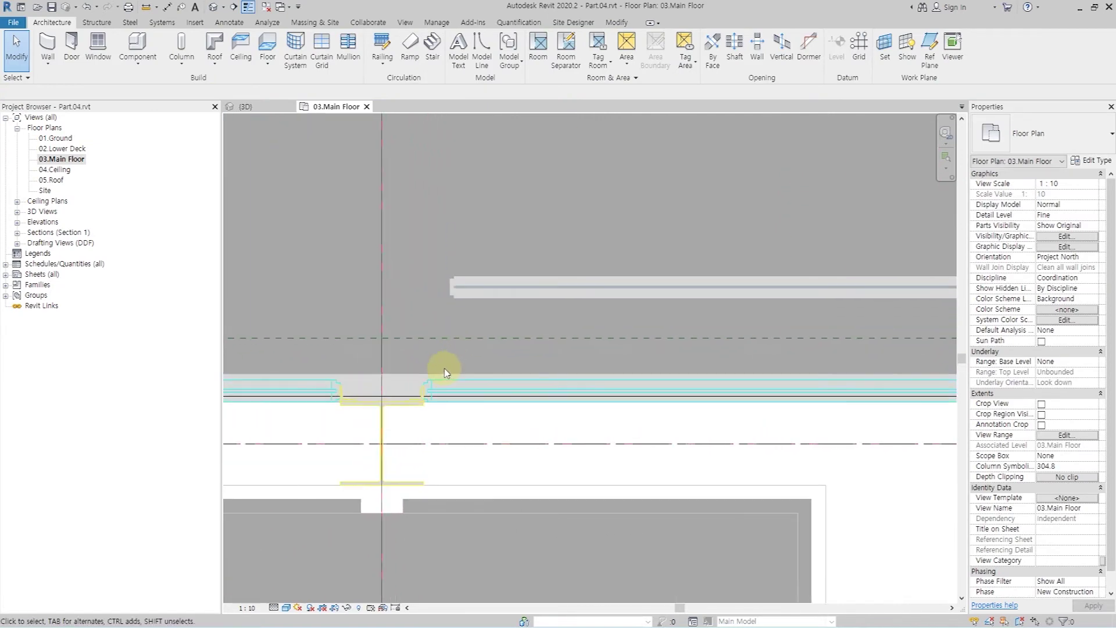
# Align the curtain wall's end to the steel column's flange line
pyautogui.scroll(1, 448, 355)
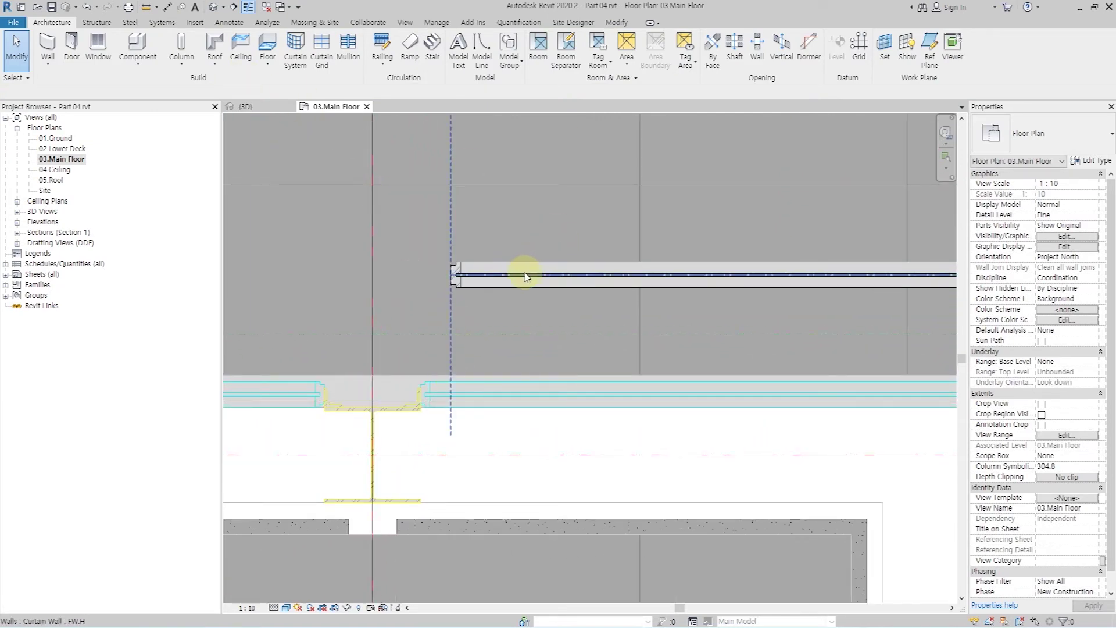
pyautogui.click(525, 276)
pyautogui.click(242, 39)
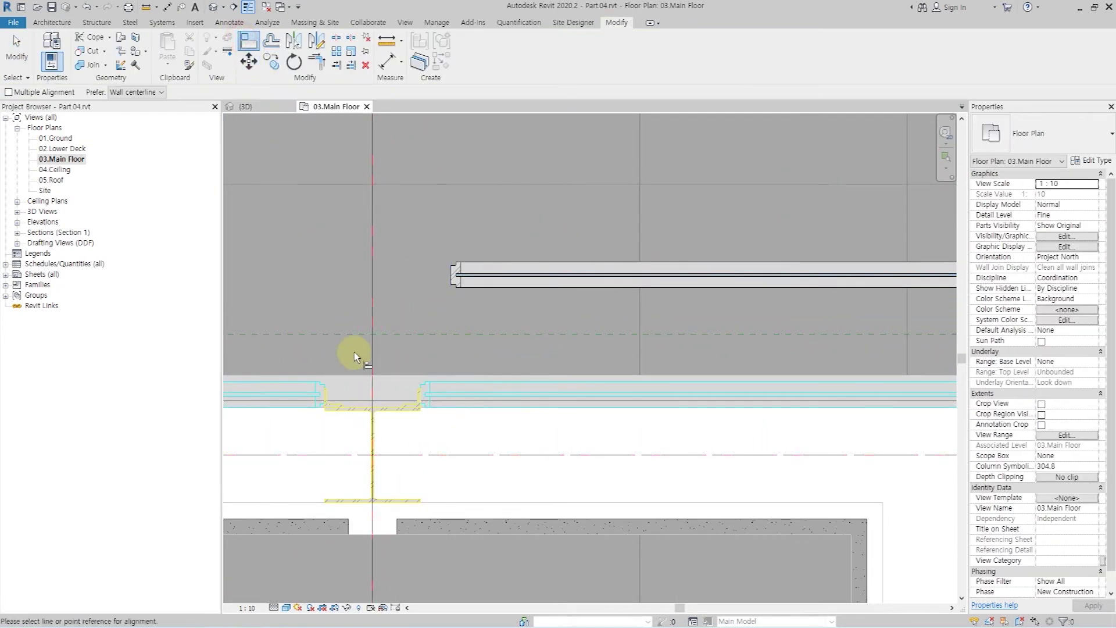
pyautogui.scroll(2, 418, 392)
pyautogui.scroll(1, 427, 398)
pyautogui.click(427, 401)
pyautogui.scroll(-2, 445, 305)
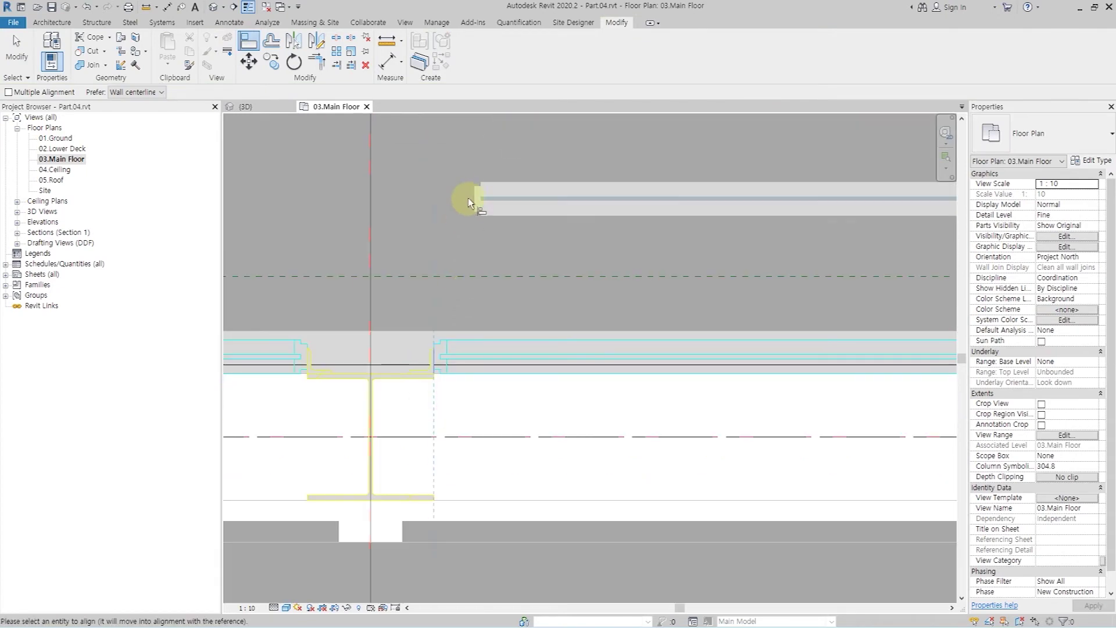
pyautogui.moveTo(396, 312)
pyautogui.mouseDown(button='middle')
pyautogui.moveTo(668, 349)
pyautogui.moveTo(706, 332)
pyautogui.moveTo(594, 331)
pyautogui.mouseUp(button='middle')
pyautogui.click(485, 154)
# Move the 6400-long curtain wall down onto the facade line
pyautogui.moveTo(267, 350); pyautogui.dragTo(570, 354, button='middle')
pyautogui.scroll(-2, 570, 355)
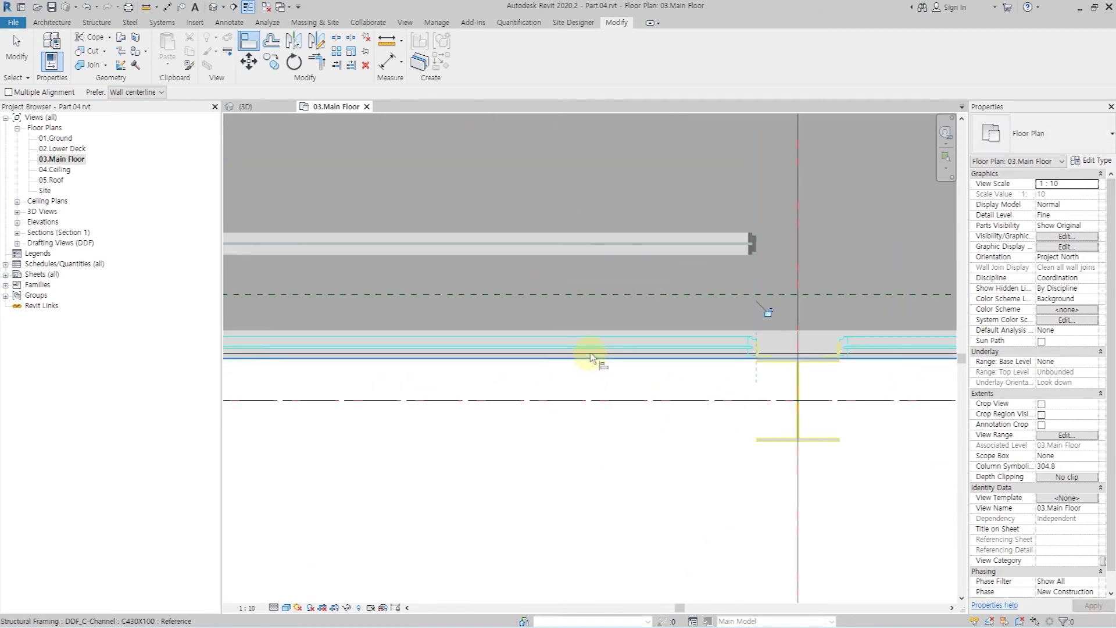
pyautogui.click(726, 249)
pyautogui.press('m')
pyautogui.press('v')
pyautogui.scroll(2, 744, 260)
pyautogui.scroll(1, 746, 260)
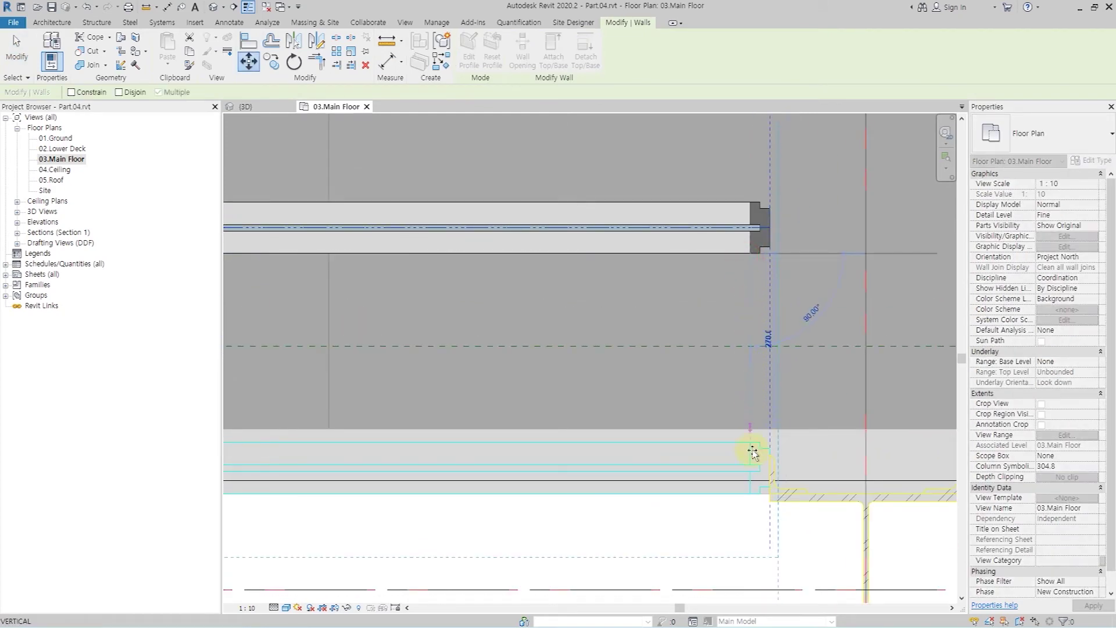
pyautogui.click(748, 494)
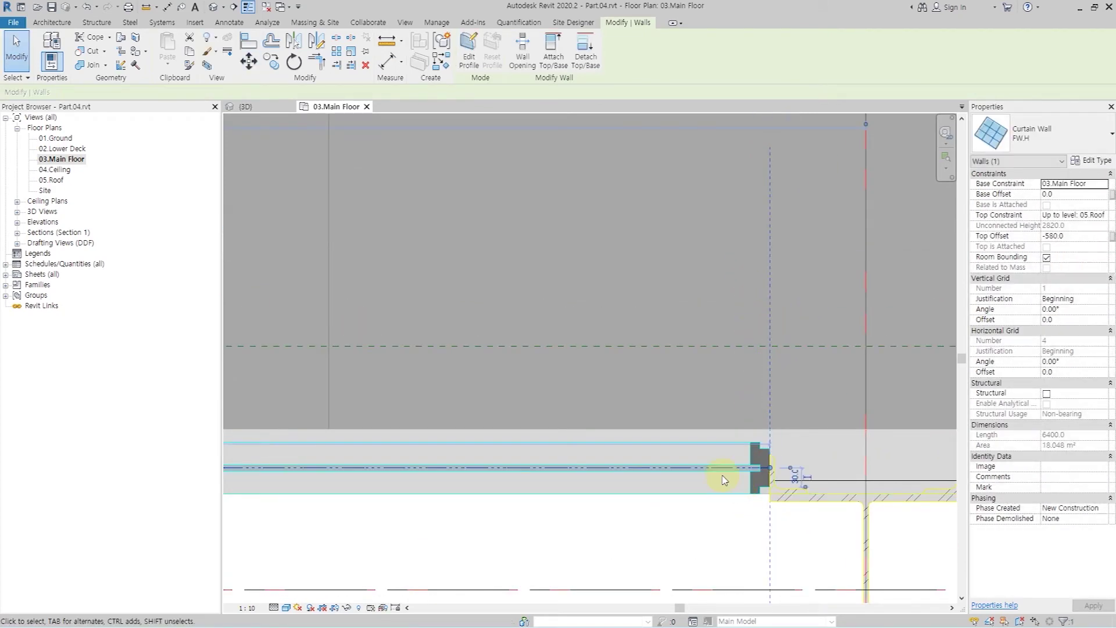
pyautogui.scroll(-5, 625, 409)
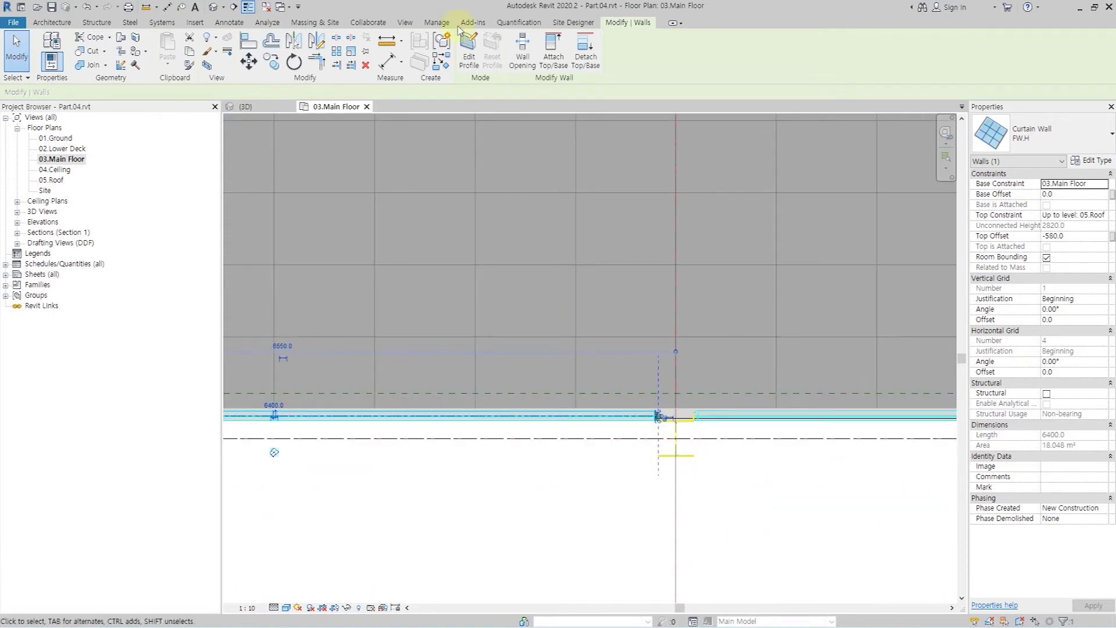
pyautogui.click(292, 47)
pyautogui.scroll(-2, 406, 221)
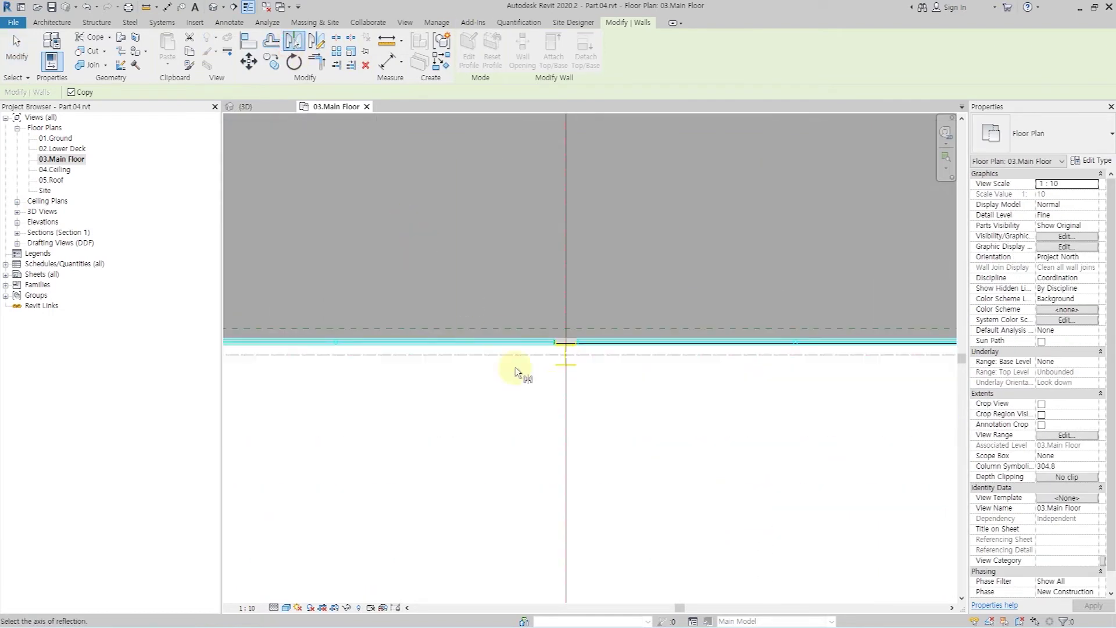
# Mirror copies of the curtain wall about grids X4 and X5
pyautogui.click(570, 409)
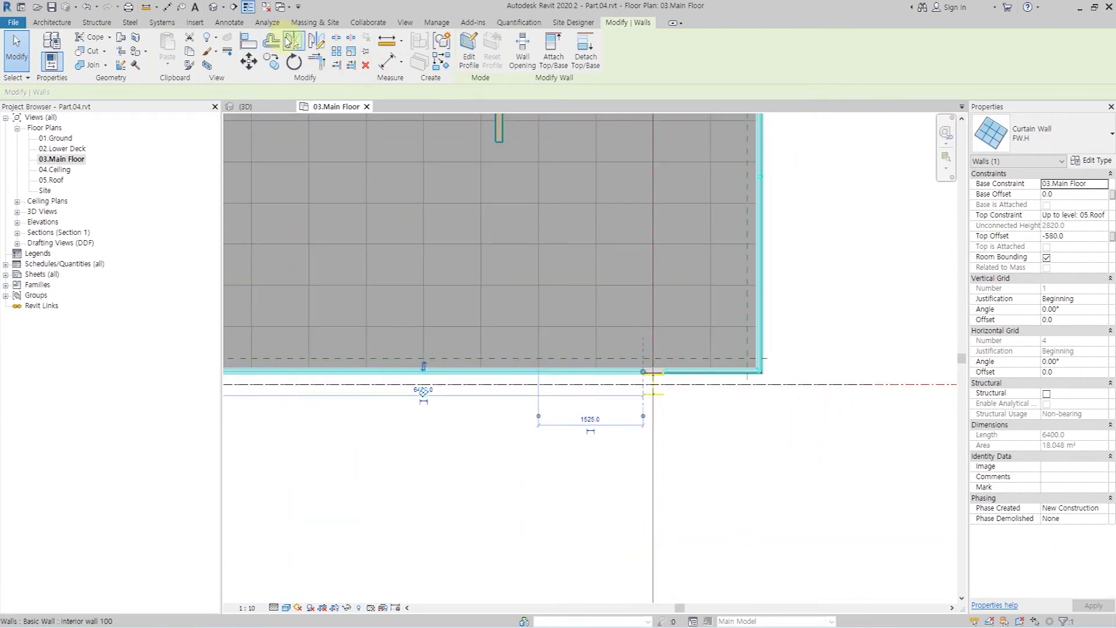
pyautogui.click(292, 42)
pyautogui.click(653, 448)
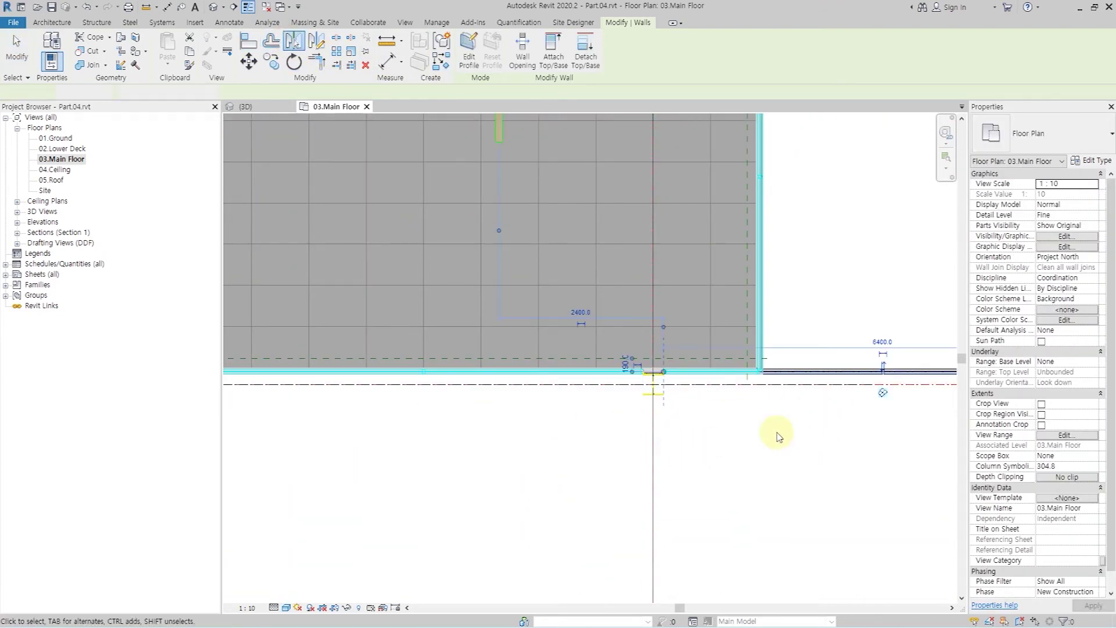
pyautogui.press('Escape')
# Mirror the corner curtain wall around the corner onto the end wall
pyautogui.moveTo(779, 413)
pyautogui.mouseDown(button='middle')
pyautogui.moveTo(567, 426)
pyautogui.moveTo(563, 391)
pyautogui.mouseUp(button='middle')
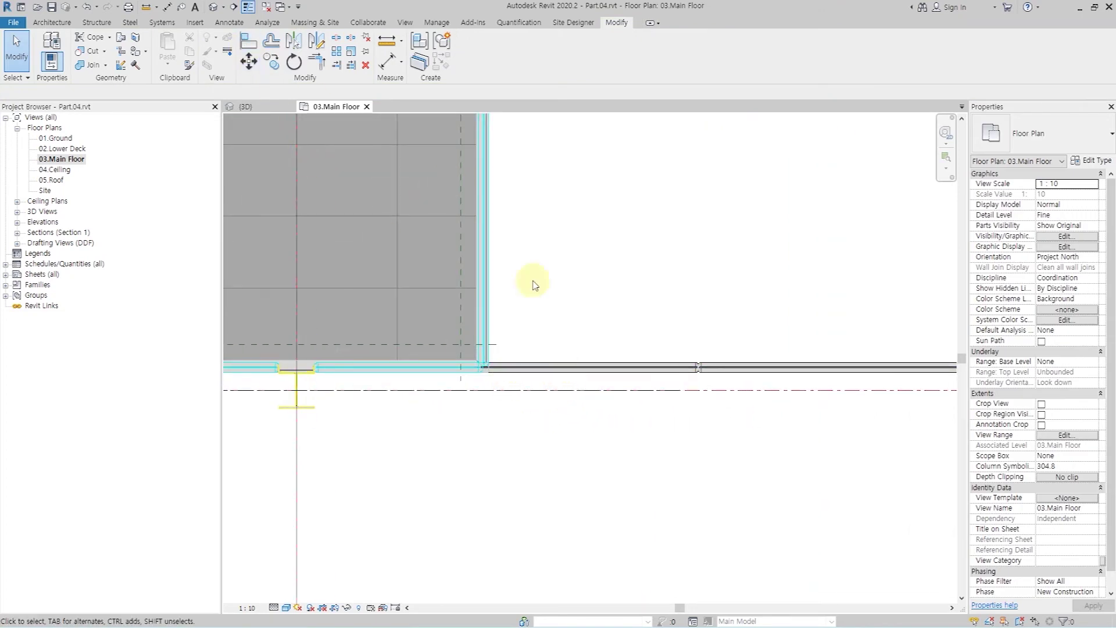
pyautogui.click(536, 367)
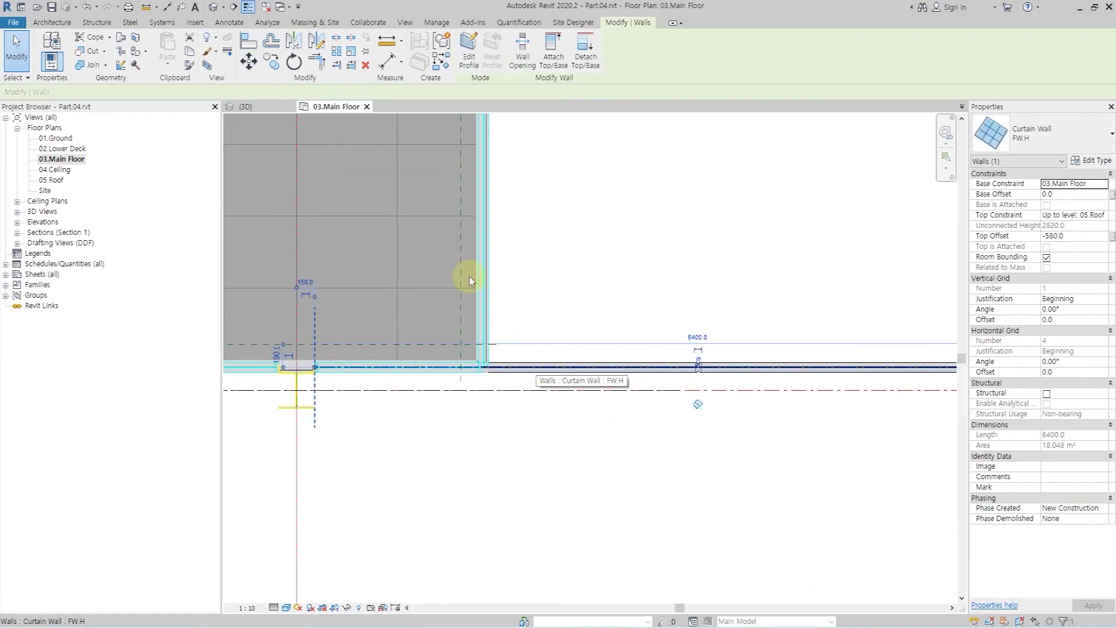
pyautogui.click(294, 44)
pyautogui.scroll(3, 488, 369)
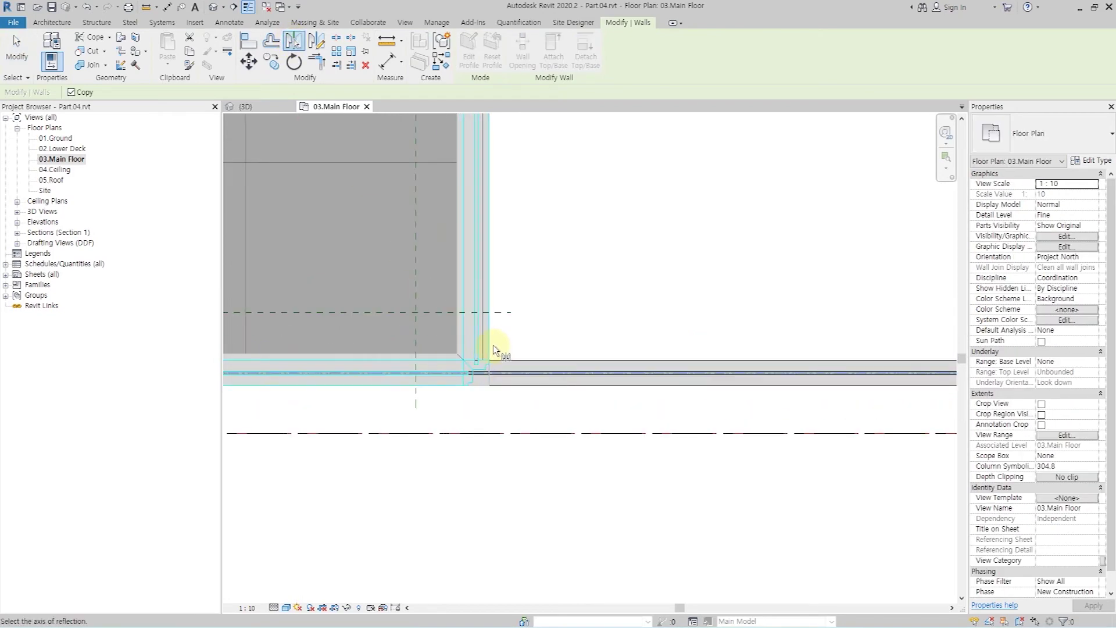
pyautogui.click(490, 344)
pyautogui.scroll(-3, 488, 349)
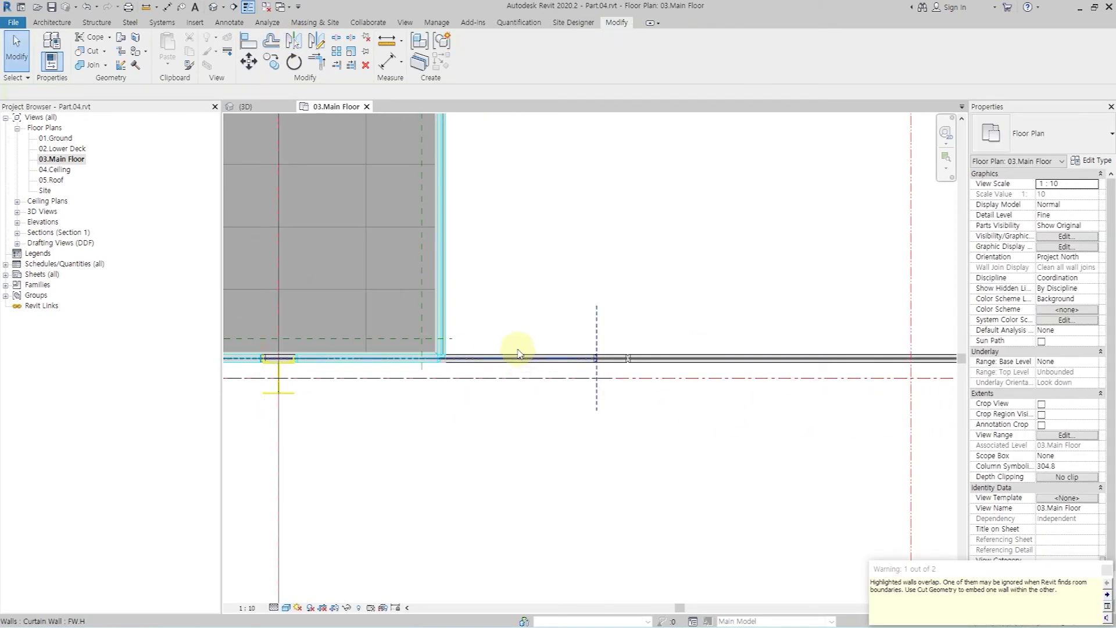
pyautogui.scroll(3, 520, 340)
# Align the mirrored 1450 wall to the facade edge and reselect it
pyautogui.click(559, 371)
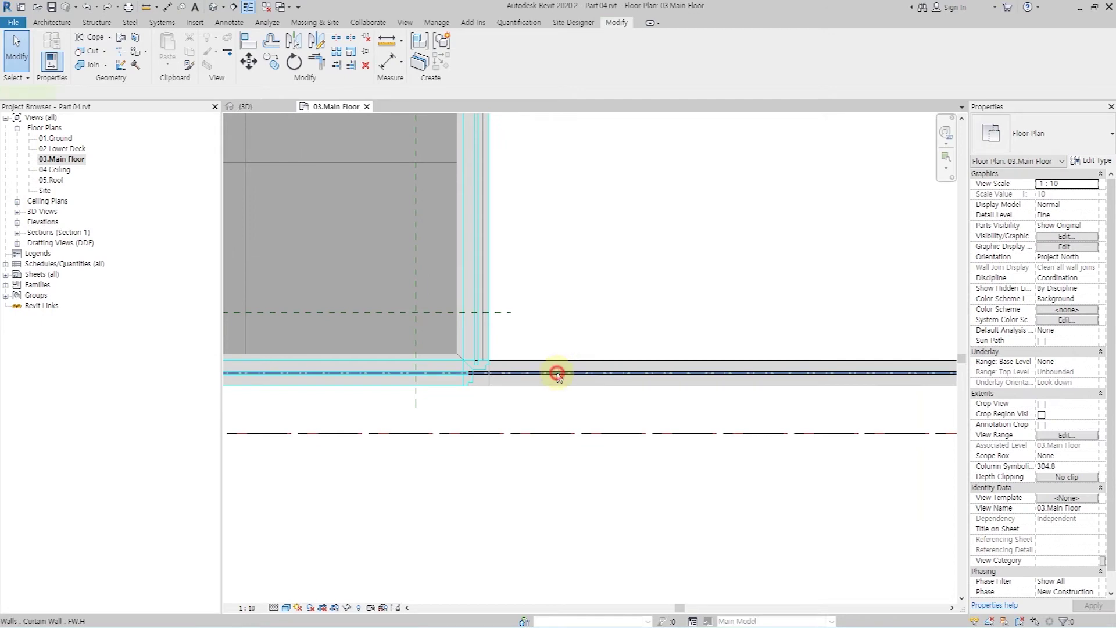
pyautogui.press('a')
pyautogui.press('l')
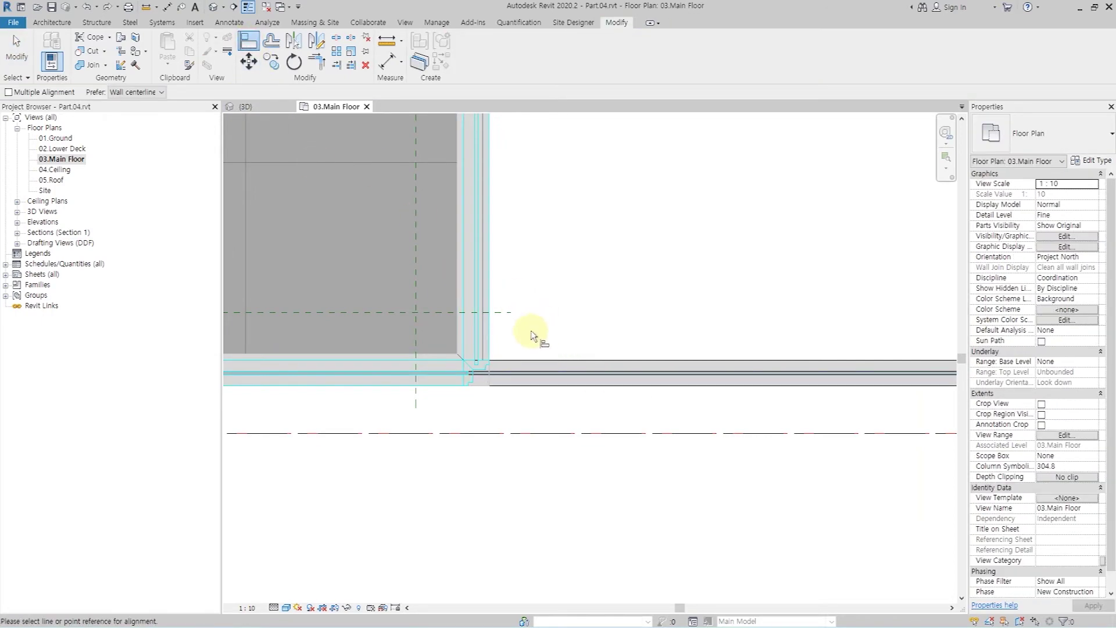
pyautogui.click(490, 332)
pyautogui.moveTo(523, 349)
pyautogui.mouseDown(button='middle')
pyautogui.moveTo(740, 356)
pyautogui.moveTo(567, 389)
pyautogui.mouseUp(button='middle')
pyautogui.click(698, 342)
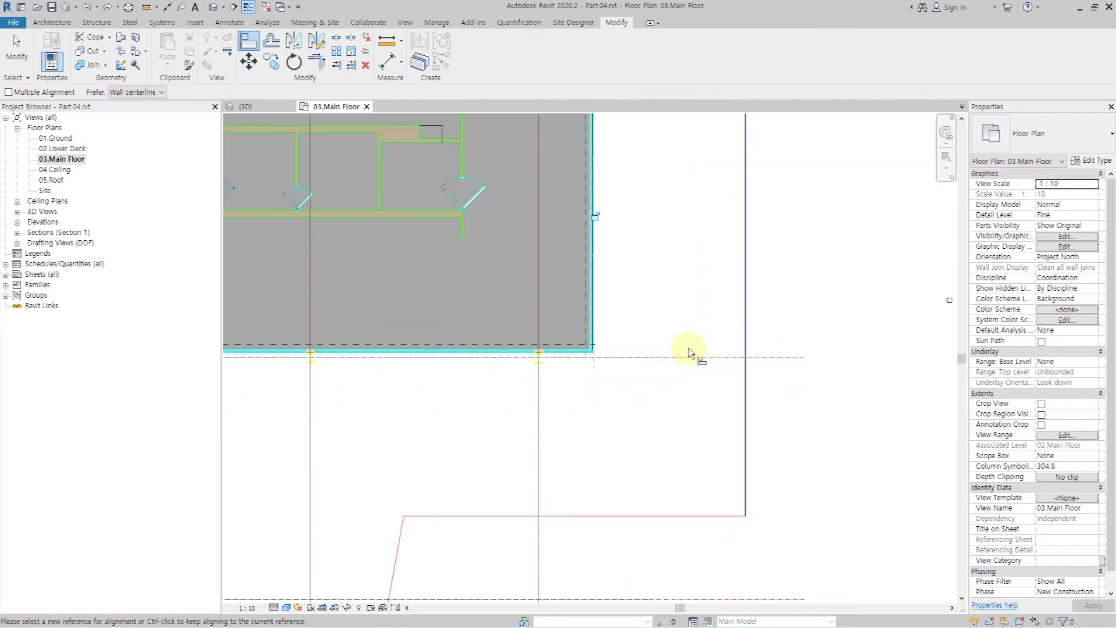
pyautogui.scroll(4, 567, 390)
pyautogui.press('Escape')
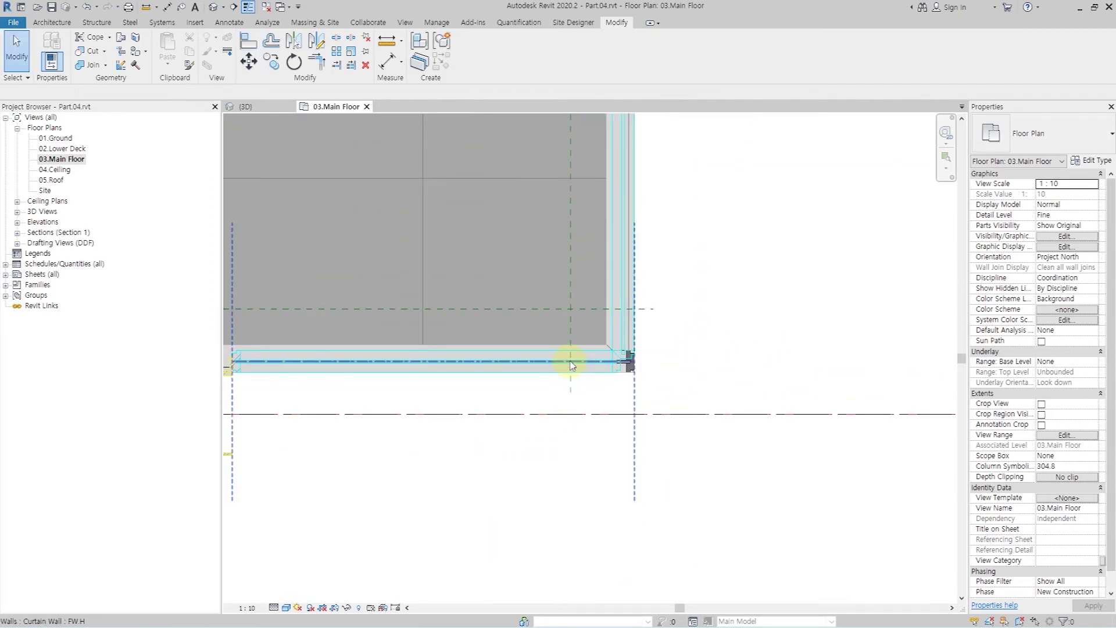
pyautogui.click(570, 361)
pyautogui.moveTo(504, 374); pyautogui.dragTo(566, 362, button='middle')
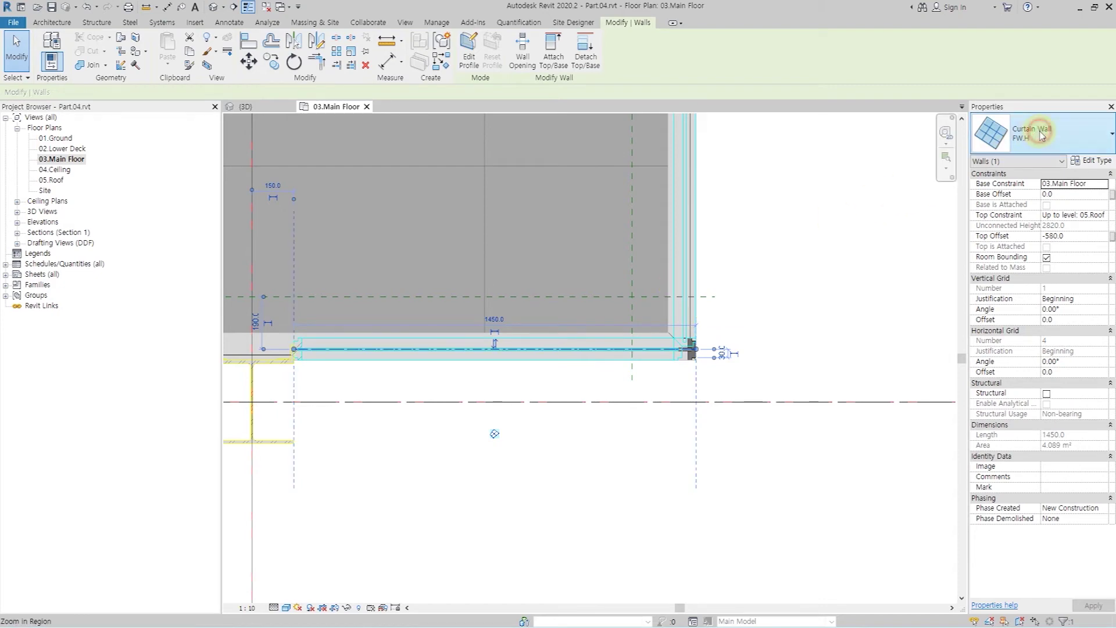
# Change the short 1450 curtain wall's type to FW.H_Corner Half
pyautogui.click(1041, 131)
pyautogui.click(1054, 342)
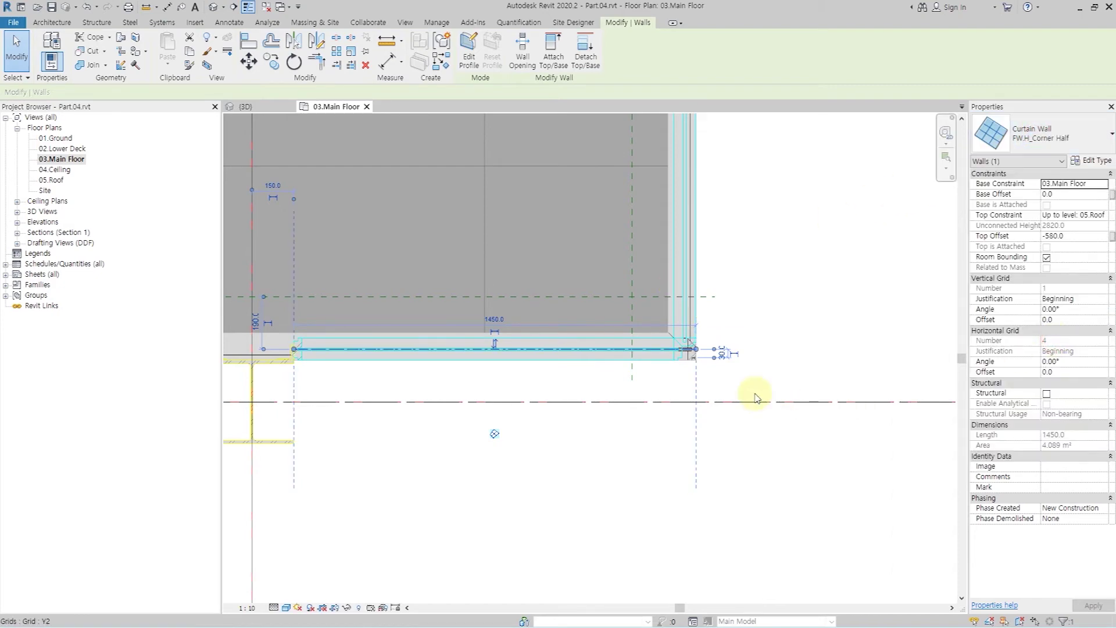
pyautogui.scroll(2, 715, 372)
pyautogui.scroll(3, 663, 328)
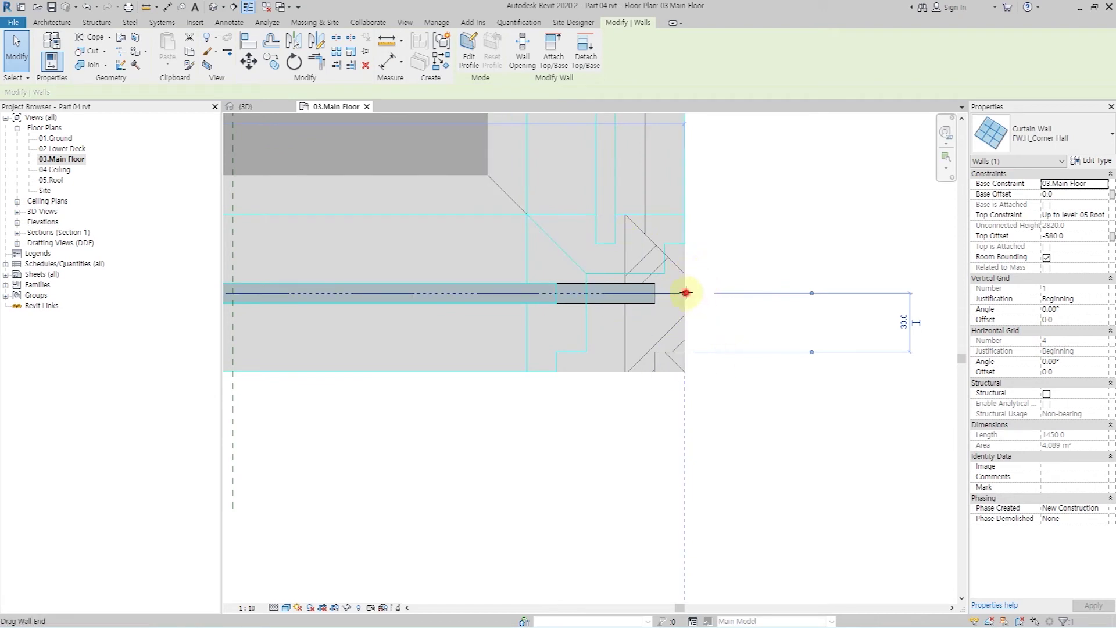
# Stretch the wall's end into the building corner and inspect the corner mullion
pyautogui.moveTo(686, 295); pyautogui.dragTo(667, 292)
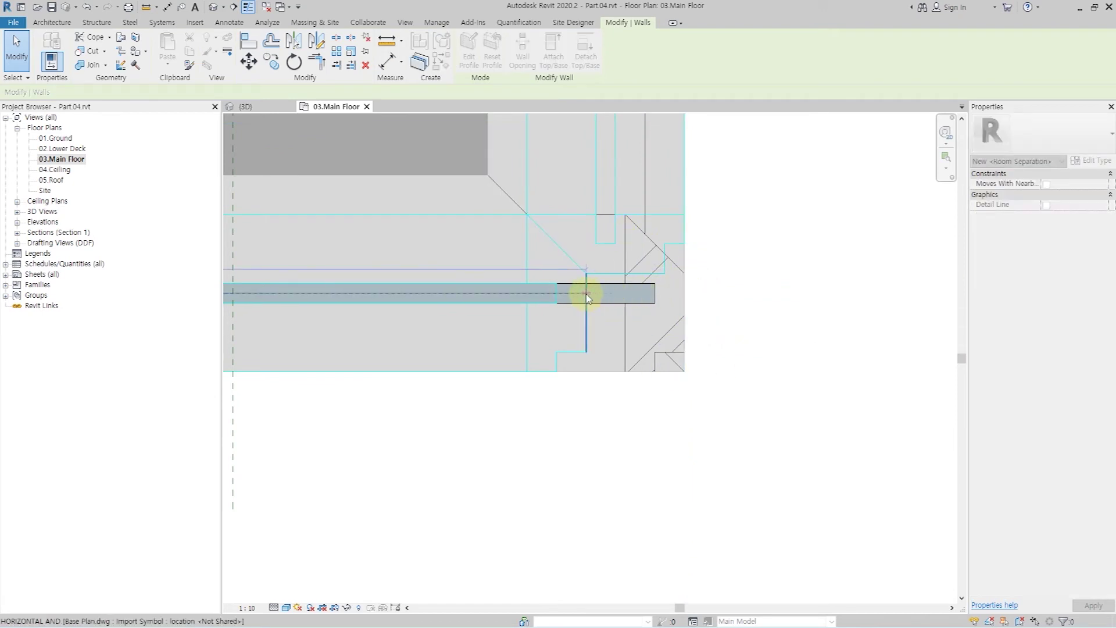
pyautogui.click(776, 291)
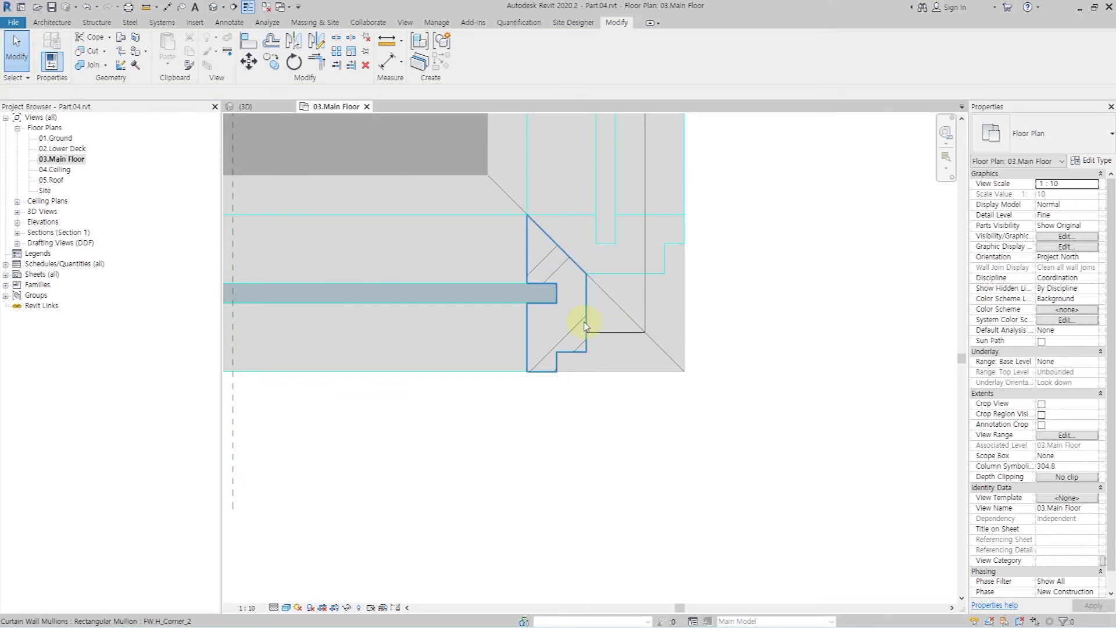
pyautogui.click(585, 326)
pyautogui.press('Escape')
pyautogui.scroll(-3, 590, 323)
pyautogui.scroll(-2, 474, 323)
pyautogui.scroll(-2, 621, 351)
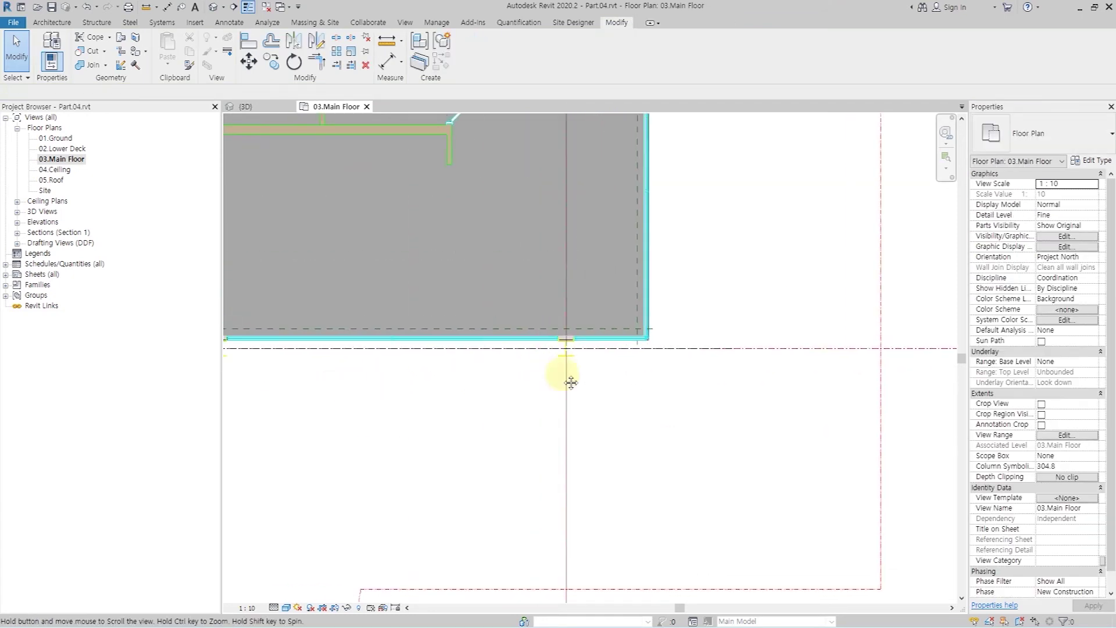
# Mirror a copy of the short FW.H curtain wall across grid X3
pyautogui.scroll(-2, 571, 378)
pyautogui.scroll(-2, 710, 368)
pyautogui.scroll(3, 534, 357)
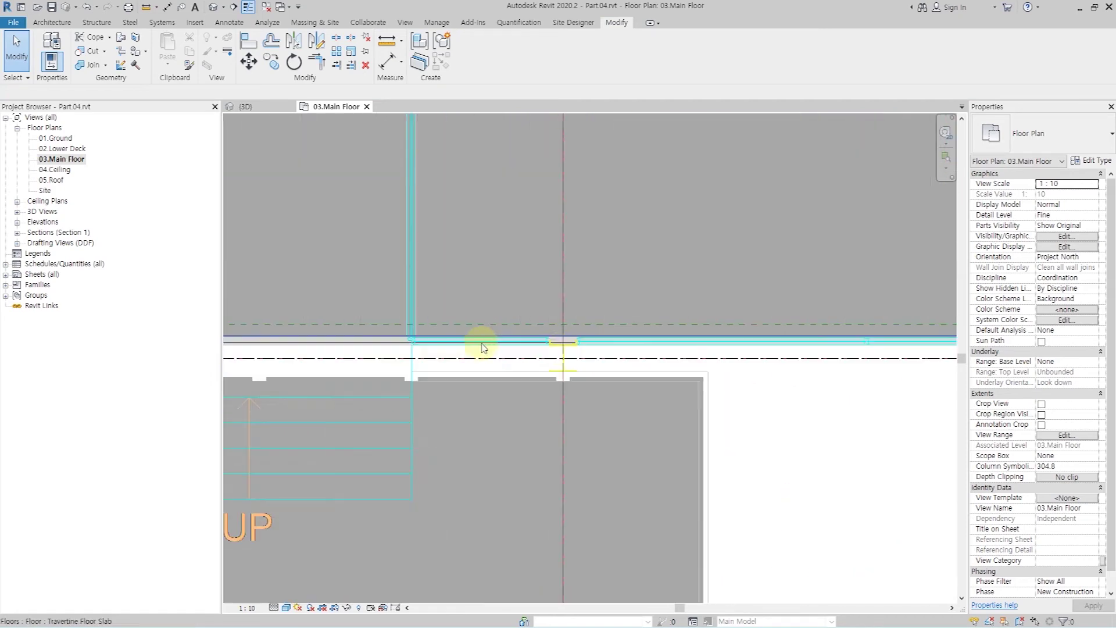
pyautogui.scroll(-3, 499, 349)
pyautogui.moveTo(407, 361); pyautogui.dragTo(733, 349, button='middle')
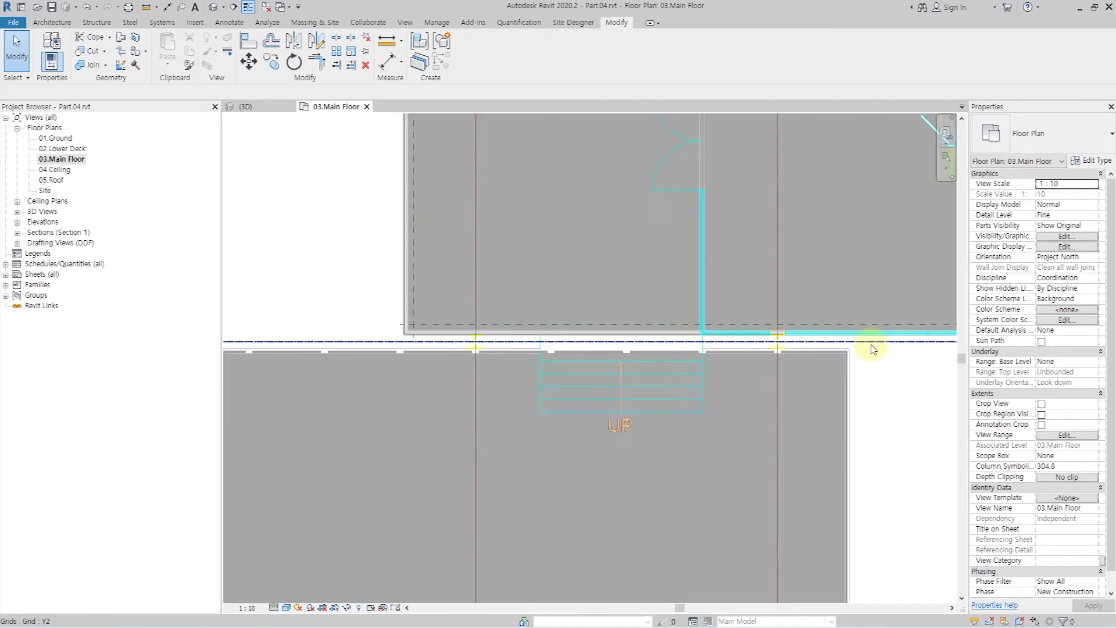
pyautogui.scroll(3, 751, 327)
pyautogui.click(750, 319)
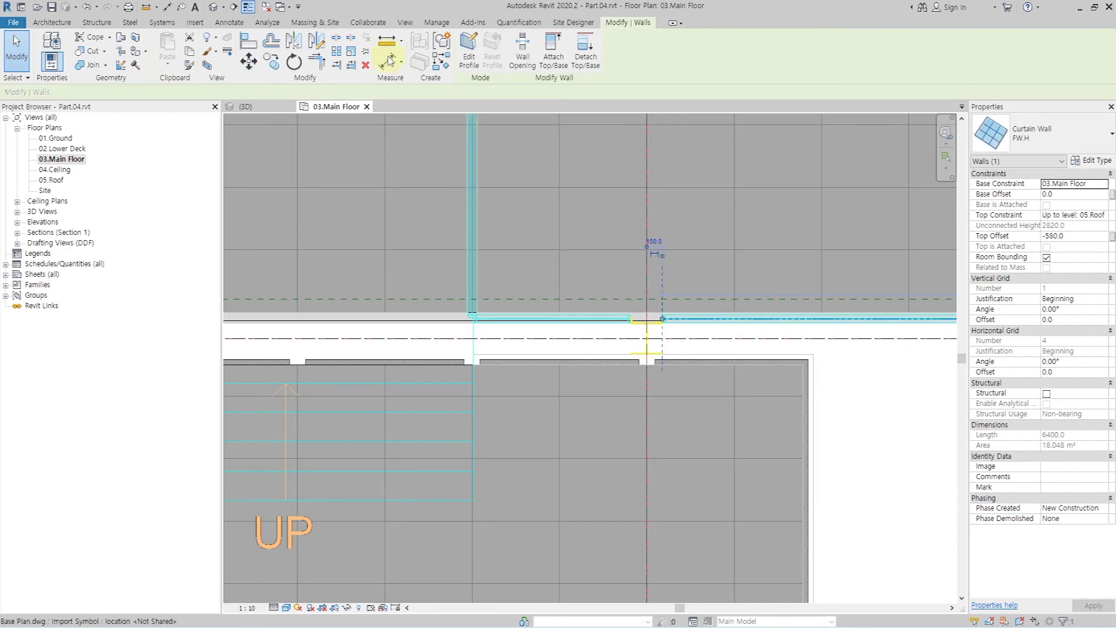
pyautogui.click(294, 38)
pyautogui.scroll(2, 671, 335)
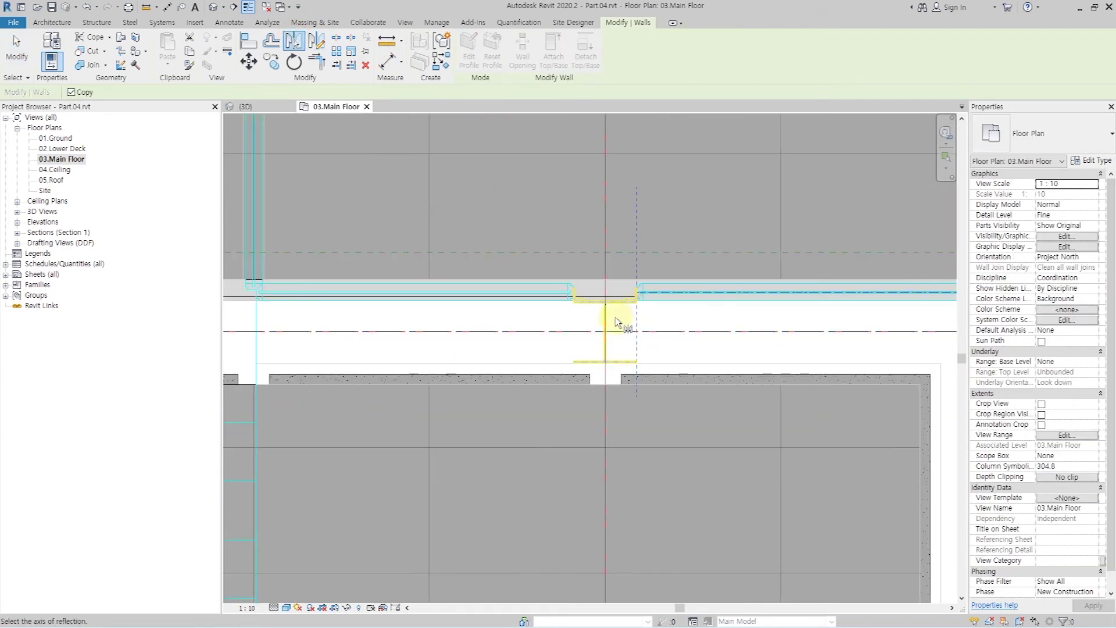
pyautogui.click(605, 267)
pyautogui.scroll(-5, 722, 341)
pyautogui.press('Escape')
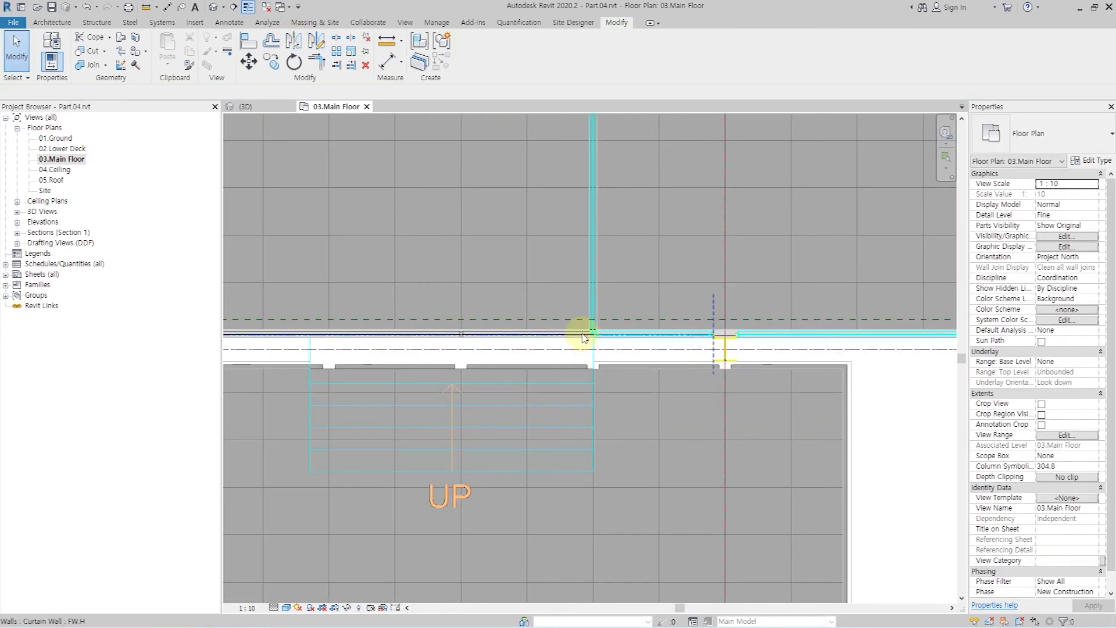
# Change the mirrored wall's type to FW.H_Corner Half
pyautogui.click(582, 332)
pyautogui.click(1079, 133)
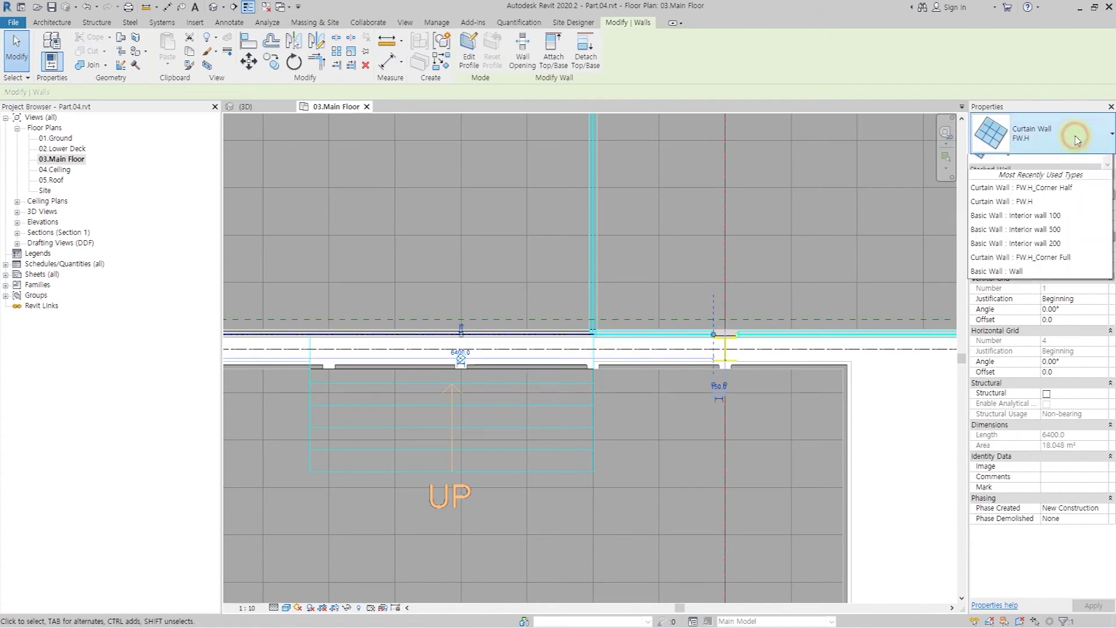
pyautogui.click(1065, 340)
pyautogui.scroll(-2, 611, 326)
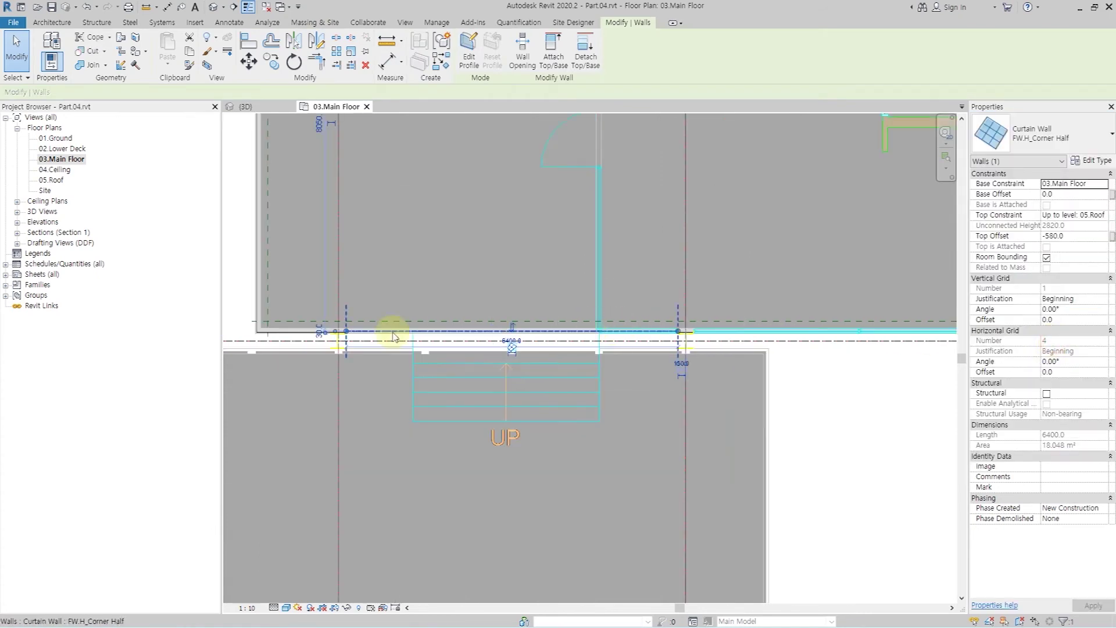
pyautogui.scroll(3, 346, 340)
# Drag the copy's end grips into the opposite corner, lengthening it to 1515
pyautogui.moveTo(351, 329)
pyautogui.mouseDown()
pyautogui.moveTo(798, 327)
pyautogui.moveTo(778, 319)
pyautogui.mouseUp()
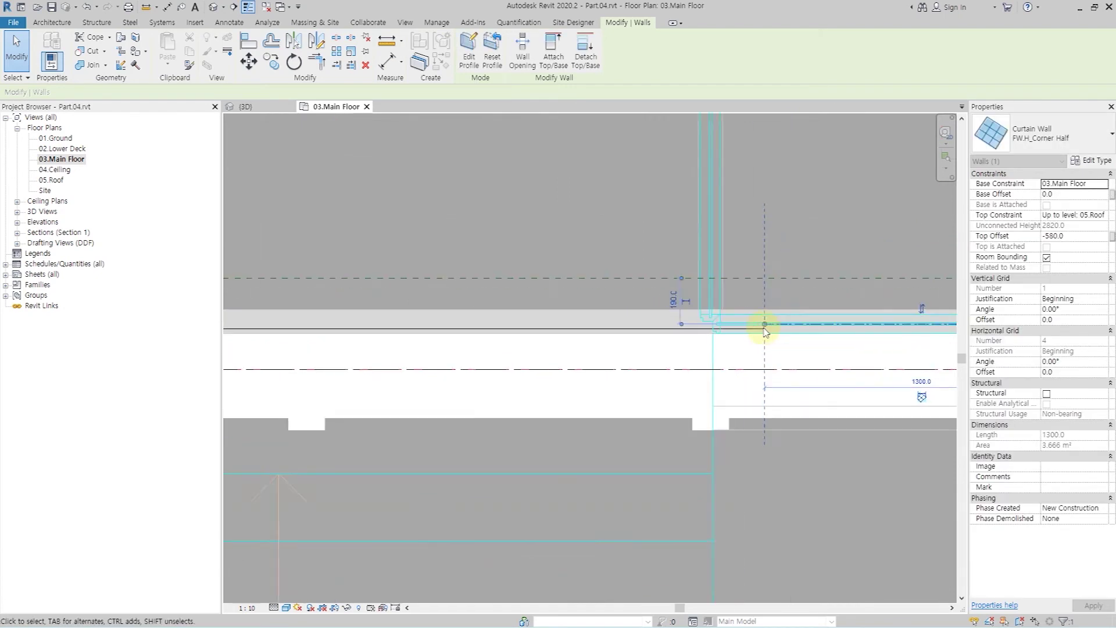
pyautogui.scroll(5, 778, 319)
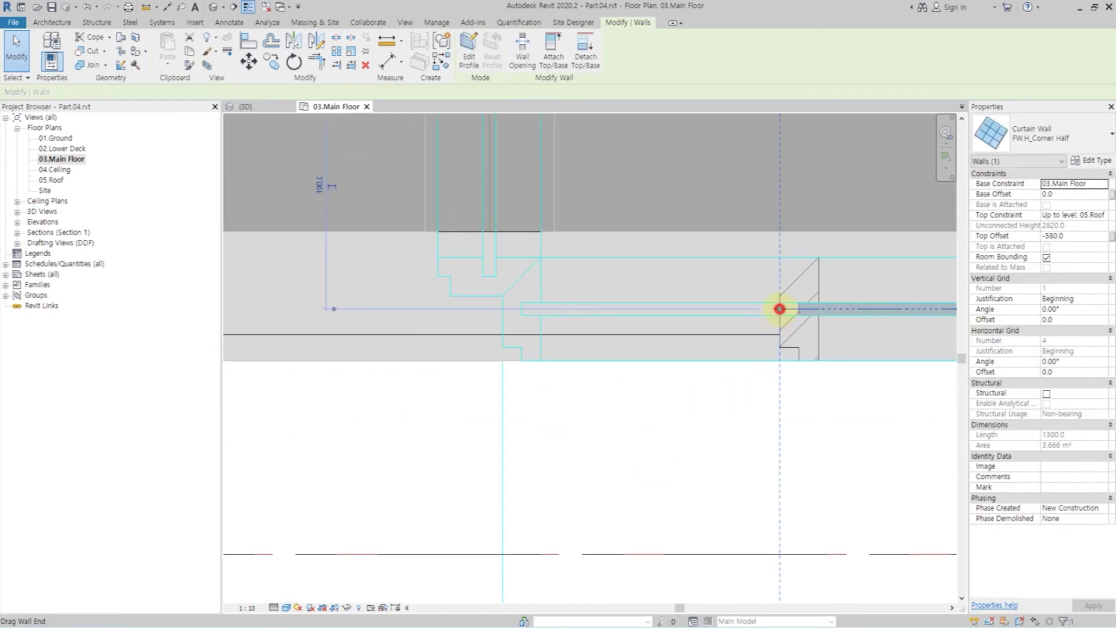
pyautogui.moveTo(779, 308); pyautogui.dragTo(726, 310)
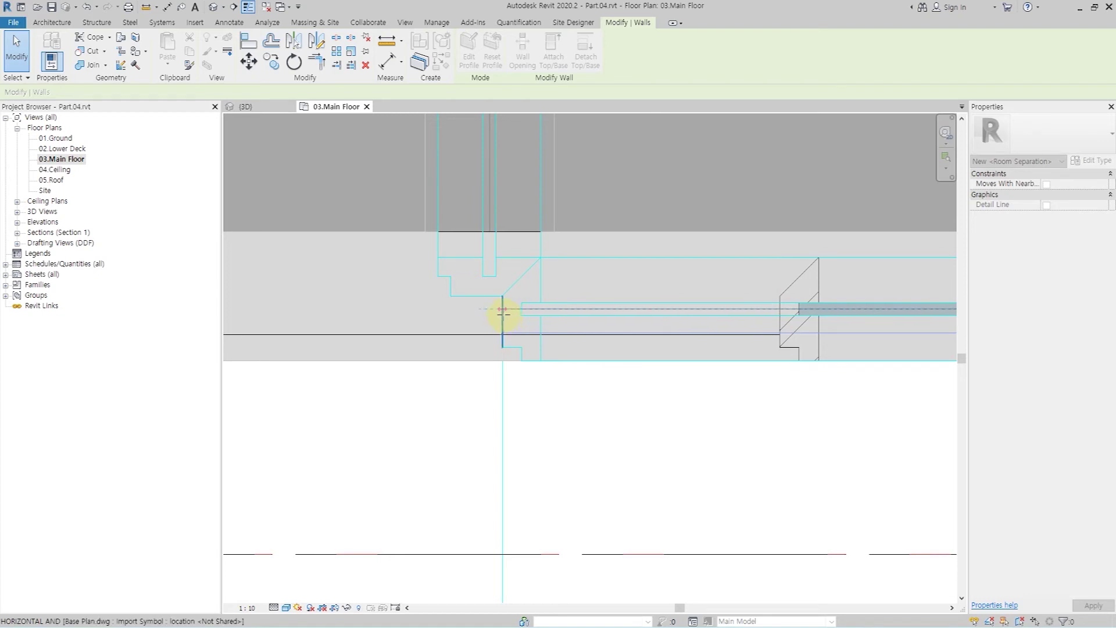
pyautogui.moveTo(503, 311); pyautogui.dragTo(503, 310)
pyautogui.scroll(5, 541, 268)
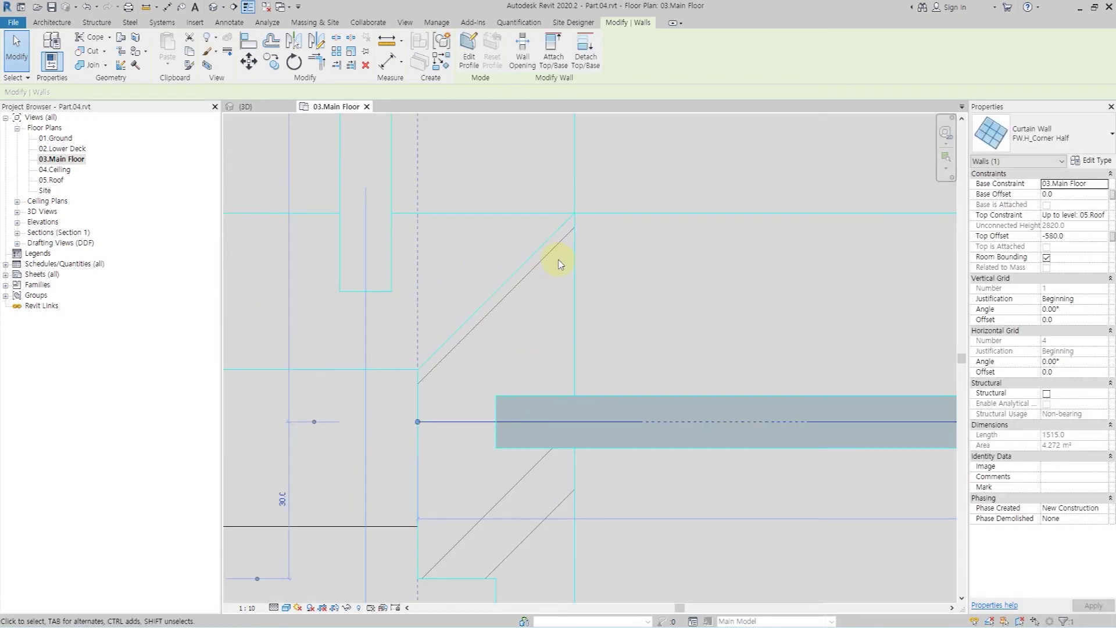
pyautogui.scroll(-4, 500, 302)
pyautogui.scroll(-1, 483, 325)
# Inspect the corner mullion and reselect the new corner curtain wall piece
pyautogui.click(531, 431)
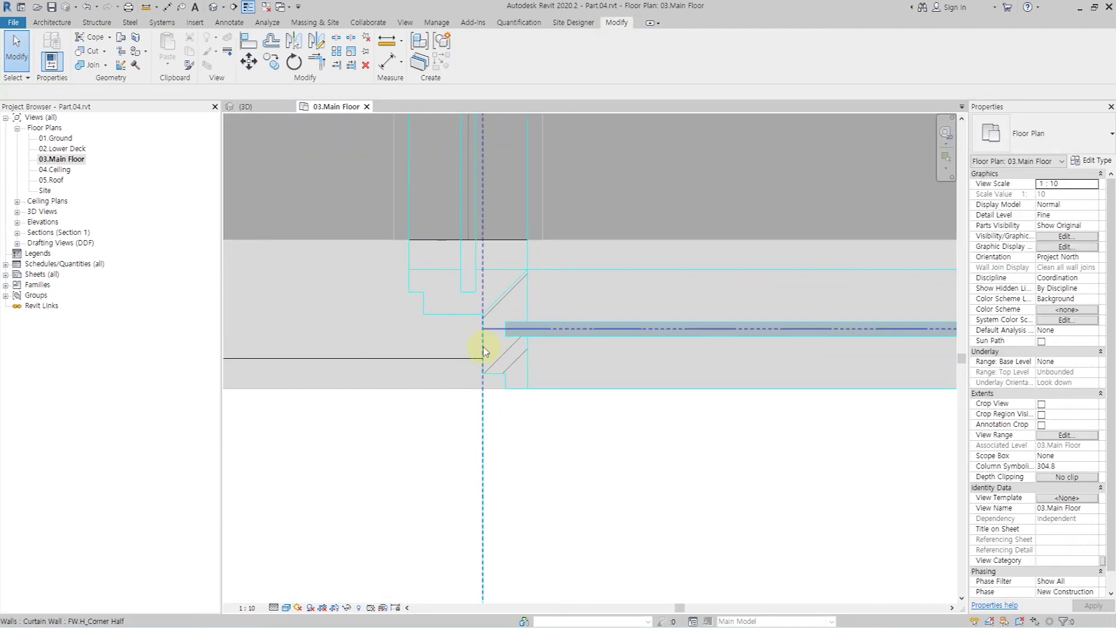
pyautogui.click(483, 350)
pyautogui.scroll(3, 428, 348)
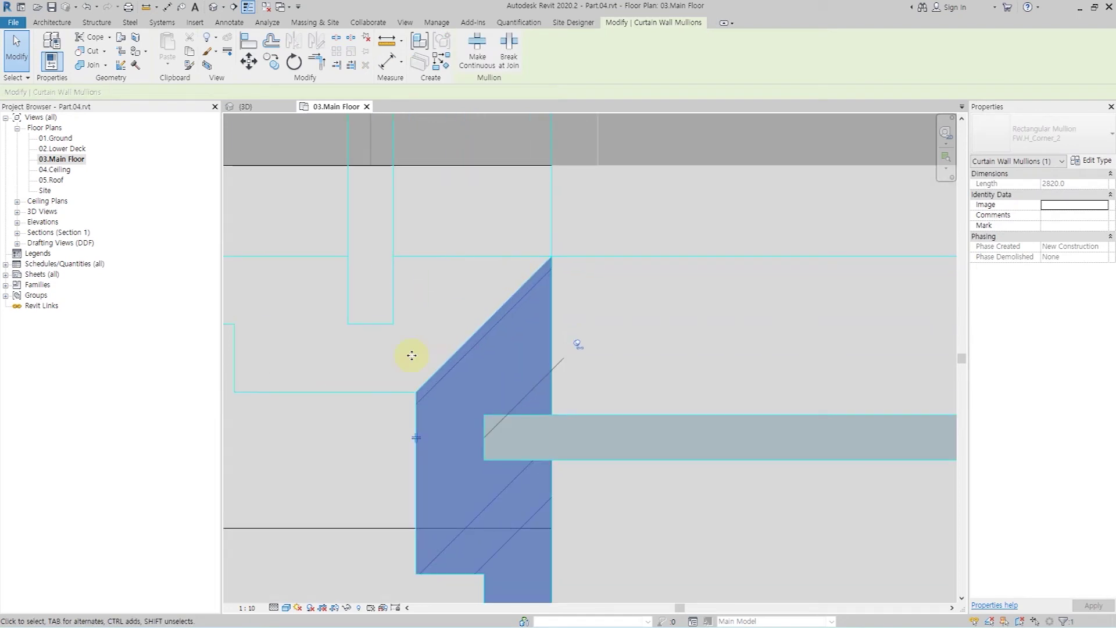
pyautogui.scroll(-2, 391, 384)
pyautogui.scroll(-2, 391, 383)
pyautogui.scroll(-2, 386, 386)
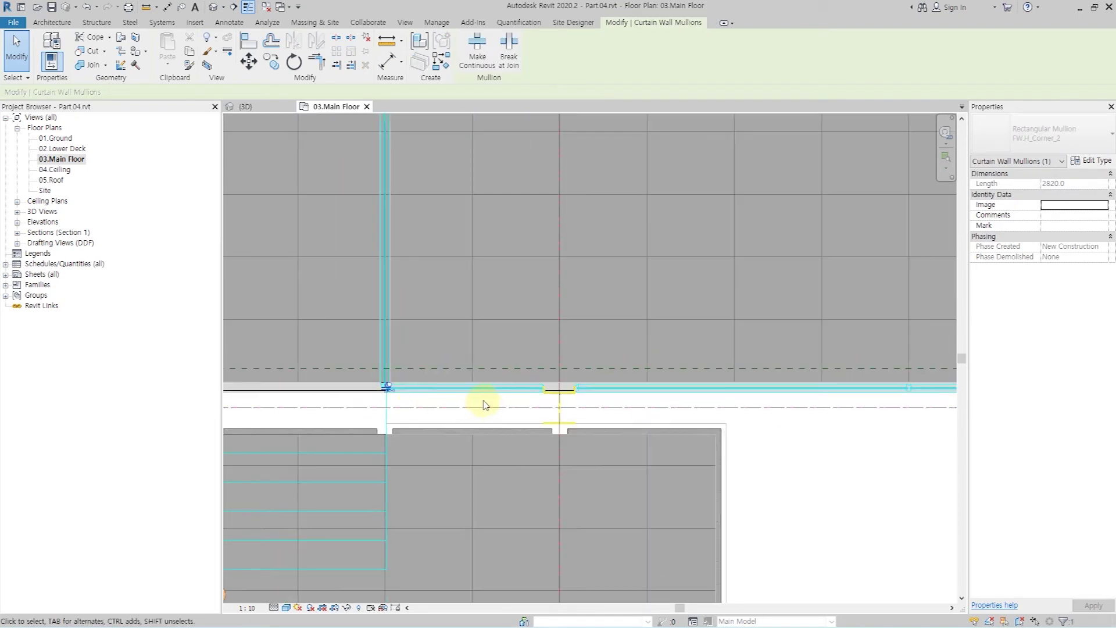
pyautogui.click(497, 387)
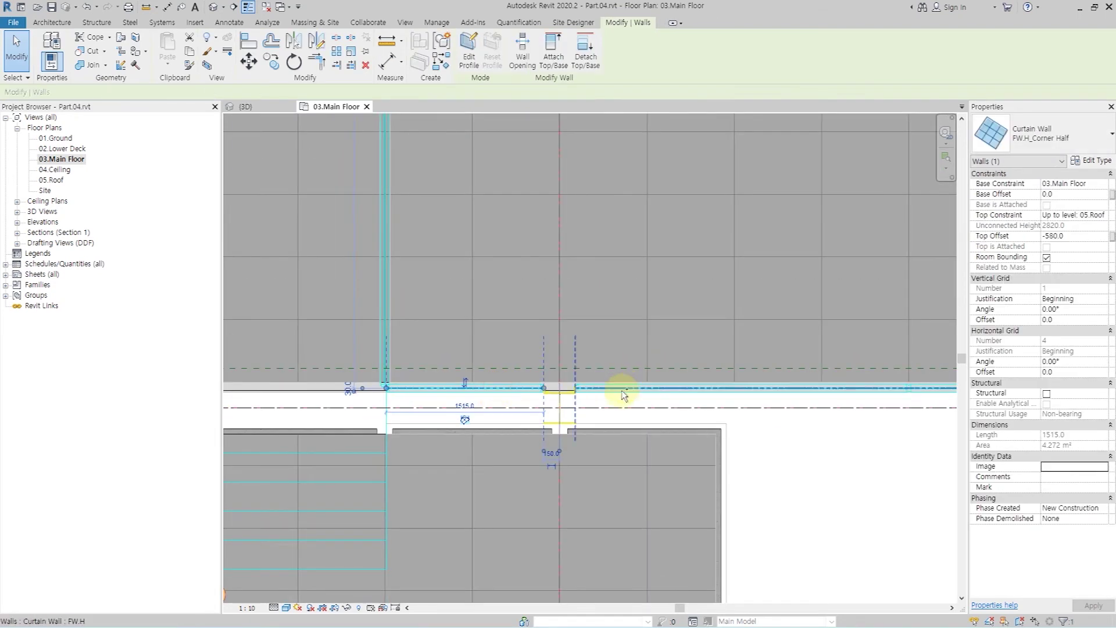
pyautogui.scroll(-2, 738, 389)
pyautogui.scroll(-2, 531, 381)
pyautogui.scroll(4, 580, 390)
pyautogui.keyDown('ctrl'); pyautogui.click(582, 390); pyautogui.keyUp('ctrl')
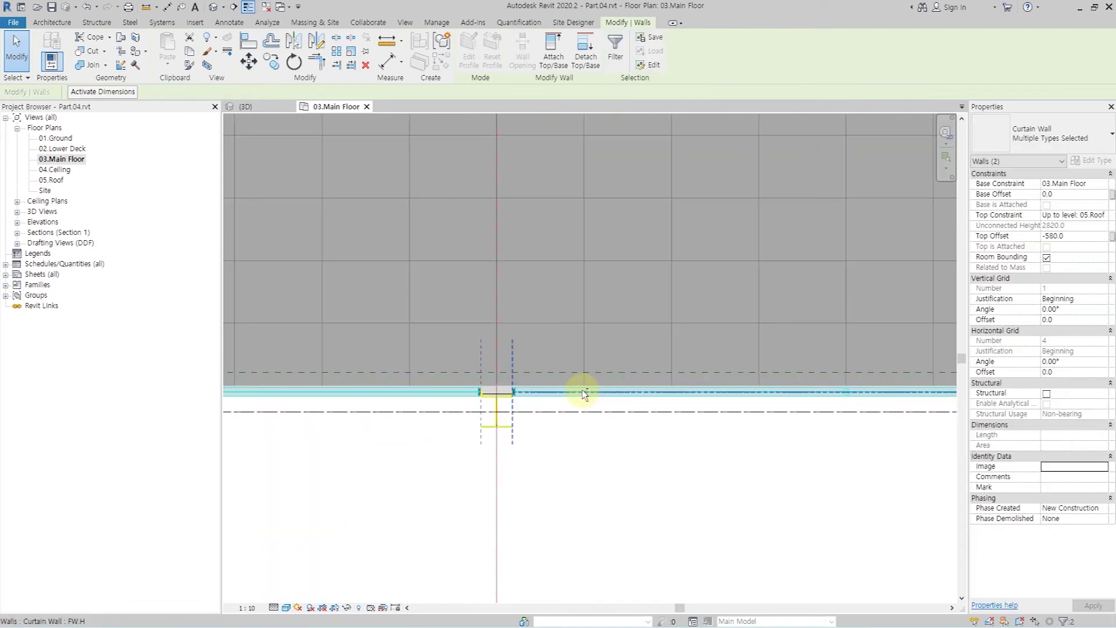
pyautogui.scroll(-1, 803, 392)
pyautogui.scroll(-2, 643, 399)
pyautogui.keyDown('ctrl'); pyautogui.click(700, 401); pyautogui.keyUp('ctrl')
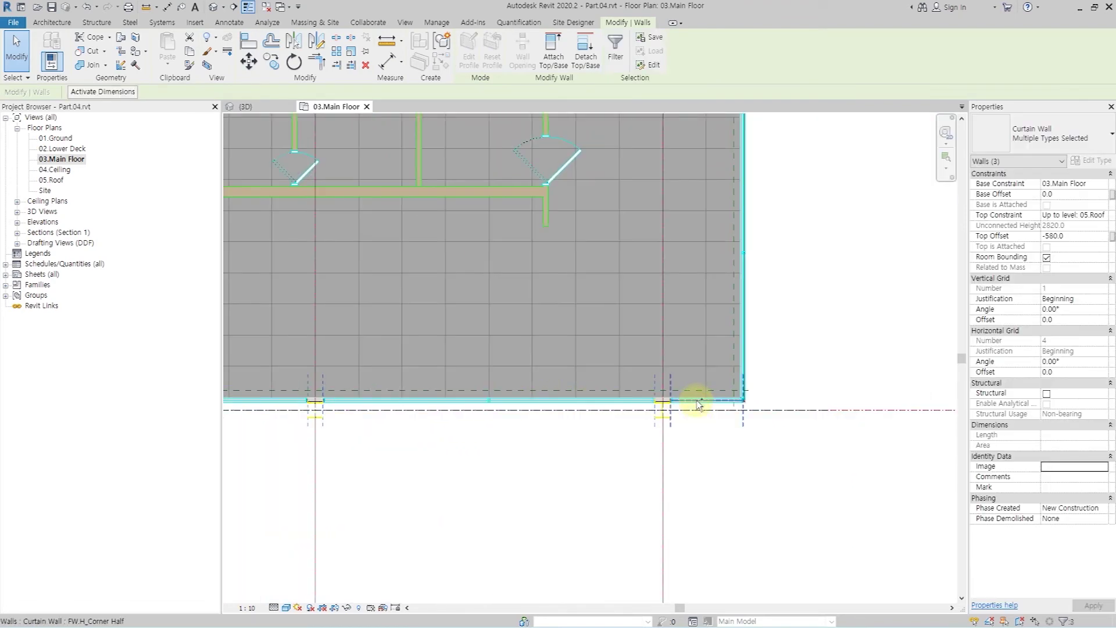
pyautogui.keyDown('ctrl'); pyautogui.click(737, 435); pyautogui.keyUp('ctrl')
pyautogui.scroll(-4, 498, 381)
pyautogui.scroll(1, 465, 279)
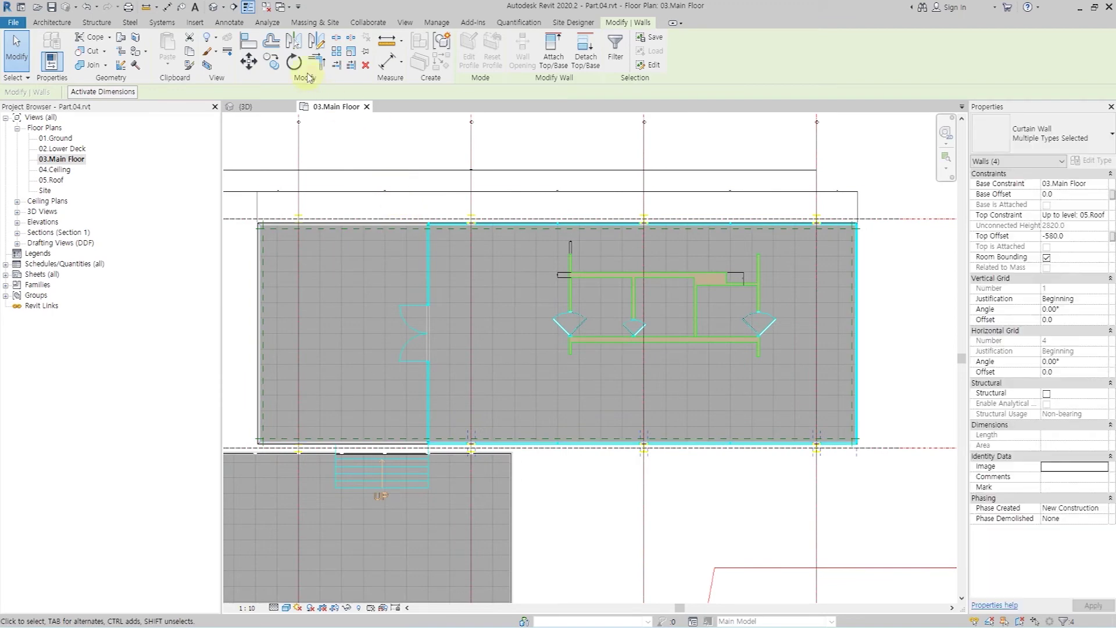
pyautogui.click(299, 42)
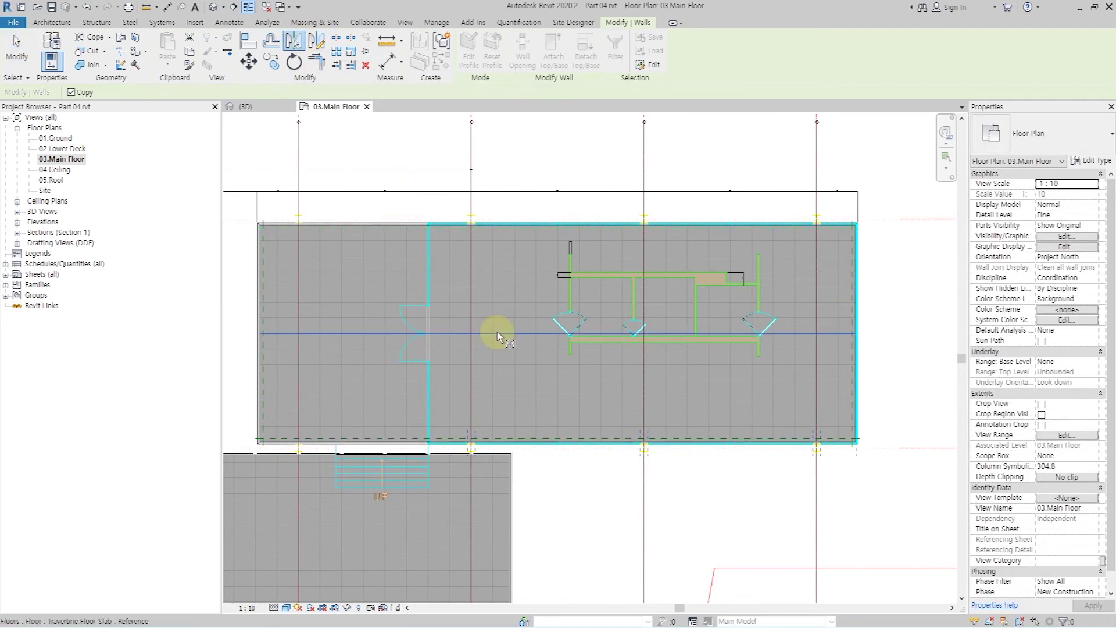
pyautogui.press('Escape')
pyautogui.scroll(5, 431, 197)
pyautogui.scroll(1, 491, 262)
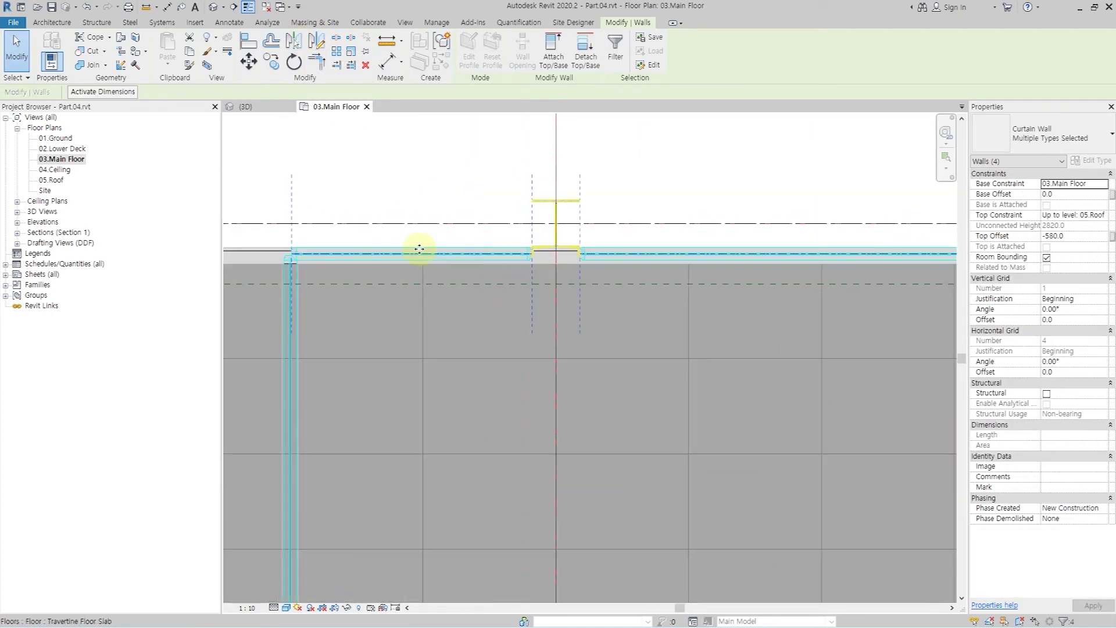
pyautogui.scroll(-2, 486, 278)
pyautogui.scroll(-2, 717, 291)
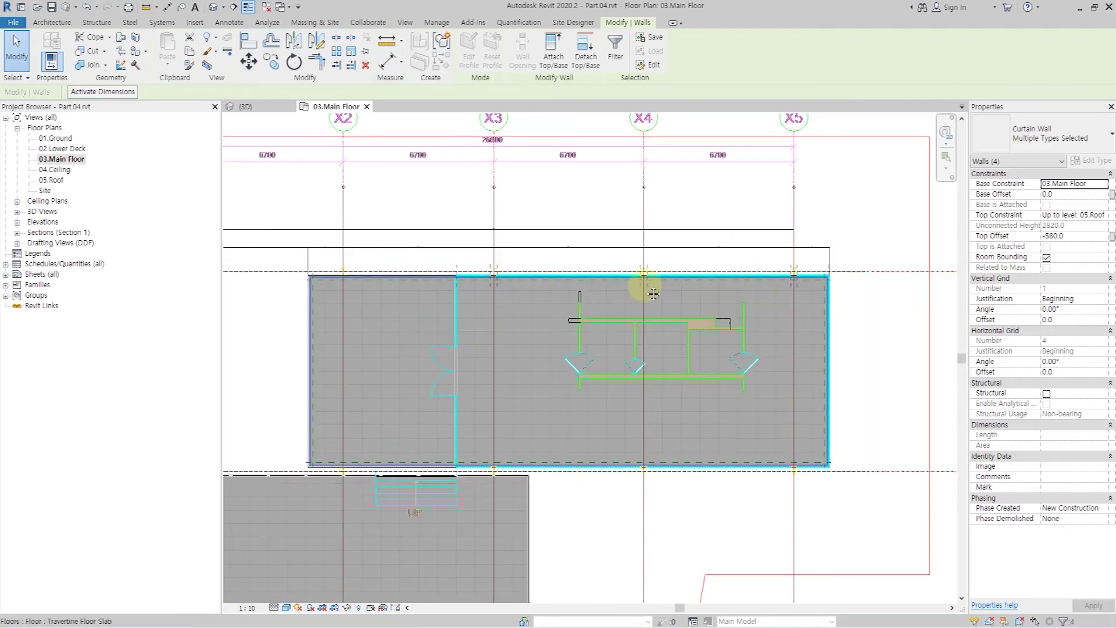
pyautogui.scroll(-1, 581, 314)
pyautogui.click(52, 24)
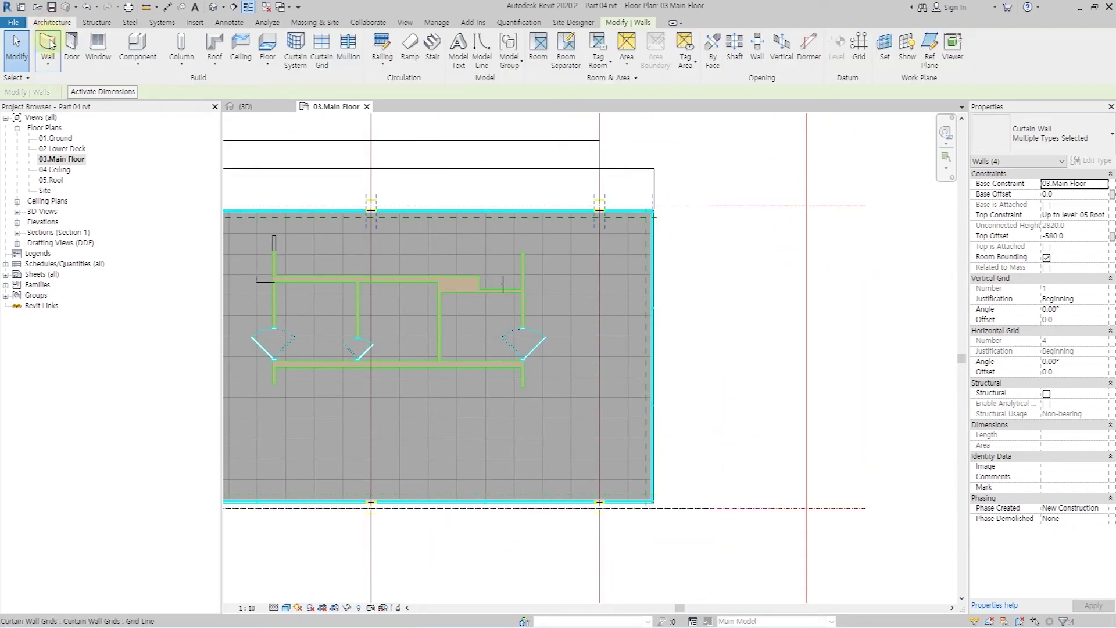
# Start a FW.H_Corner Full wall at the top-right corner of the floor
pyautogui.click(51, 43)
pyautogui.click(1054, 136)
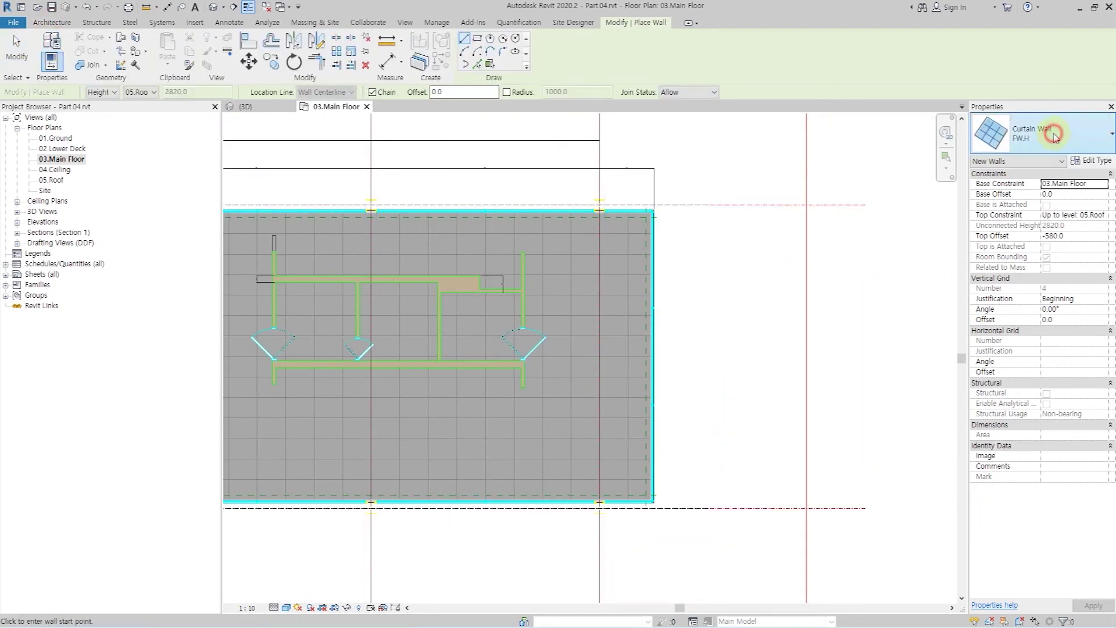
pyautogui.click(1041, 320)
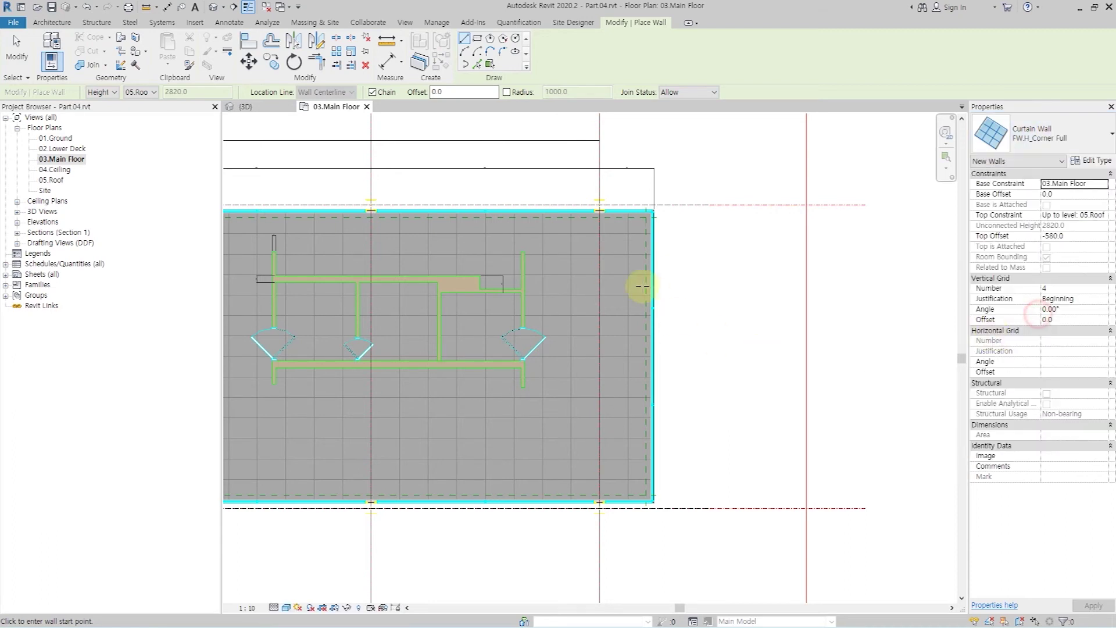
pyautogui.scroll(2, 663, 250)
pyautogui.scroll(2, 668, 224)
pyautogui.scroll(1, 675, 197)
pyautogui.click(677, 191)
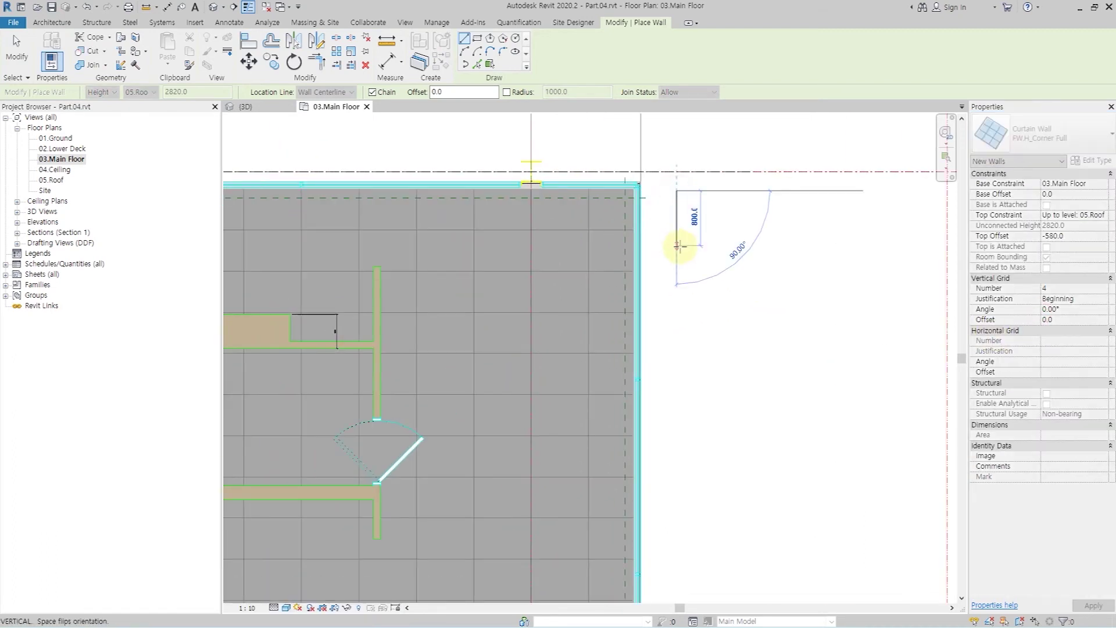
# Set the curtain wall's lower end point, exit the Wall tool, and zoom to its upper end
pyautogui.scroll(-4, 678, 247)
pyautogui.click(676, 436)
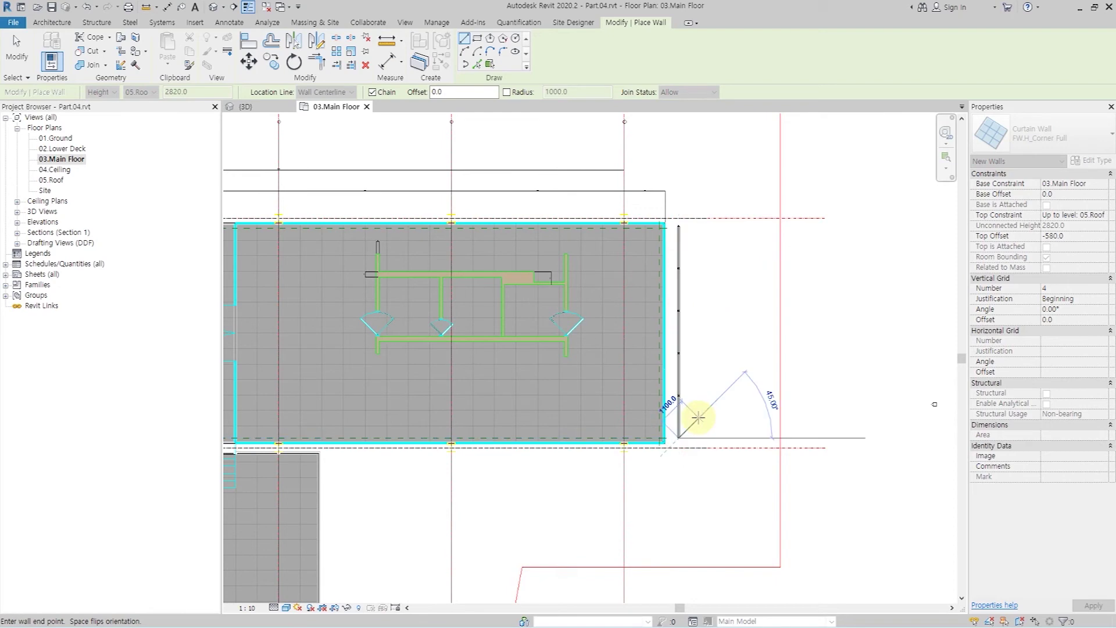
pyautogui.scroll(2, 707, 396)
pyautogui.press('Escape')
pyautogui.press('Escape')
pyautogui.moveTo(728, 295); pyautogui.dragTo(690, 346, button='middle')
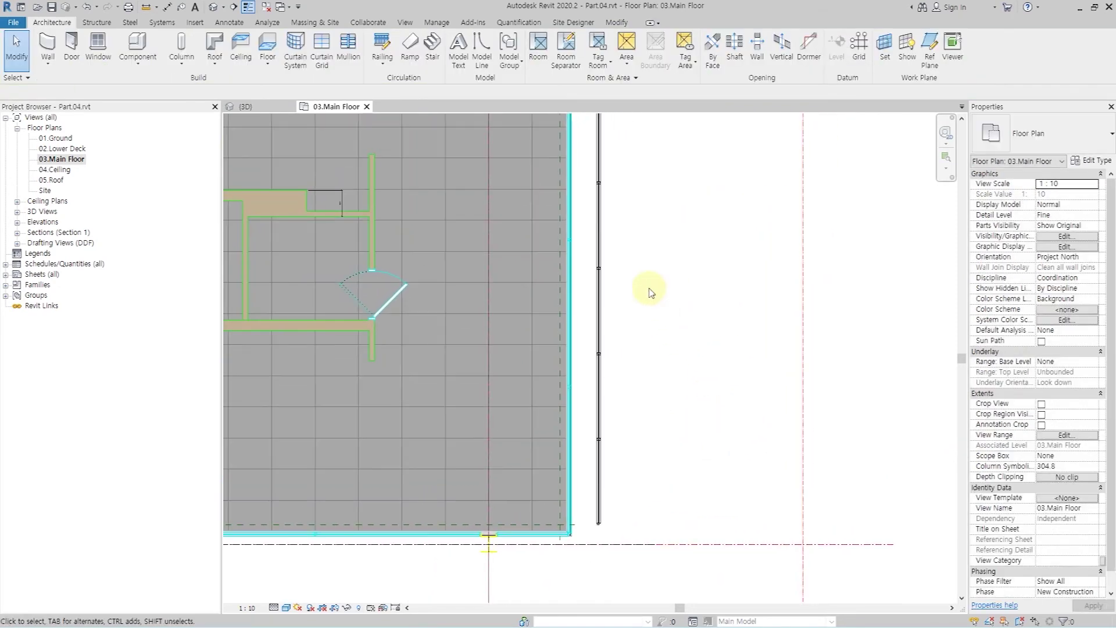
pyautogui.scroll(3, 596, 195)
pyautogui.scroll(2, 593, 215)
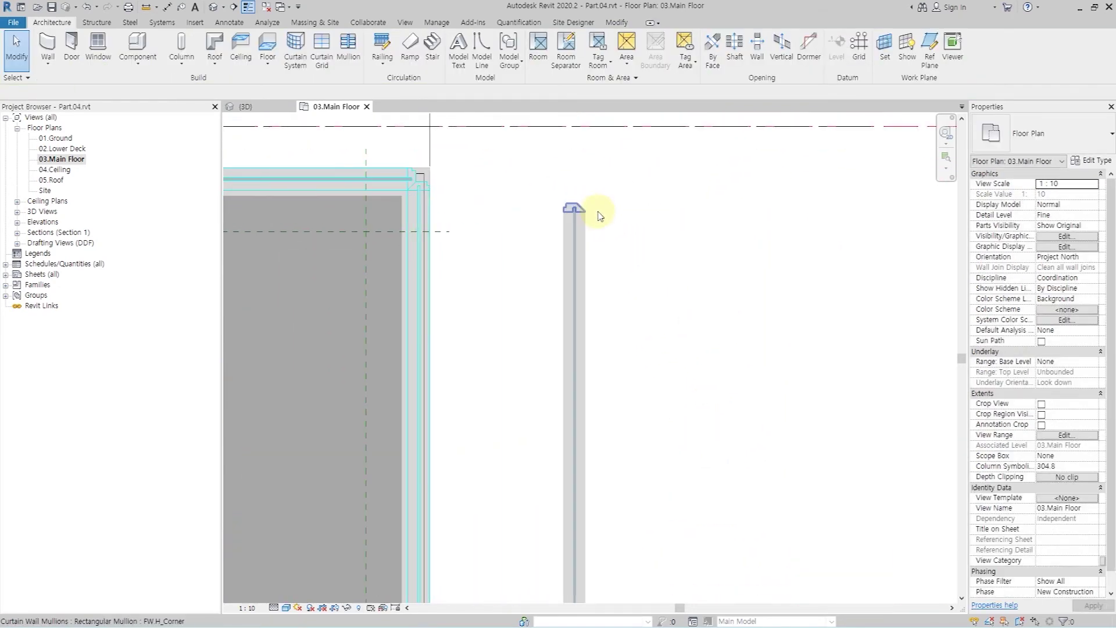
# Select the new FW.H_Corner Full end curtain wall
pyautogui.click(594, 212)
pyautogui.scroll(2, 594, 213)
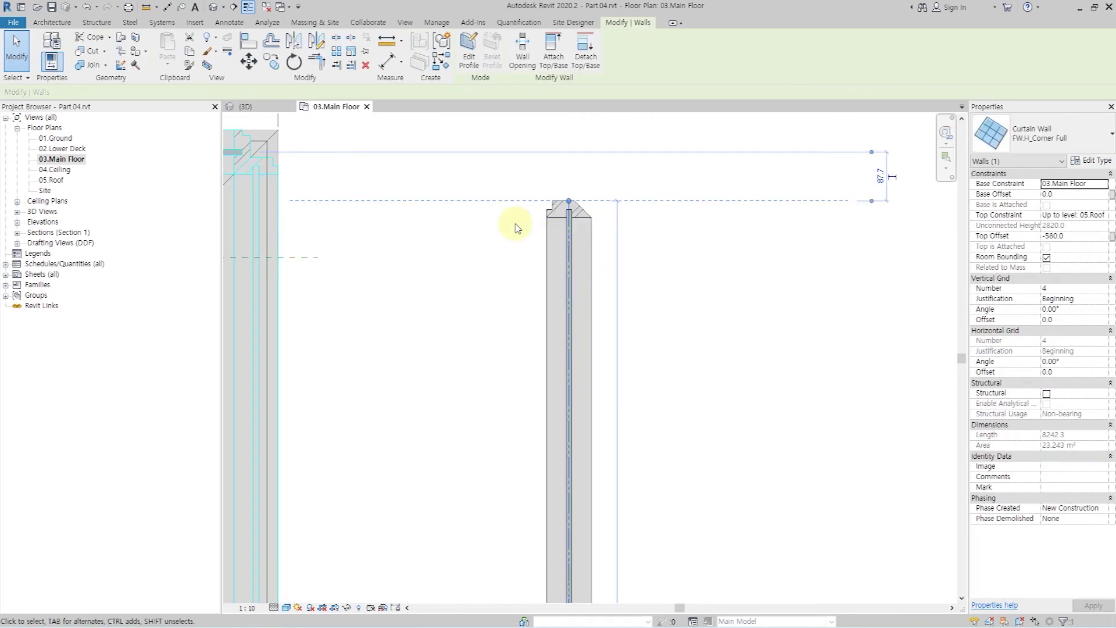
pyautogui.scroll(3, 608, 213)
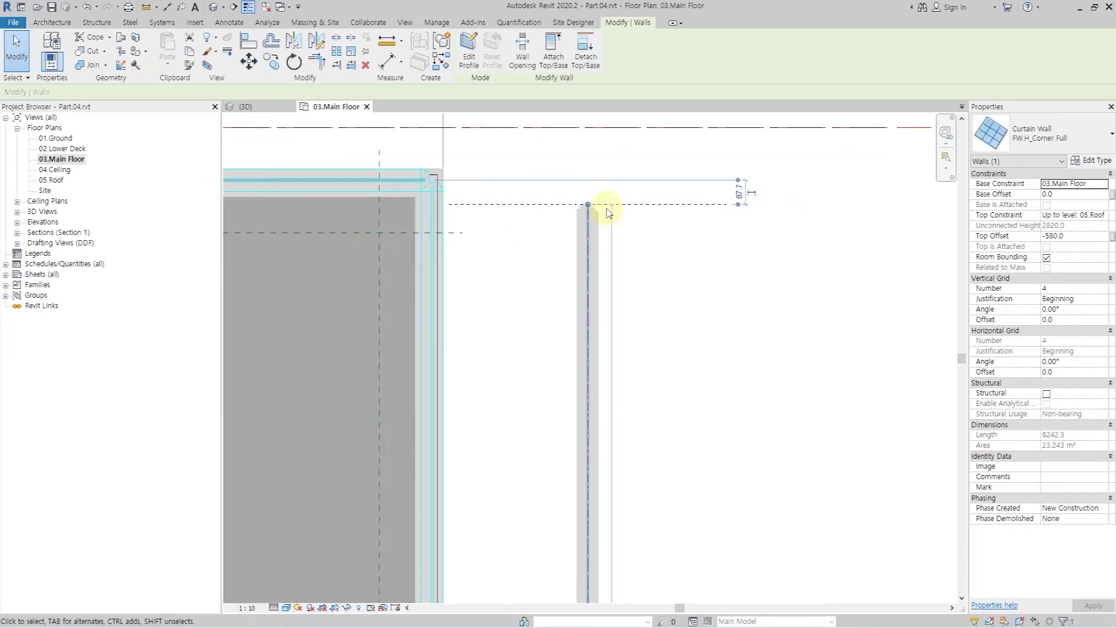
pyautogui.scroll(-2, 564, 193)
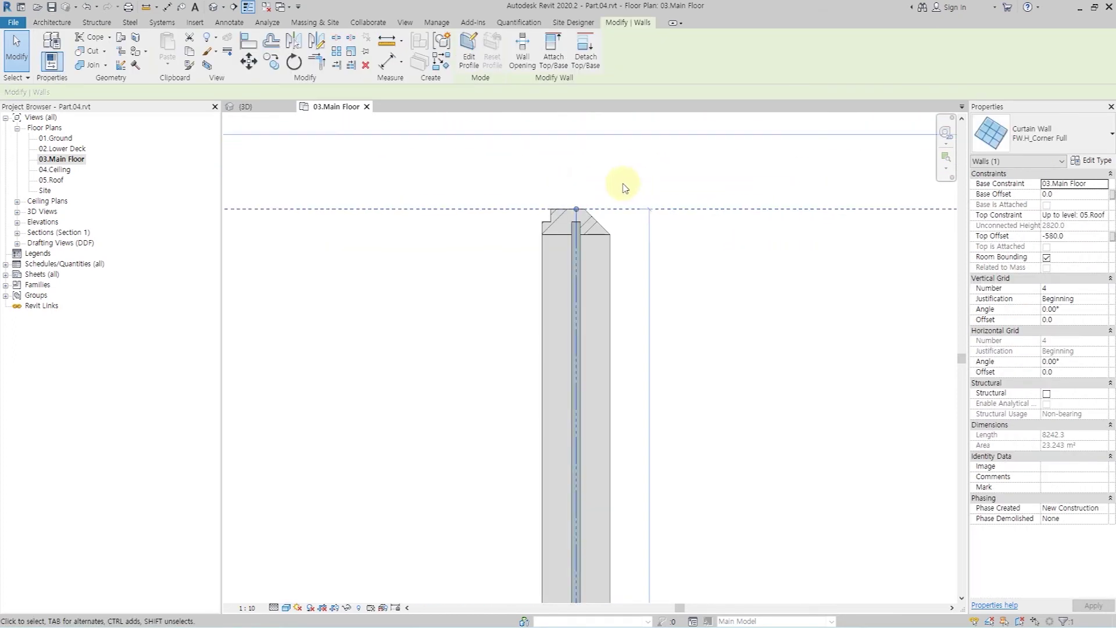
pyautogui.scroll(-2, 623, 186)
pyautogui.click(469, 302)
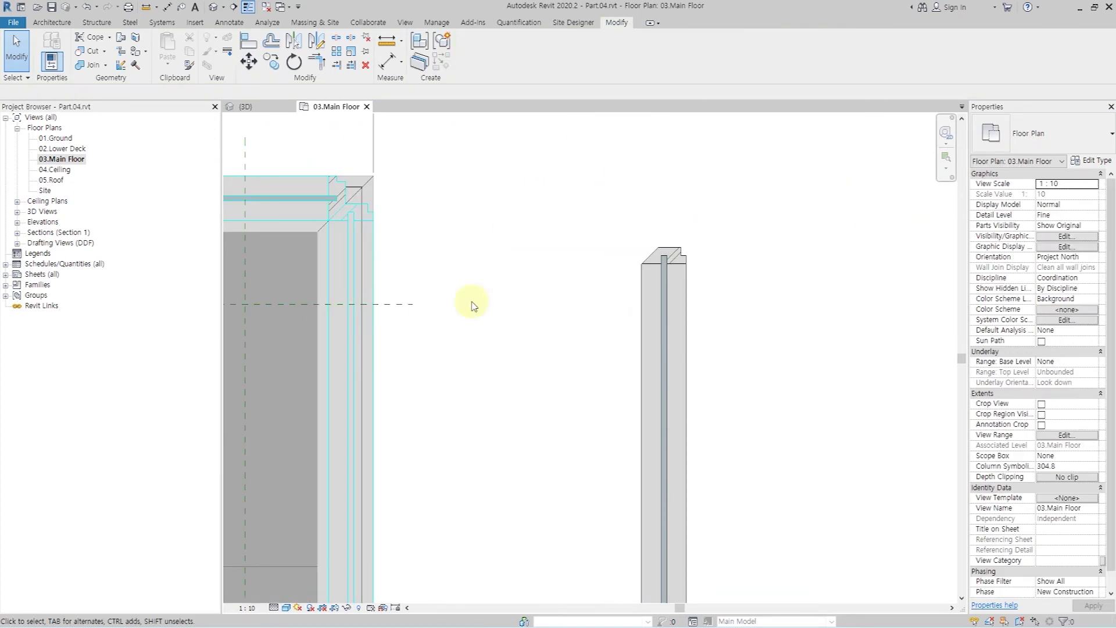
pyautogui.click(667, 322)
# Move the curtain wall (MV) from its corner onto the DDF_C-Channel framing edge
pyautogui.press('m')
pyautogui.press('v')
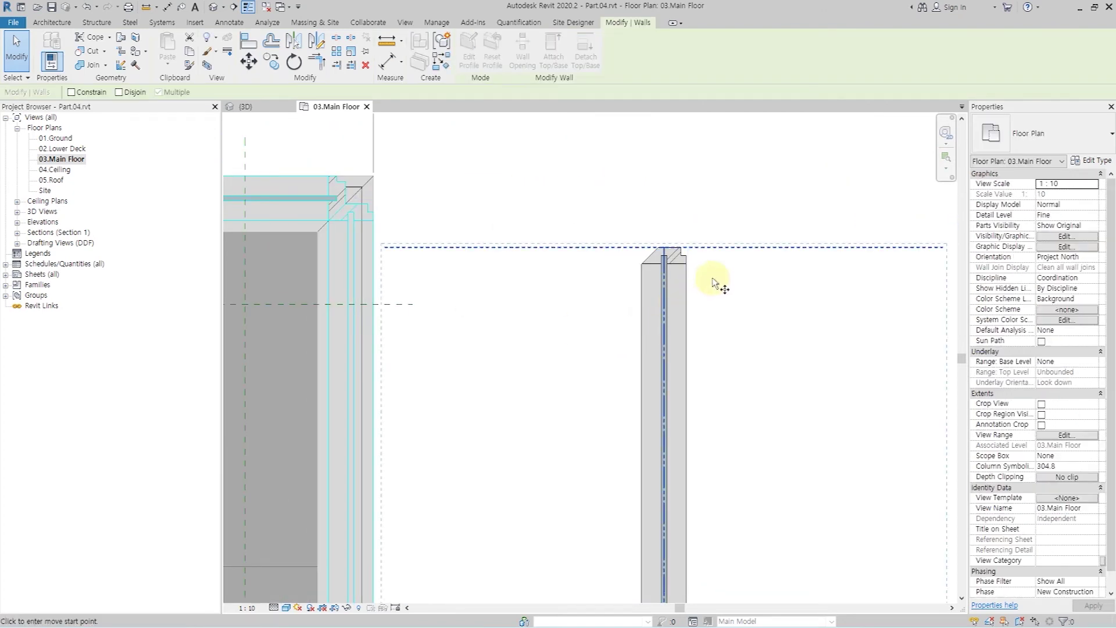
pyautogui.click(687, 264)
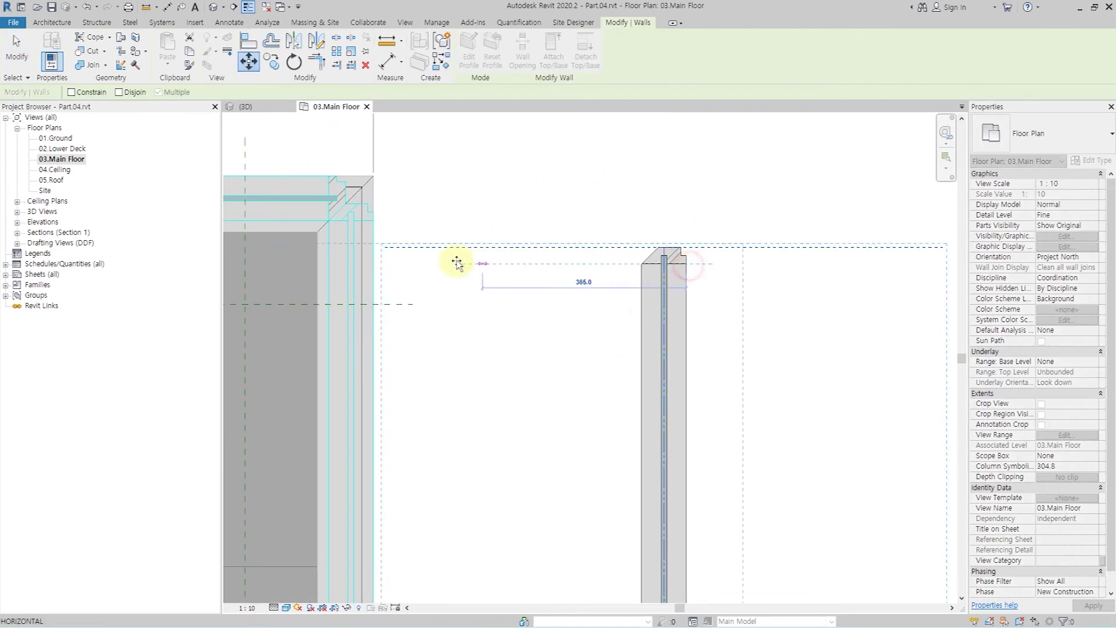
pyautogui.click(373, 266)
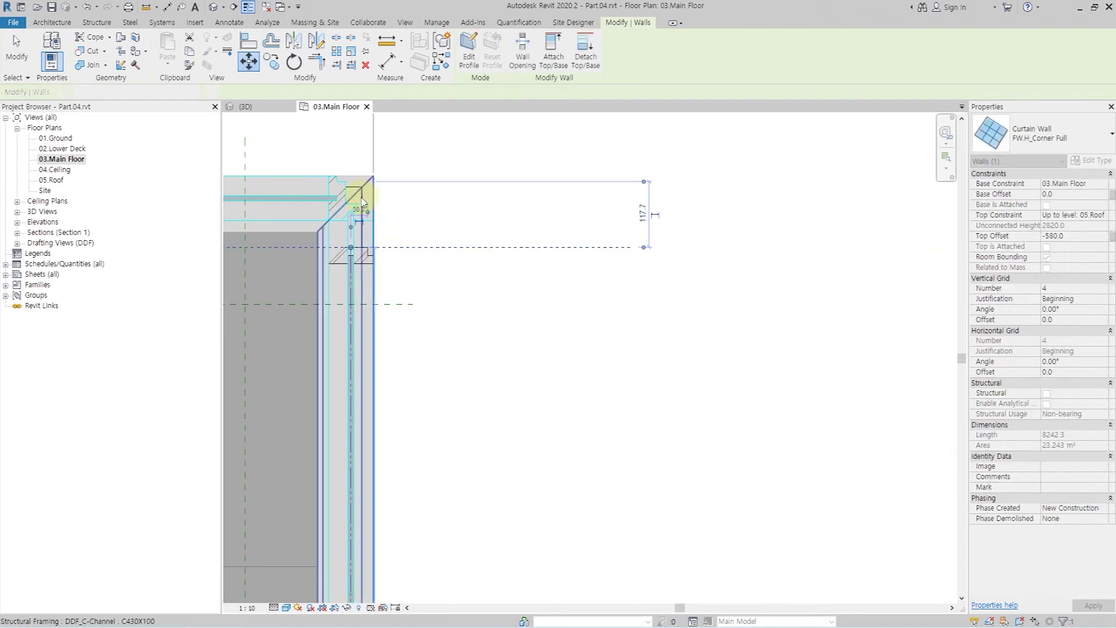
pyautogui.scroll(2, 357, 193)
pyautogui.scroll(2, 444, 317)
# Undo the accidental RS command and the unwanted wall end change
pyautogui.press('r')
pyautogui.press('s')
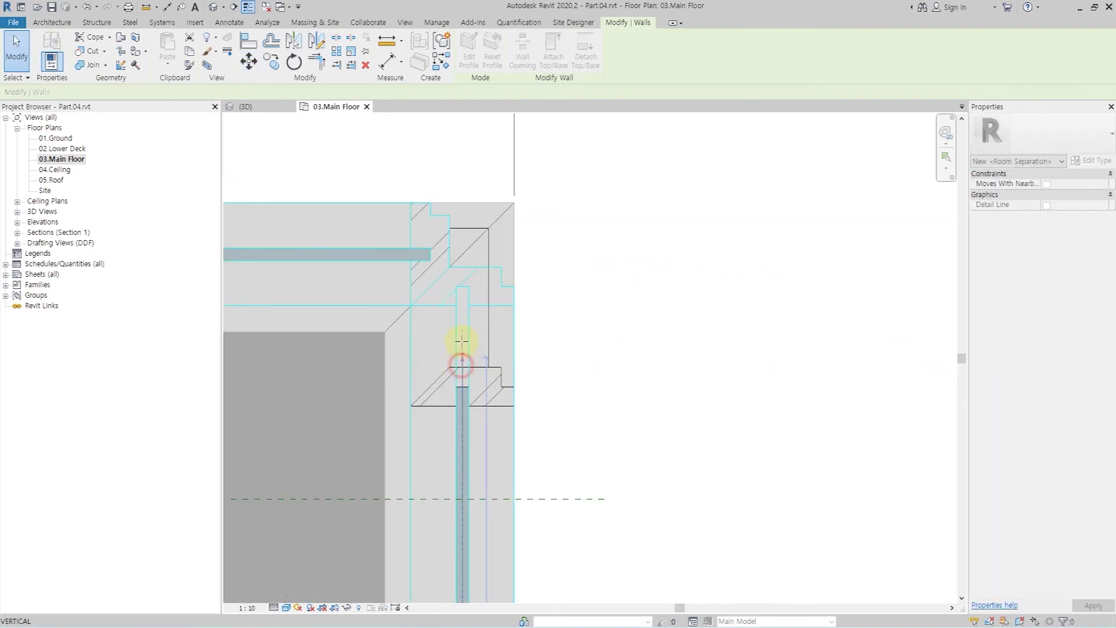
pyautogui.hotkey('ctrl', 'z')
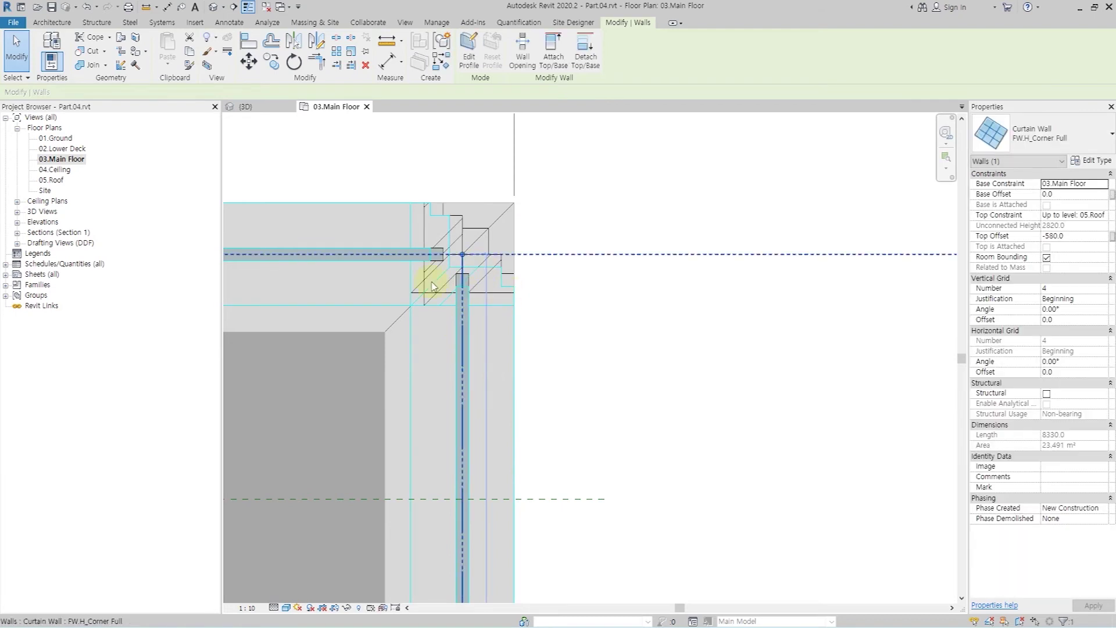
pyautogui.hotkey('ctrl', 'z')
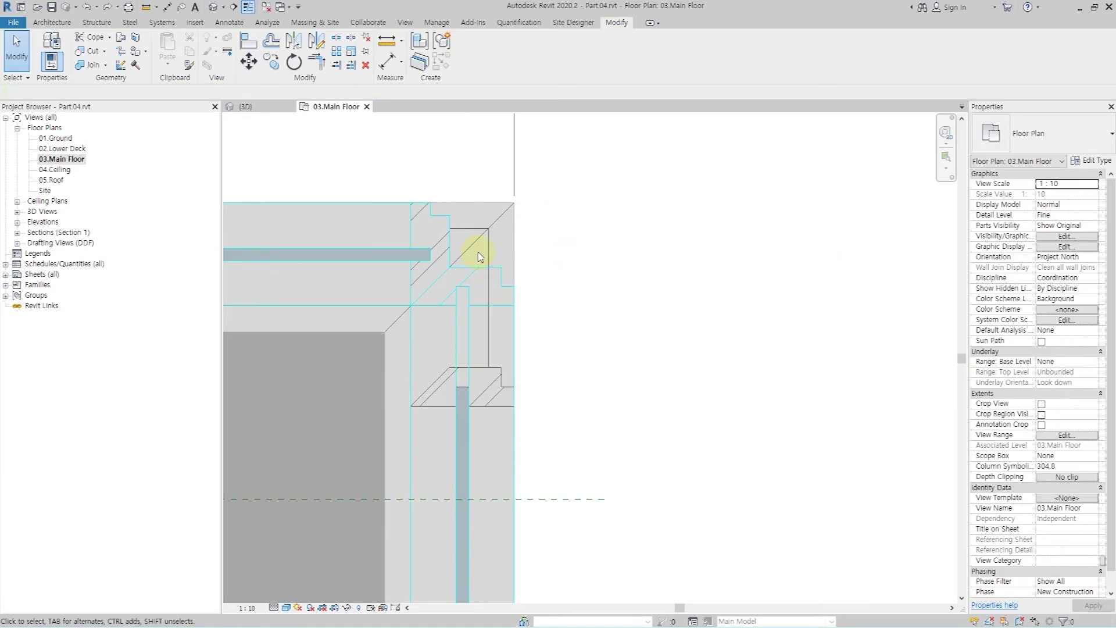
pyautogui.rightClick(462, 368)
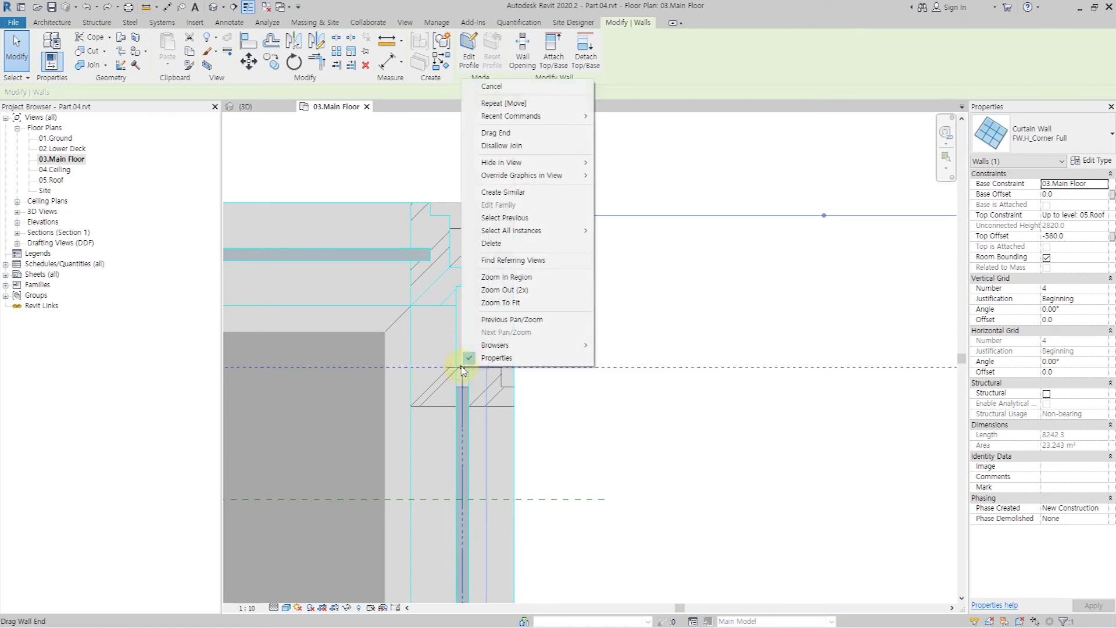
# Disallow joins at the wall's top end and drag it onto the corner framing line
pyautogui.click(515, 146)
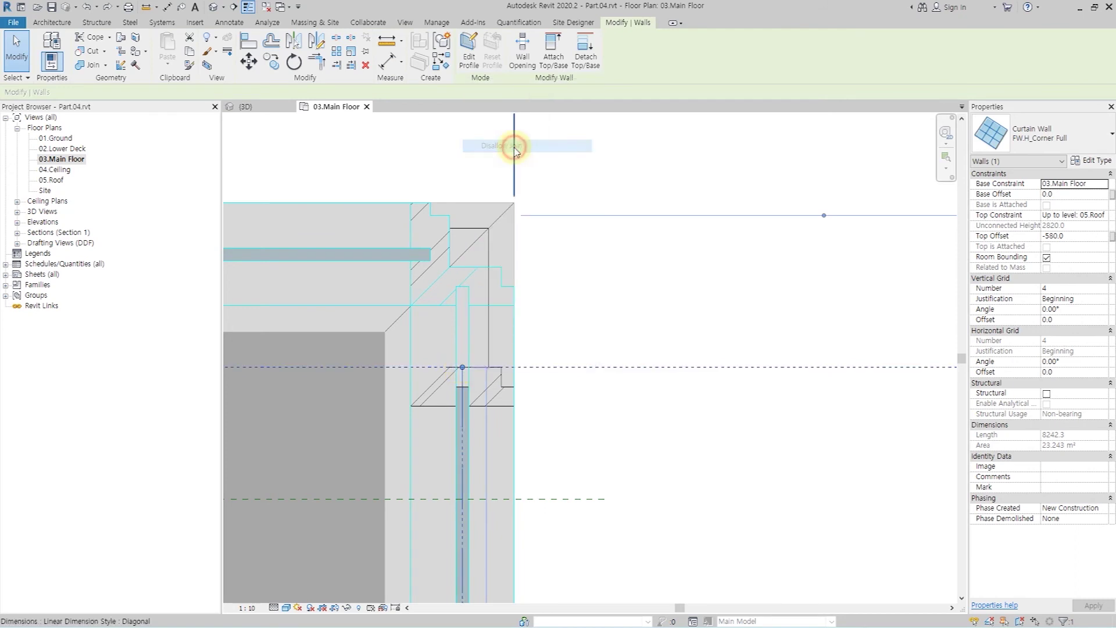
pyautogui.click(462, 363)
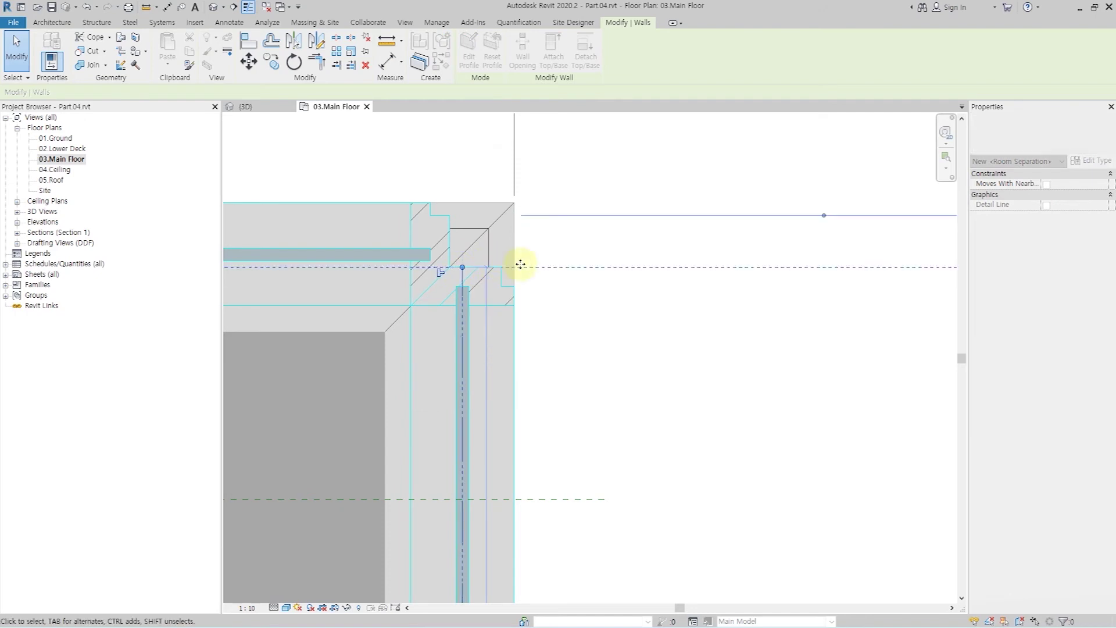
pyautogui.click(520, 302)
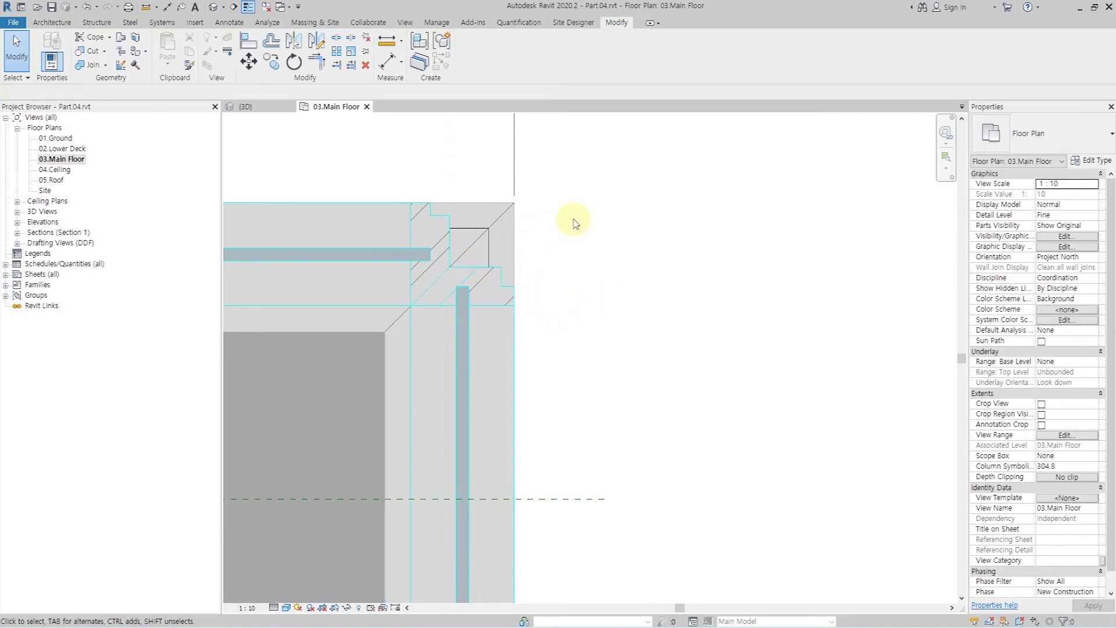
pyautogui.scroll(-3, 568, 229)
# Disallow joins at the wall's lower end in the bottom-right corner
pyautogui.moveTo(593, 424)
pyautogui.mouseDown(button='middle')
pyautogui.moveTo(587, 371)
pyautogui.moveTo(531, 349)
pyautogui.mouseUp(button='middle')
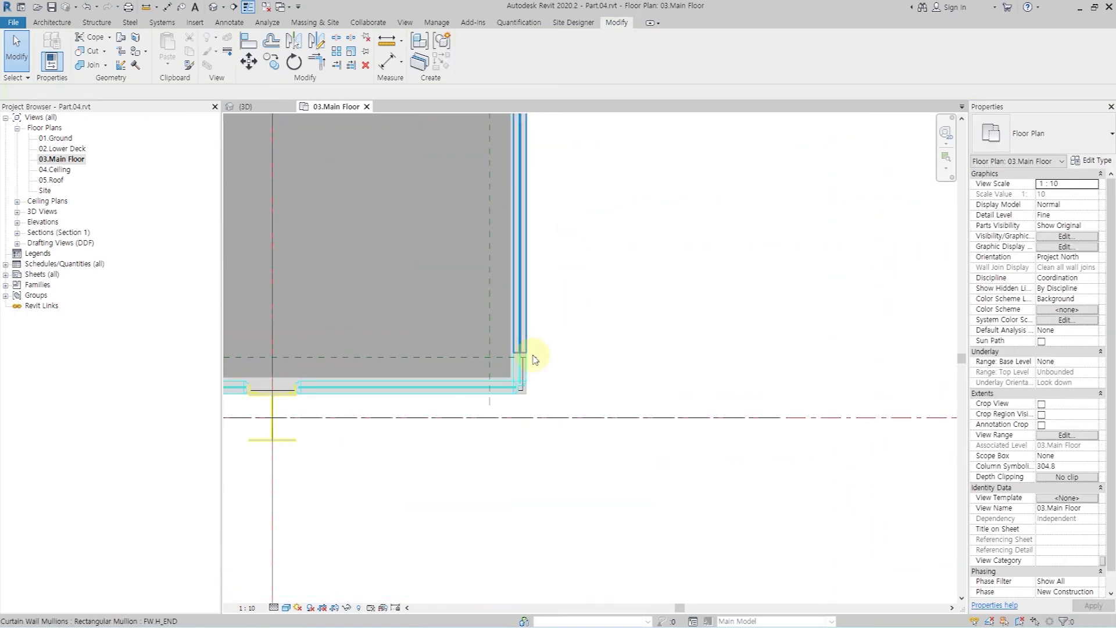
pyautogui.scroll(2, 523, 369)
pyautogui.scroll(2, 517, 362)
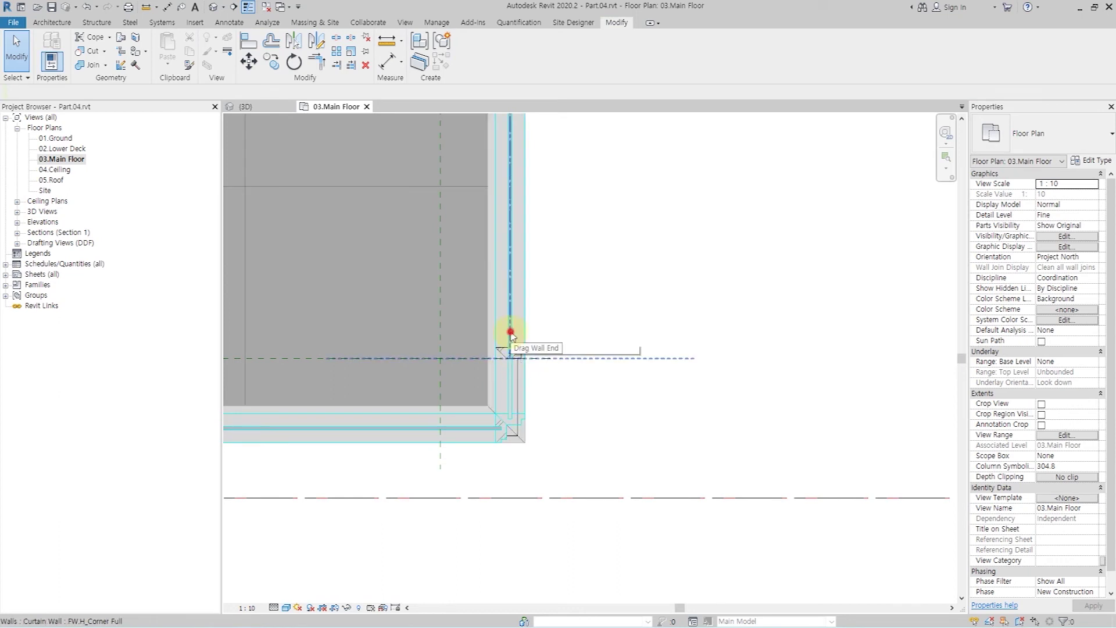
pyautogui.rightClick(509, 356)
pyautogui.click(574, 137)
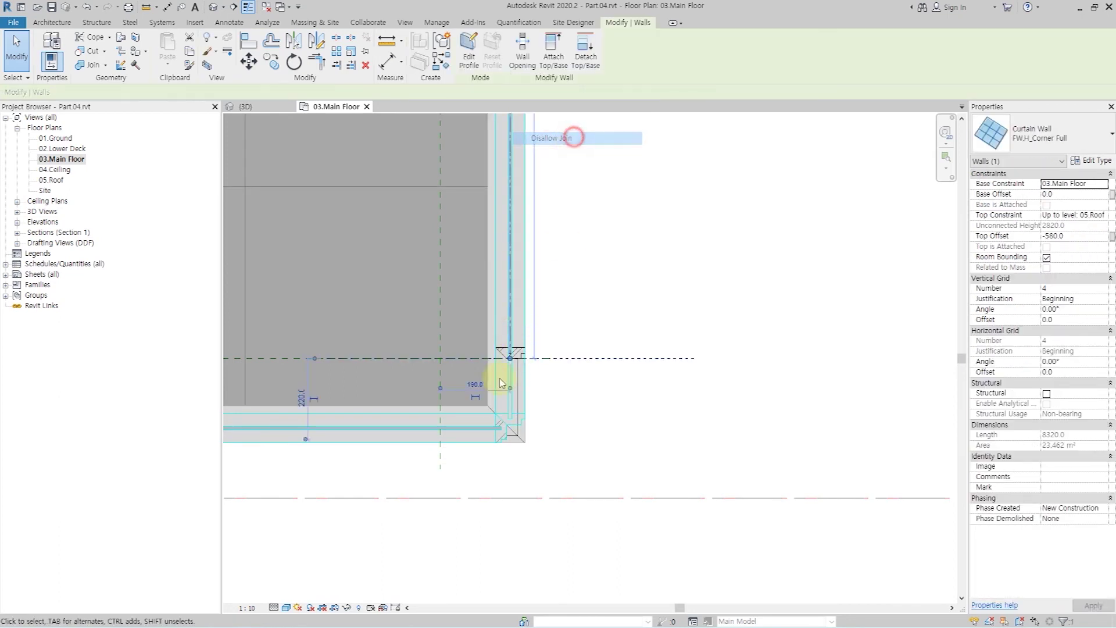
pyautogui.scroll(3, 501, 422)
# Align the wall's lower end to the corner line reference
pyautogui.click(256, 46)
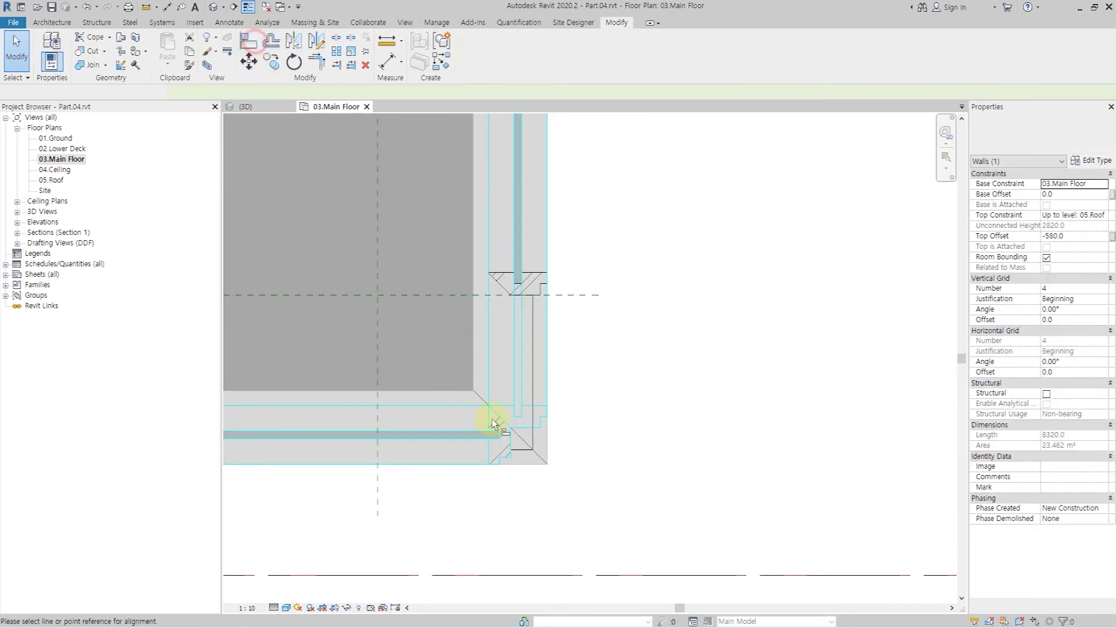
pyautogui.scroll(1, 529, 425)
pyautogui.click(528, 424)
pyautogui.click(518, 274)
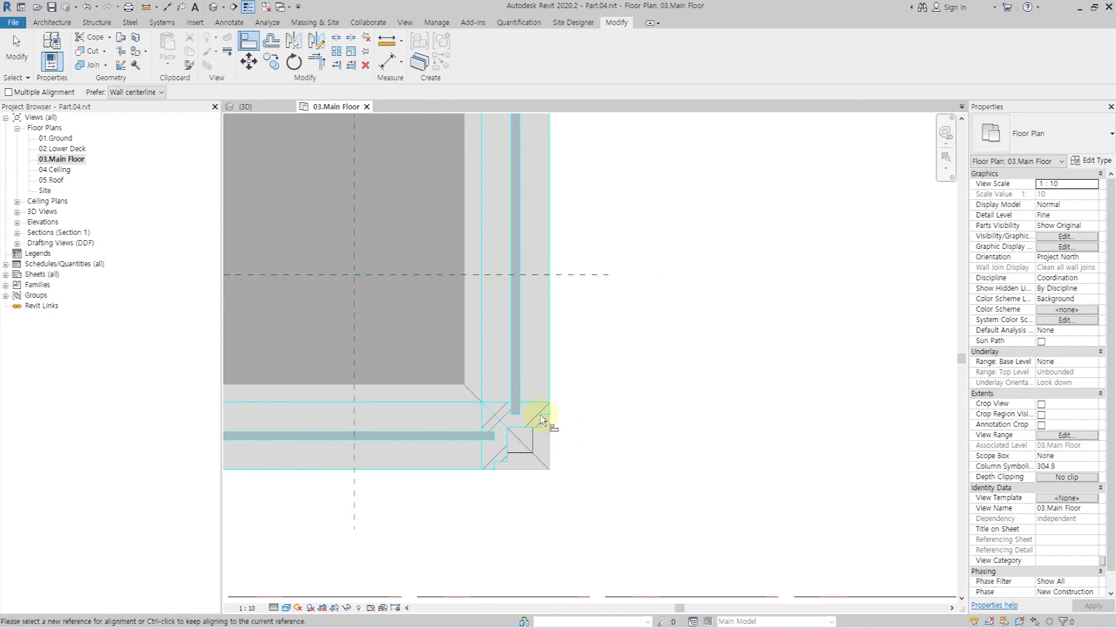
pyautogui.press('Escape')
pyautogui.scroll(-2, 526, 422)
pyautogui.moveTo(524, 428)
pyautogui.mouseDown(button='middle')
pyautogui.moveTo(609, 343)
pyautogui.moveTo(570, 341)
pyautogui.mouseUp(button='middle')
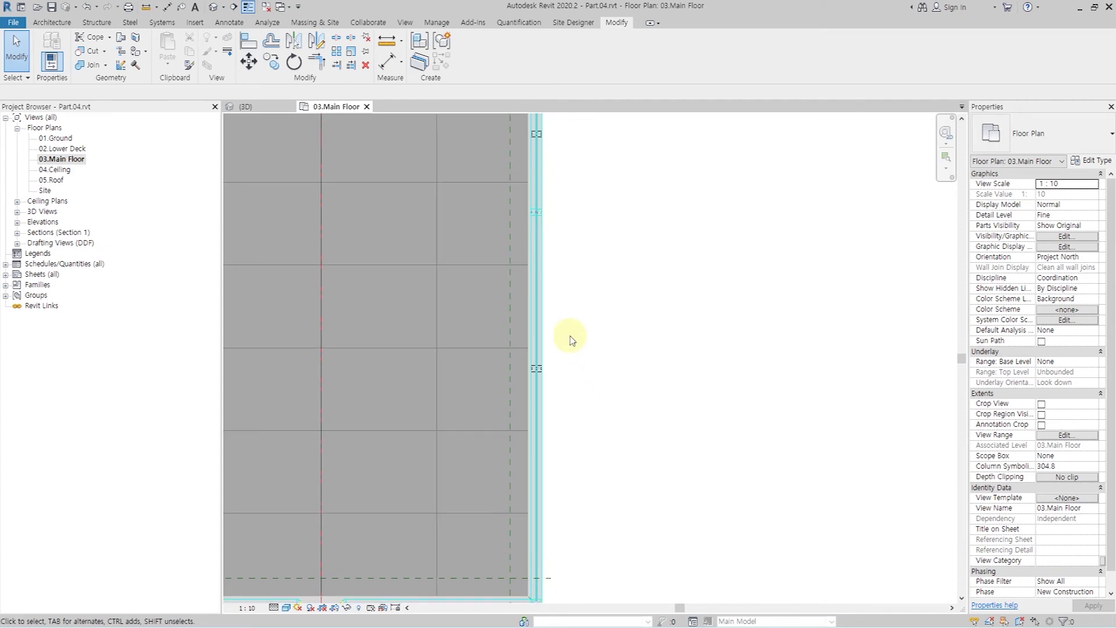
# In the {3D} view, turn off Section Box and select the 8500-long corner curtain wall
pyautogui.click(213, 7)
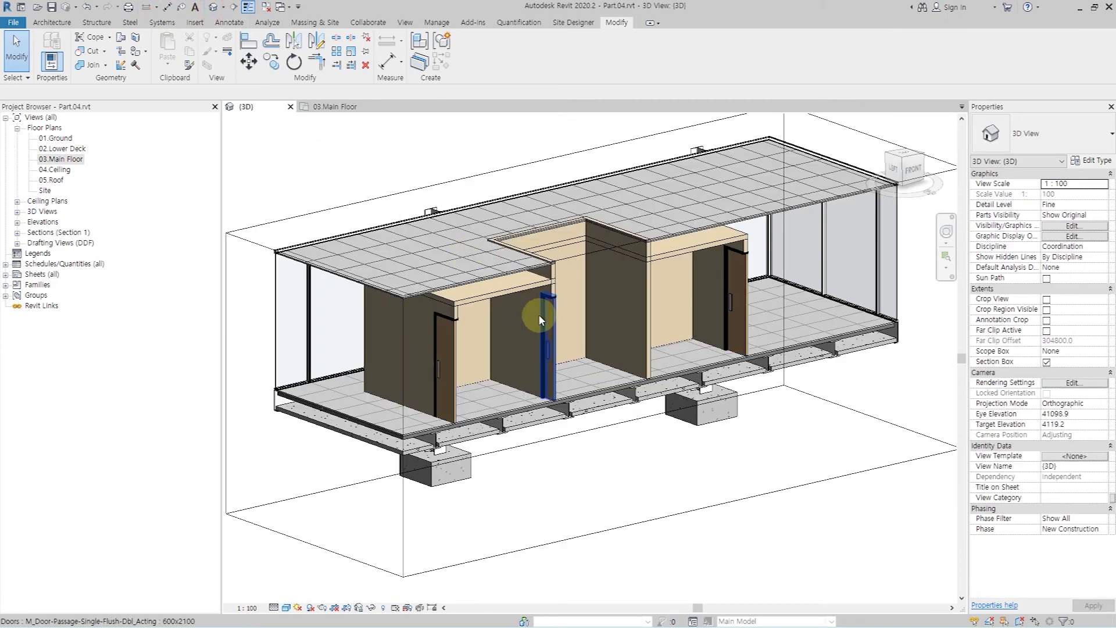
pyautogui.scroll(-3, 539, 314)
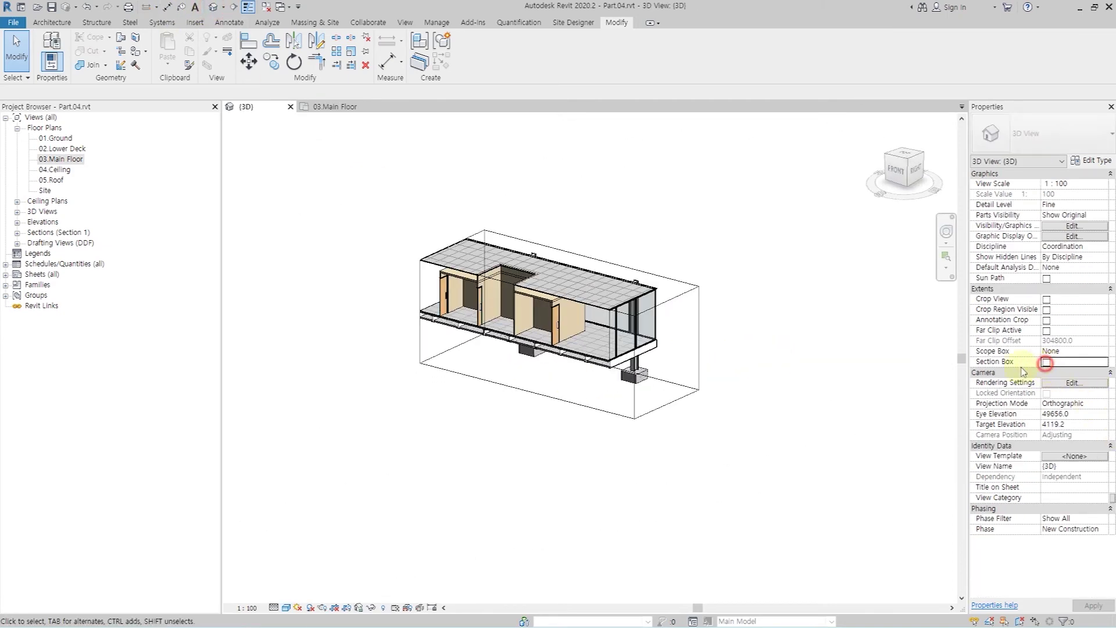
pyautogui.click(803, 415)
pyautogui.scroll(5, 616, 372)
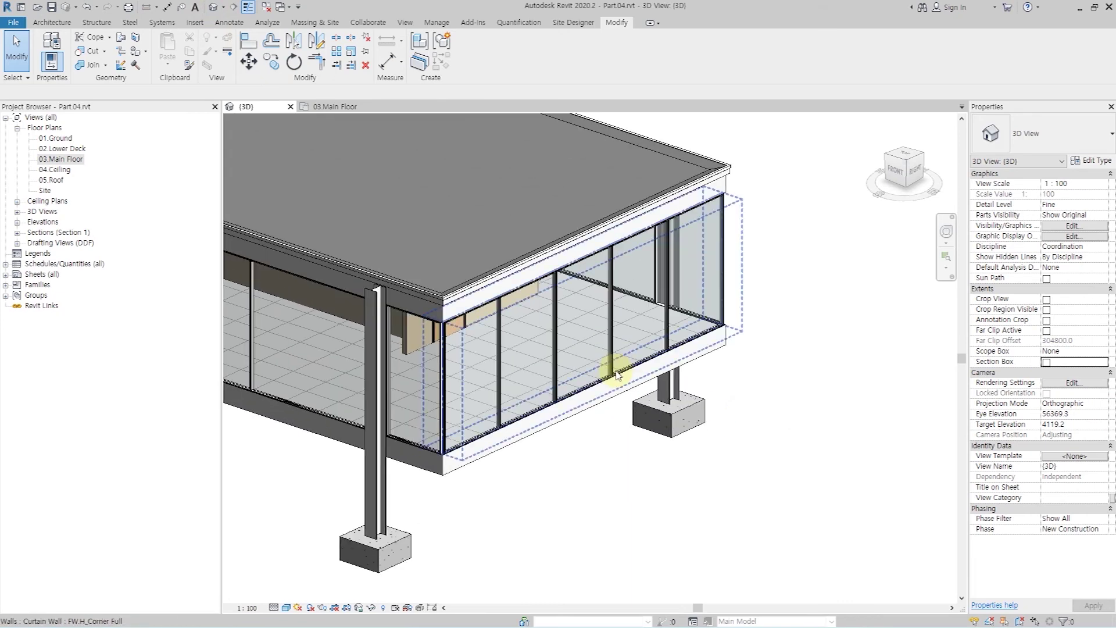
pyautogui.click(616, 373)
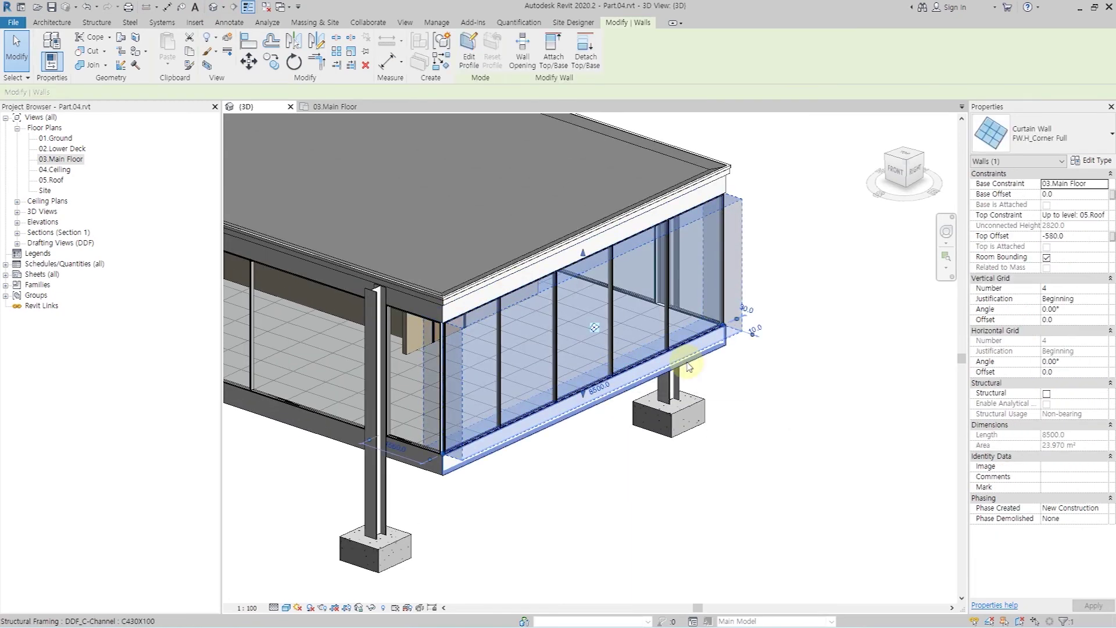
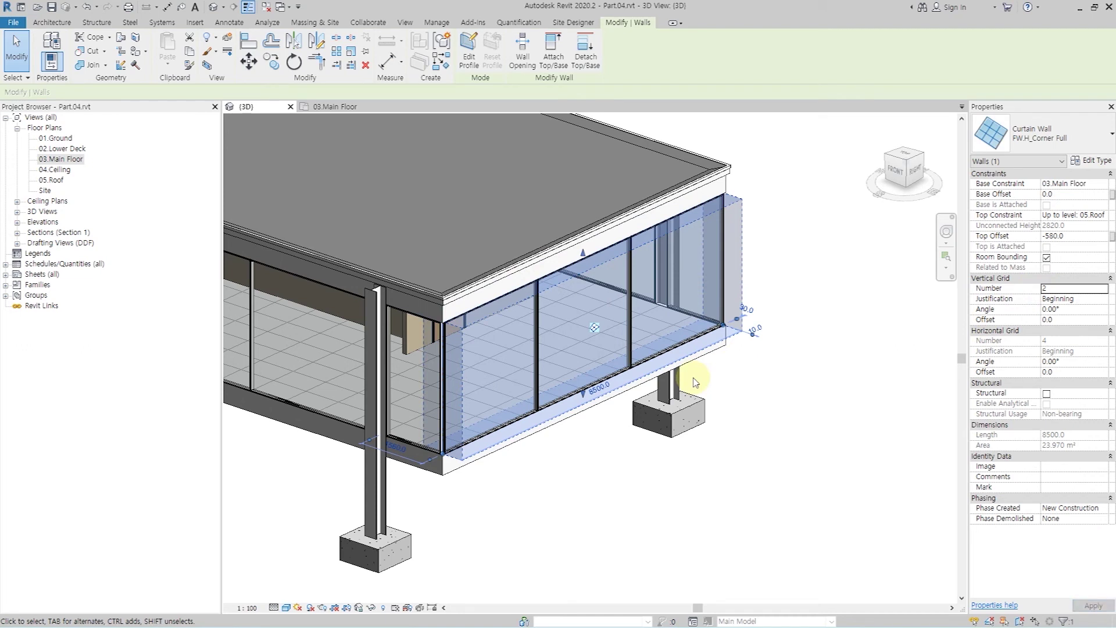
# Switch to the 03.Main Floor plan and select the corner curtain wall
pyautogui.click(349, 106)
pyautogui.scroll(-5, 675, 349)
pyautogui.scroll(-1, 673, 288)
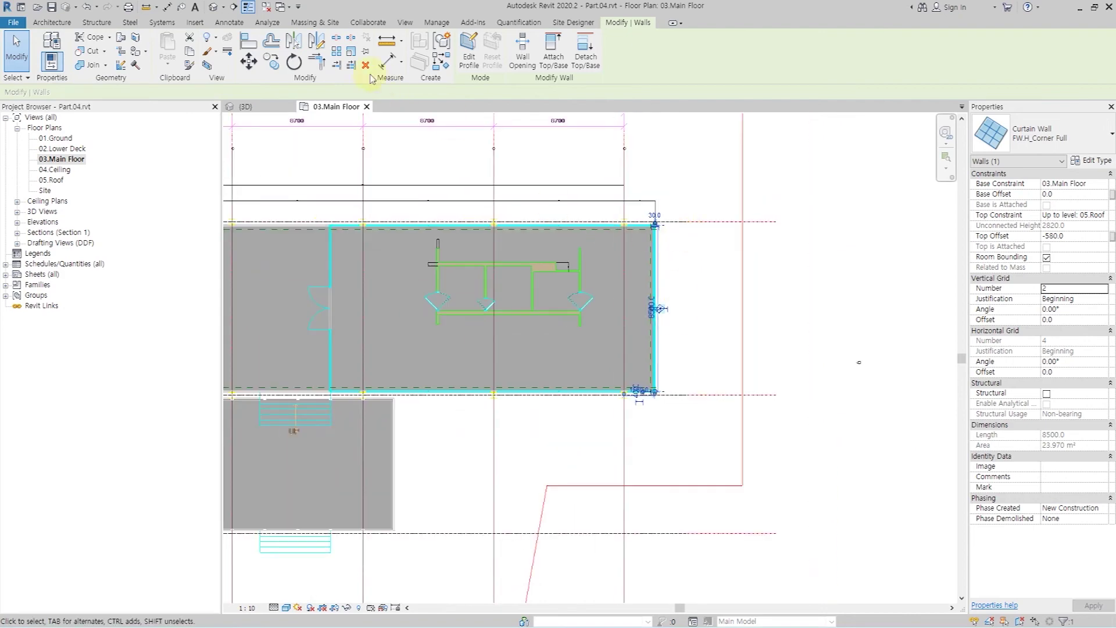
pyautogui.click(696, 270)
pyautogui.scroll(4, 668, 225)
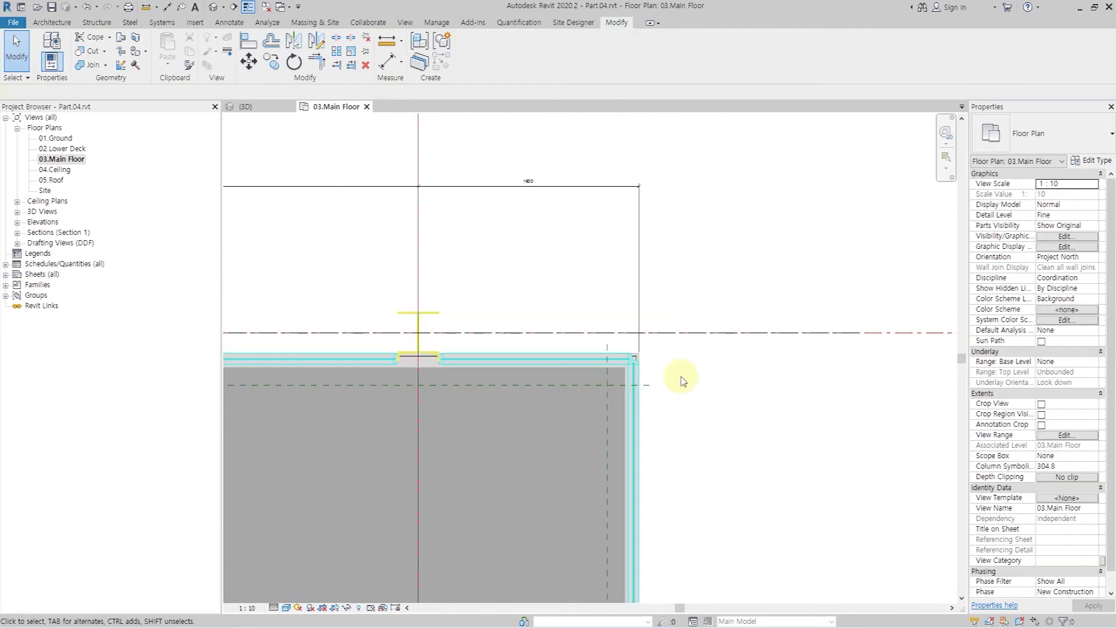
pyautogui.click(638, 400)
pyautogui.scroll(-3, 590, 291)
pyautogui.scroll(-2, 466, 242)
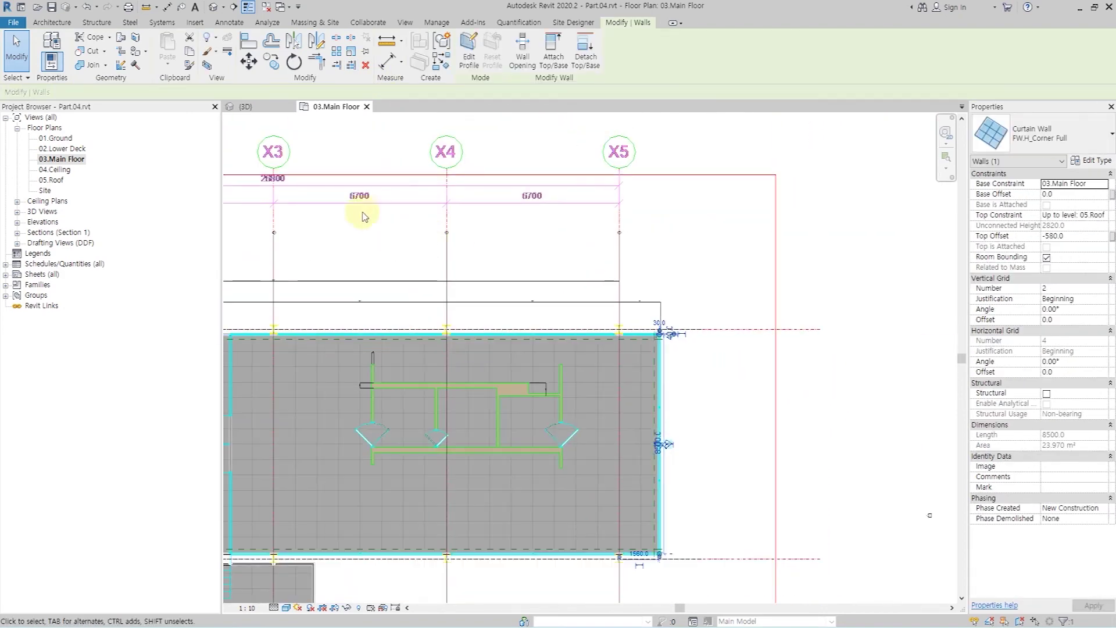
pyautogui.scroll(-2, 465, 241)
pyautogui.click(299, 41)
# Mirror a copy of the corner curtain wall across grid X4
pyautogui.scroll(2, 465, 277)
pyautogui.scroll(2, 504, 323)
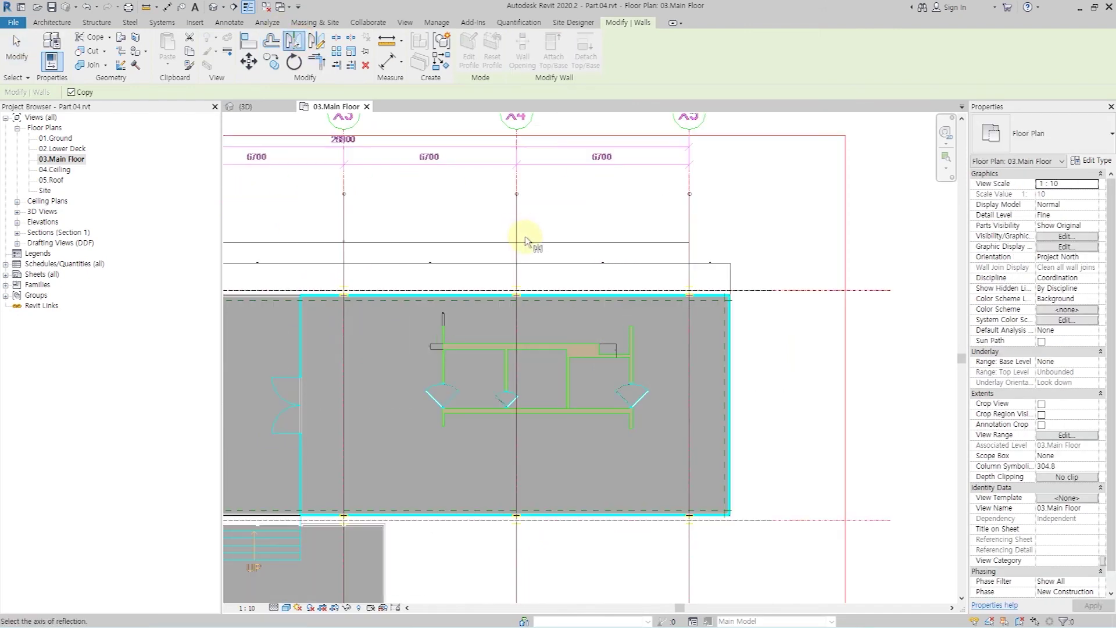
pyautogui.click(516, 229)
pyautogui.scroll(3, 299, 324)
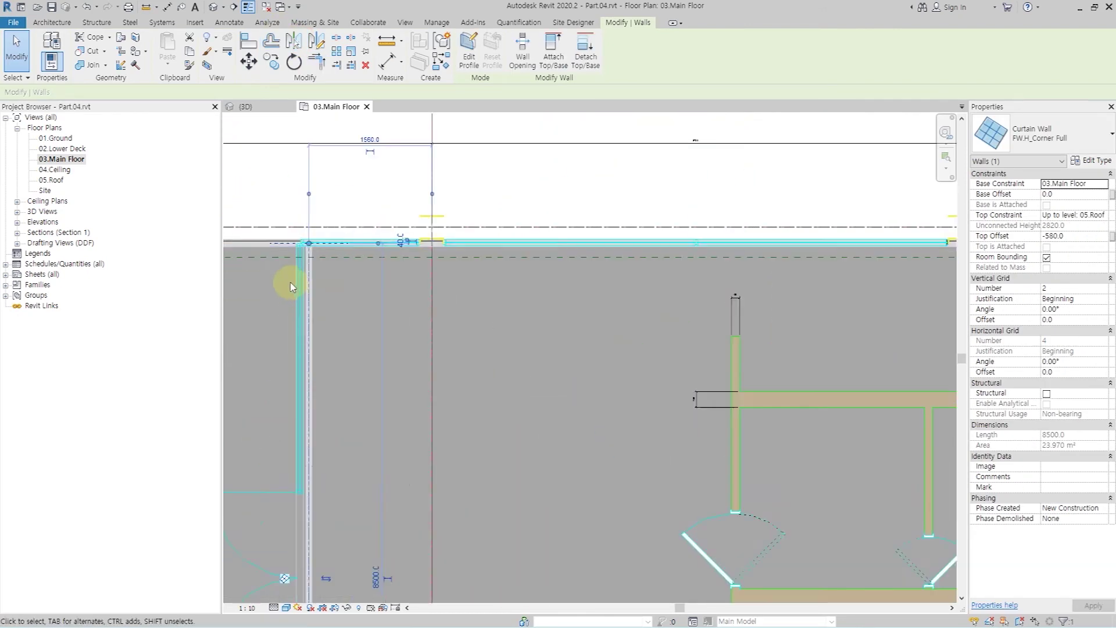
pyautogui.scroll(3, 289, 282)
pyautogui.click(386, 224)
pyautogui.scroll(2, 444, 257)
pyautogui.scroll(2, 418, 230)
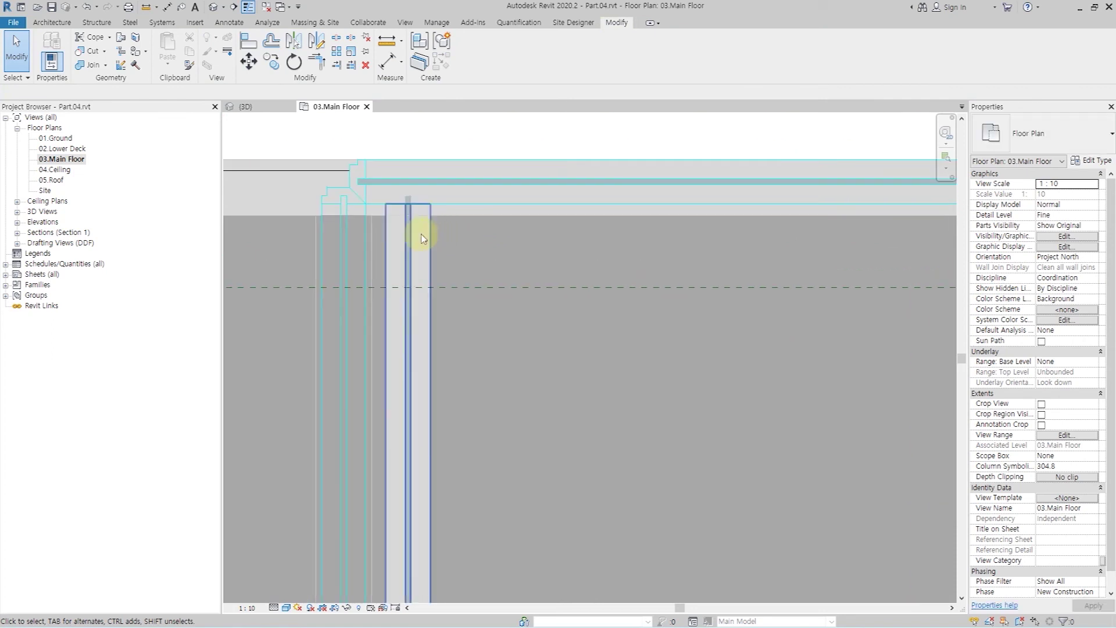
# Move the copied curtain wall 30 to the left into alignment
pyautogui.click(412, 247)
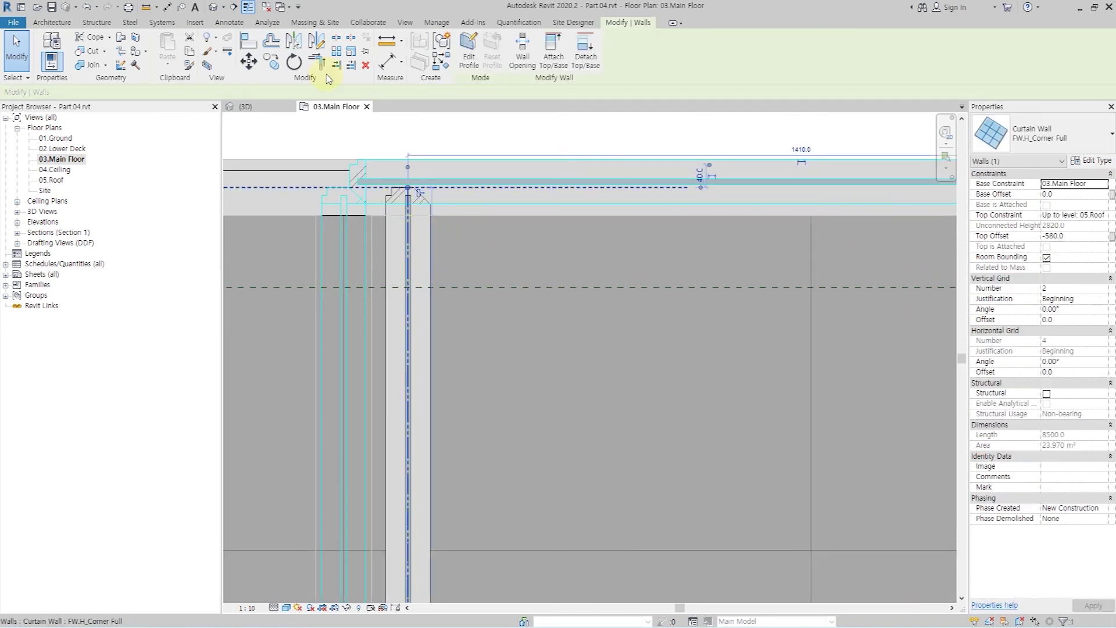
pyautogui.click(254, 62)
pyautogui.scroll(3, 392, 268)
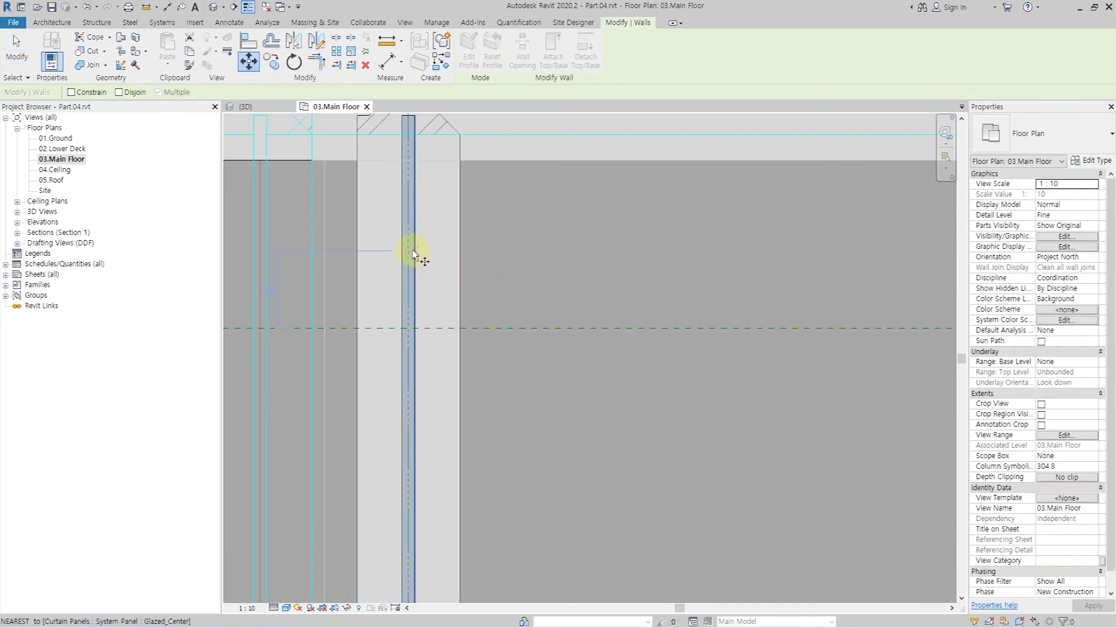
pyautogui.click(412, 255)
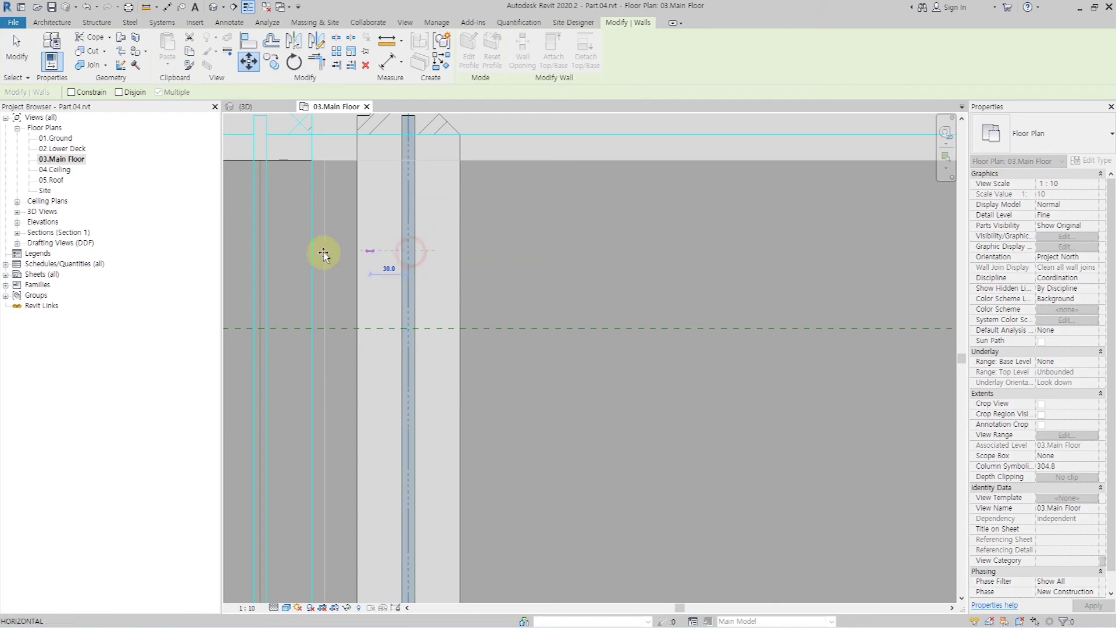
pyautogui.click(263, 249)
pyautogui.scroll(-3, 429, 180)
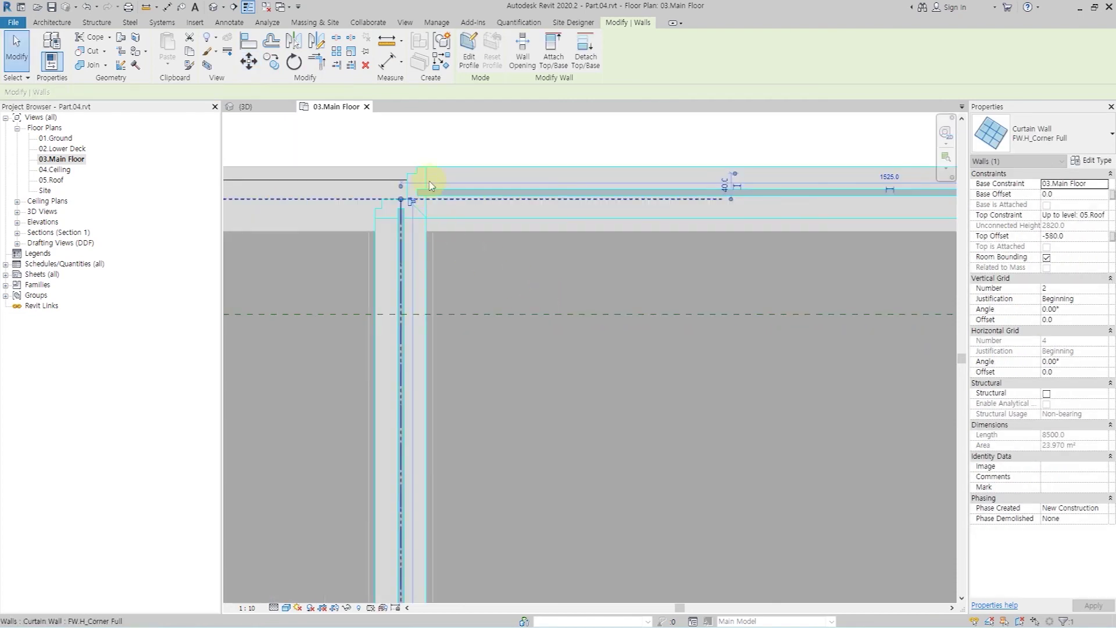
pyautogui.moveTo(469, 523); pyautogui.dragTo(482, 249, button='middle')
pyautogui.scroll(-2, 474, 349)
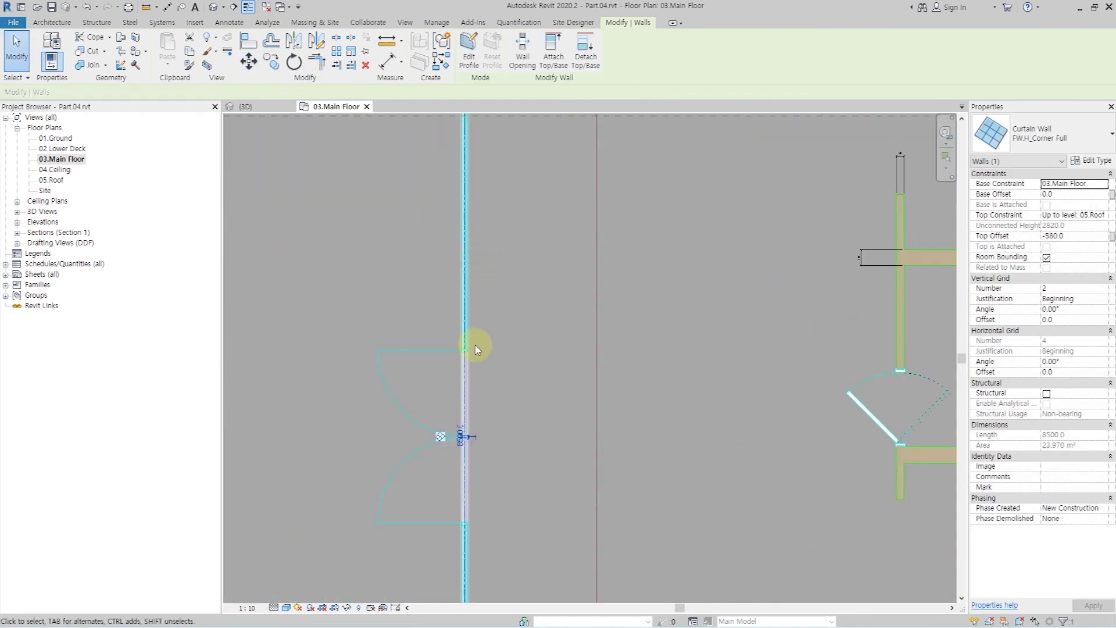
pyautogui.press('Escape')
pyautogui.scroll(2, 465, 180)
pyautogui.scroll(2, 466, 307)
pyautogui.scroll(2, 467, 307)
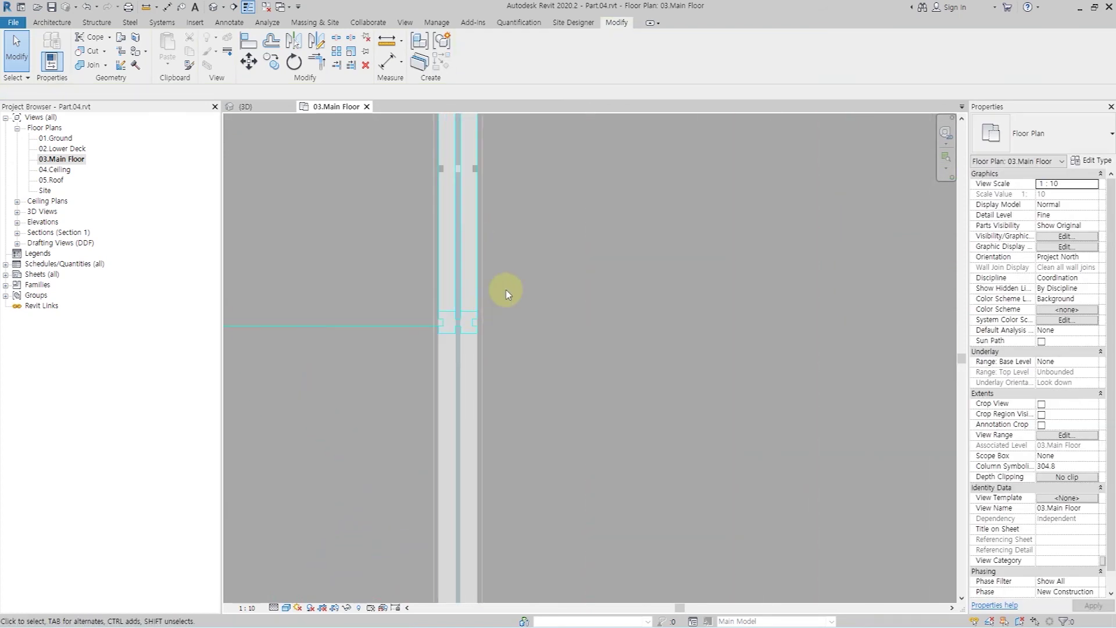
pyautogui.moveTo(530, 299); pyautogui.dragTo(481, 424, button='middle')
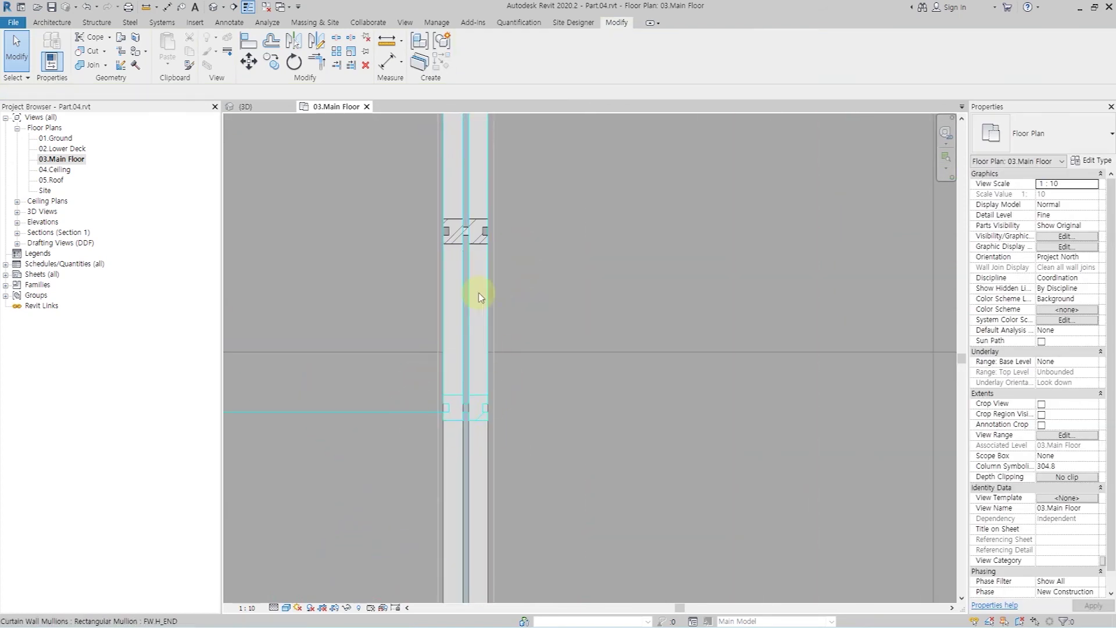
# Make the junction curtain grid line's Type Association Independent and move it
pyautogui.click(472, 233)
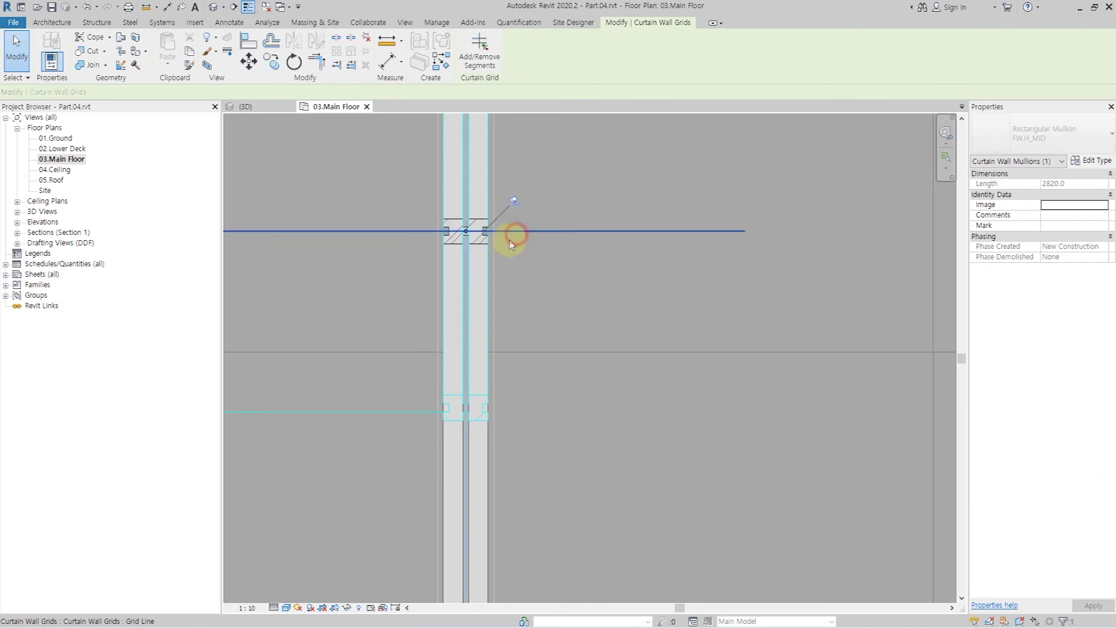
pyautogui.click(514, 233)
pyautogui.click(522, 234)
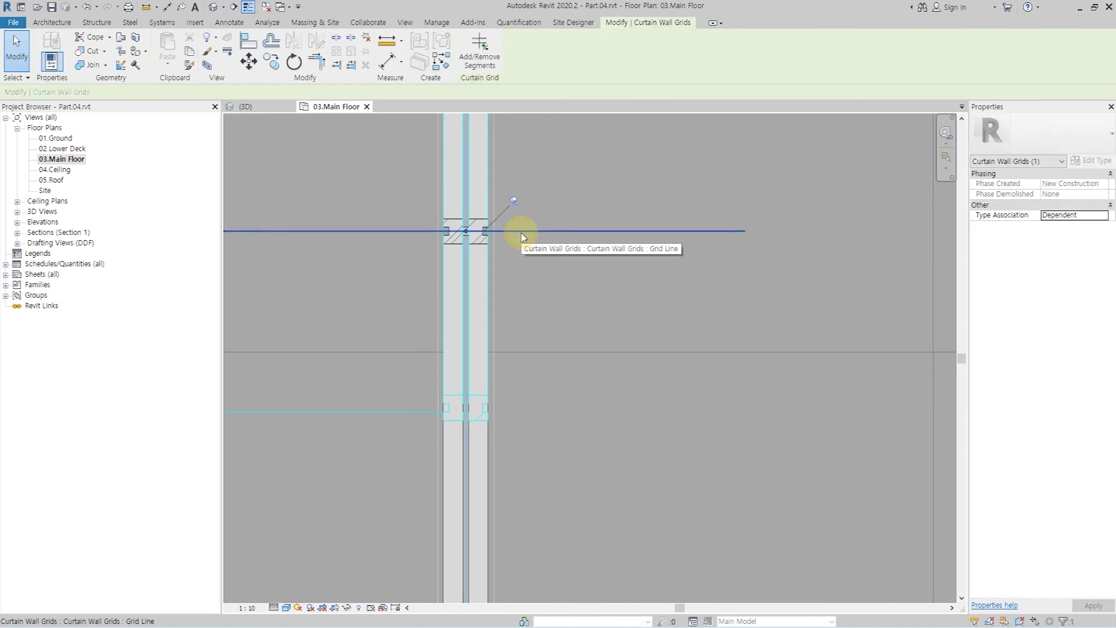
pyautogui.click(515, 202)
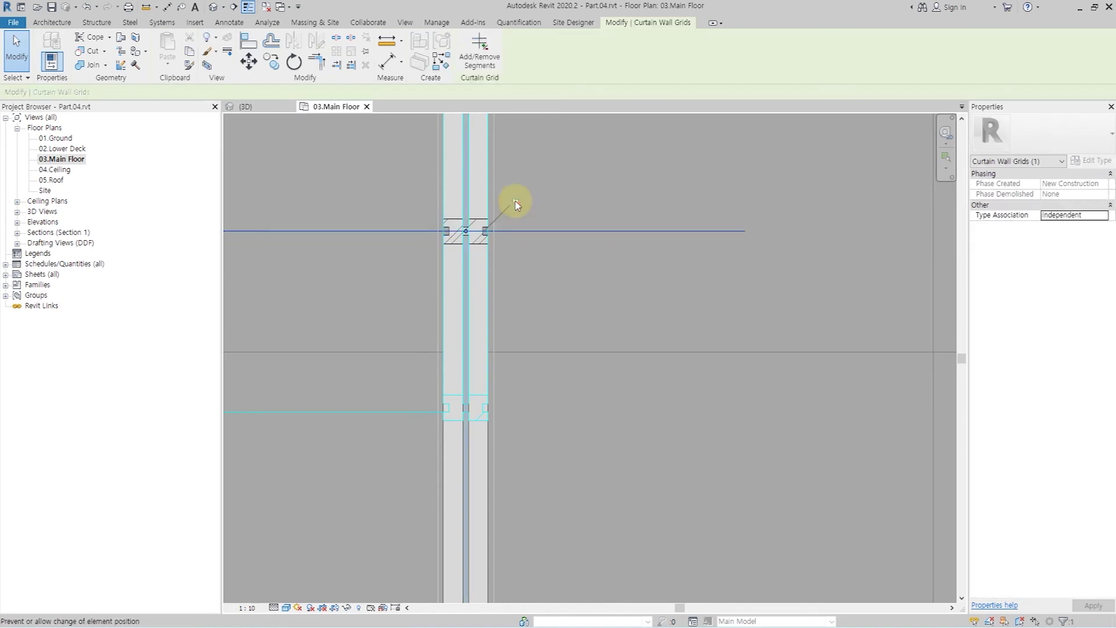
pyautogui.click(249, 61)
pyautogui.click(473, 242)
pyautogui.click(482, 411)
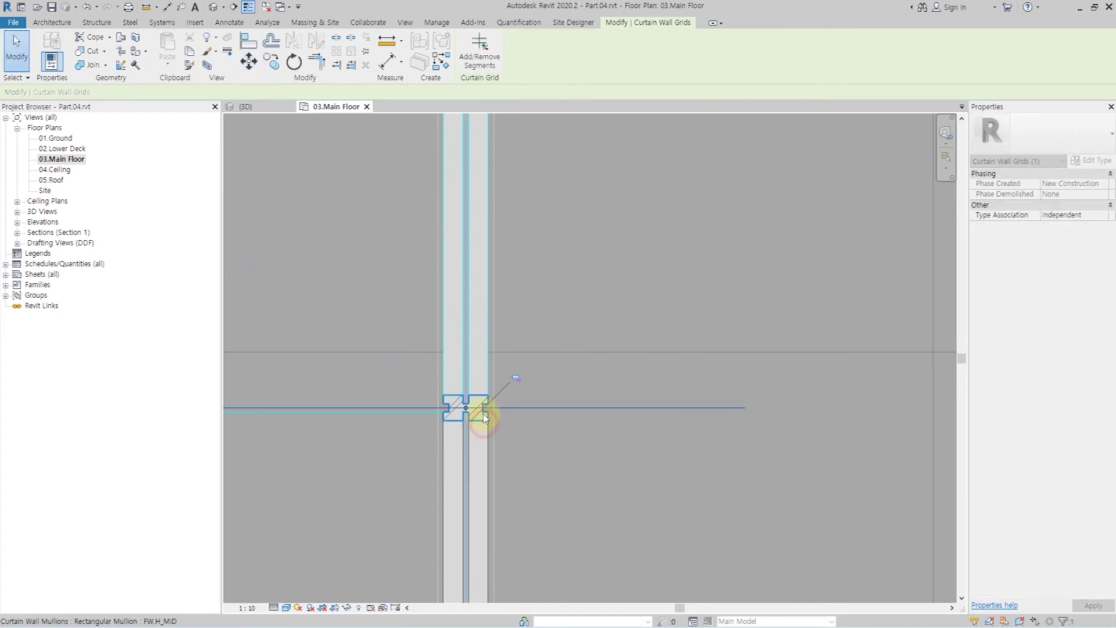
pyautogui.scroll(-1, 506, 195)
pyautogui.scroll(-5, 507, 195)
pyautogui.scroll(-1, 520, 332)
pyautogui.scroll(4, 462, 374)
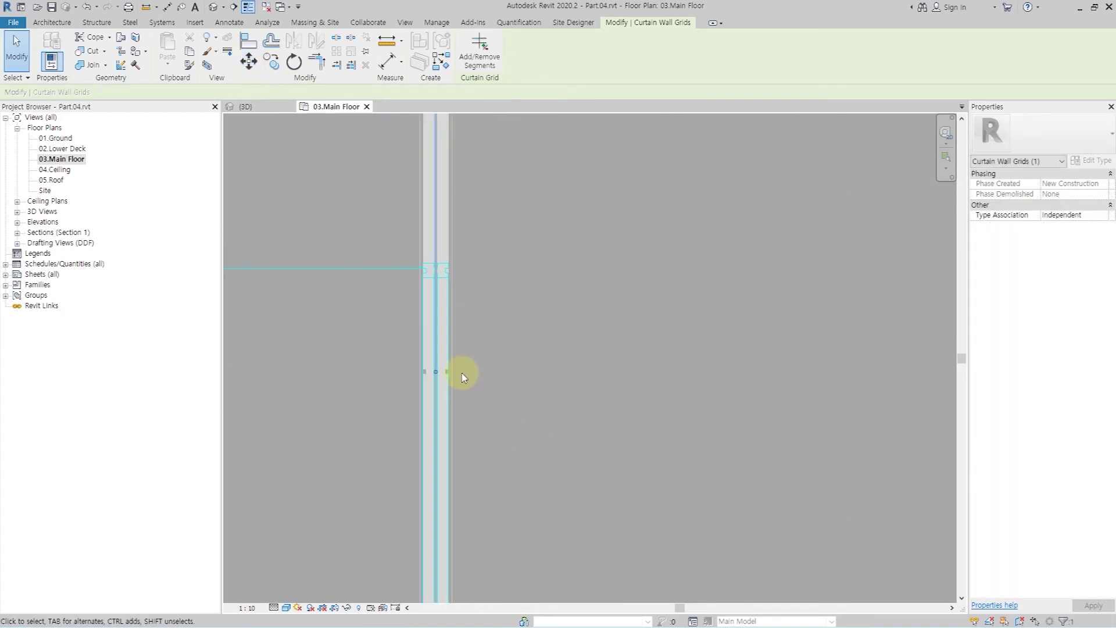
# Move the grid line again to align with the neighbouring wall's grid junction
pyautogui.click(467, 342)
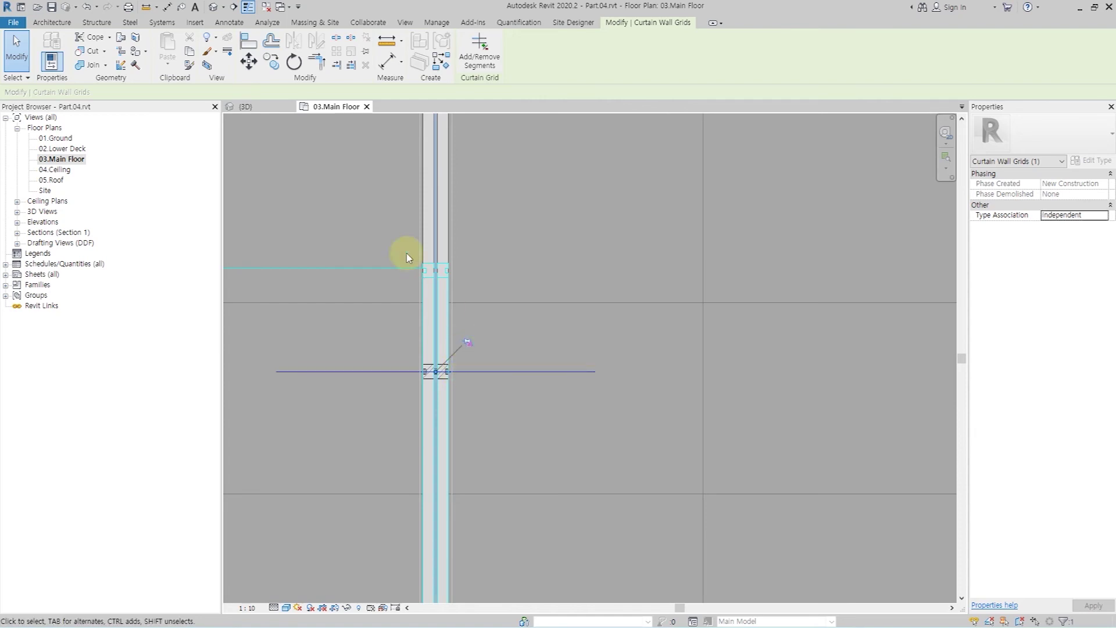
pyautogui.click(249, 61)
pyautogui.scroll(3, 436, 362)
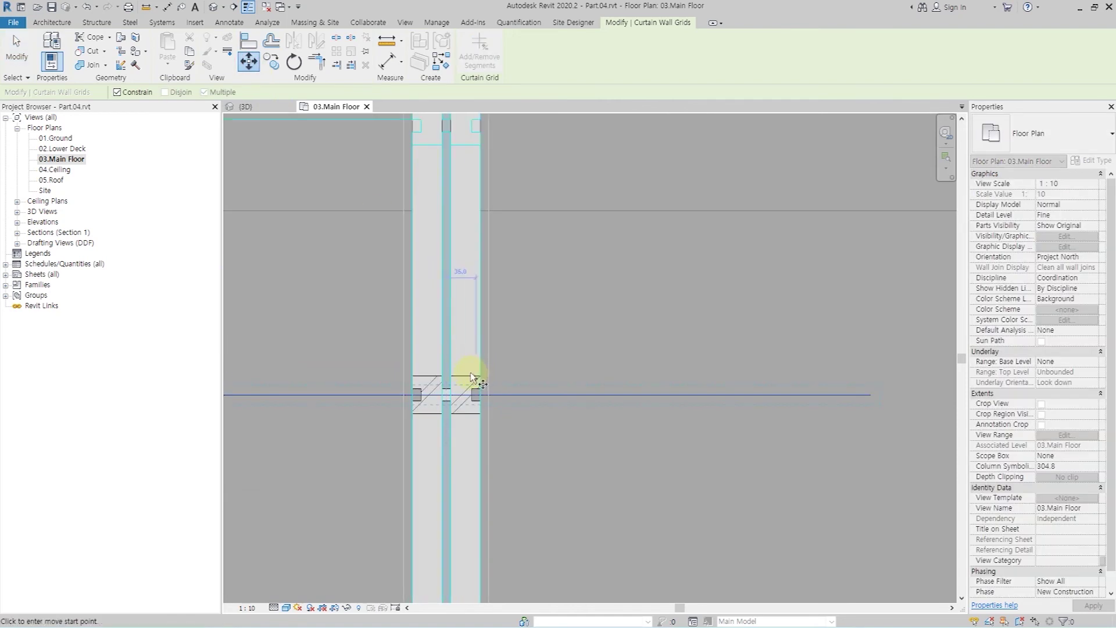
pyautogui.moveTo(452, 221)
pyautogui.mouseDown(button='middle')
pyautogui.moveTo(466, 242)
pyautogui.moveTo(474, 206)
pyautogui.mouseUp(button='middle')
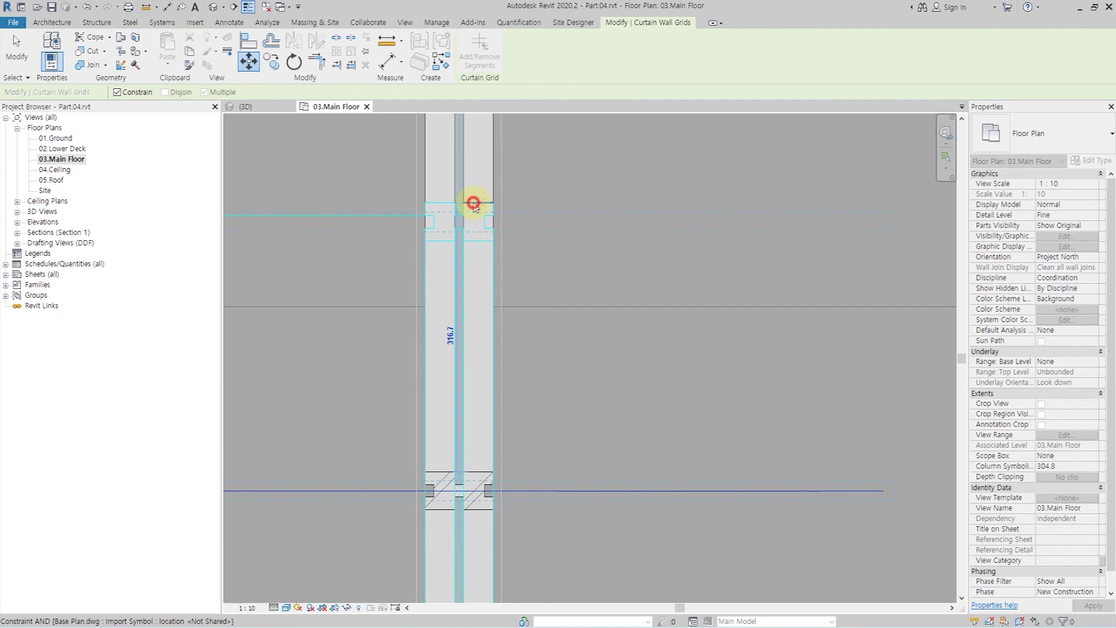
pyautogui.click(474, 203)
pyautogui.scroll(-3, 531, 279)
pyautogui.press('Escape')
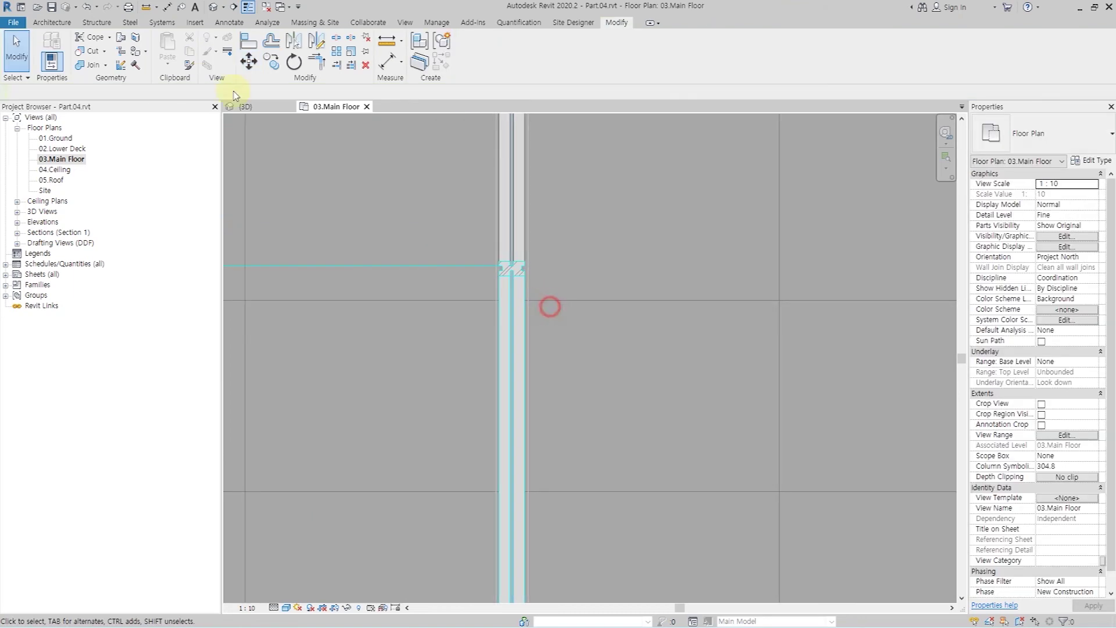
pyautogui.click(211, 7)
# Turn on a section box in the 3D view and lower its top below the roof
pyautogui.moveTo(456, 279)
pyautogui.keyDown('shift'); pyautogui.mouseDown(button='middle')
pyautogui.moveTo(510, 364)
pyautogui.moveTo(729, 328)
pyautogui.moveTo(461, 282)
pyautogui.mouseUp(button='middle'); pyautogui.keyUp('shift')
pyautogui.scroll(2, 461, 281)
pyautogui.scroll(2, 441, 348)
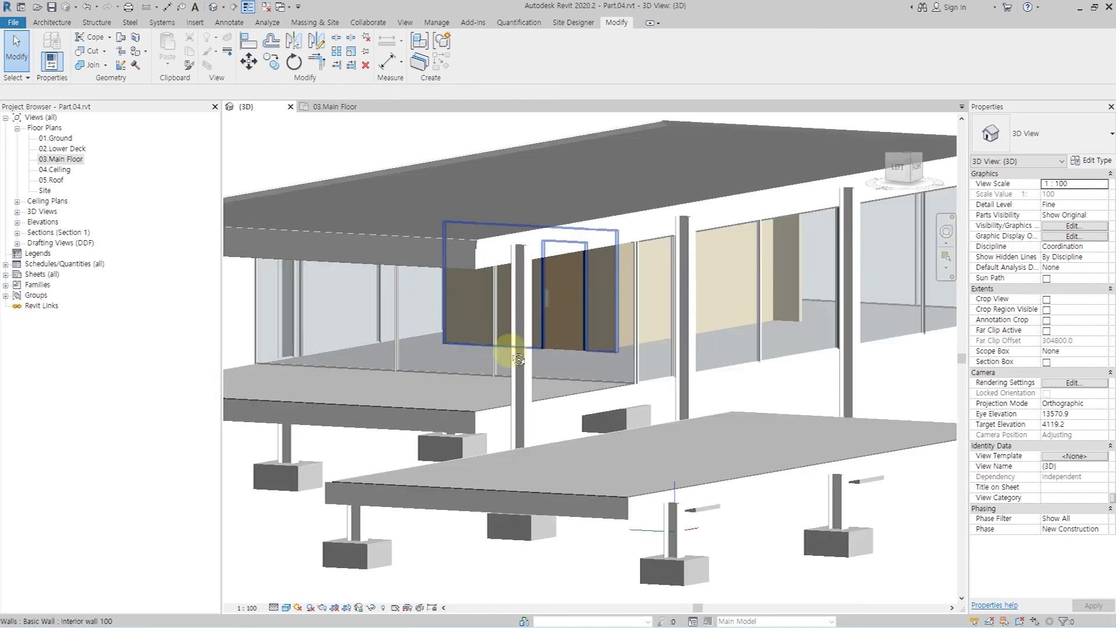
pyautogui.scroll(3, 576, 395)
pyautogui.scroll(-5, 576, 396)
pyautogui.moveTo(511, 336)
pyautogui.keyDown('shift'); pyautogui.mouseDown(button='middle')
pyautogui.moveTo(530, 349)
pyautogui.moveTo(531, 324)
pyautogui.moveTo(656, 379)
pyautogui.mouseUp(button='middle'); pyautogui.keyUp('shift')
pyautogui.scroll(3, 656, 379)
pyautogui.scroll(2, 661, 390)
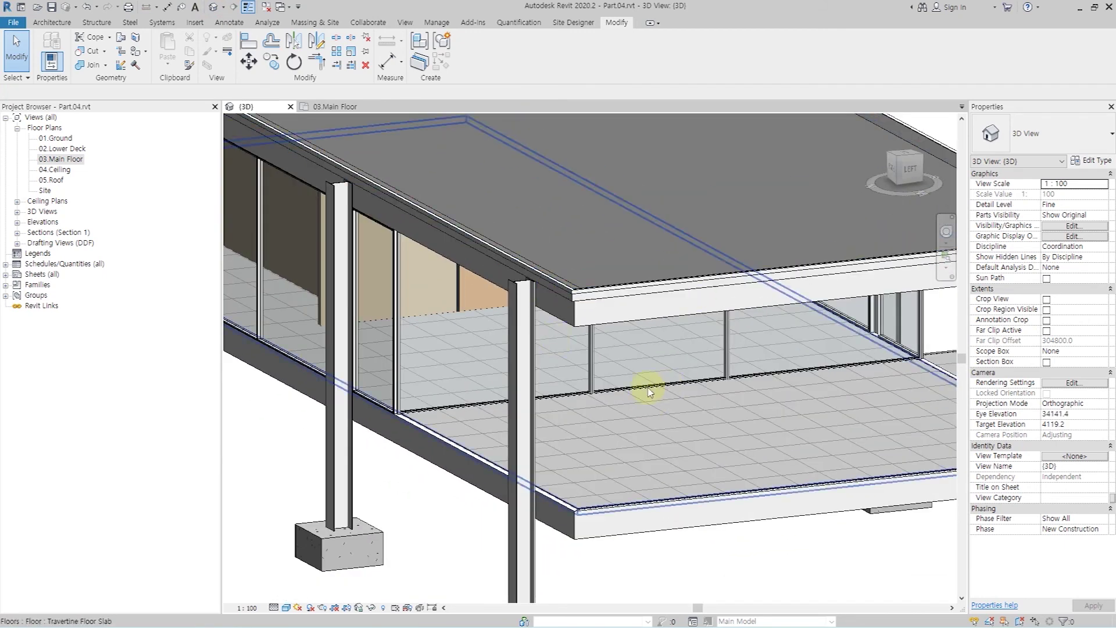
pyautogui.scroll(1, 577, 379)
pyautogui.scroll(-5, 578, 379)
pyautogui.scroll(-1, 510, 349)
pyautogui.click(1047, 361)
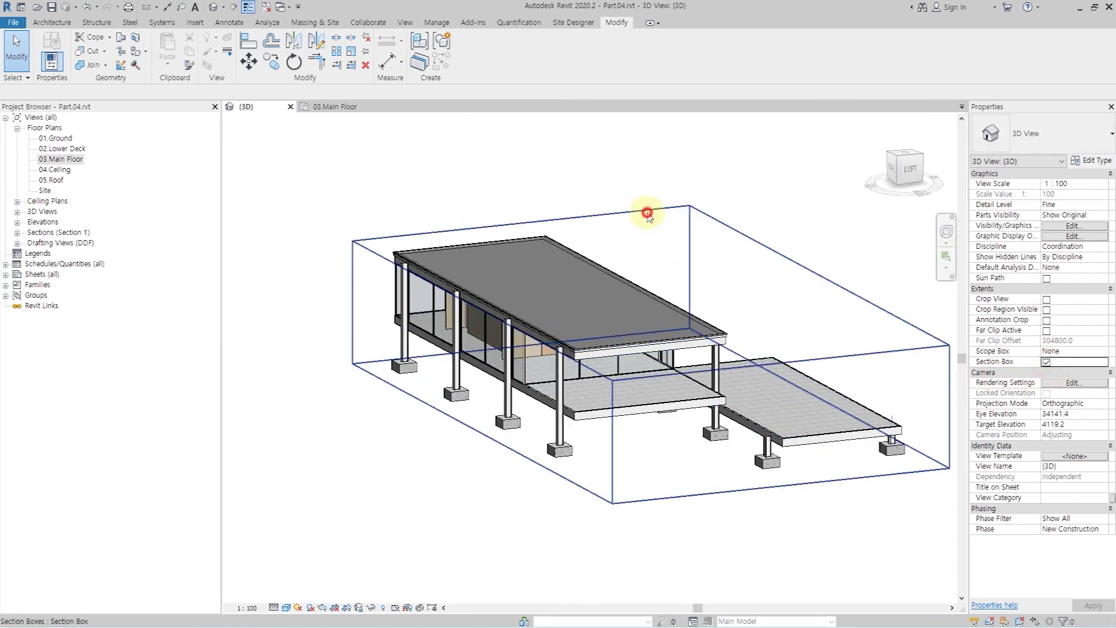
pyautogui.click(647, 213)
pyautogui.moveTo(649, 296); pyautogui.dragTo(650, 314)
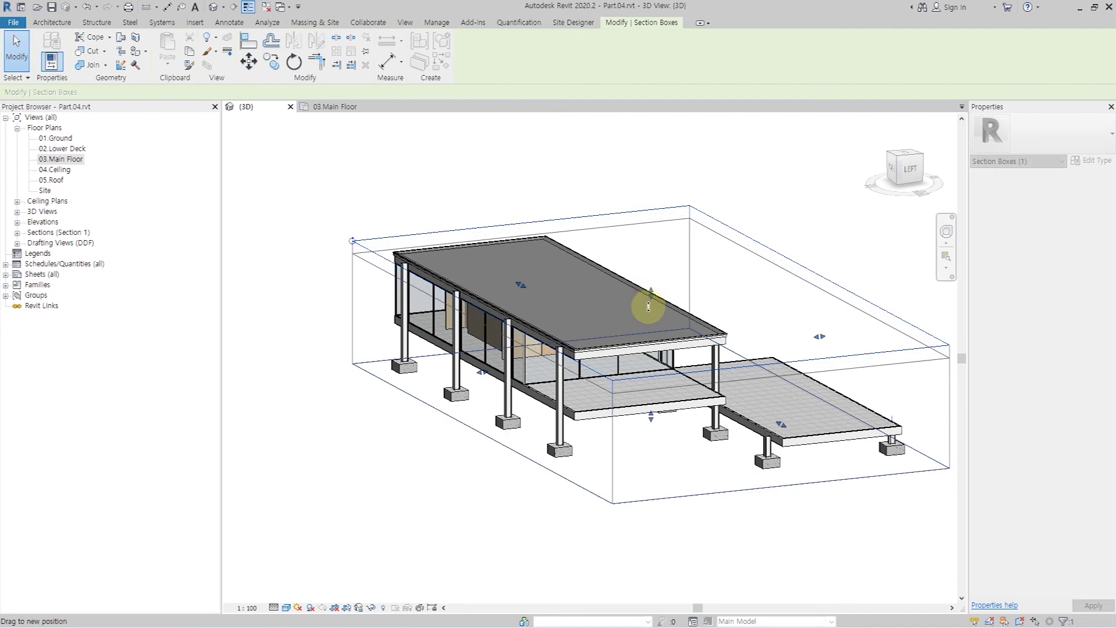
# Unpin and delete the bottom horizontal mullion of the middle partition panel
pyautogui.click(590, 192)
pyautogui.scroll(3, 563, 349)
pyautogui.scroll(3, 515, 424)
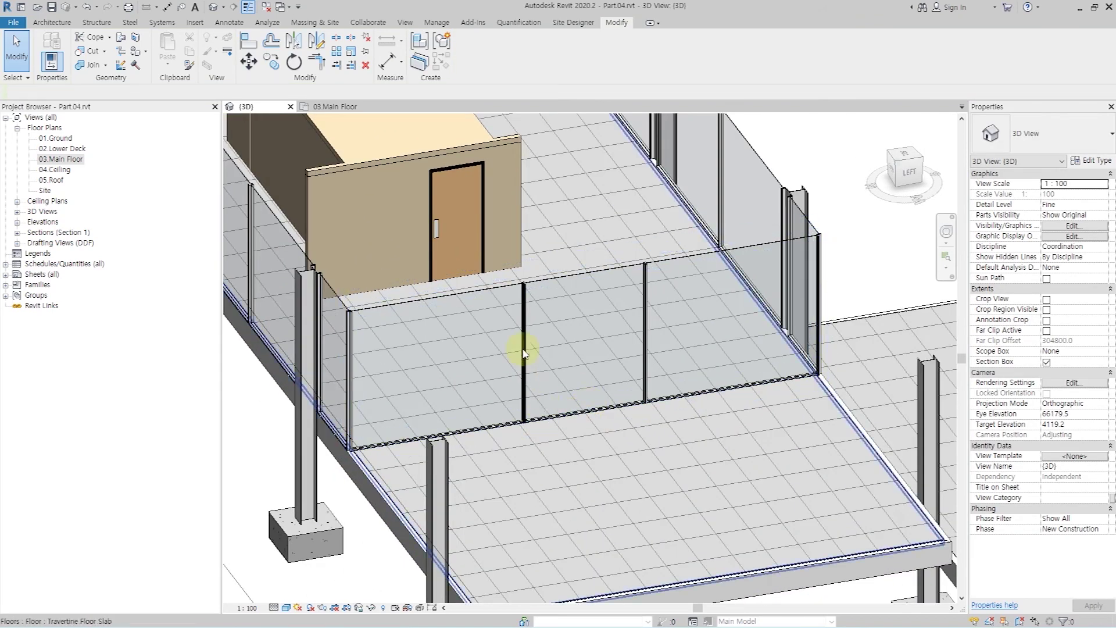
pyautogui.scroll(2, 605, 407)
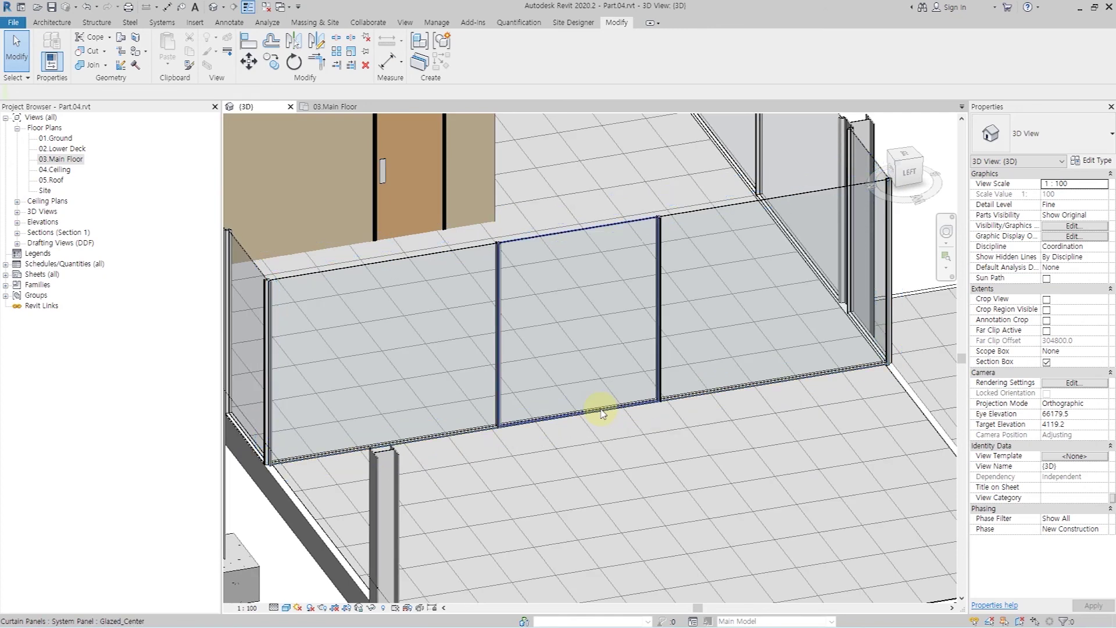
pyautogui.click(602, 414)
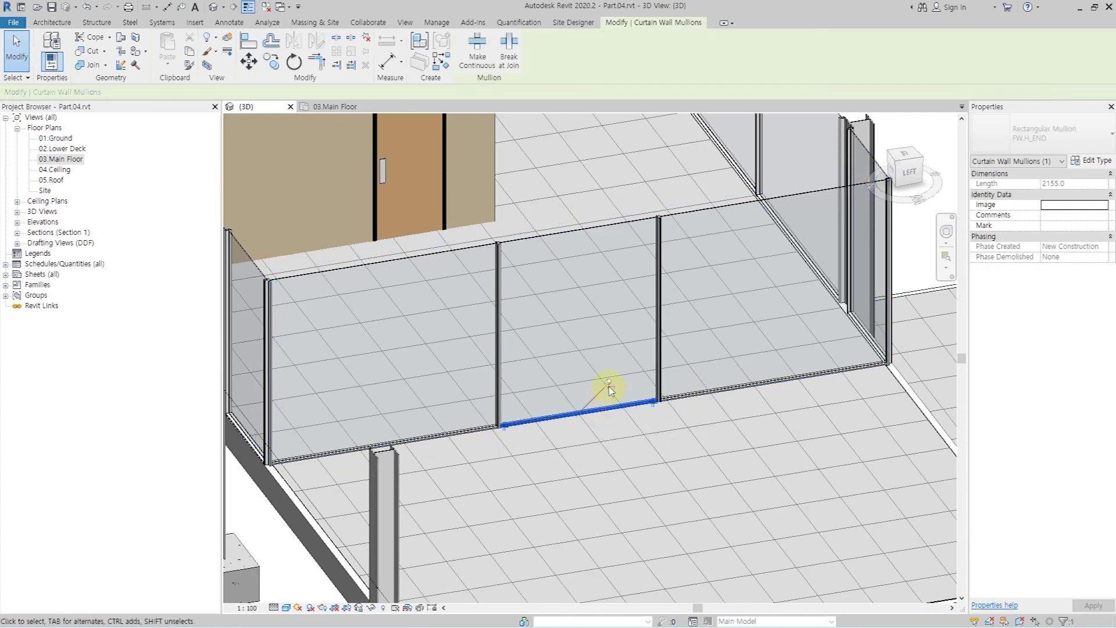
pyautogui.click(611, 384)
pyautogui.press('Delete')
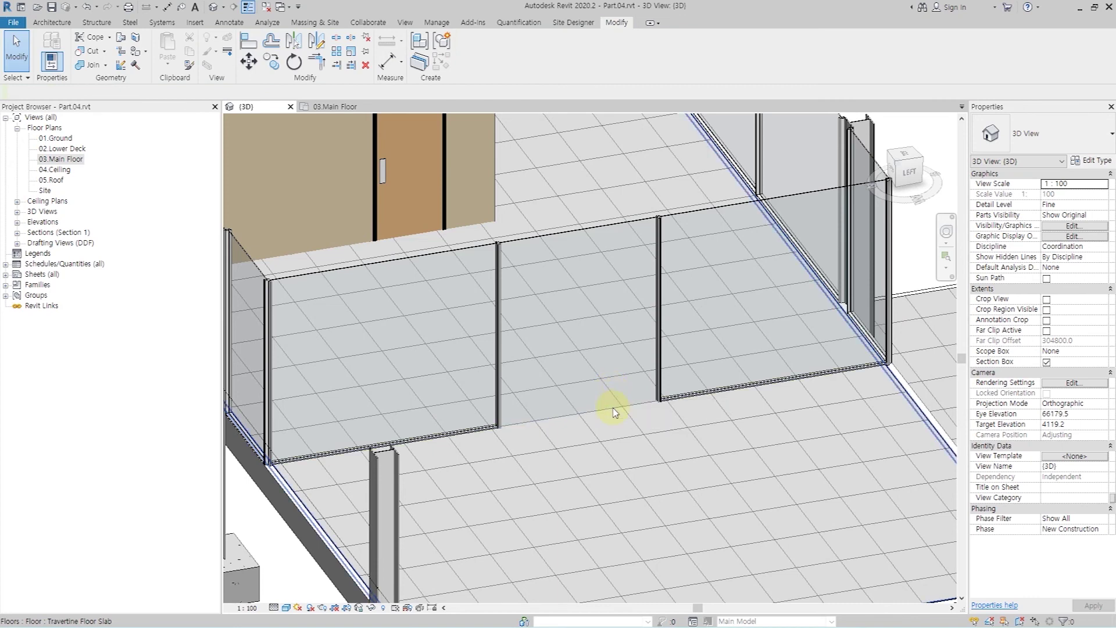
pyautogui.click(612, 412)
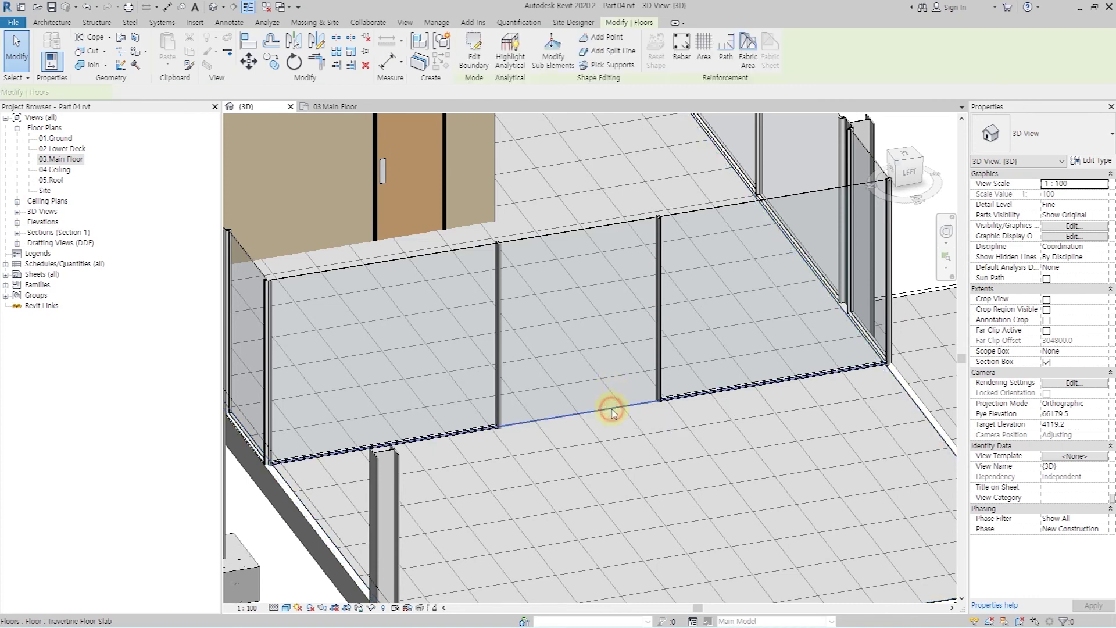
# Unpin the middle glass panel and change it to M_Door-Curtain-Wall-Double-Storefront
pyautogui.click(601, 230)
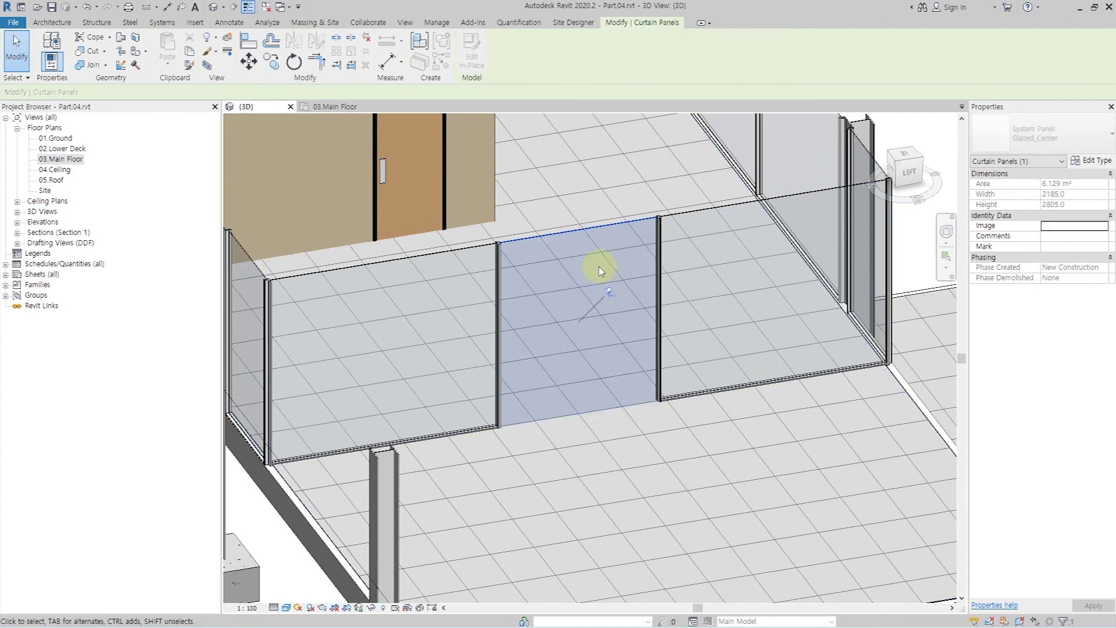
pyautogui.click(609, 293)
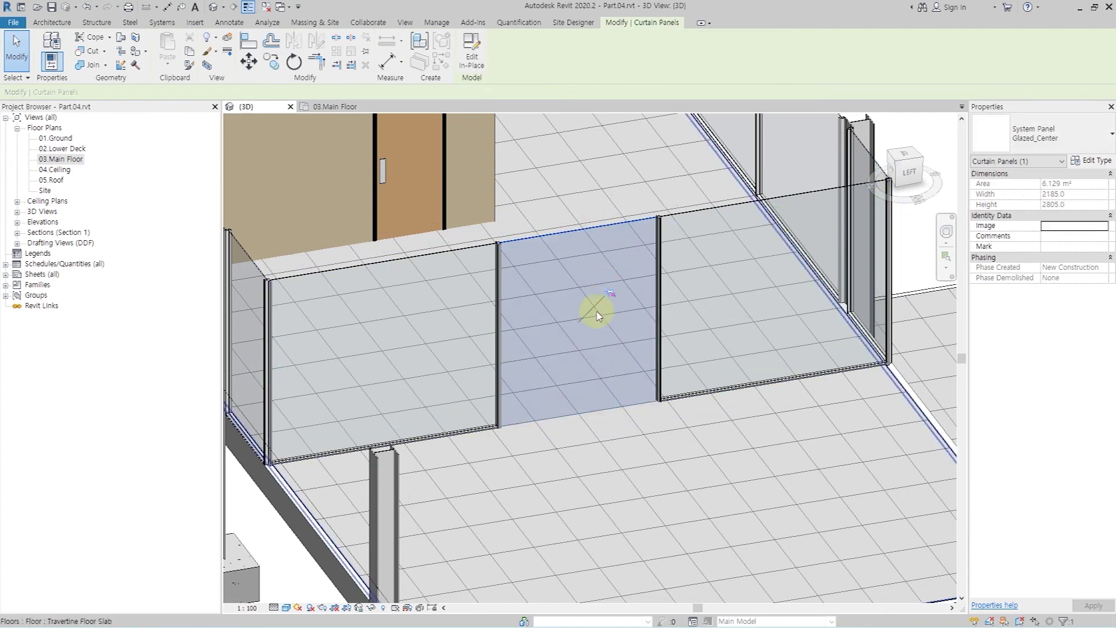
pyautogui.click(1040, 140)
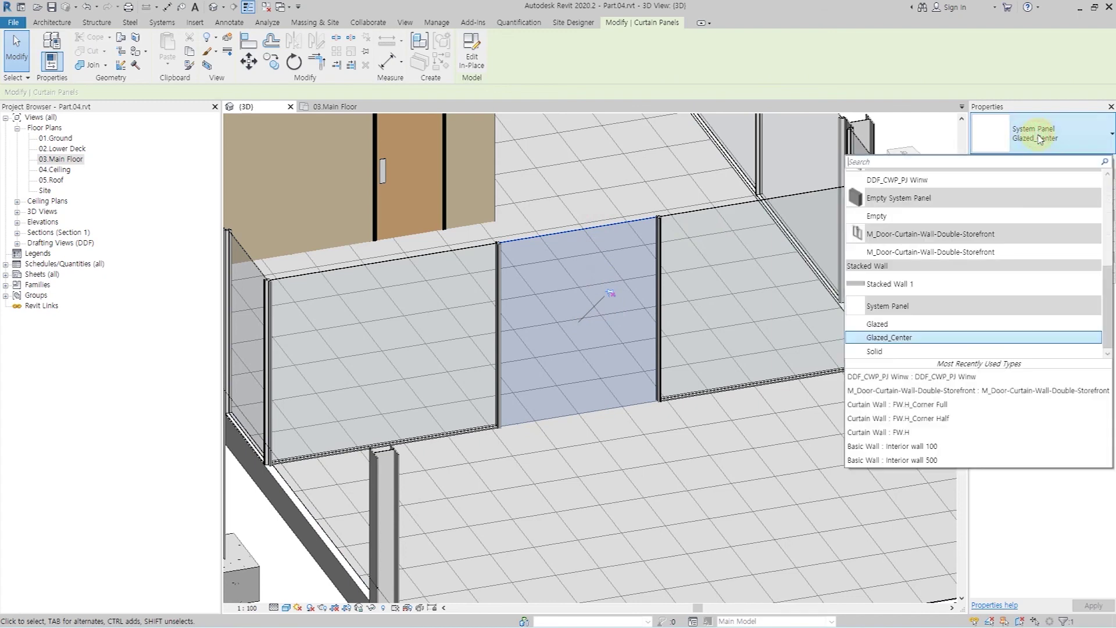
pyautogui.click(1022, 252)
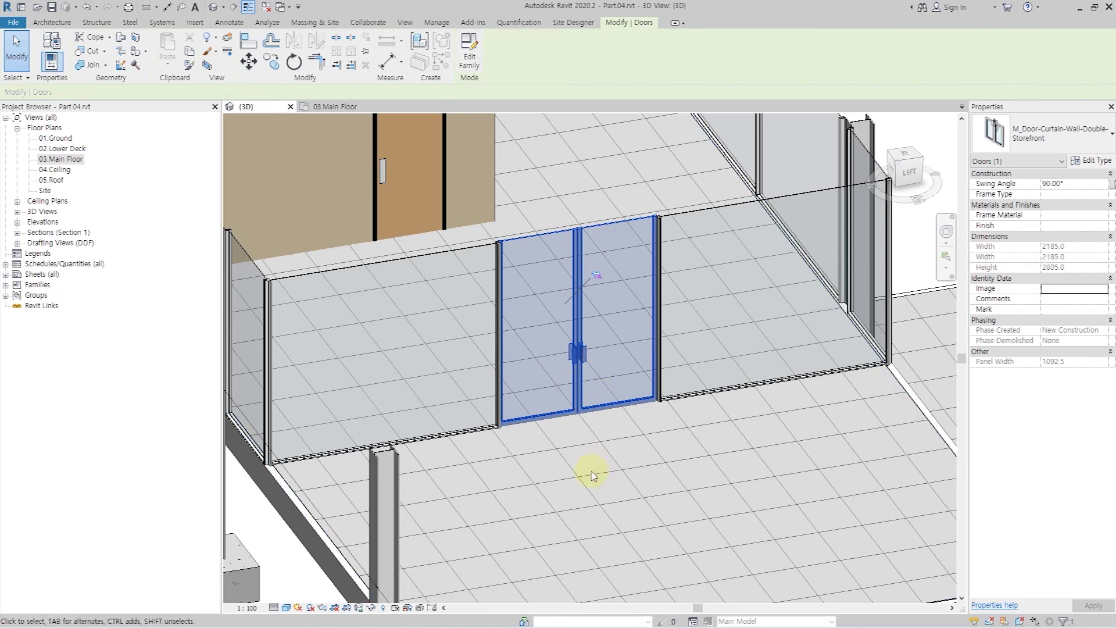
pyautogui.scroll(-3, 592, 476)
pyautogui.scroll(-3, 581, 456)
pyautogui.click(767, 250)
pyautogui.moveTo(780, 312)
pyautogui.keyDown('shift'); pyautogui.mouseDown(button='middle')
pyautogui.moveTo(652, 336)
pyautogui.moveTo(324, 337)
pyautogui.mouseUp(button='middle'); pyautogui.keyUp('shift')
# Add a one-segment horizontal curtain grid line 800 up across the middle panel
pyautogui.scroll(3, 448, 445)
pyautogui.scroll(3, 447, 445)
pyautogui.scroll(2, 518, 444)
pyautogui.scroll(2, 543, 428)
pyautogui.moveTo(558, 440)
pyautogui.keyDown('shift'); pyautogui.mouseDown(button='middle')
pyautogui.moveTo(563, 316)
pyautogui.moveTo(576, 364)
pyautogui.moveTo(508, 327)
pyautogui.mouseUp(button='middle'); pyautogui.keyUp('shift')
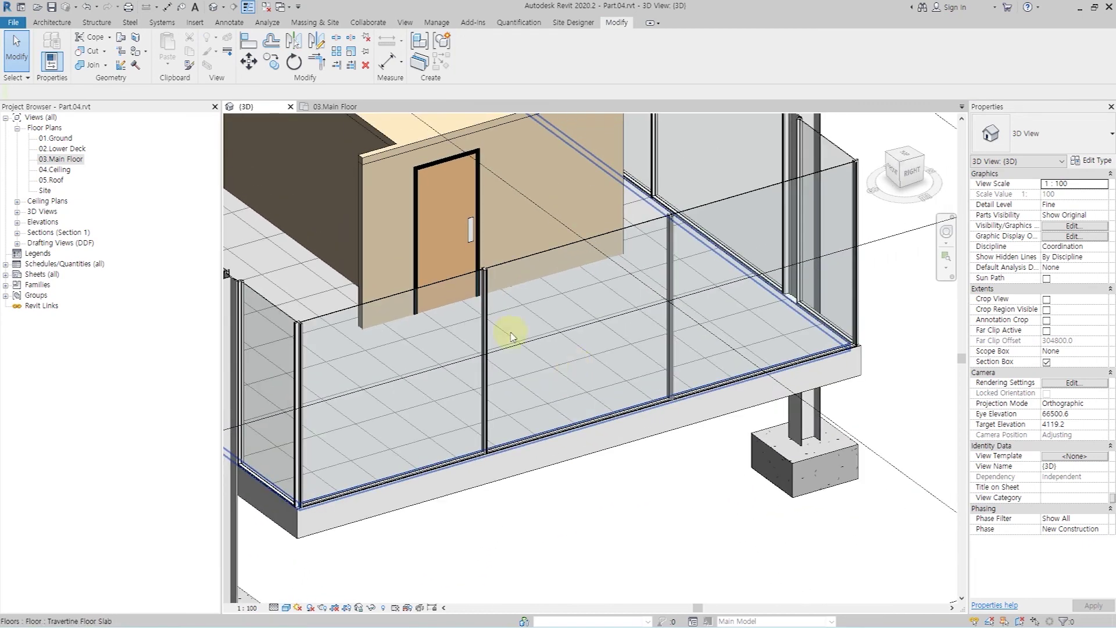
pyautogui.click(52, 22)
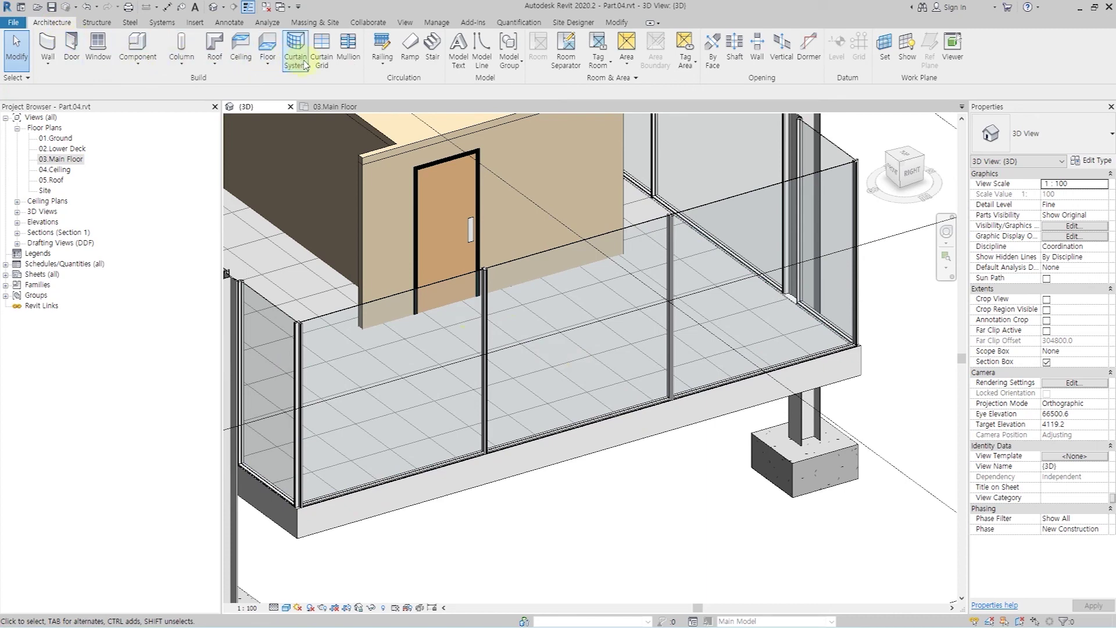
pyautogui.click(323, 66)
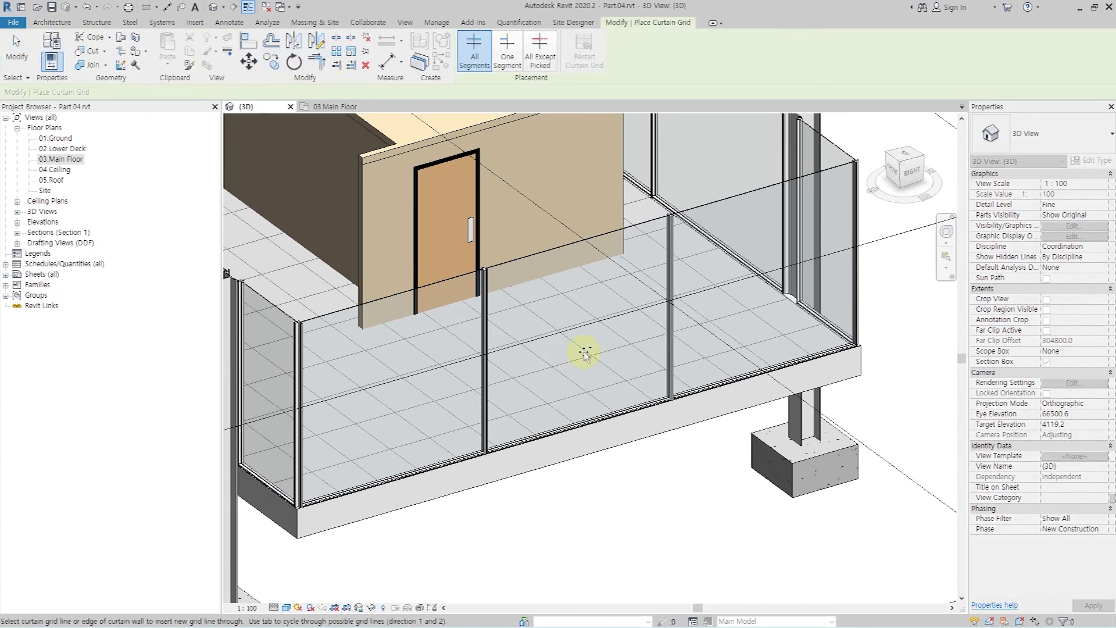
pyautogui.click(508, 60)
pyautogui.click(487, 386)
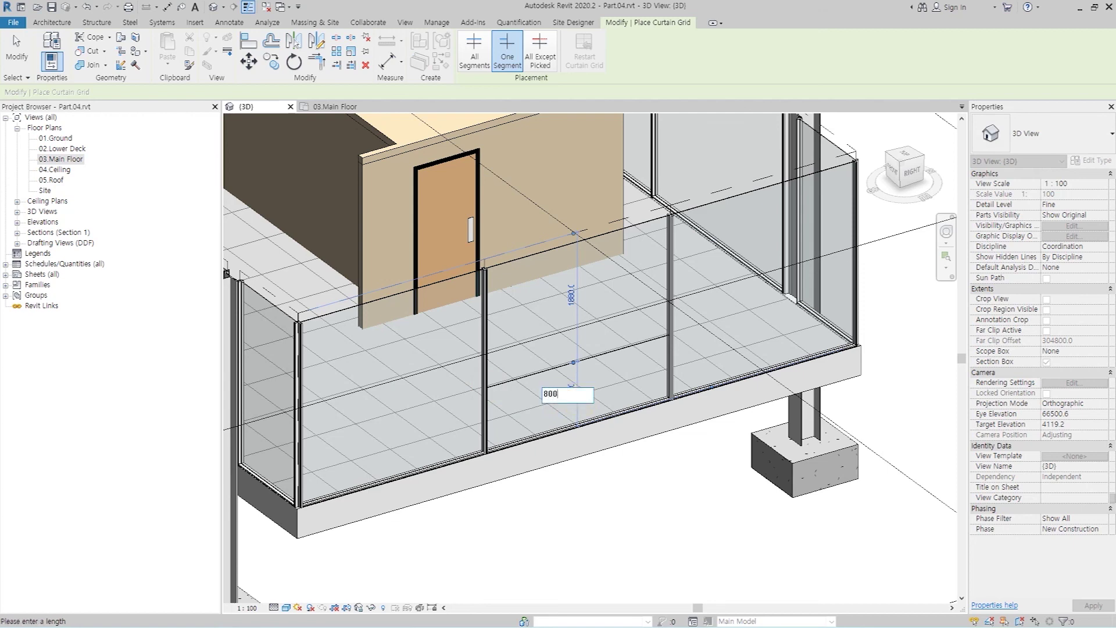
pyautogui.press('Return')
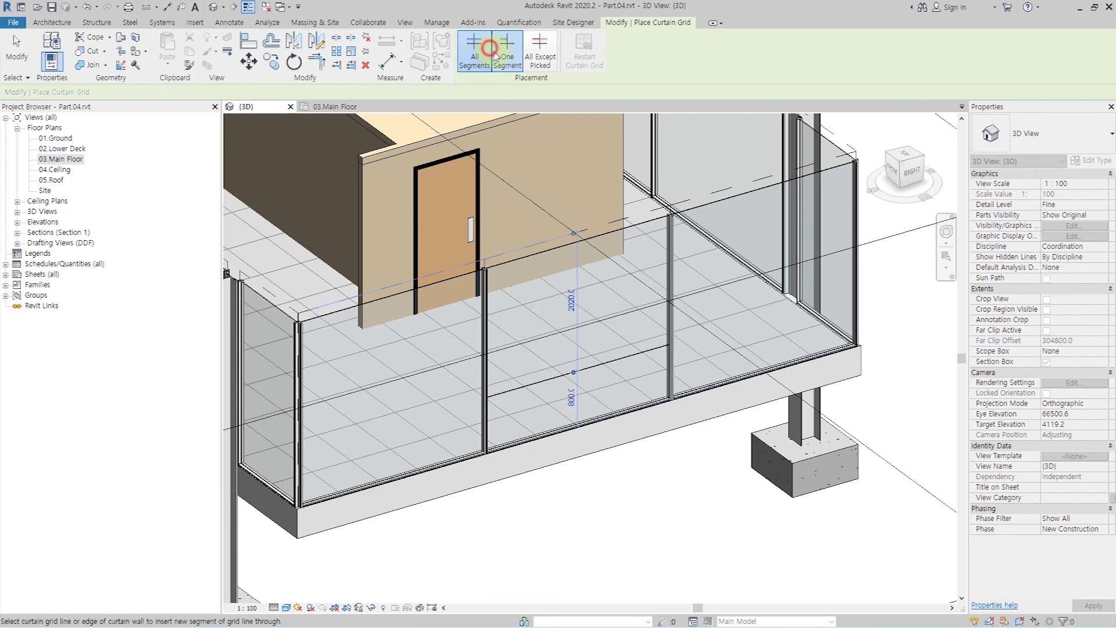
# Add a one-segment vertical grid line at the panel midpoint, accepting mullion deletion
pyautogui.click(495, 56)
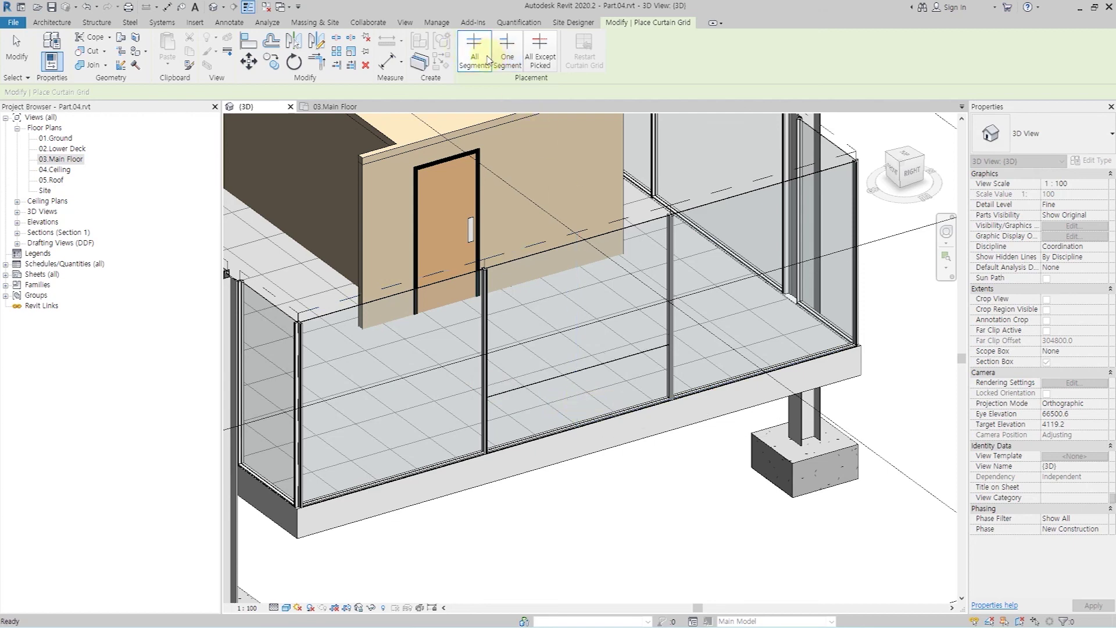
pyautogui.click(578, 375)
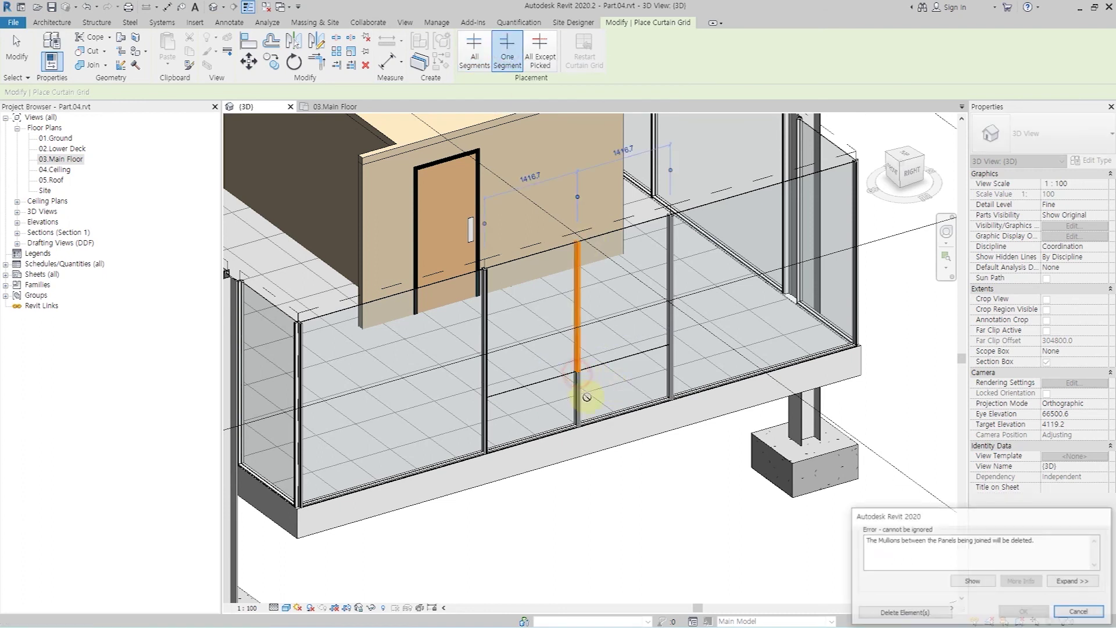
pyautogui.click(905, 613)
pyautogui.scroll(1, 559, 380)
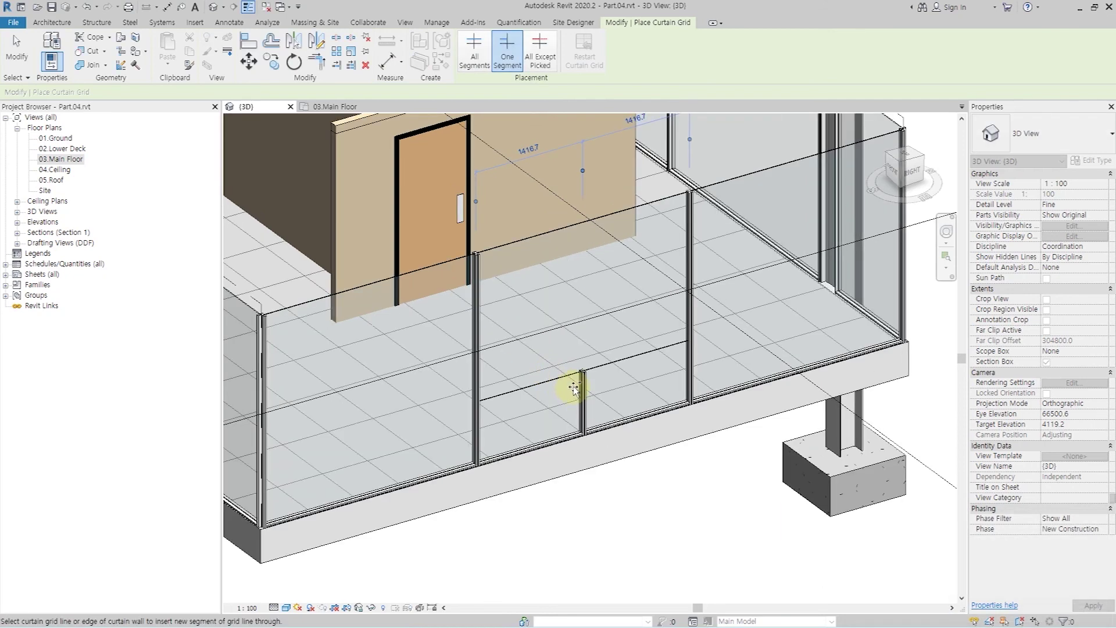
pyautogui.scroll(1, 574, 388)
pyautogui.scroll(1, 584, 392)
pyautogui.press('Escape')
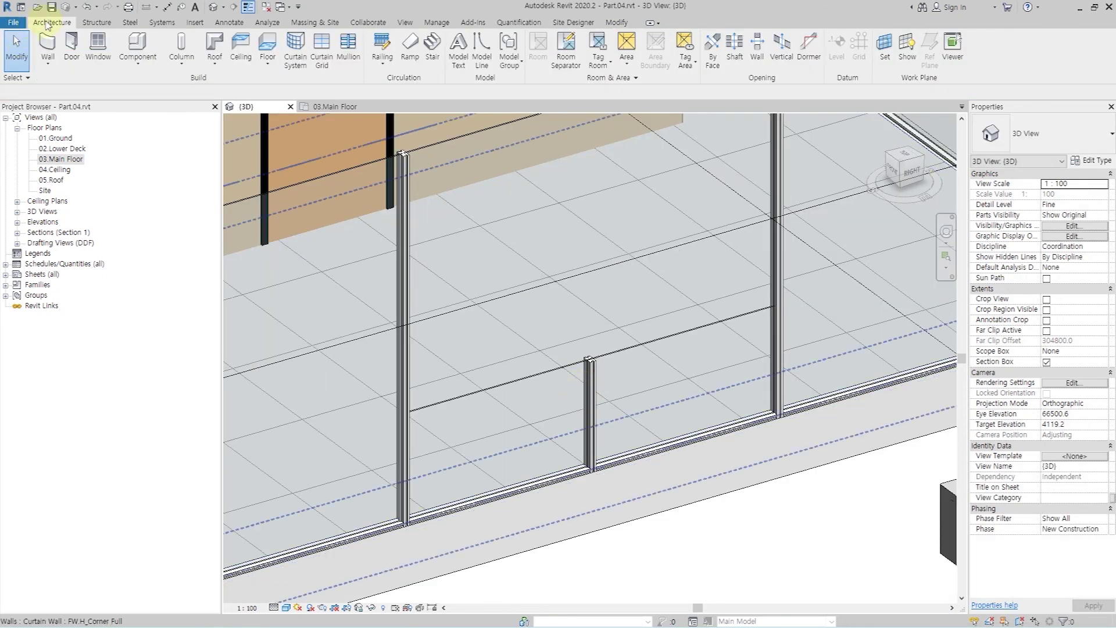
# Place an FW.H_END mullion along the lower horizontal grid line
pyautogui.click(344, 63)
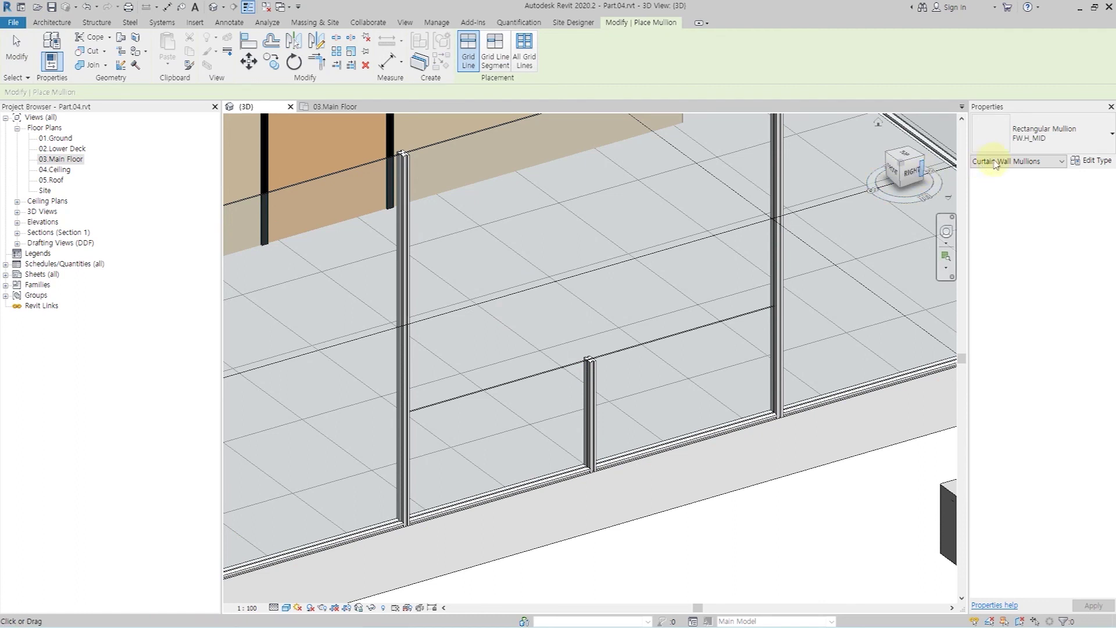
pyautogui.click(1045, 142)
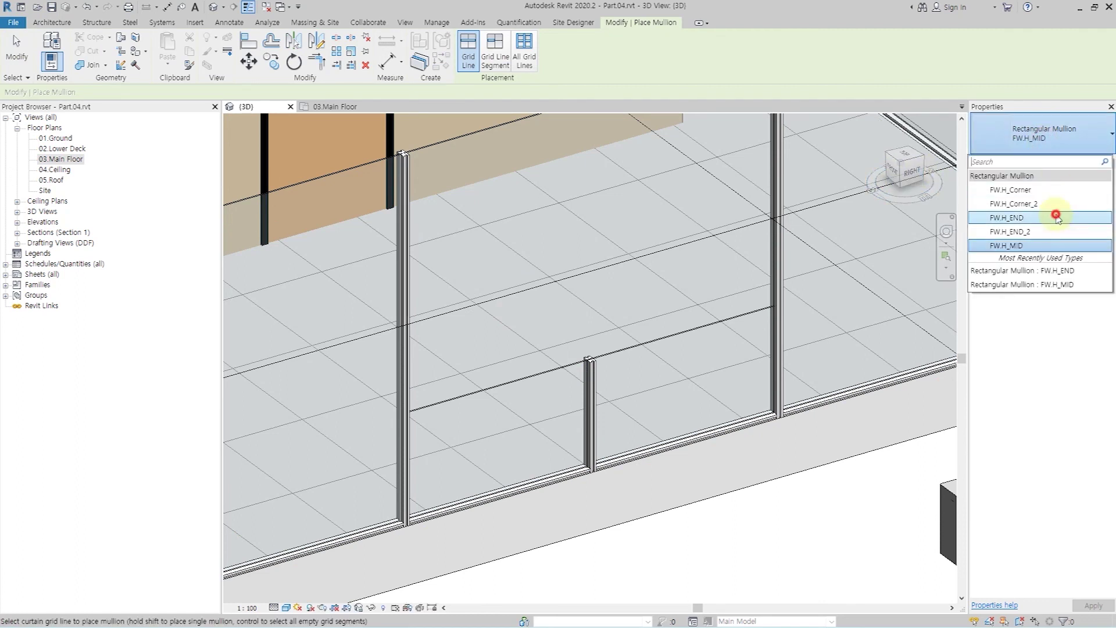
pyautogui.click(1057, 217)
pyautogui.click(554, 371)
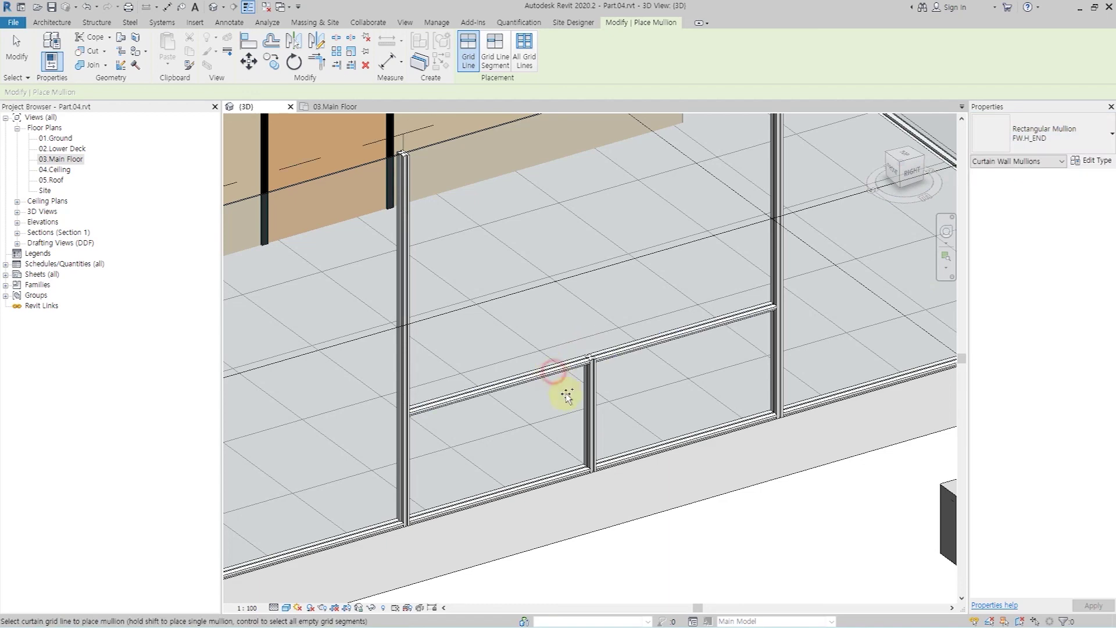
pyautogui.scroll(3, 579, 392)
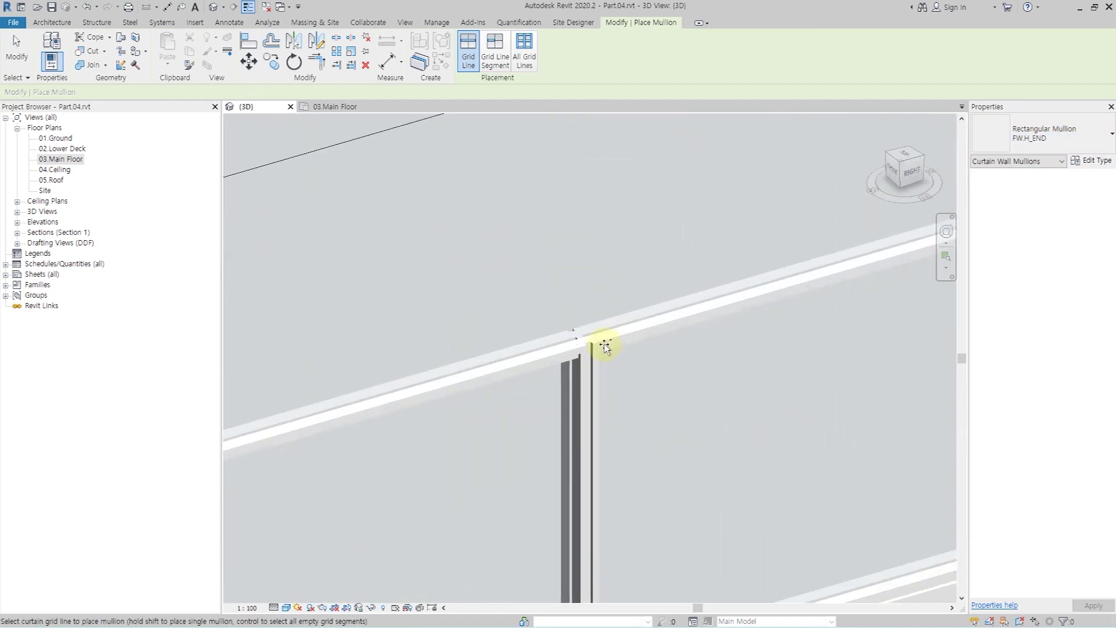
pyautogui.press('Escape')
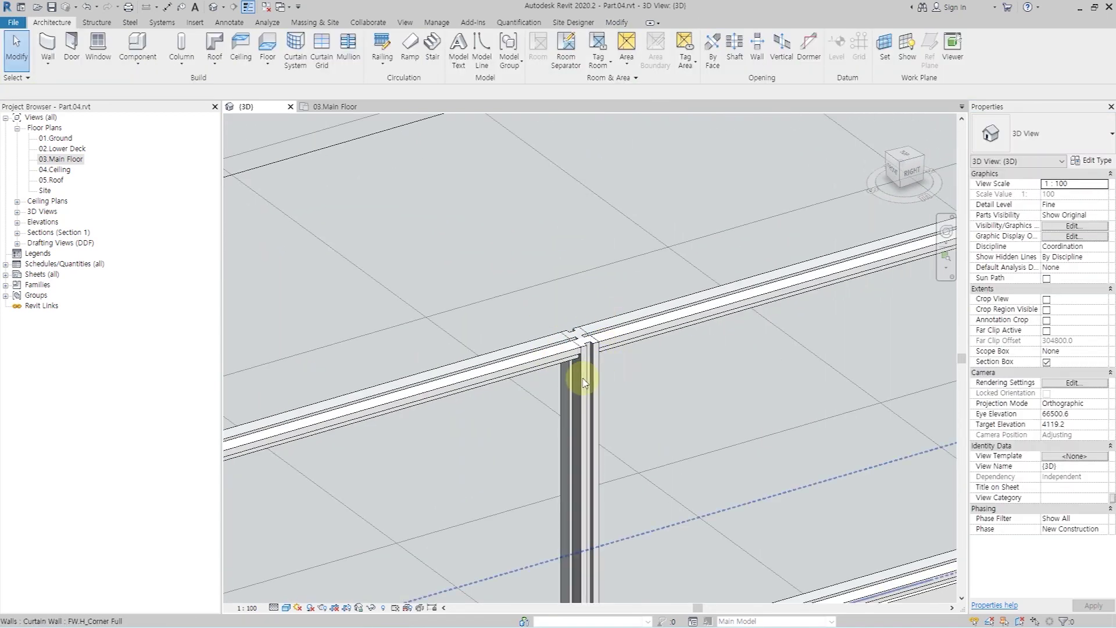
# Tab-select the new horizontal and vertical mullions to check their junction
pyautogui.press('Tab')
pyautogui.click(553, 361)
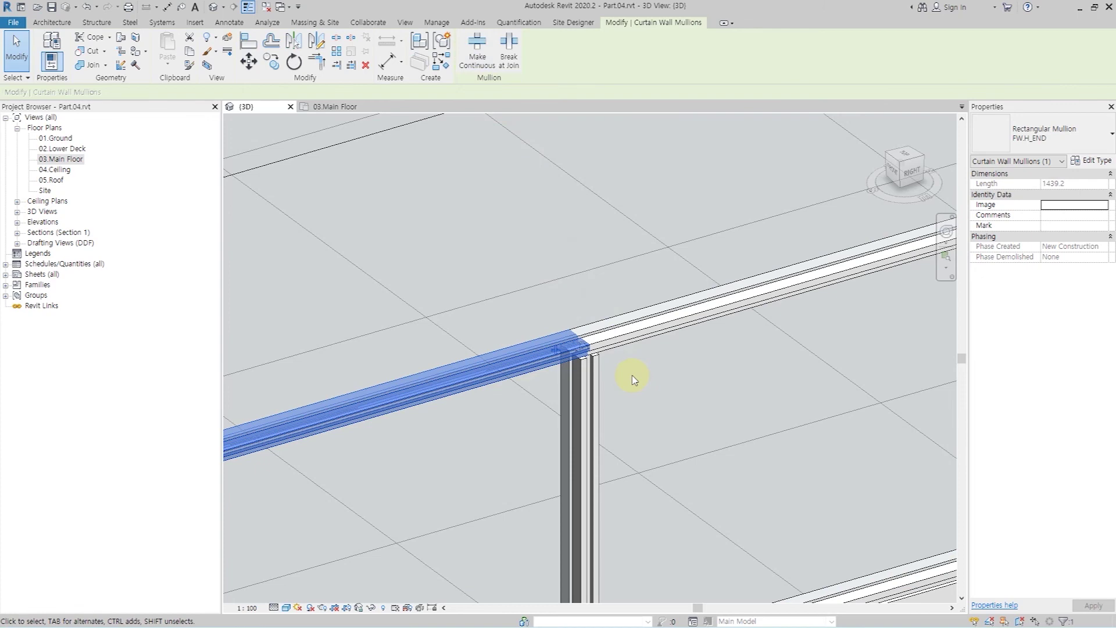
pyautogui.scroll(-3, 632, 379)
pyautogui.scroll(-2, 633, 379)
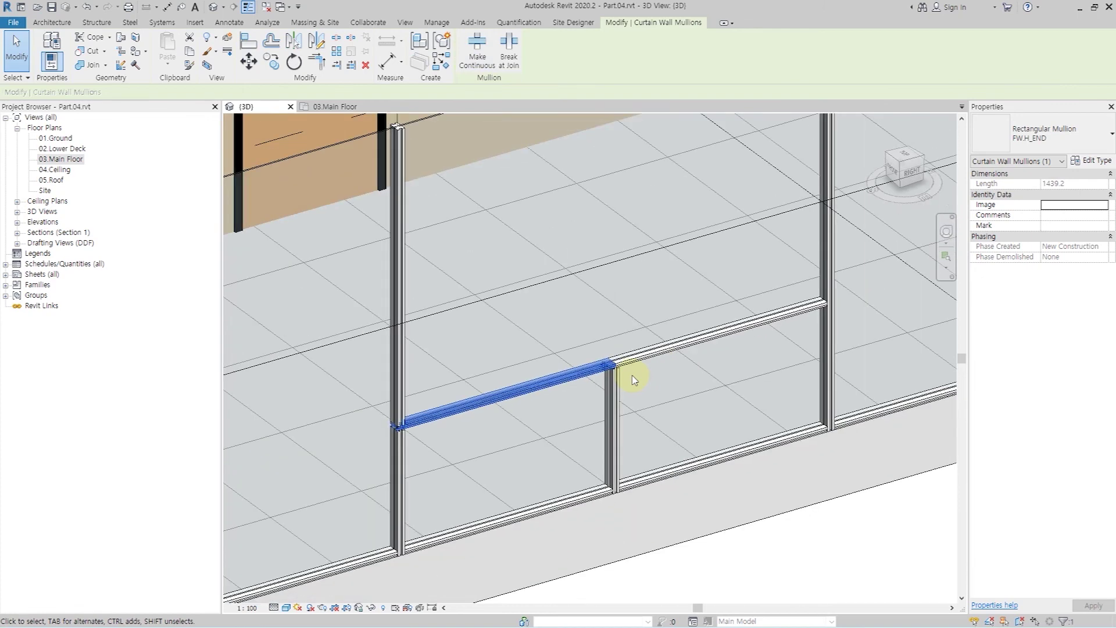
pyautogui.click(400, 407)
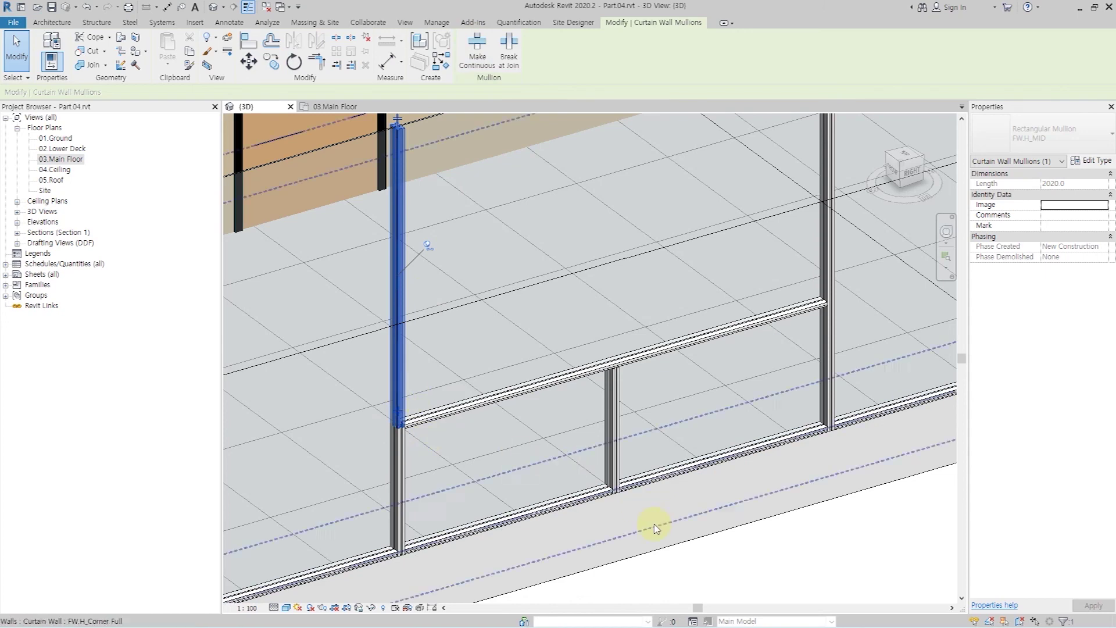
pyautogui.press('Escape')
pyautogui.moveTo(668, 553); pyautogui.dragTo(640, 423, button='middle')
pyautogui.press('Tab')
pyautogui.press('Tab')
pyautogui.press('Tab')
pyautogui.press('Tab')
pyautogui.click(637, 417)
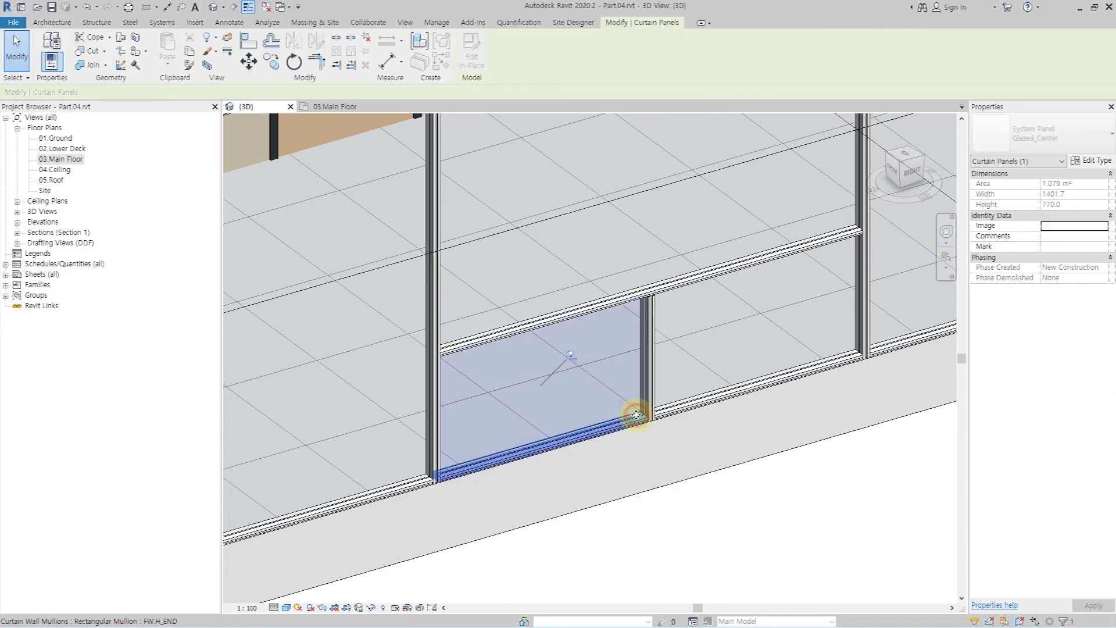
# Unpin the lower-left and lower-right panels and set each to DDF_CWP_PJ Winw
pyautogui.click(570, 356)
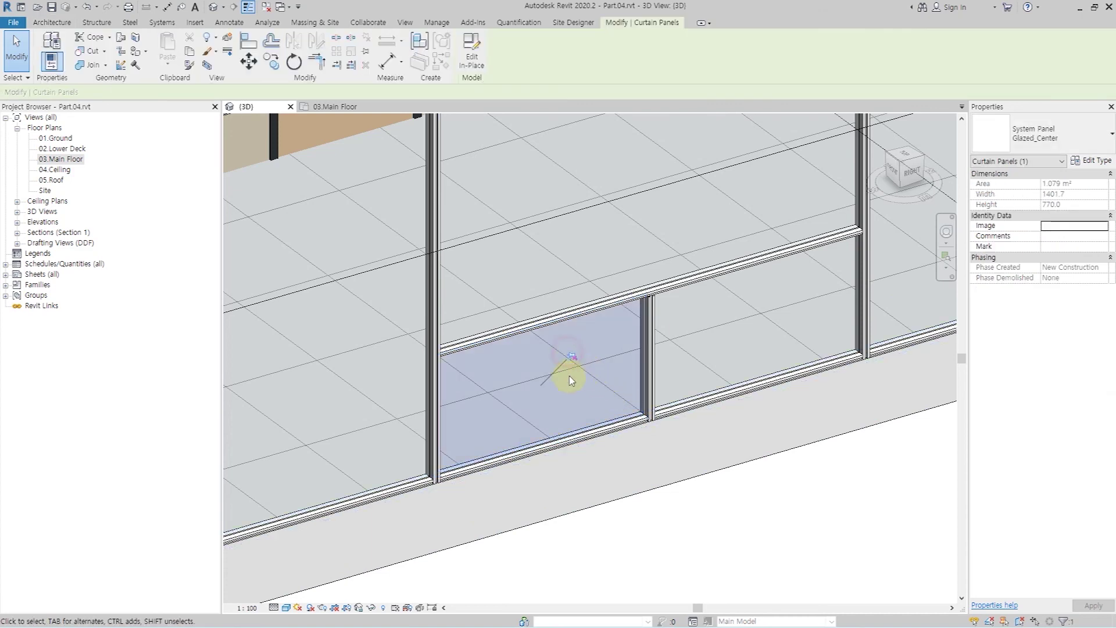
pyautogui.click(1041, 134)
pyautogui.scroll(1, 960, 232)
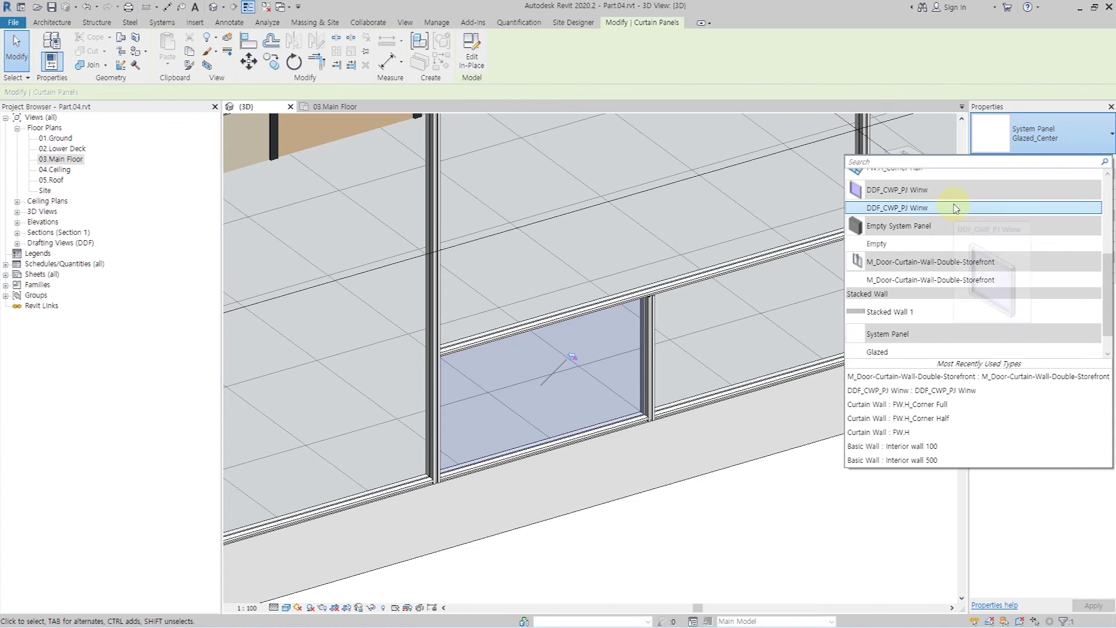
pyautogui.click(955, 207)
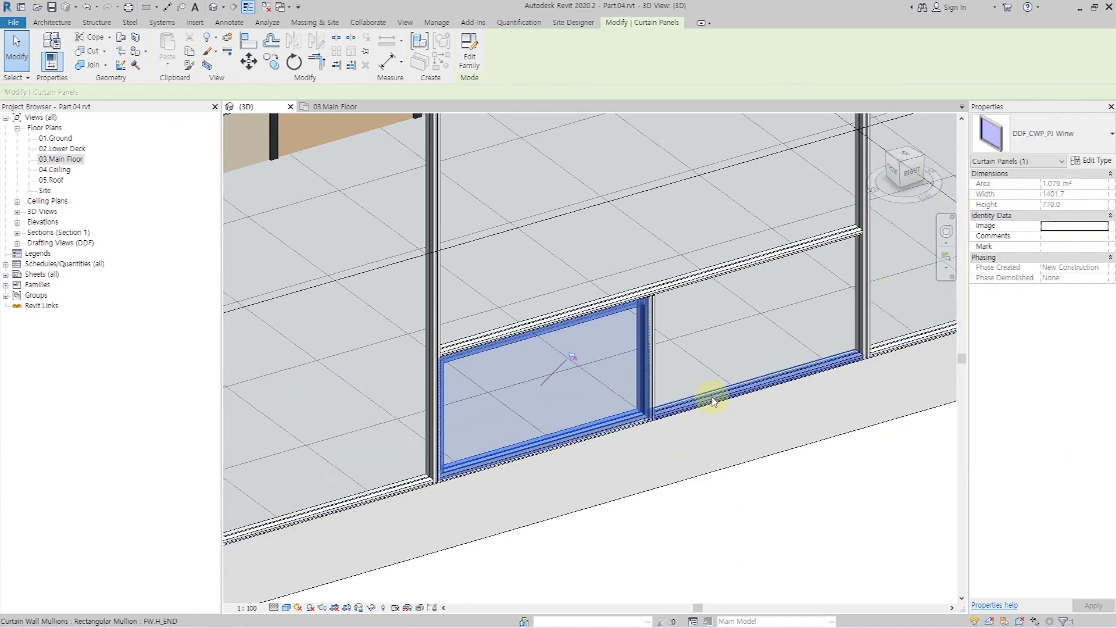
pyautogui.click(712, 398)
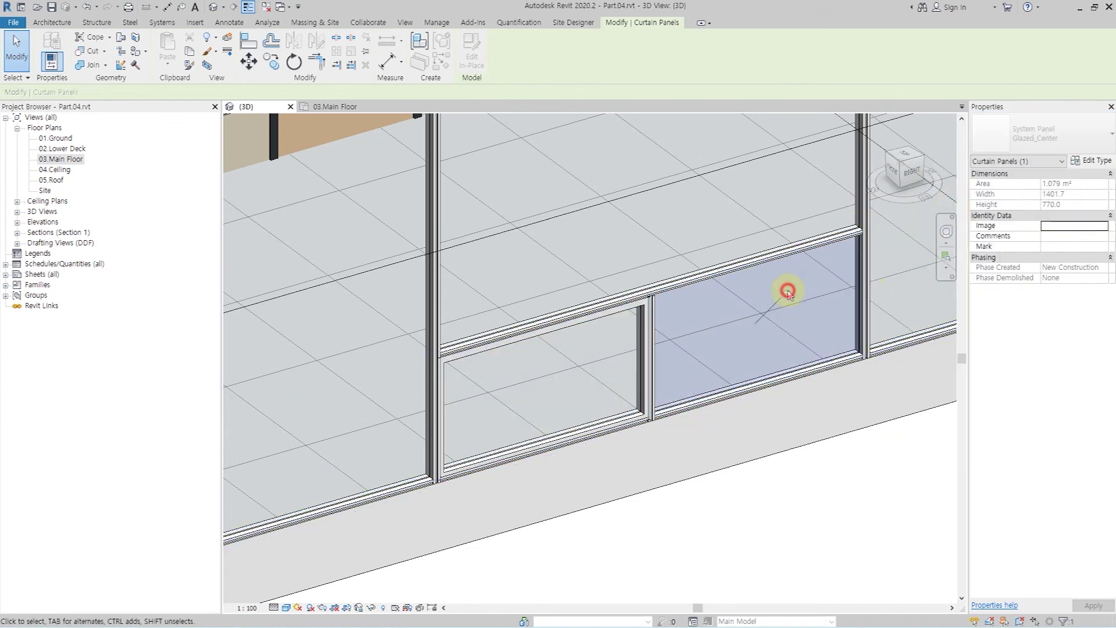
pyautogui.click(1035, 141)
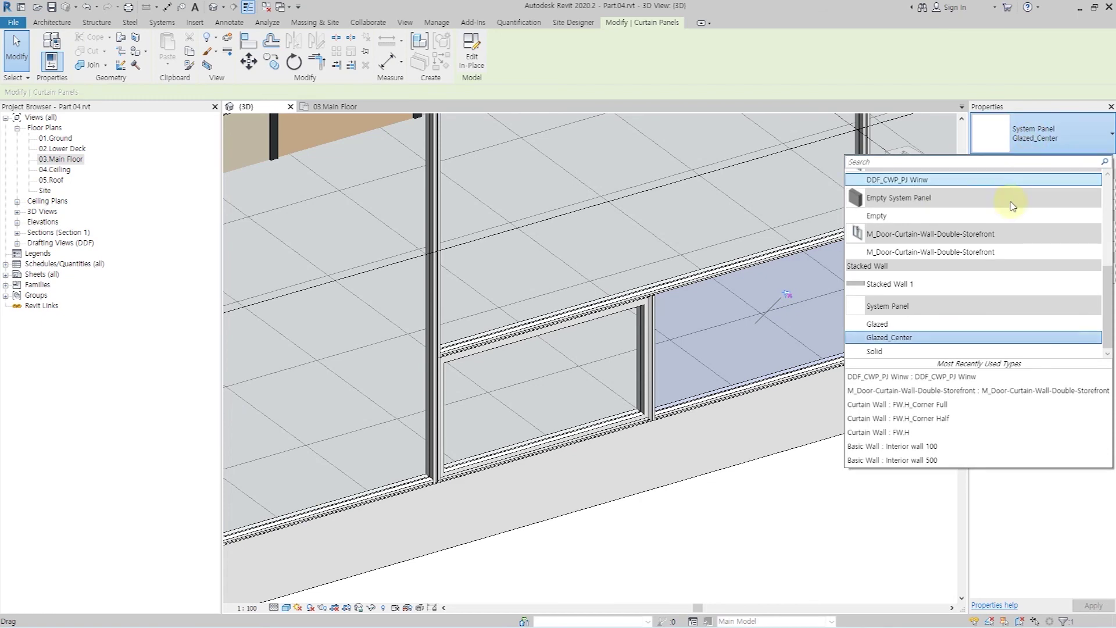
pyautogui.scroll(2, 981, 257)
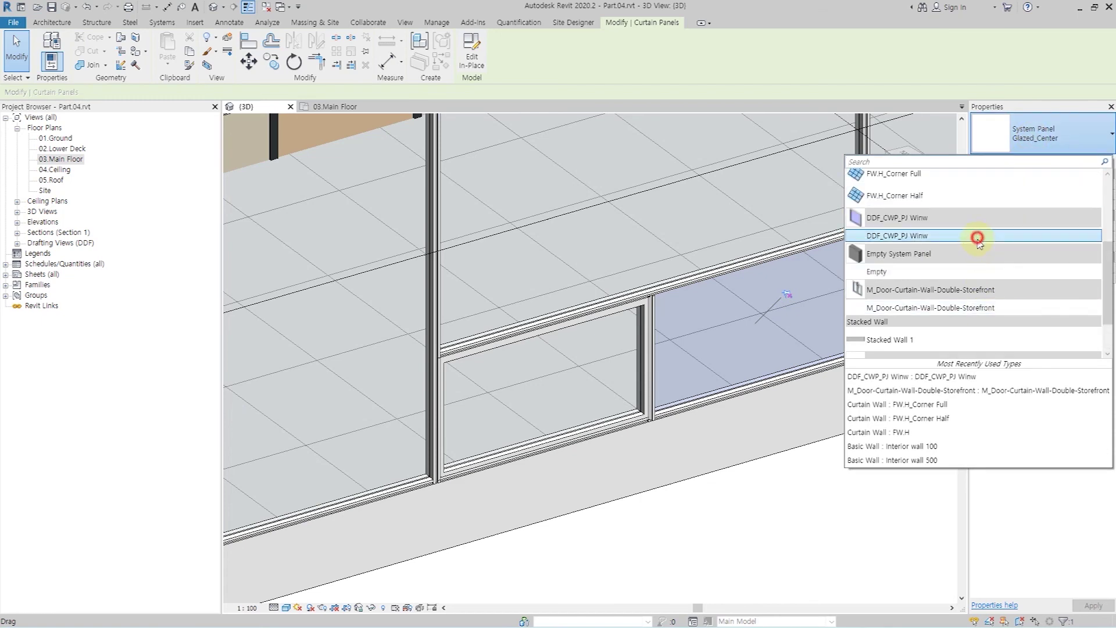
pyautogui.click(978, 239)
pyautogui.click(794, 529)
pyautogui.scroll(-4, 766, 497)
pyautogui.scroll(-2, 767, 497)
# Switch off the section box to show the whole glass house with its roof
pyautogui.keyDown('shift'); pyautogui.moveTo(723, 496); pyautogui.dragTo(749, 462, button='middle'); pyautogui.keyUp('shift')
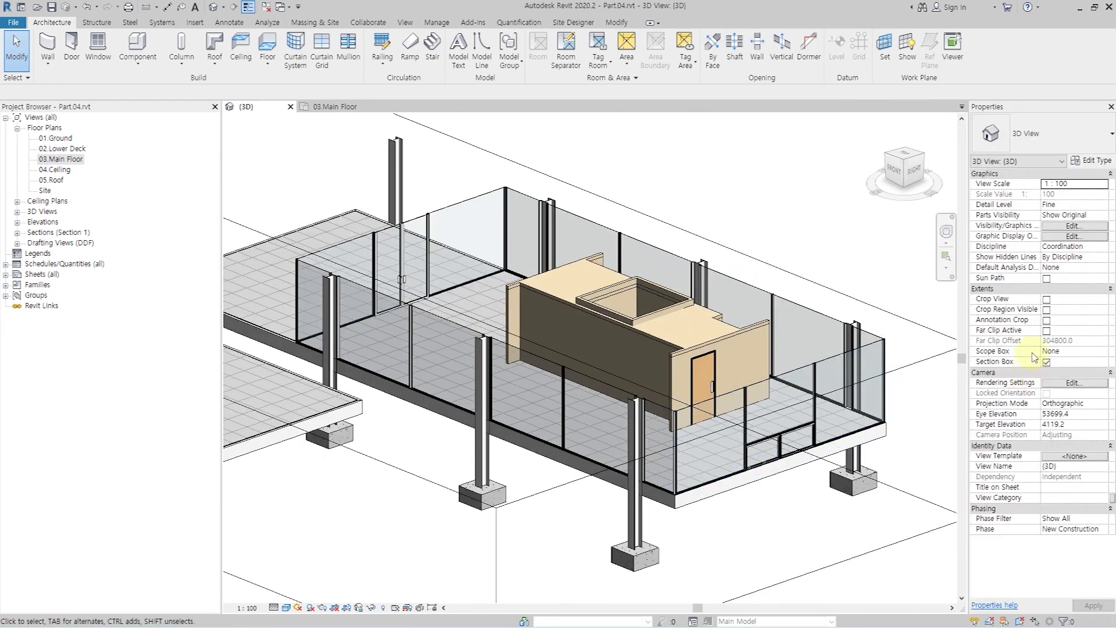
pyautogui.click(1047, 362)
pyautogui.scroll(-3, 824, 474)
pyautogui.moveTo(825, 474)
pyautogui.keyDown('shift'); pyautogui.mouseDown(button='middle')
pyautogui.moveTo(541, 436)
pyautogui.moveTo(747, 444)
pyautogui.moveTo(412, 397)
pyautogui.moveTo(743, 386)
pyautogui.moveTo(805, 356)
pyautogui.moveTo(858, 458)
pyautogui.moveTo(810, 481)
pyautogui.moveTo(775, 539)
pyautogui.moveTo(753, 431)
pyautogui.mouseUp(button='middle'); pyautogui.keyUp('shift')
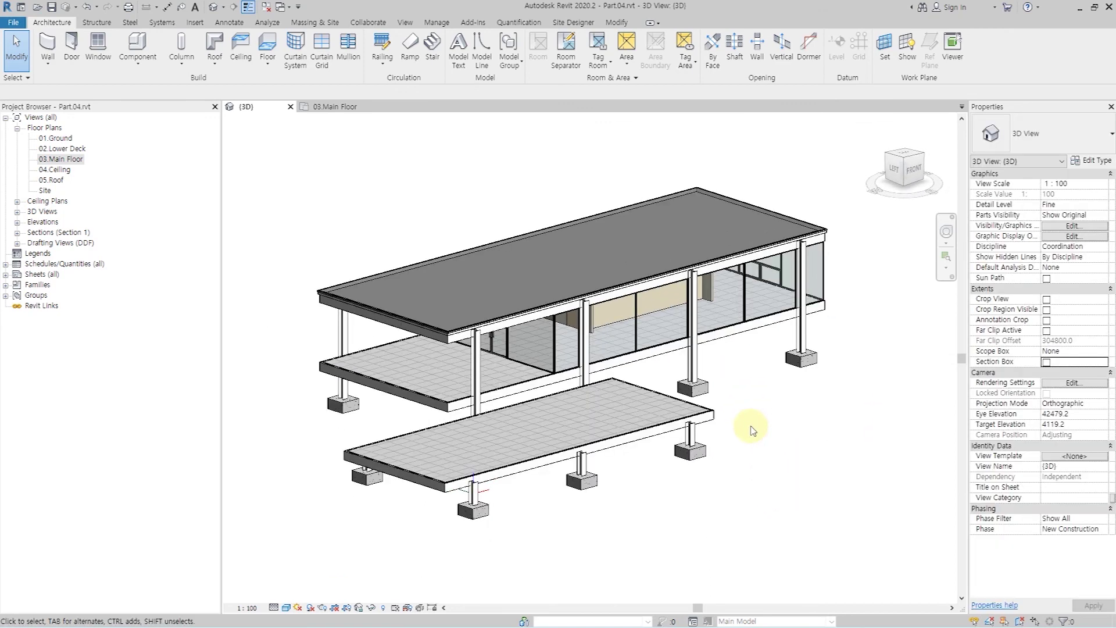